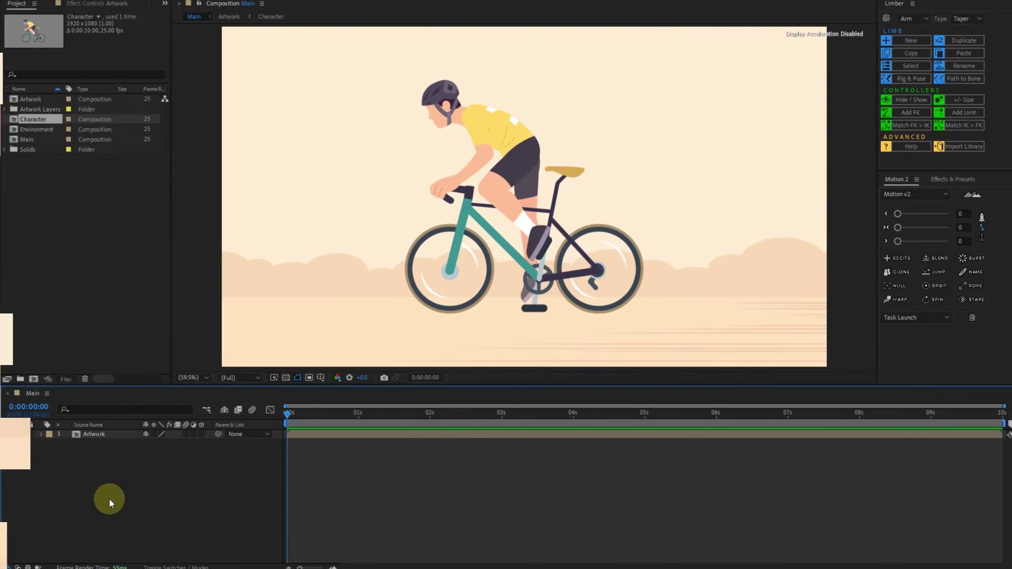
- Open the Character composition, solo the arm, Forearm and Hand layers, and start a new Limber limb
left_click(96, 433)
double_click(97, 435)
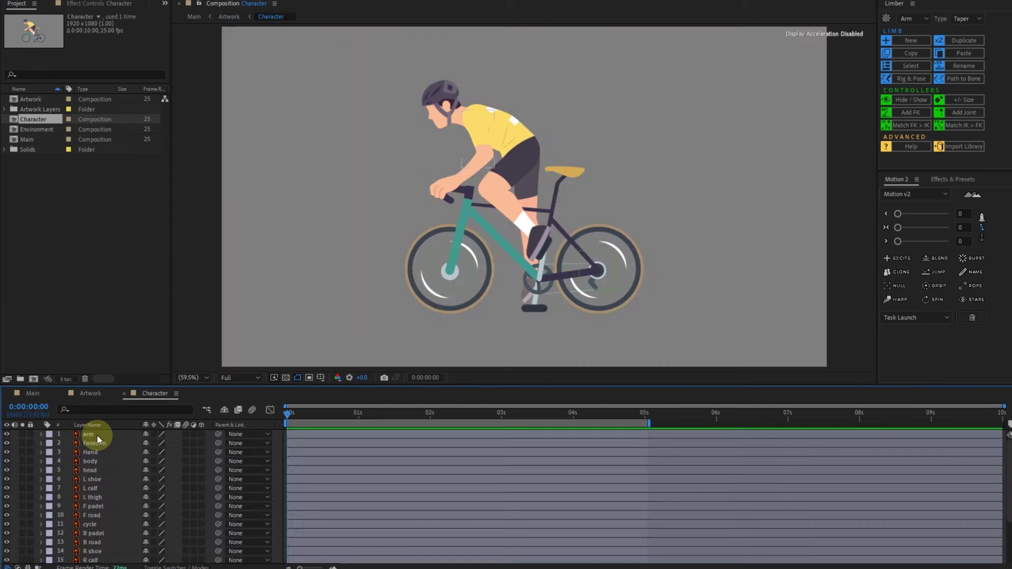
left_click(97, 436)
left_click(95, 451, "shift")
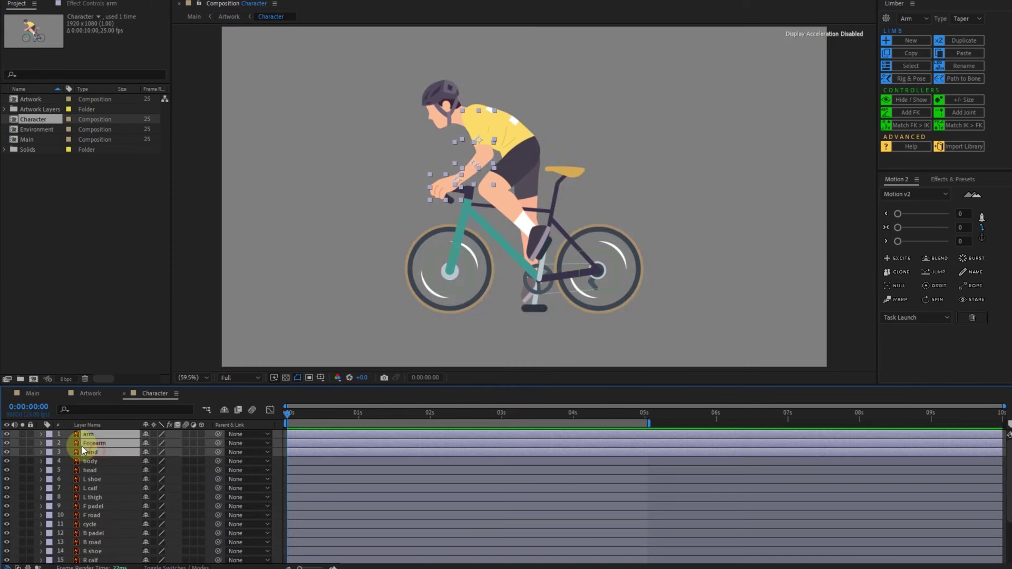
left_click(24, 433)
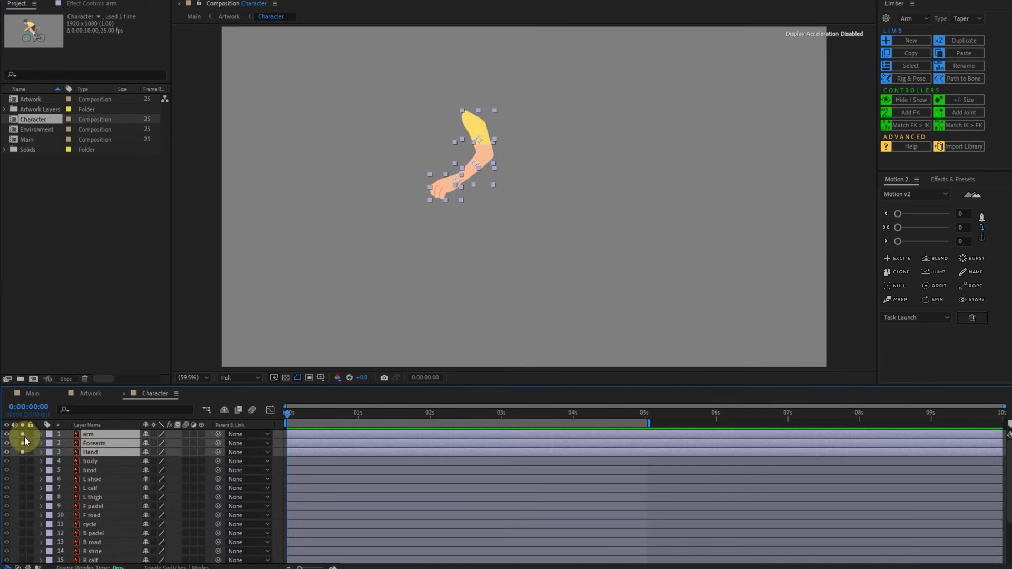
key("F2")
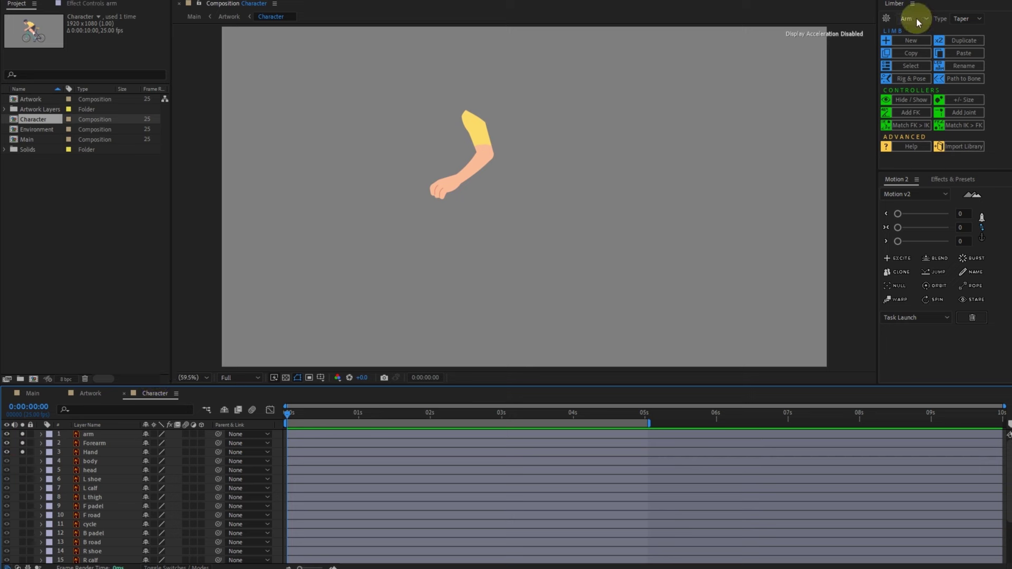
left_click(910, 42)
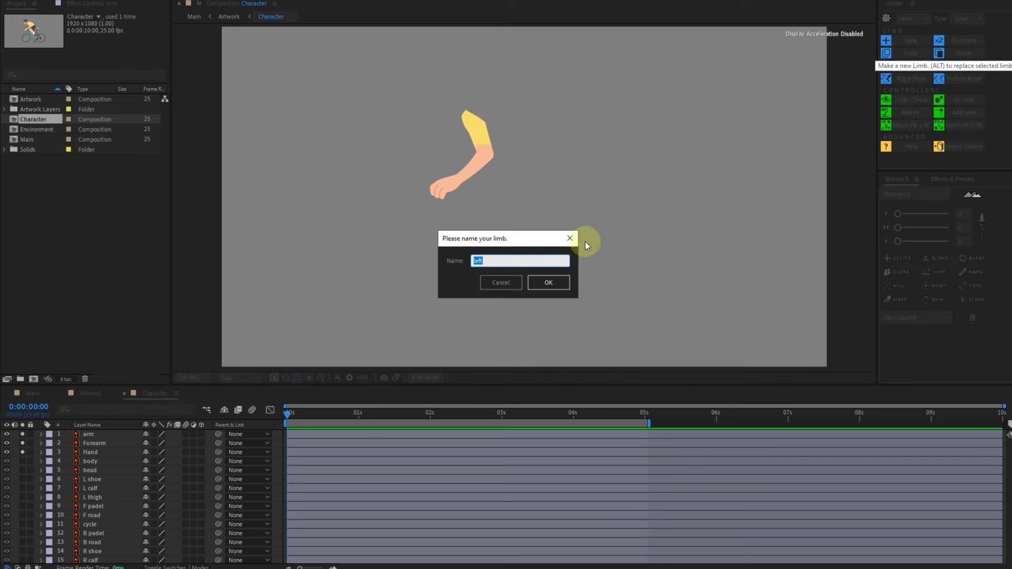
- Build the limb and set Upper/Lower Length 125, Start Size 60 and Middle Size 50
left_click(549, 285)
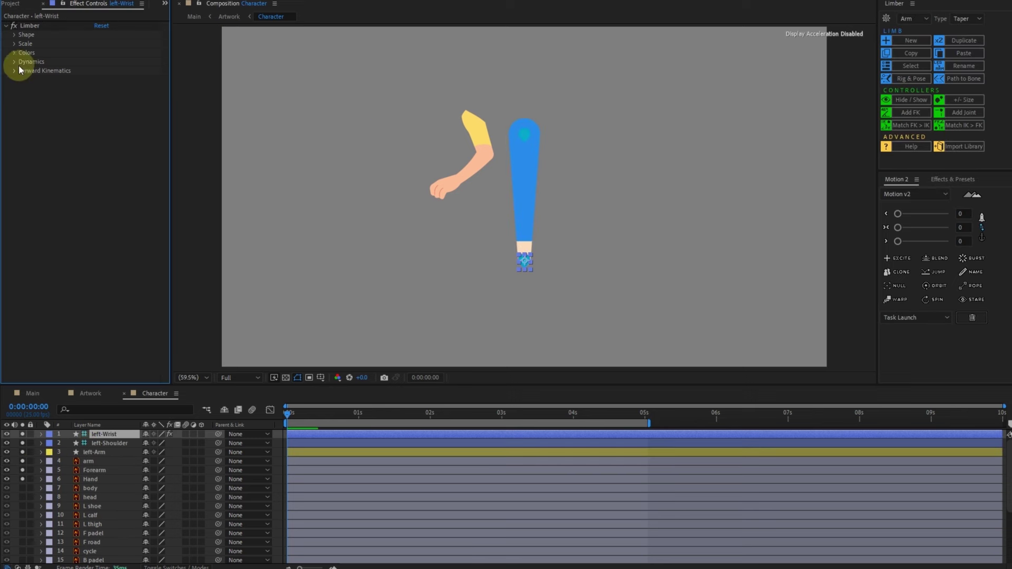
left_click(14, 34)
left_click(100, 43)
type("120")
left_click(103, 44)
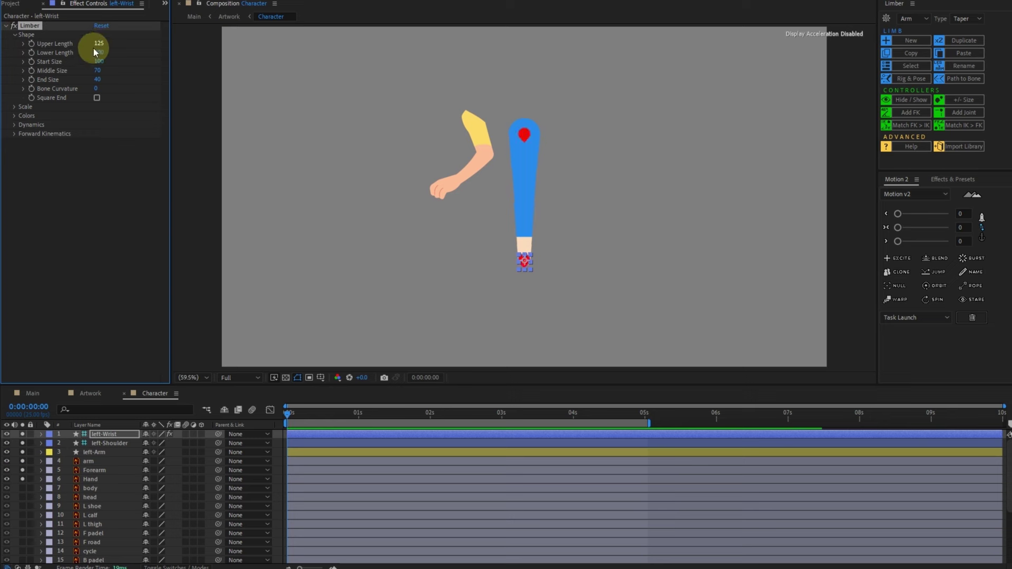
left_click(95, 52)
type("125")
left_click(100, 58)
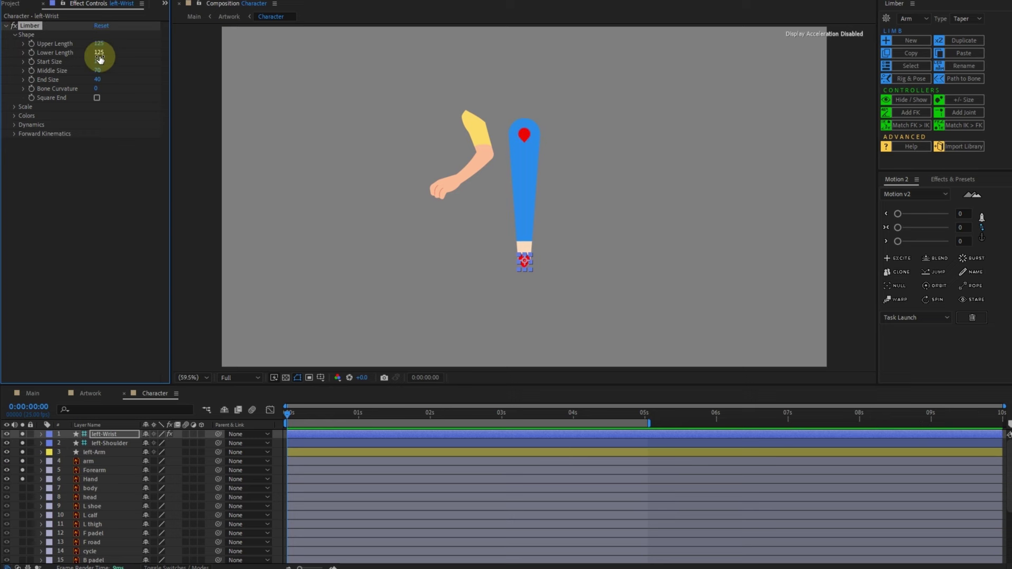
type("60")
left_click(97, 71)
type("50")
key("Return")
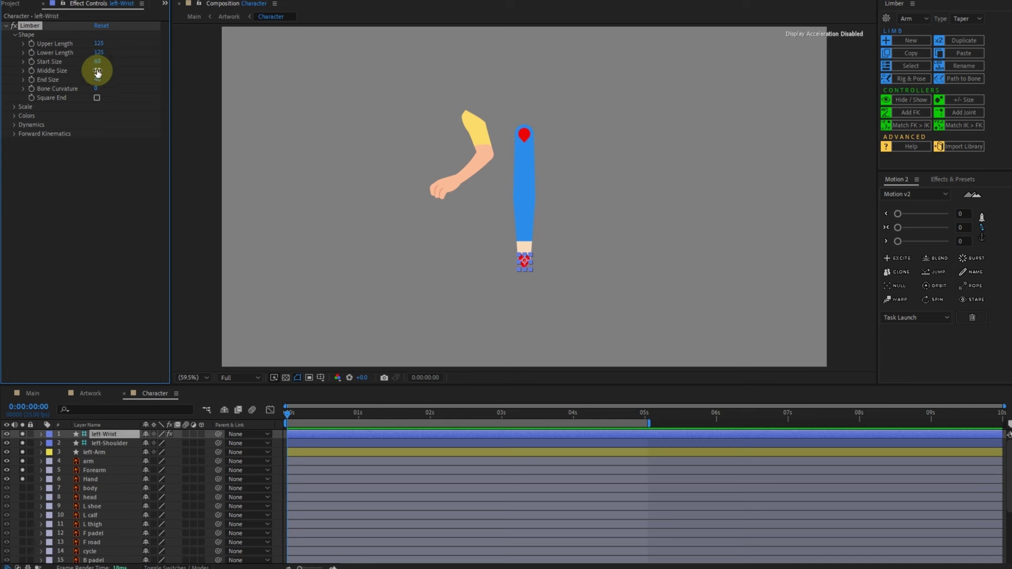
- Set Upper Split to 70% and eyedrop the sleeve yellow and skin tones from the arm artwork
left_click(14, 117)
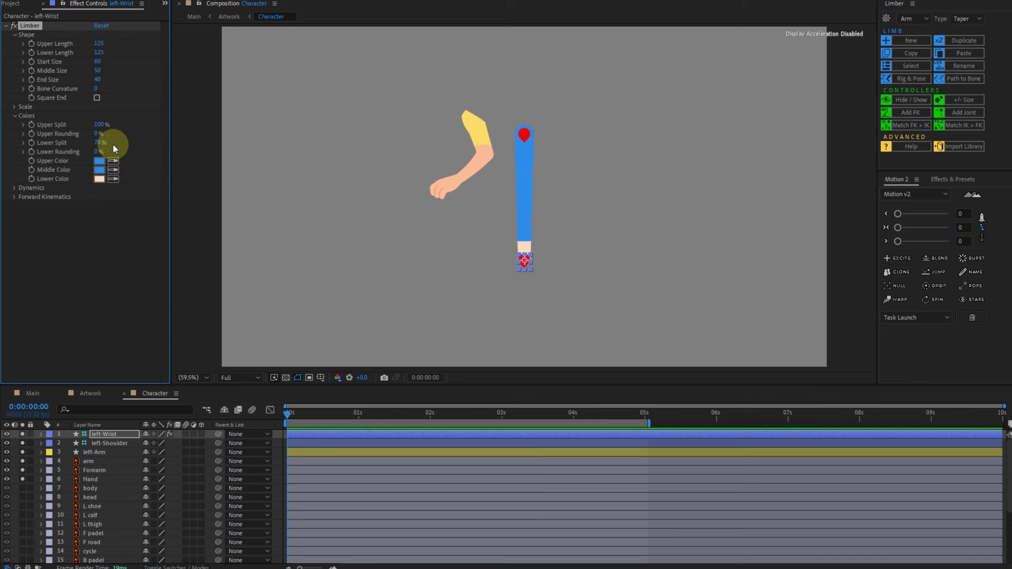
left_click(100, 124)
key("Return")
left_click(113, 162)
left_click(477, 130)
left_click(113, 170)
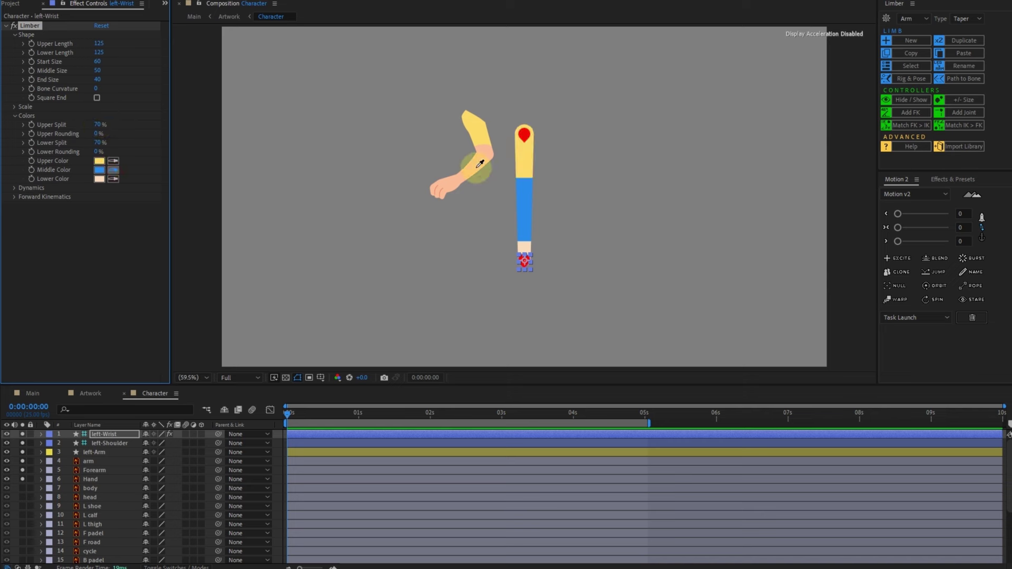
left_click(114, 179)
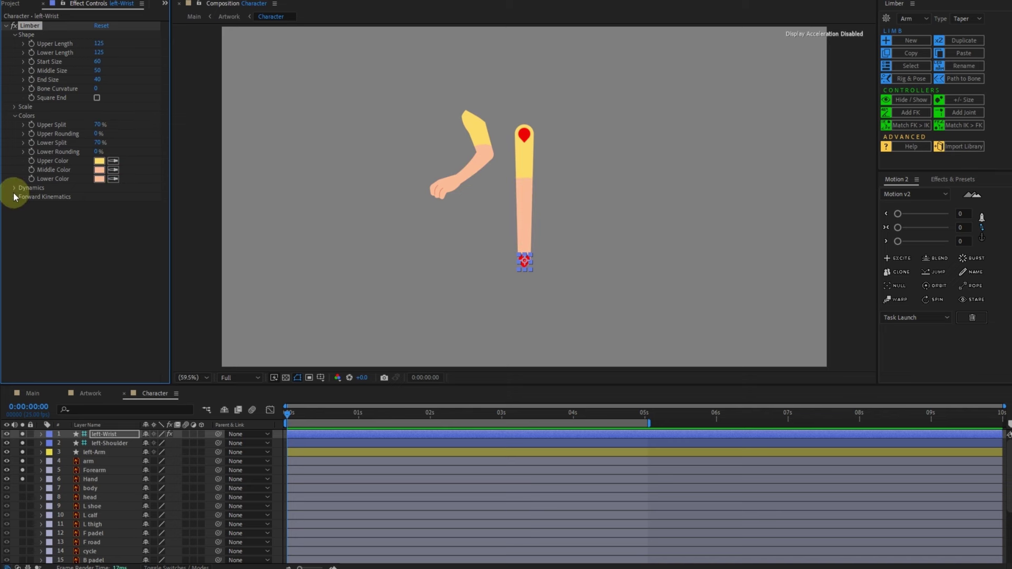
left_click(97, 433)
- Move the shoulder controller onto the drawn shoulder, then hide and shy the arm and Forearm layers
left_click_drag(530, 126, 472, 116)
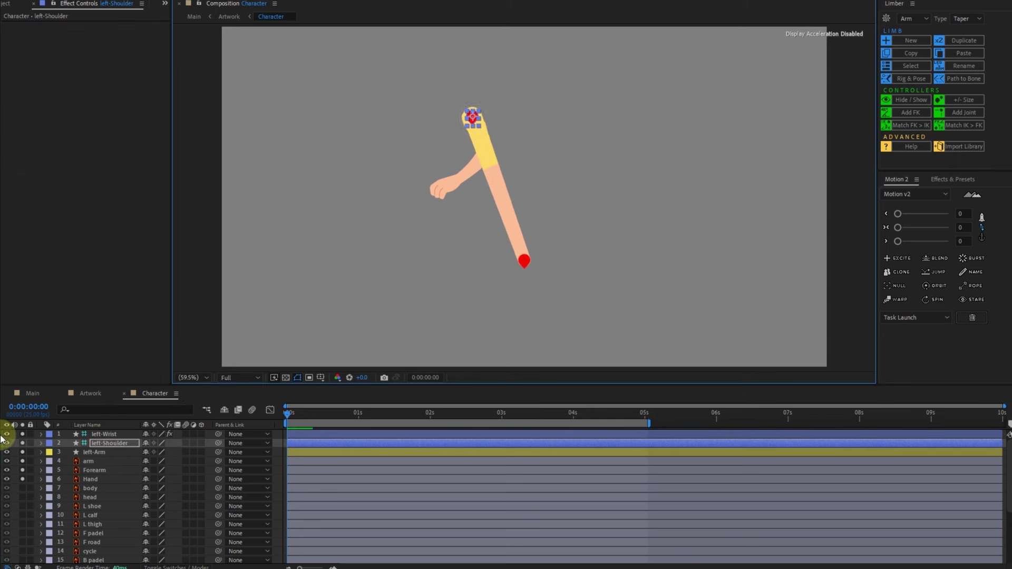
left_click(95, 462)
left_click(6, 461)
left_click(6, 471)
left_click(146, 461)
left_click(146, 470)
left_click(224, 410)
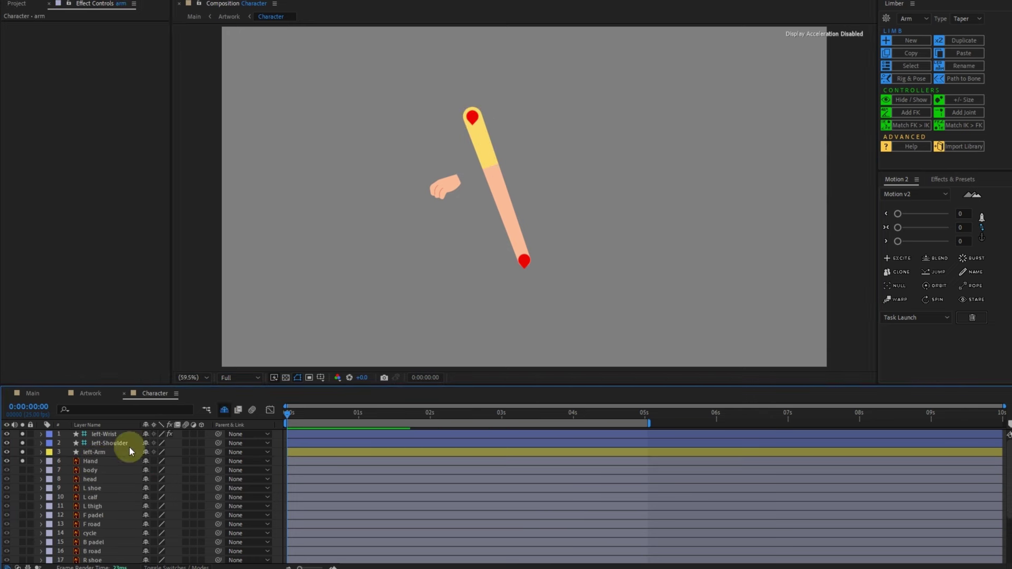
- Place the wrist controller on the hand, shrink the controllers, and add a null for wrist and Hand
left_click(94, 462)
left_click_drag(520, 262, 460, 184)
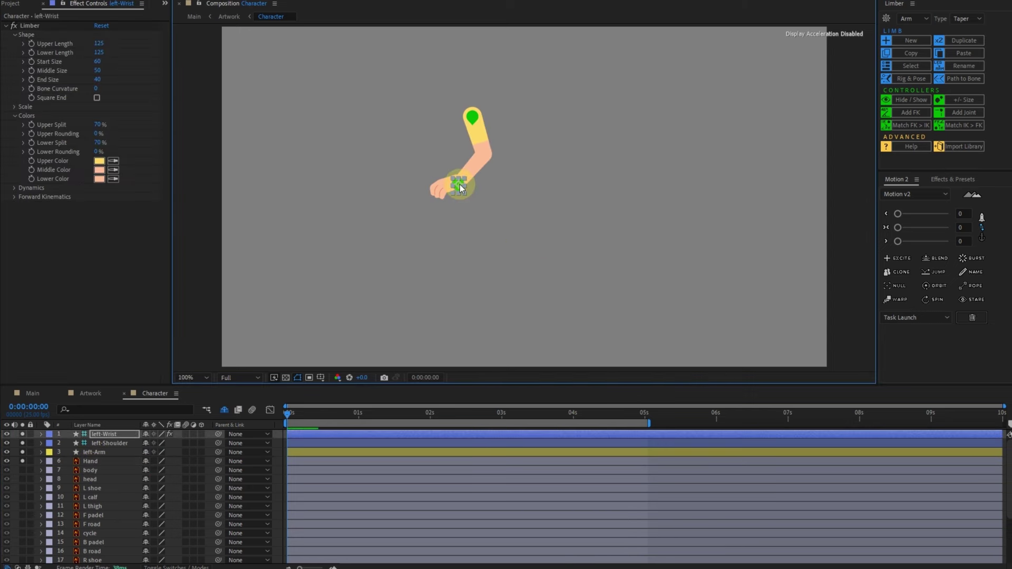
scroll(460, 184, "up", 3)
left_click_drag(456, 186, 449, 178)
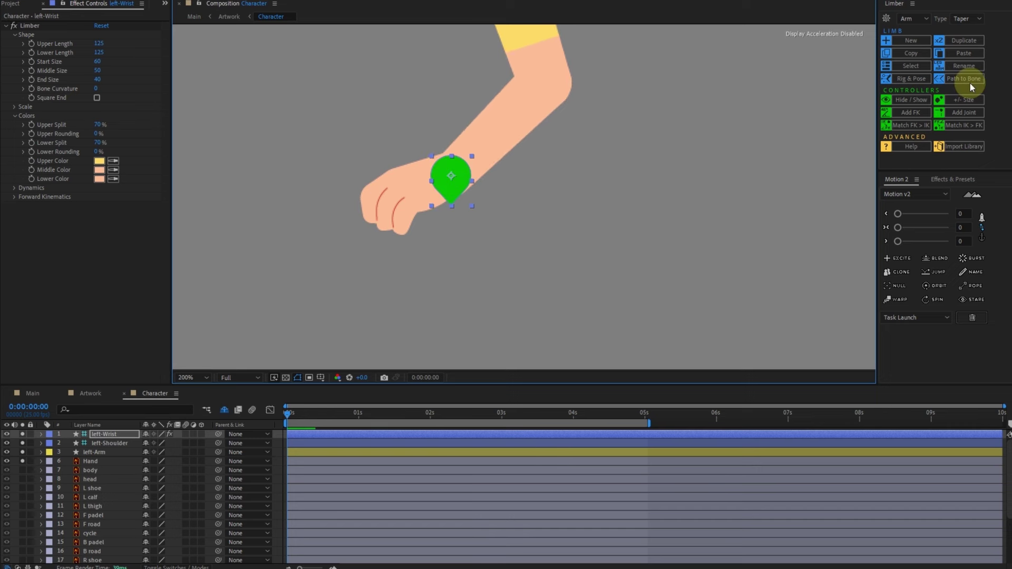
left_click(963, 100)
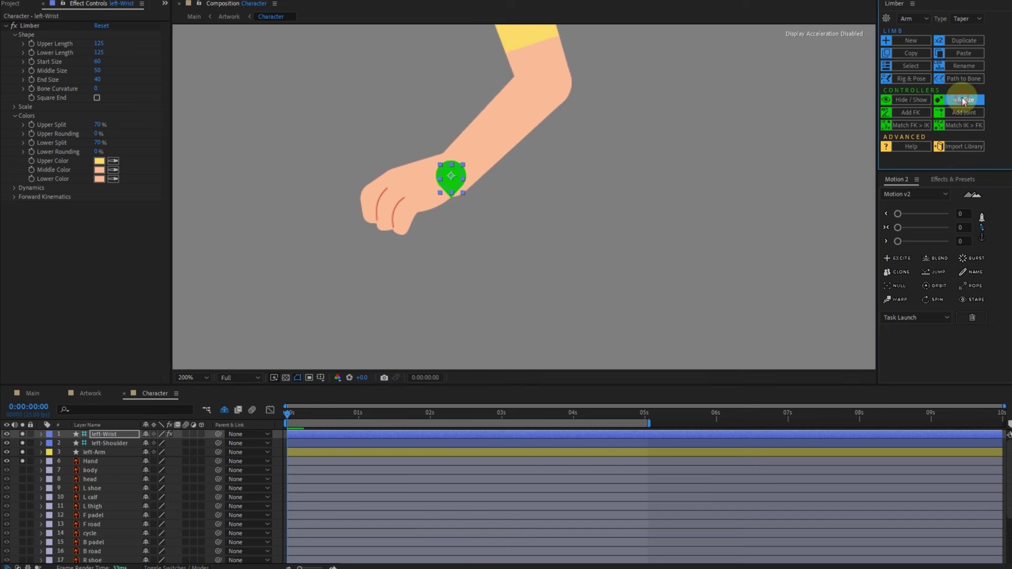
left_click(694, 122)
left_click_drag(664, 115, 688, 208)
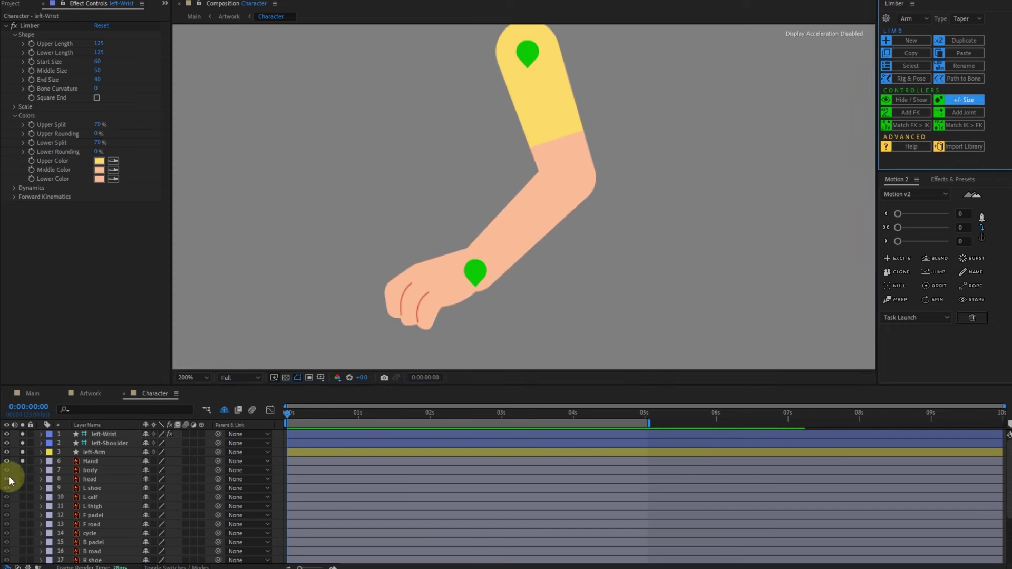
left_click(113, 434)
left_click(970, 100)
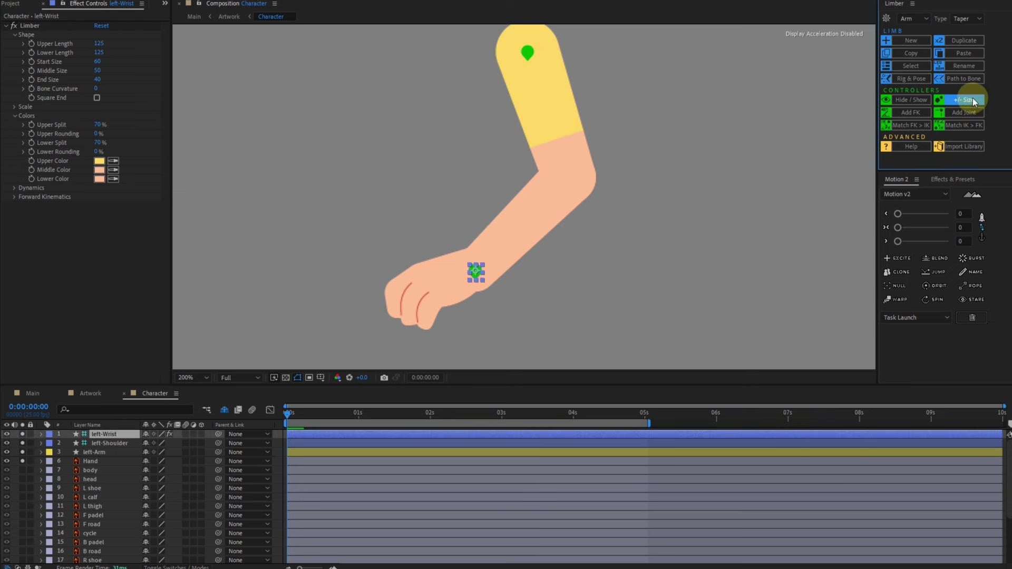
left_click_drag(475, 271, 469, 271)
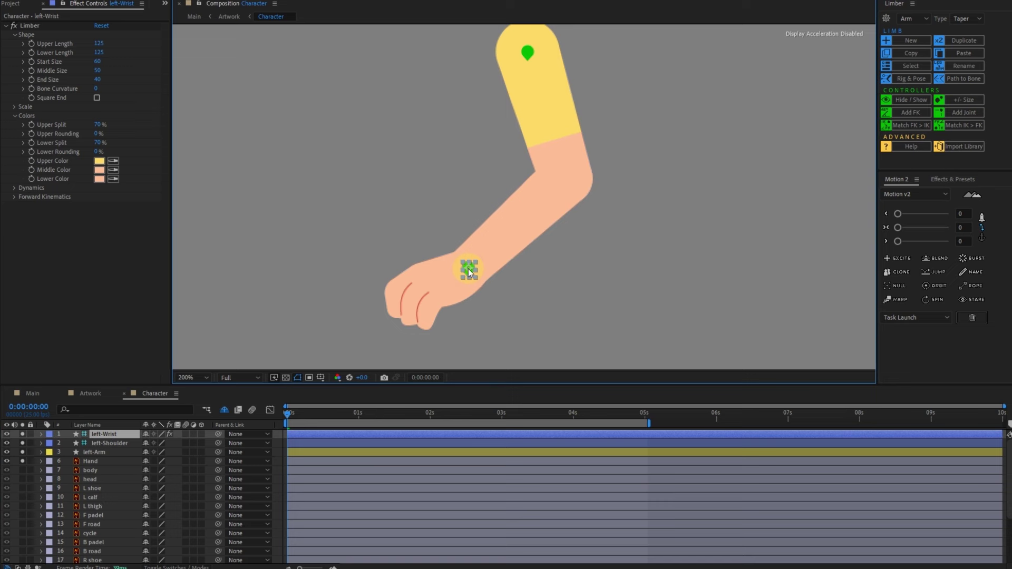
left_click(90, 461, "ctrl")
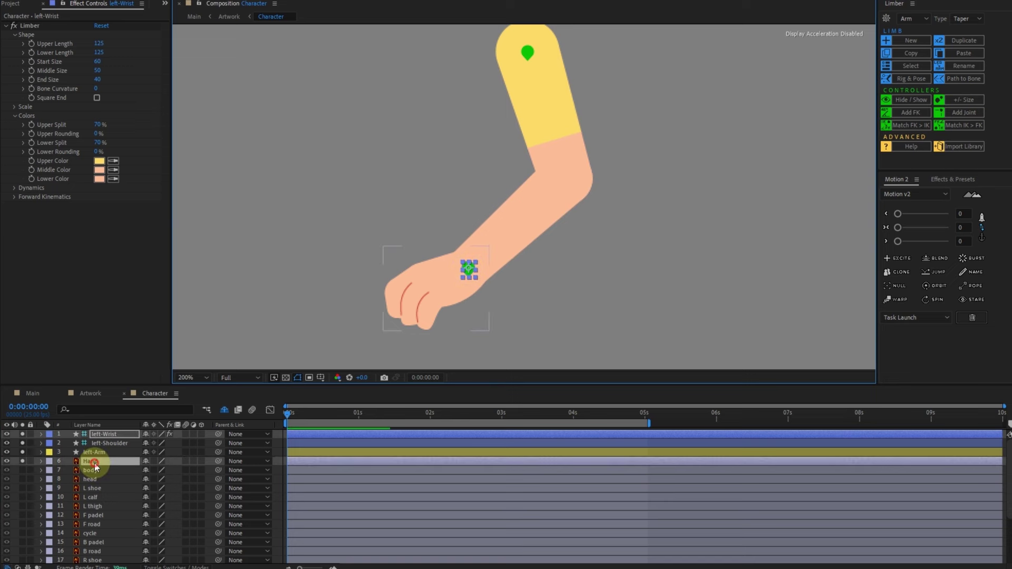
left_click(899, 289)
- Rename the new null layer to 'Hand Ctrl'
right_click(93, 435)
left_click(139, 408)
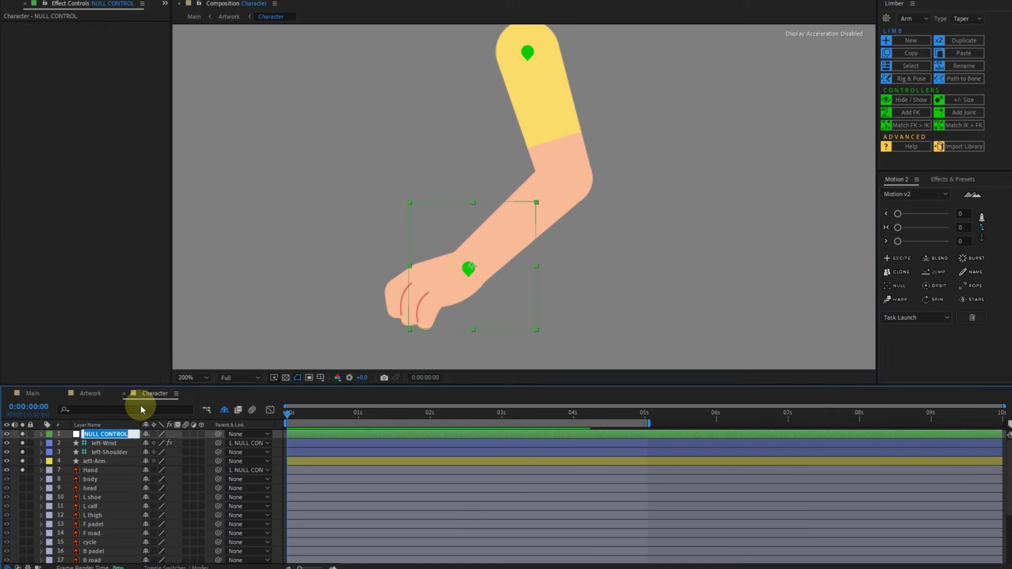
type("Hand Ctrl")
left_click(141, 408)
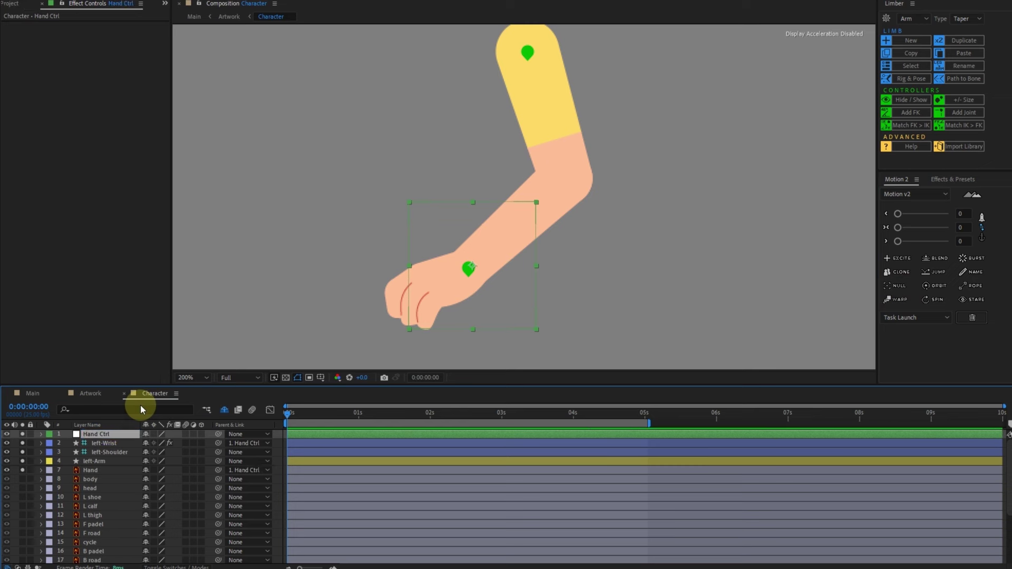
- Set the label colour of the left-Wrist through Hand layers to Red
left_click(117, 442)
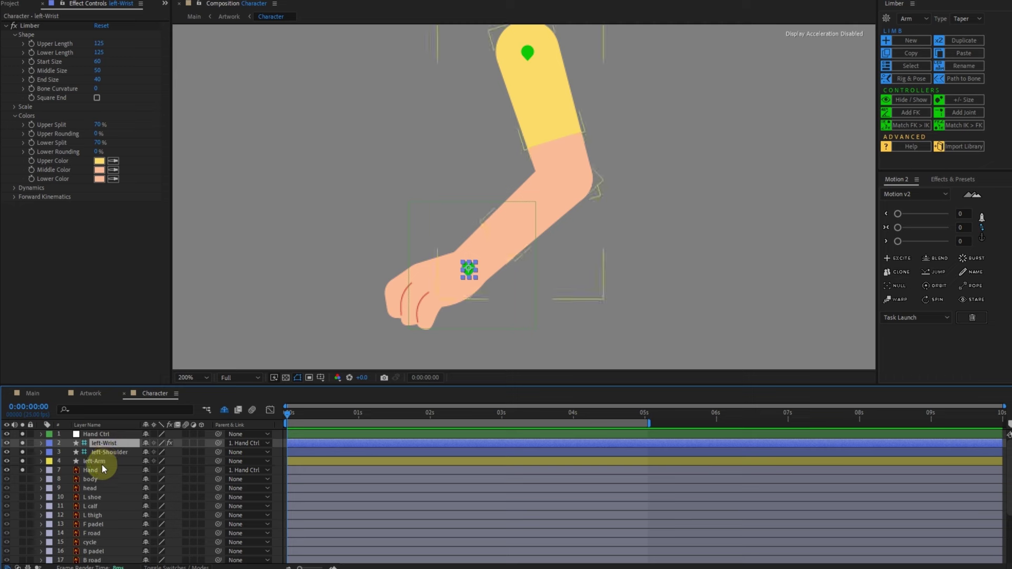
left_click(97, 470, "shift")
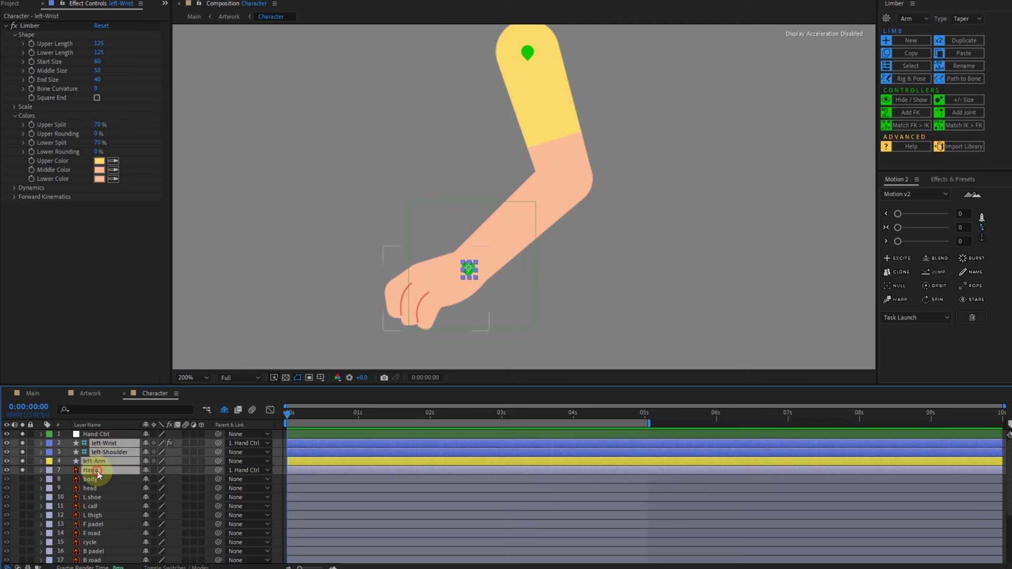
left_click(49, 443)
left_click(100, 251)
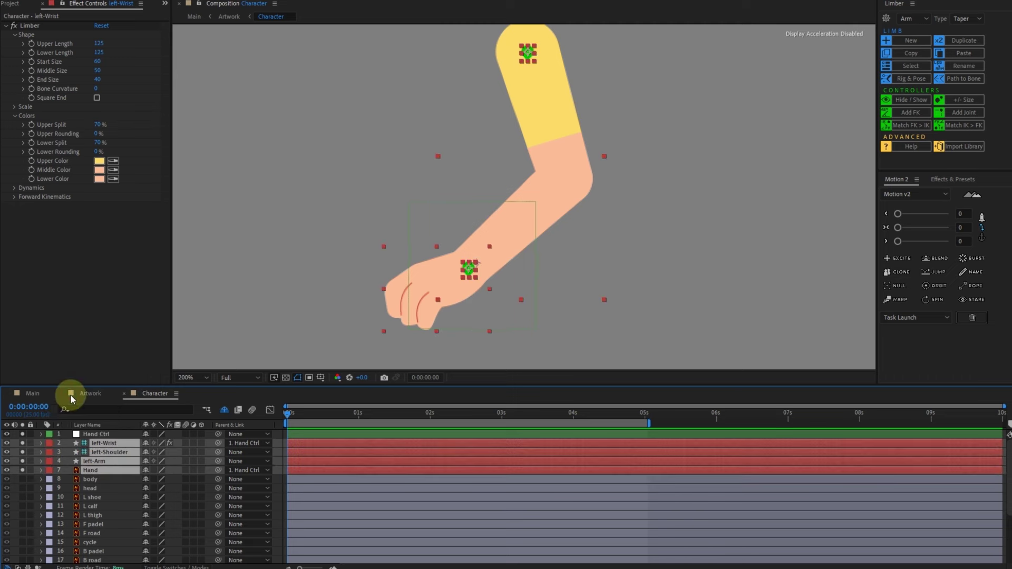
left_click(14, 479)
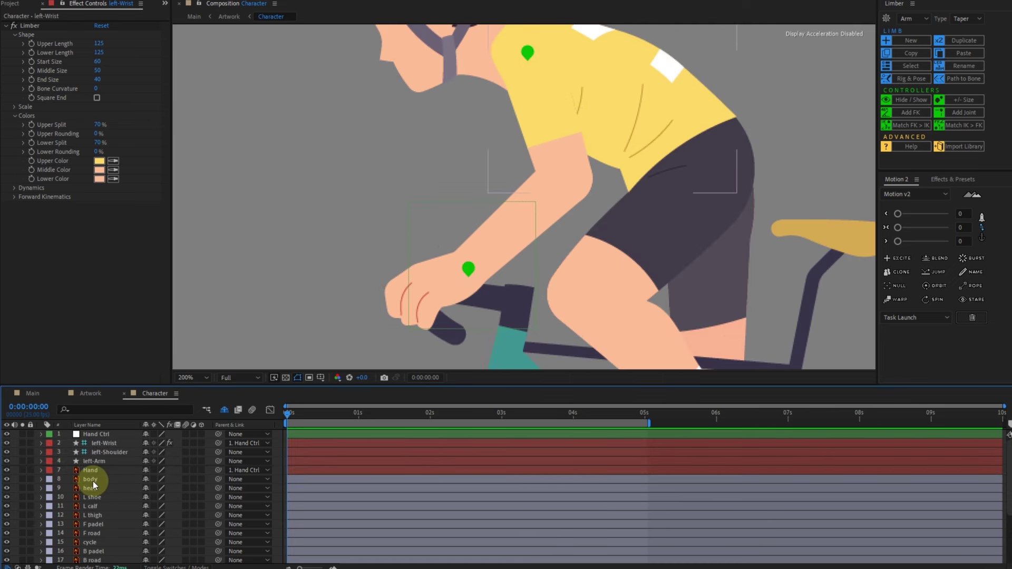
- Select and solo the L shoe, L calf and L thigh layers, viewing at 100% zoom
left_click(93, 482)
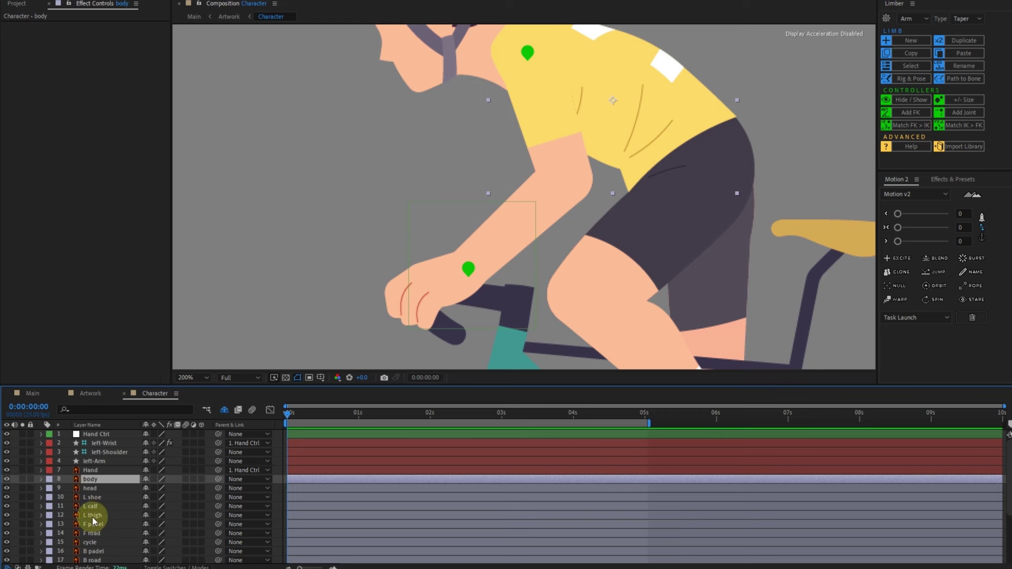
left_click(93, 515)
left_click(92, 497, "shift")
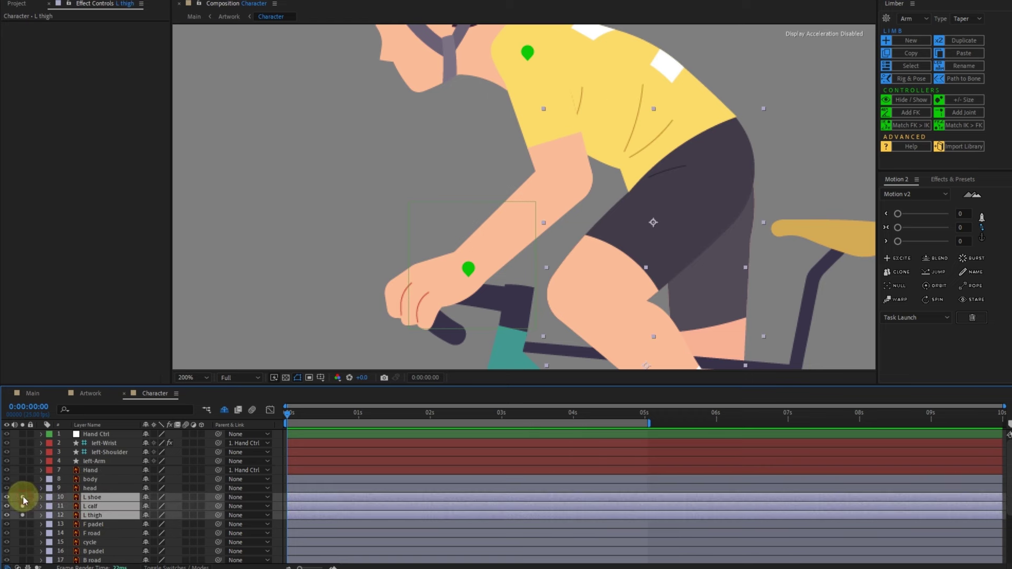
left_click(23, 497)
key("comma")
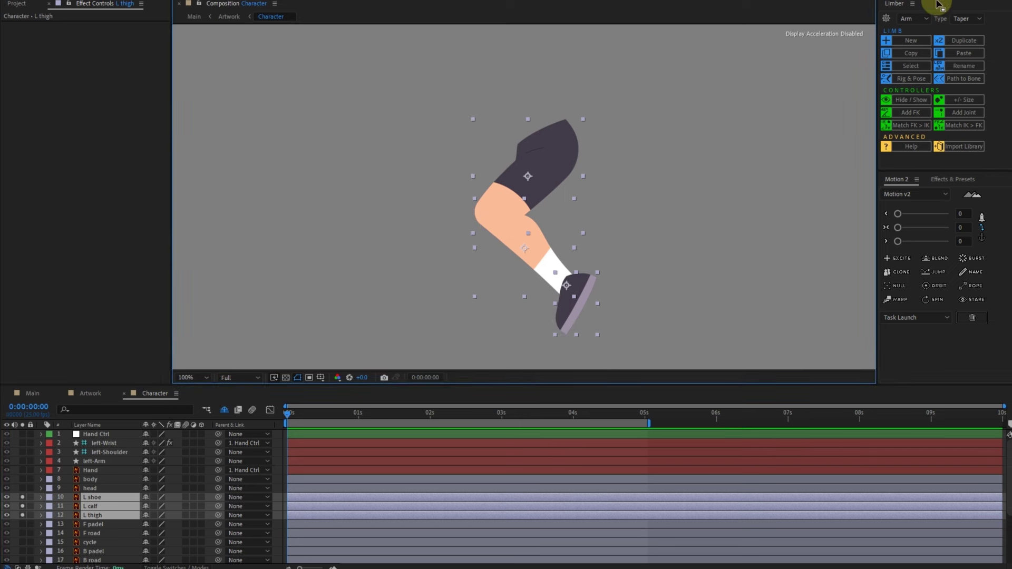
- Switch Limber's limb type to Leg and build a new leg limb named left
left_click(915, 19)
left_click(912, 44)
left_click(912, 40)
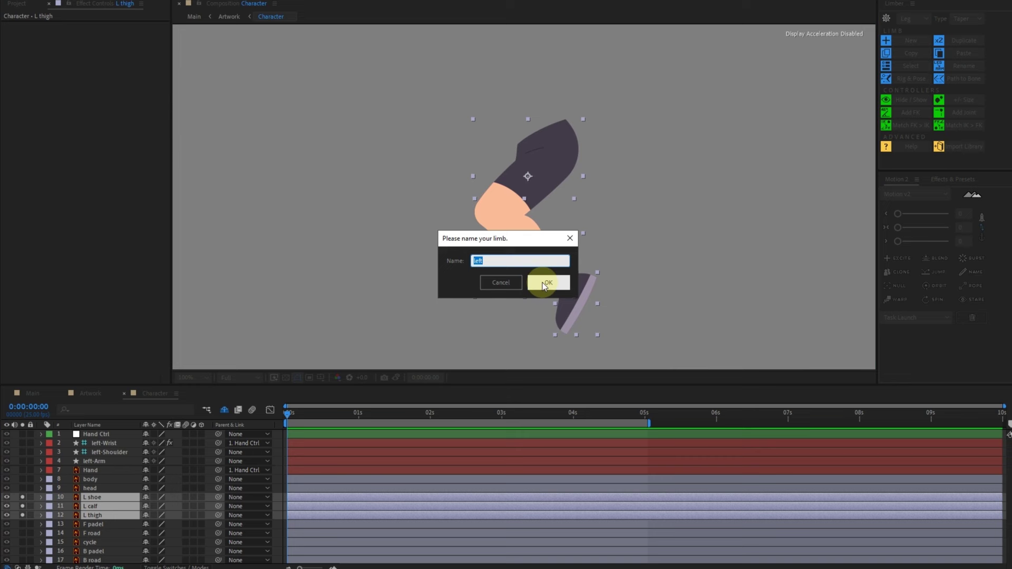
left_click(545, 283)
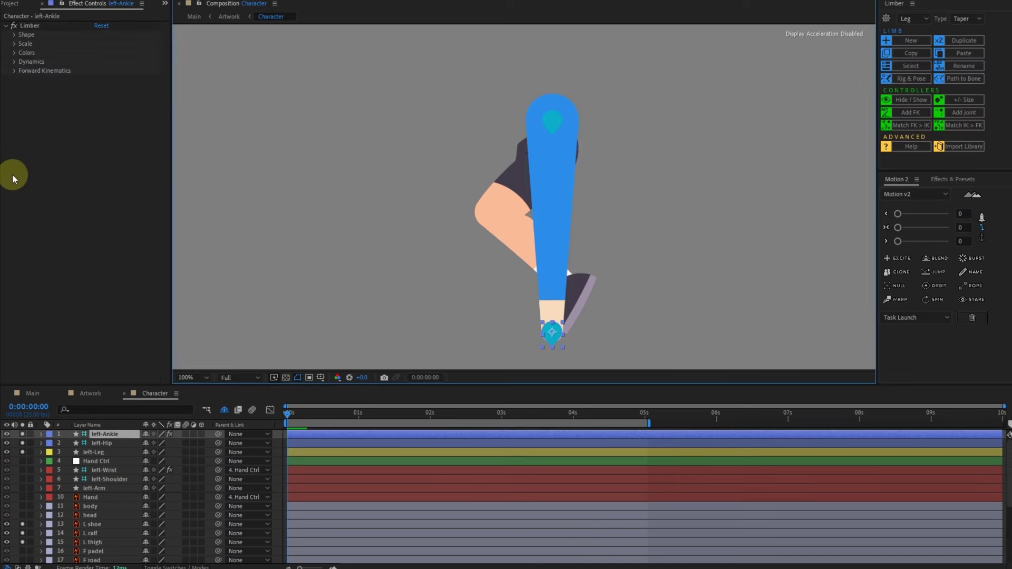
- Set the leg's Upper and Lower Length both to 170
left_click(19, 35)
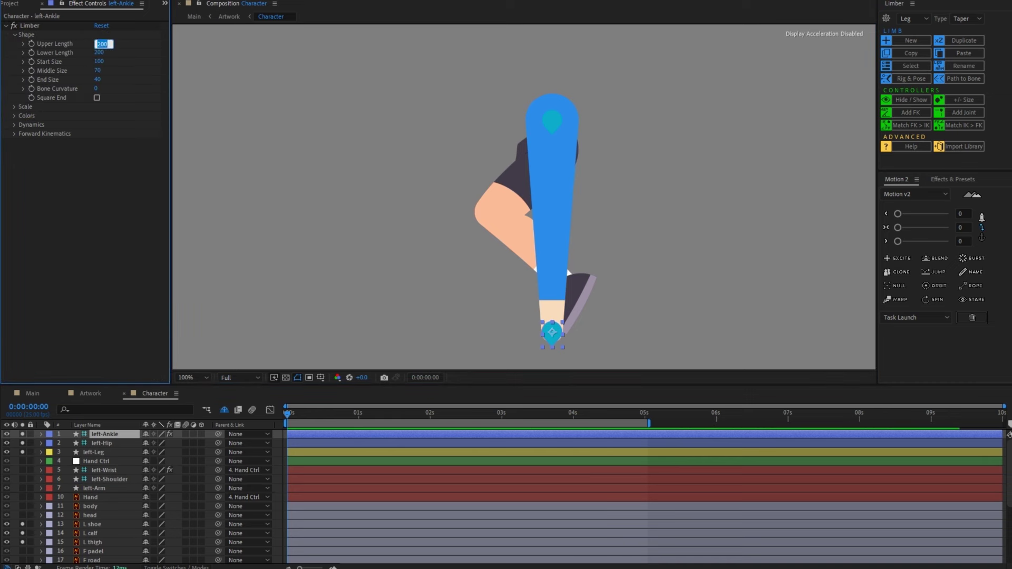
type("0")
left_click(98, 47)
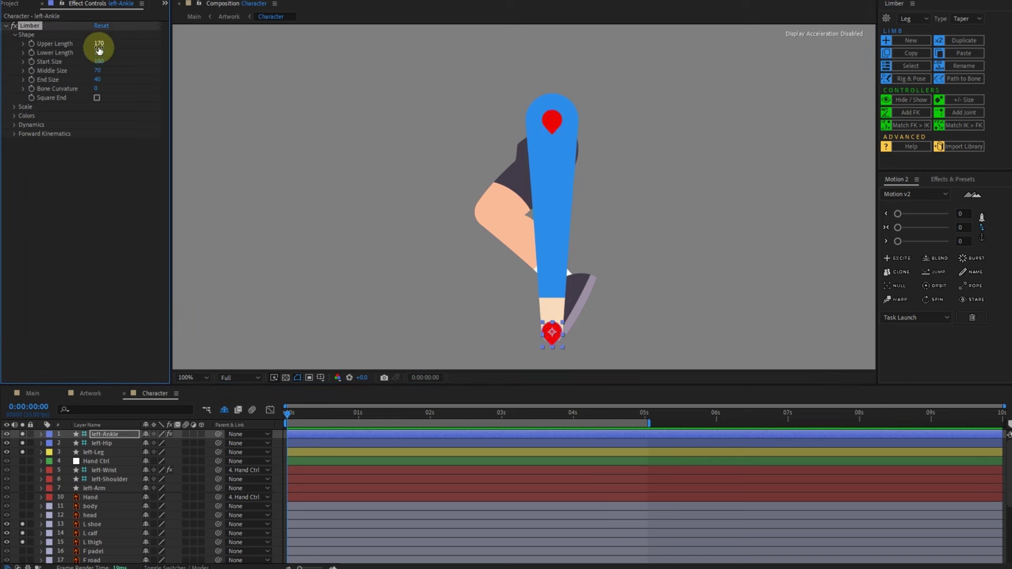
type("170")
left_click(99, 49)
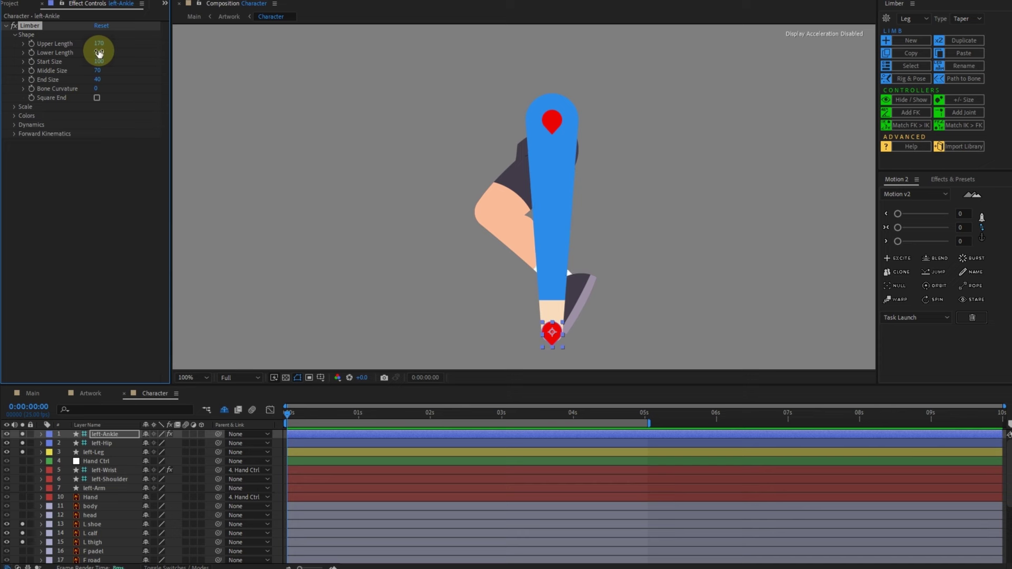
- Eyedrop the dark shorts, skin tone and white sock colours for the leg's upper, middle and lower parts
left_click(16, 117)
left_click(113, 161)
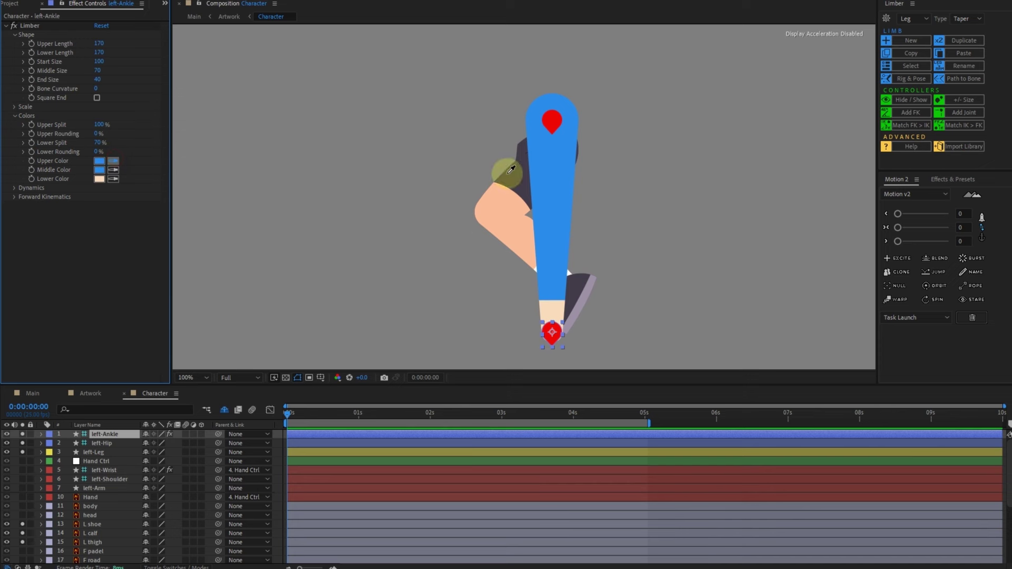
left_click(510, 169)
left_click(113, 170)
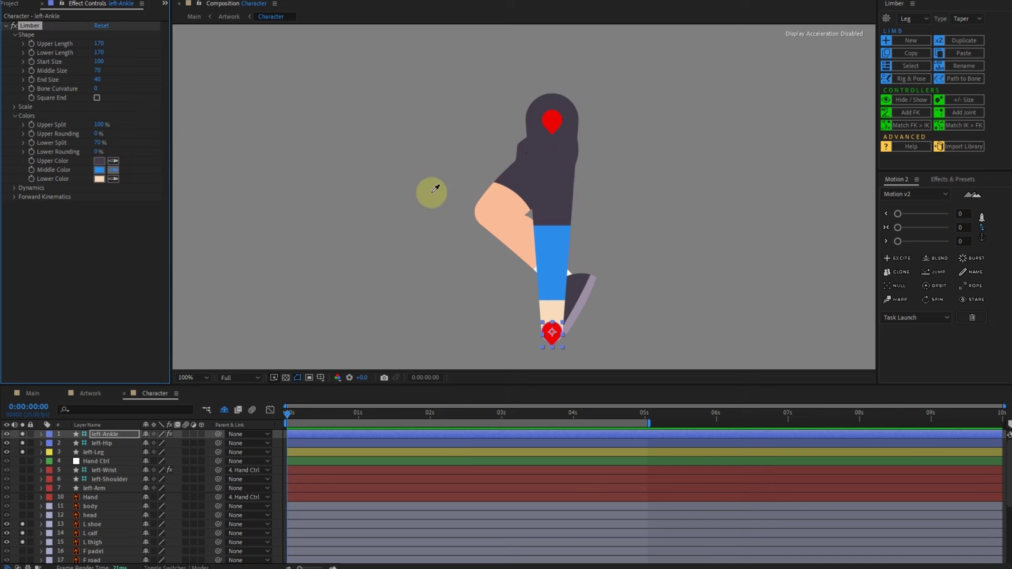
left_click(503, 200)
left_click(113, 178)
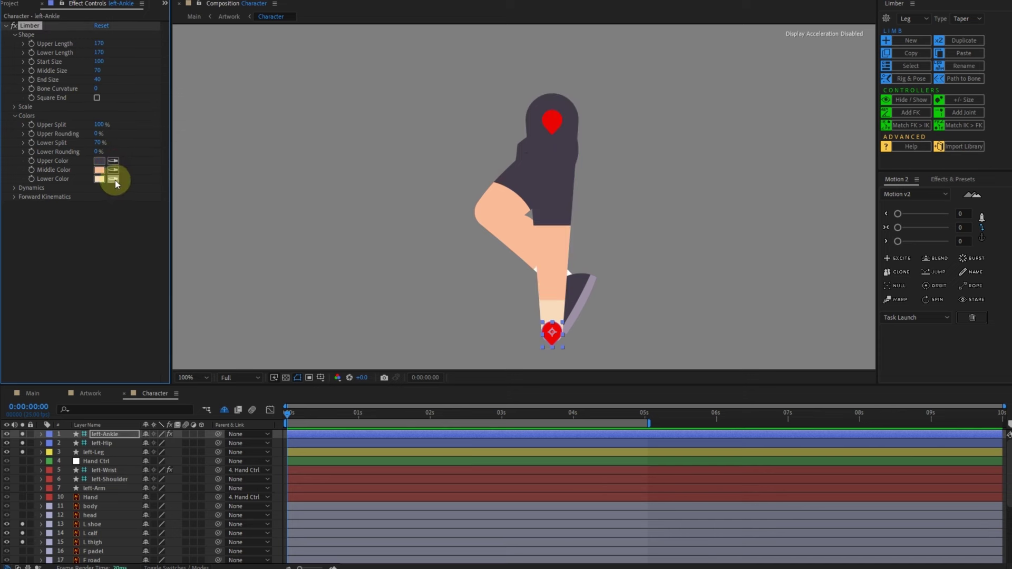
left_click(569, 274)
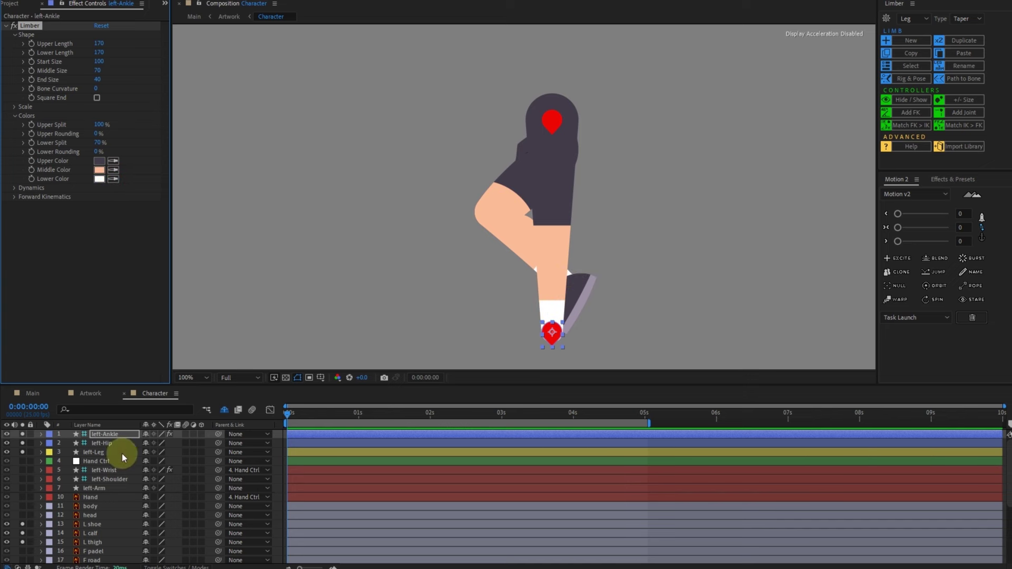
- Shrink the left-Hip and left-Ankle controllers and pull the hip controller slightly down
left_click(109, 444)
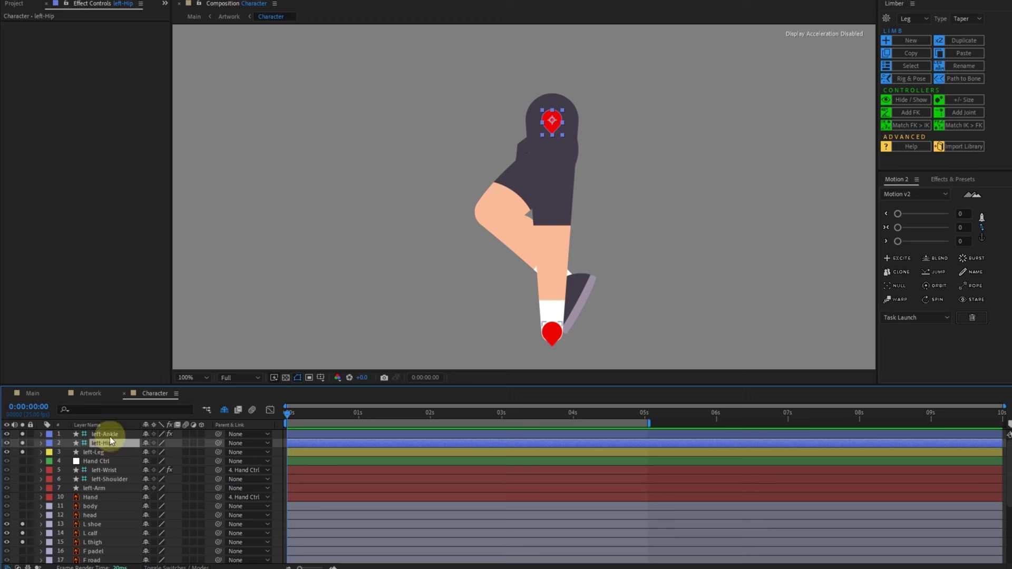
left_click(109, 436, "ctrl")
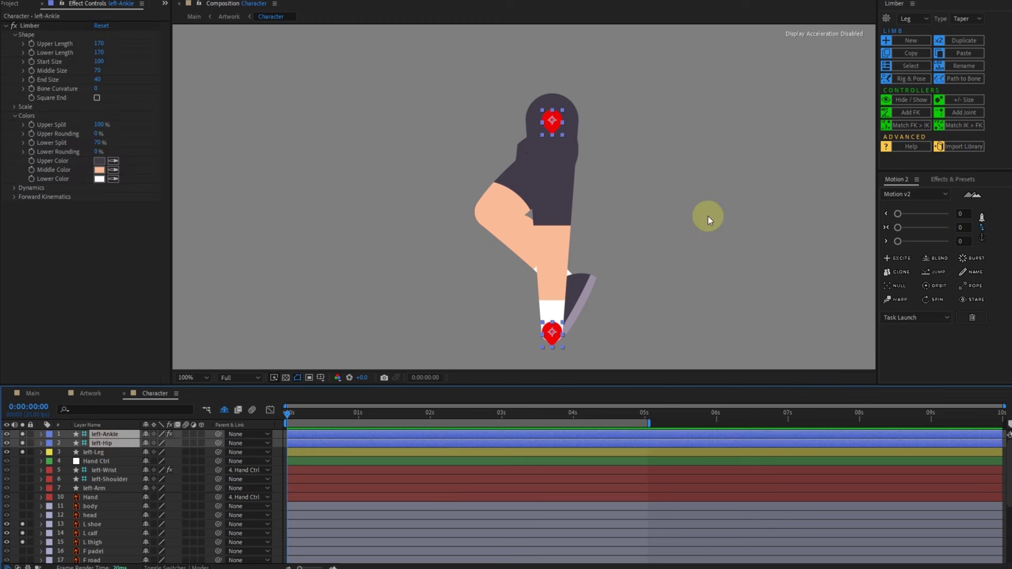
left_click(964, 100)
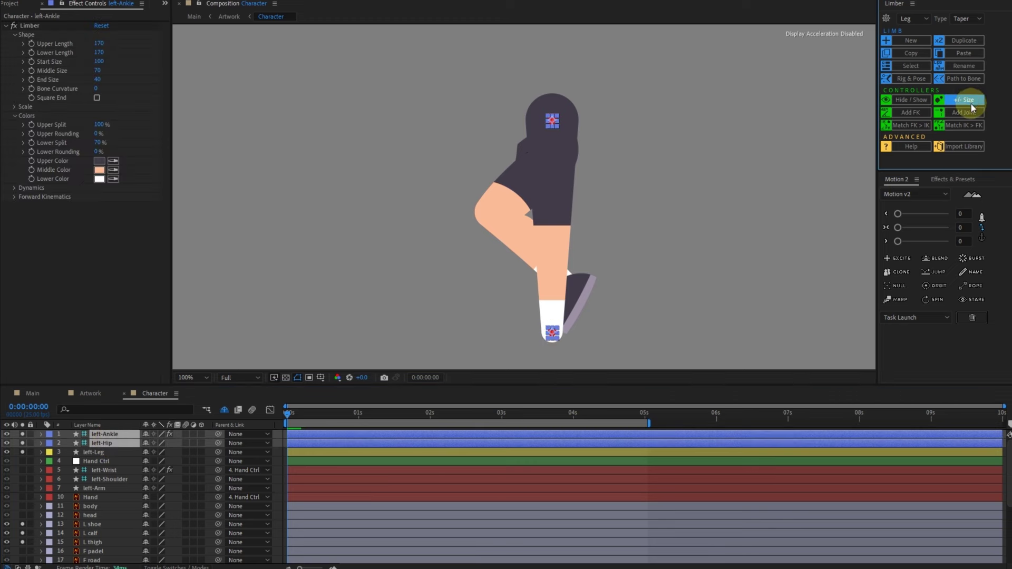
left_click(112, 435)
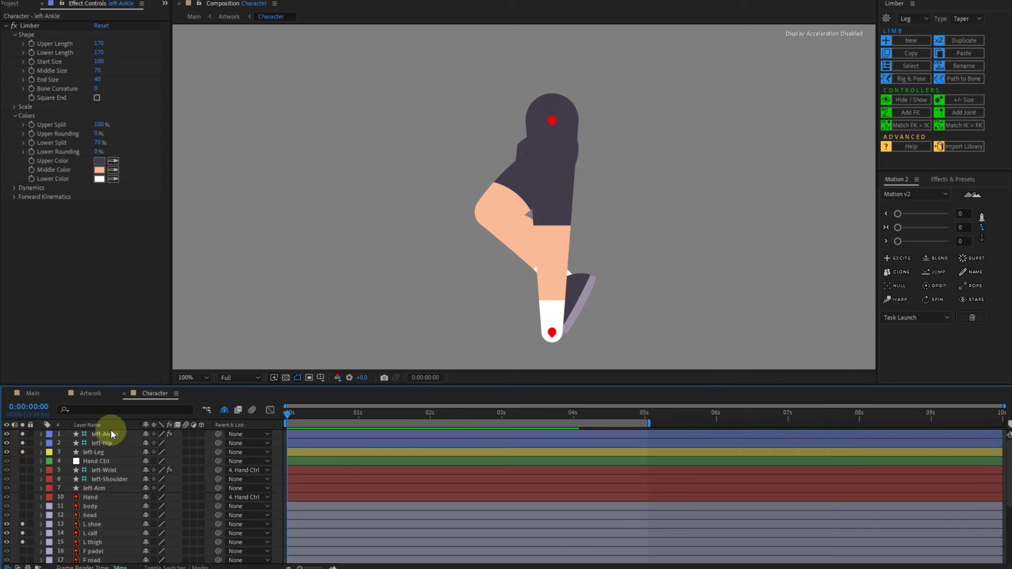
left_click(556, 136)
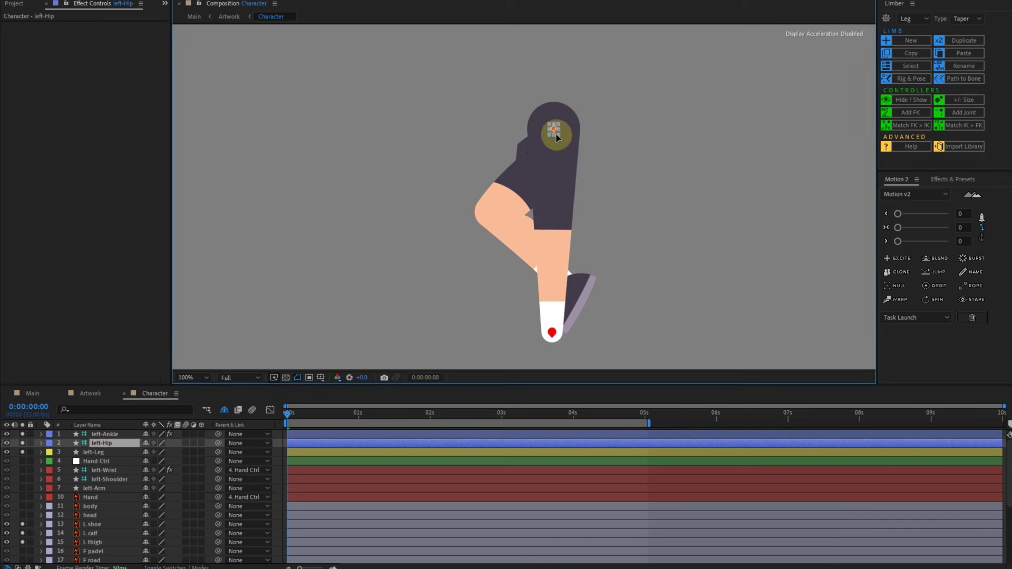
left_click_drag(556, 136, 555, 150)
left_click(246, 358)
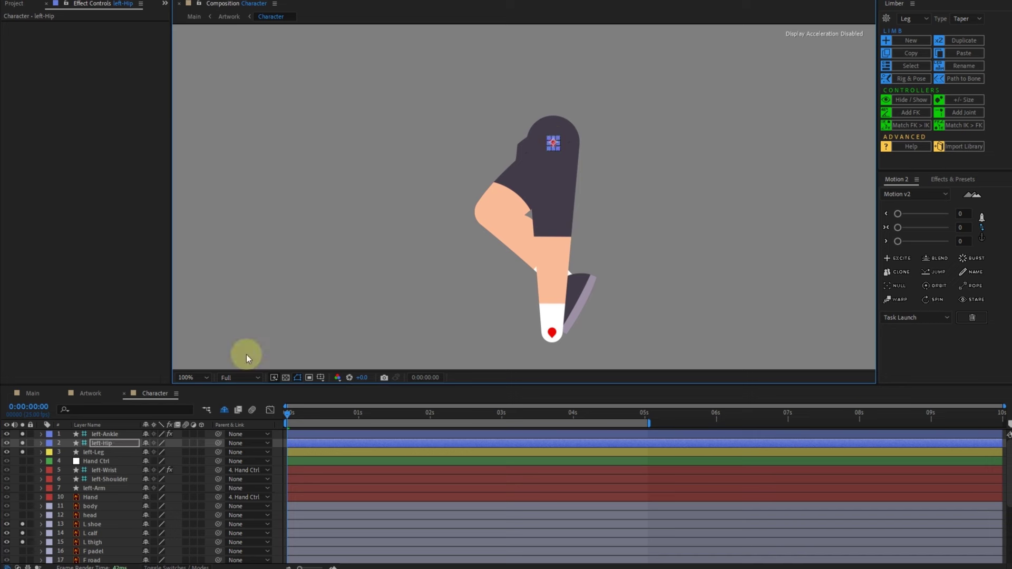
- Hide and shy the original L calf and L thigh layers
left_click(91, 524)
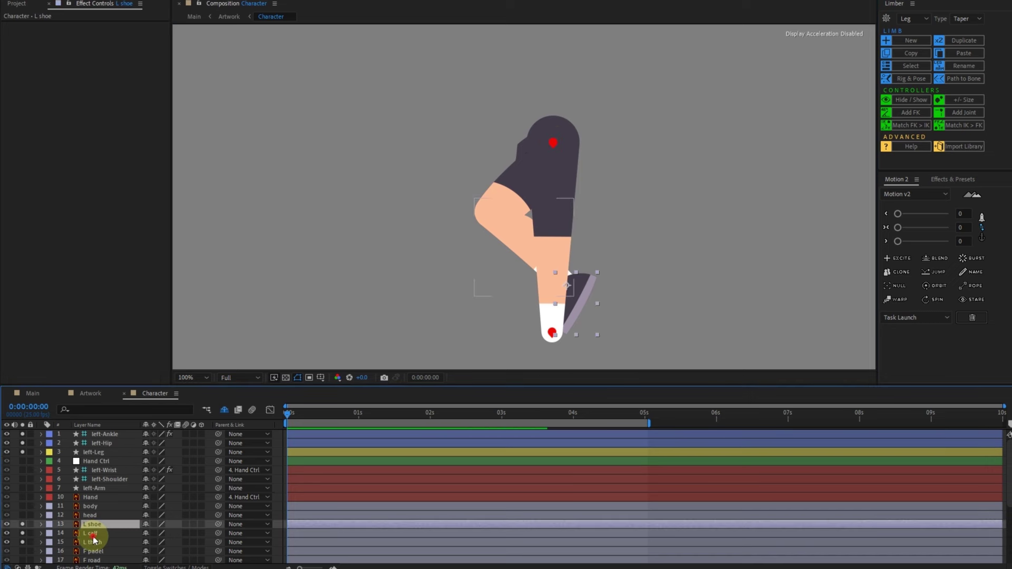
left_click(93, 533)
left_click(94, 542, "shift")
left_click_drag(7, 533, 6, 542)
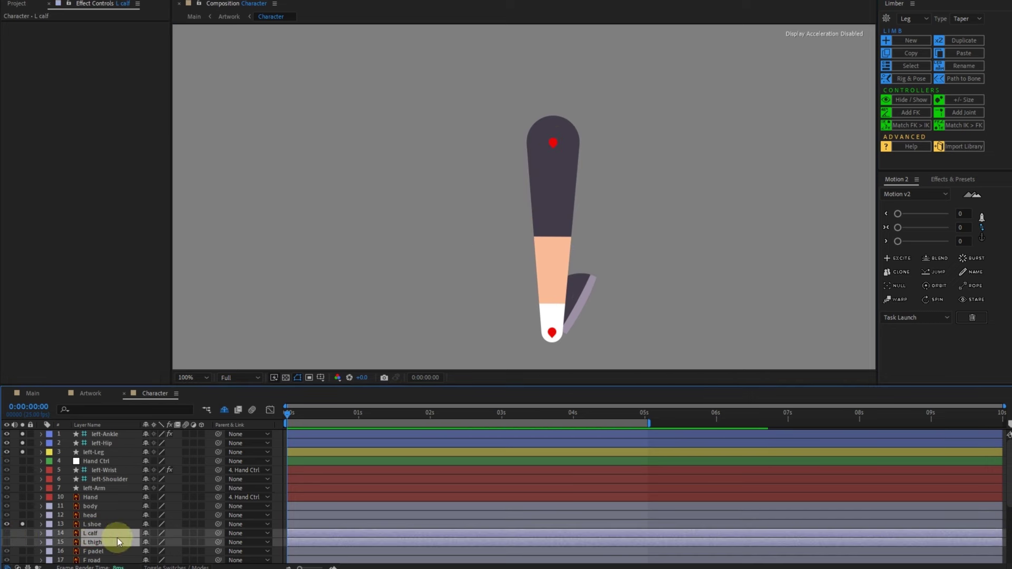
left_click(146, 533)
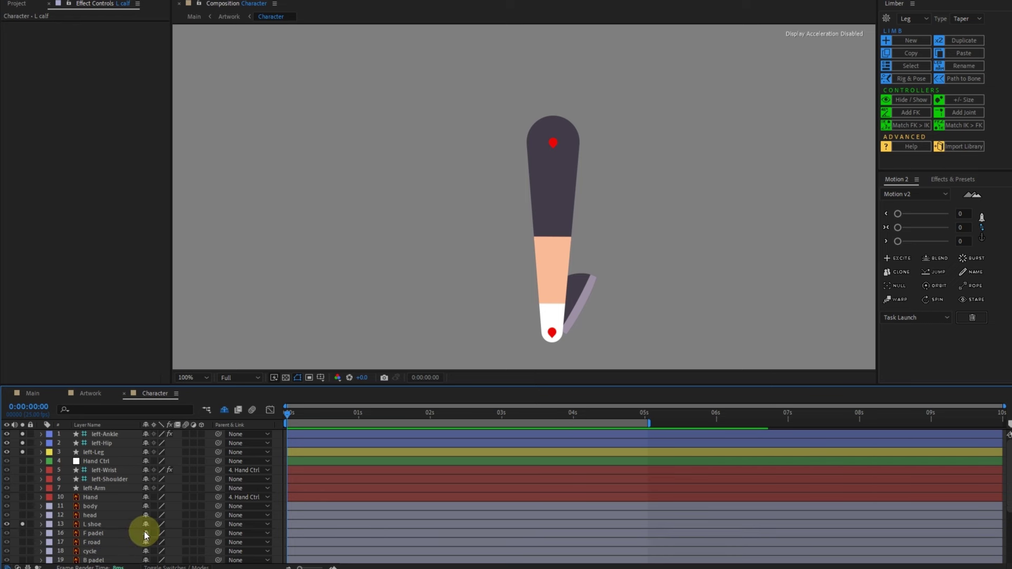
left_click(108, 435)
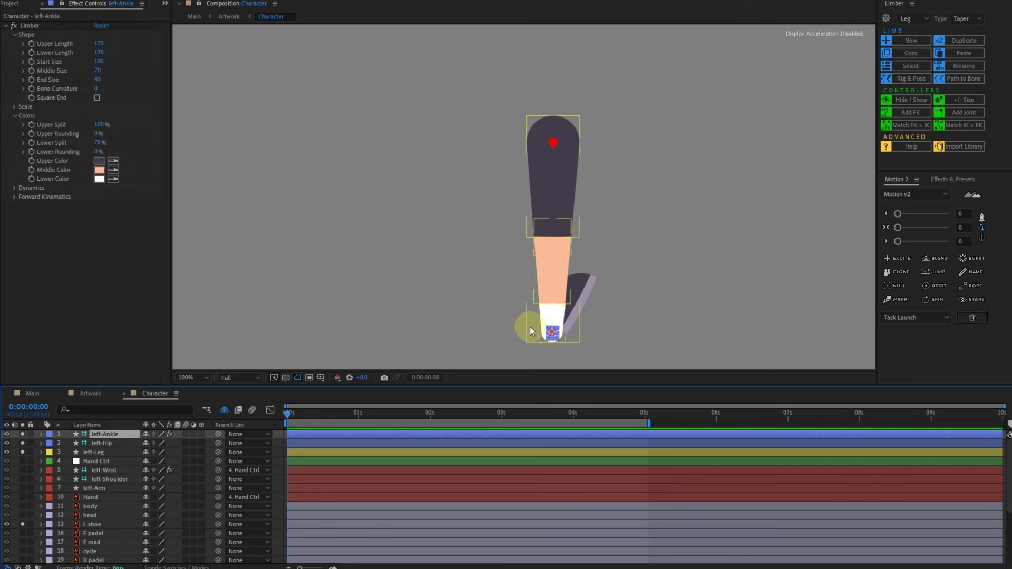
- Bend the leg with the ankle controller, set Clockwise to -100% and Upper Split to 70%
mouse_move(546, 337)
left_mouse_down()
mouse_move(562, 271)
mouse_move(568, 285)
left_mouse_up()
left_click(14, 188)
type("-1")
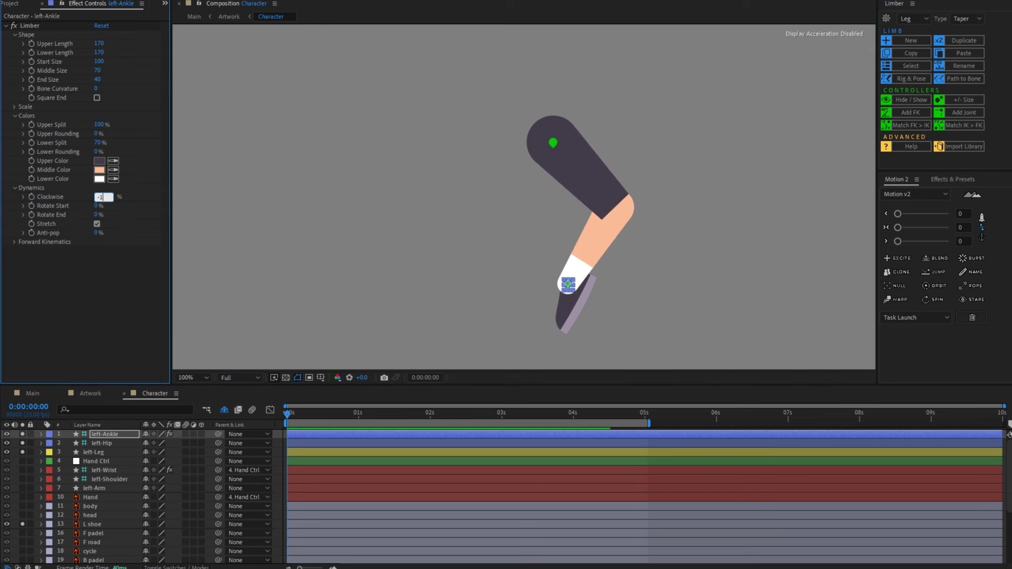
left_click(102, 196)
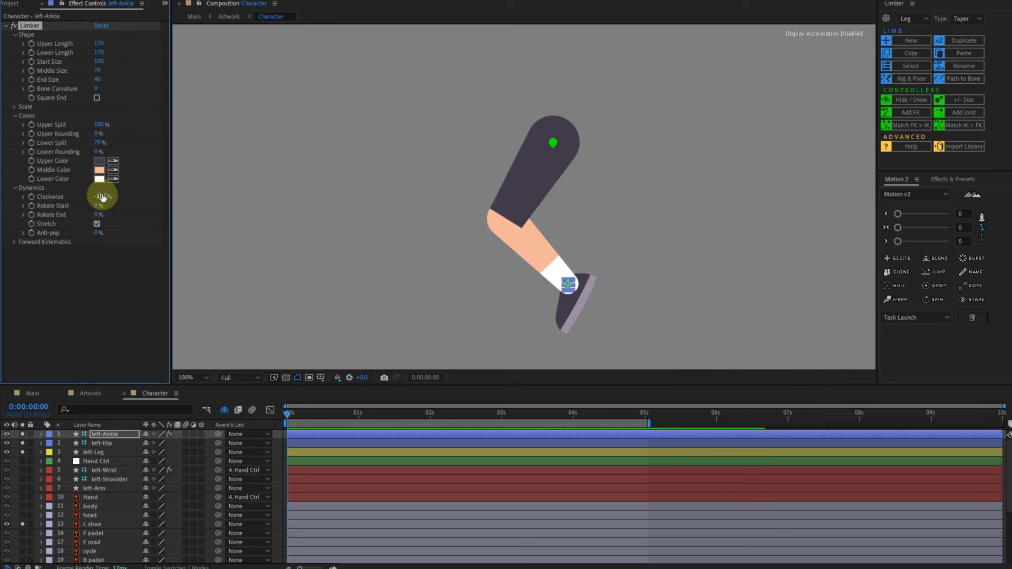
left_click(102, 125)
type("70")
key("Return")
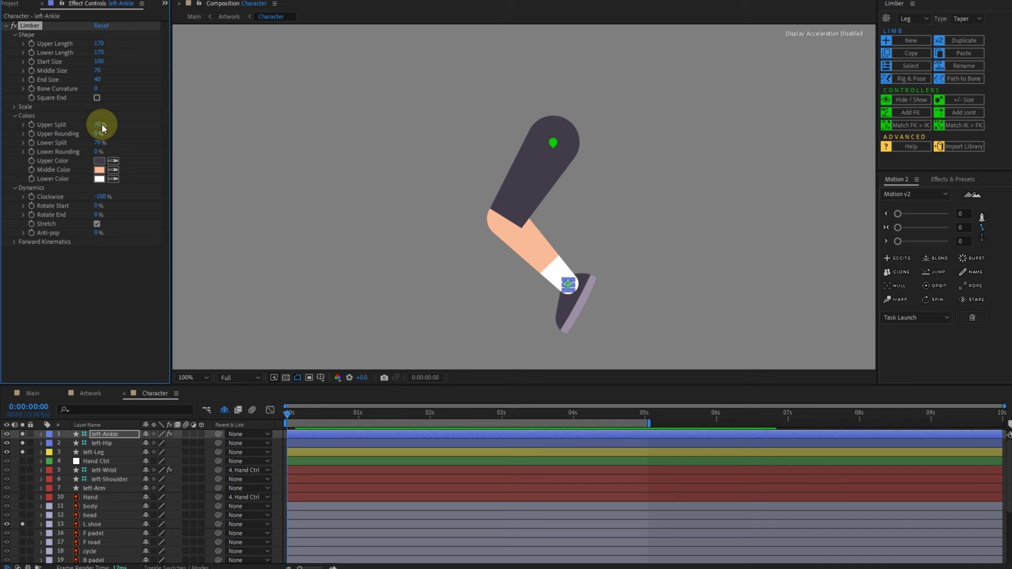
left_click_drag(568, 285, 565, 285)
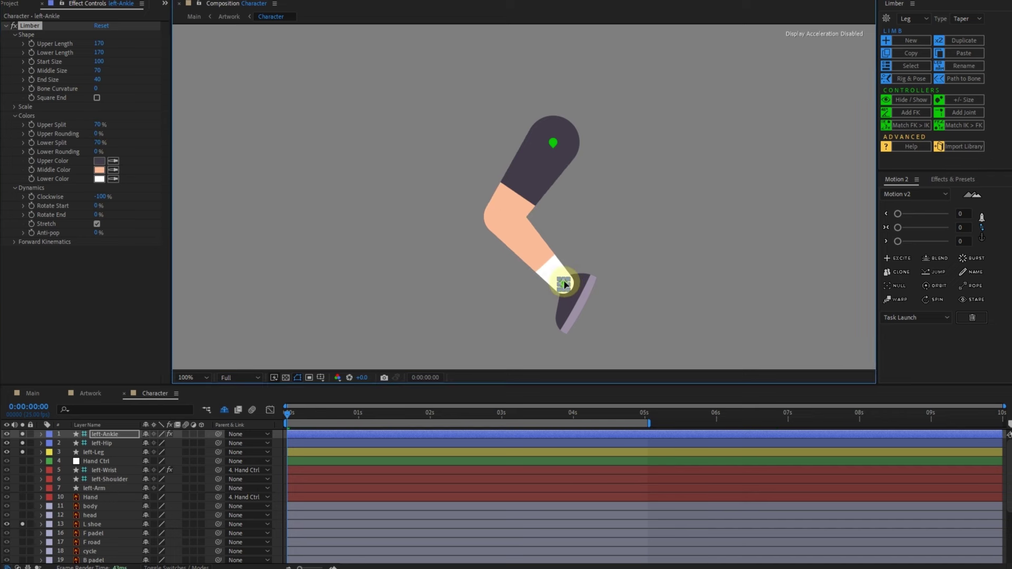
- Move L shoe to the top and parent it with left-Ankle to a new null named 'L Leg Ctrl'
left_click(90, 524)
key("ctrl+shift+bracketright")
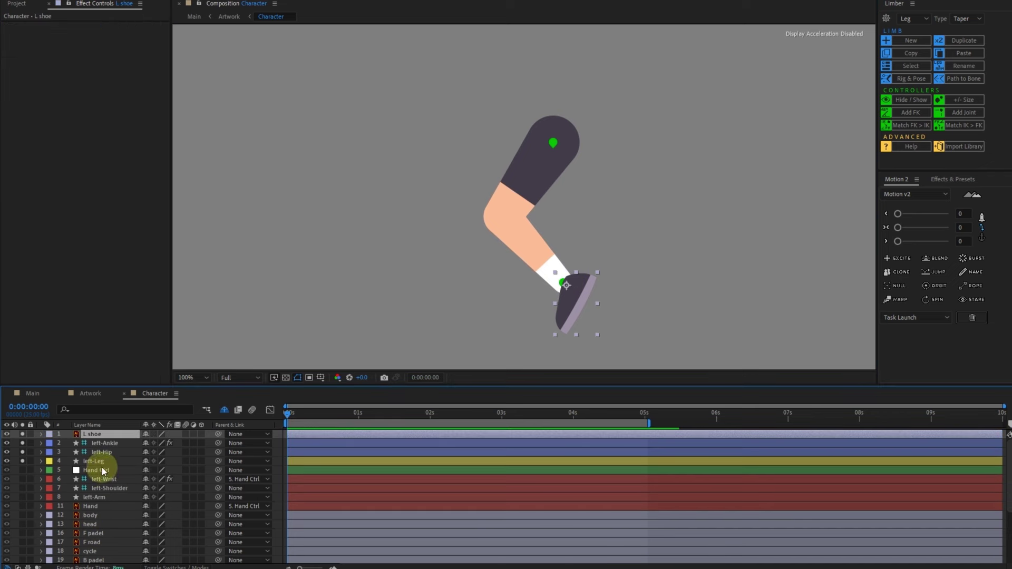
left_click(101, 443, "ctrl")
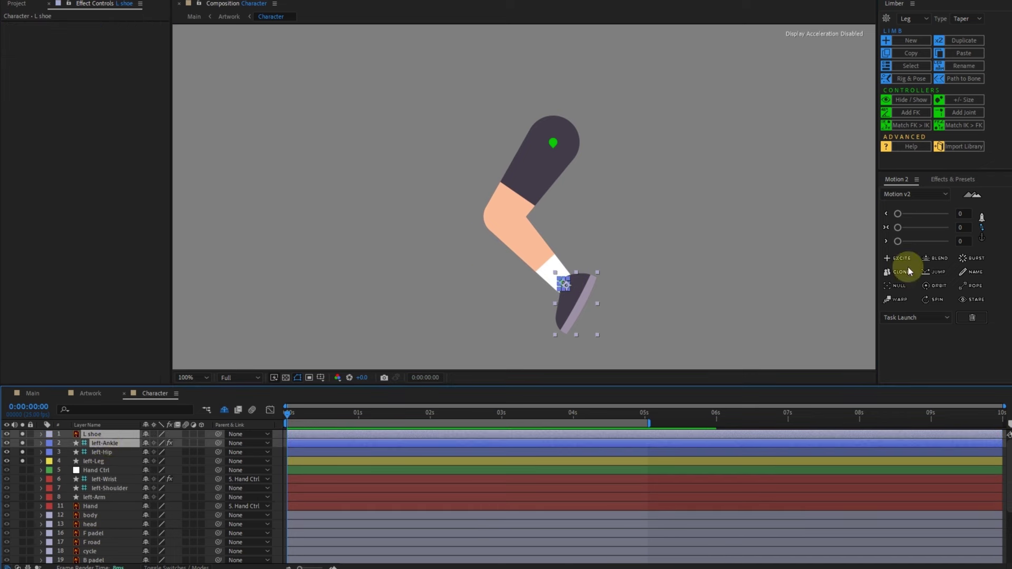
left_click(902, 285)
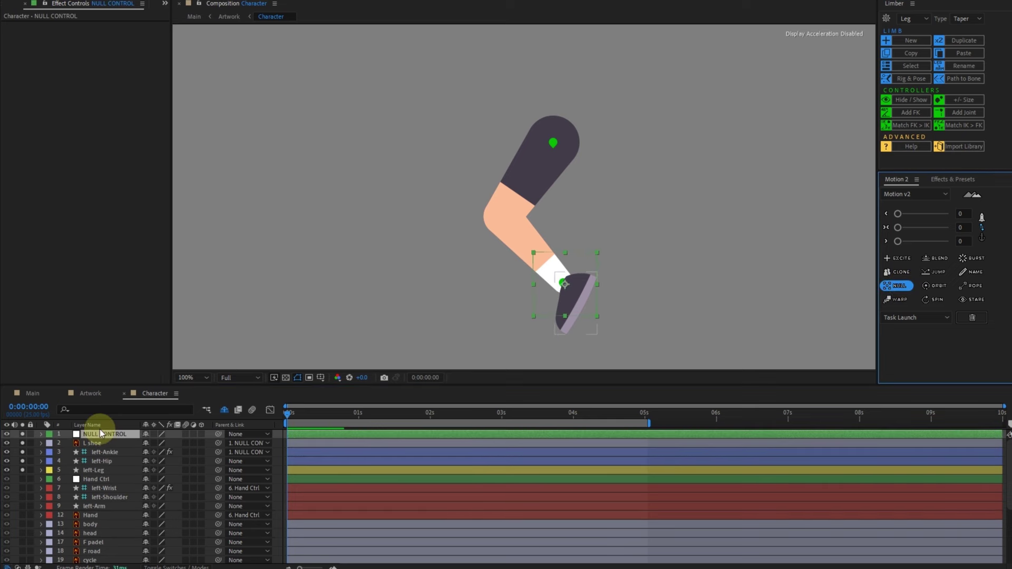
right_click(100, 434)
left_click(131, 406)
type("Leg Ctrl")
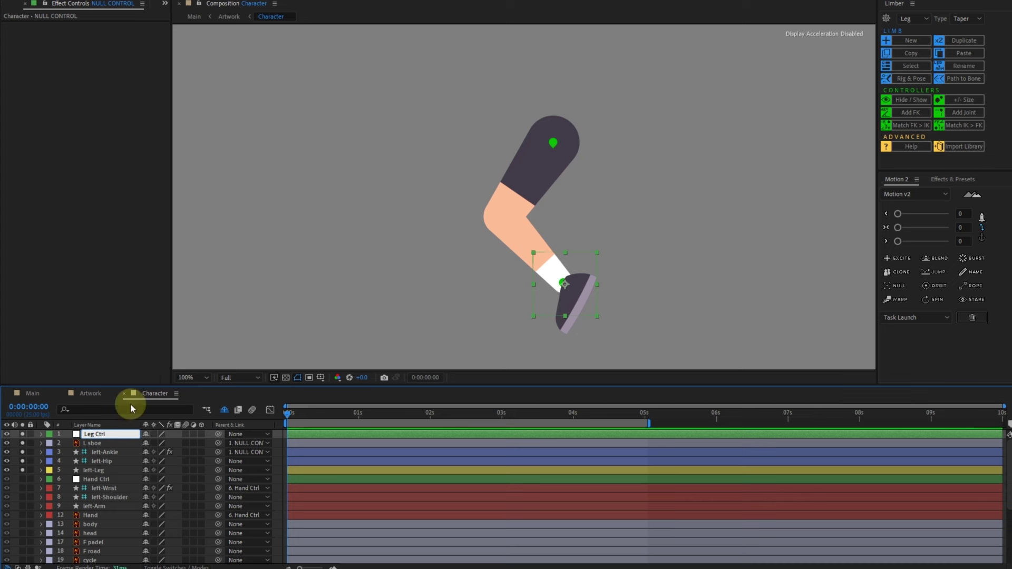
type("L")
key("Return")
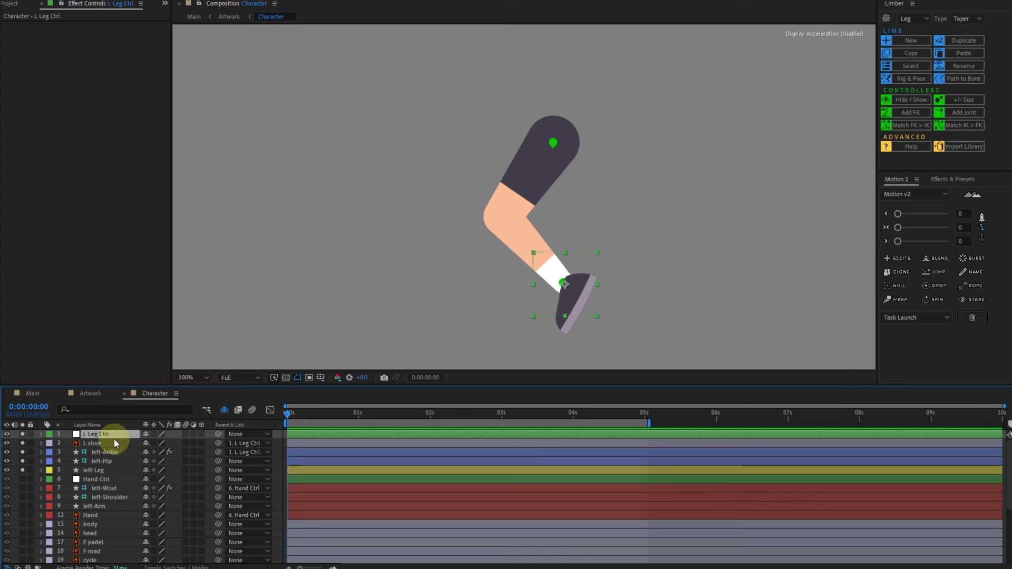
- Label the leg layers Yellow and move the body layer higher in the stack
left_click(100, 467, "shift")
left_click(100, 436, "ctrl")
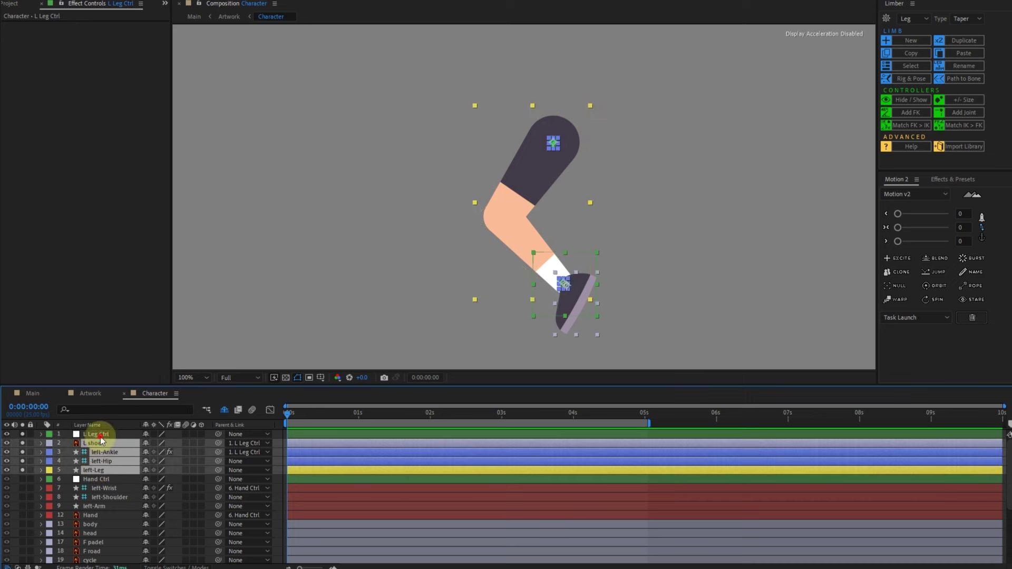
left_click(48, 443)
left_click(100, 262)
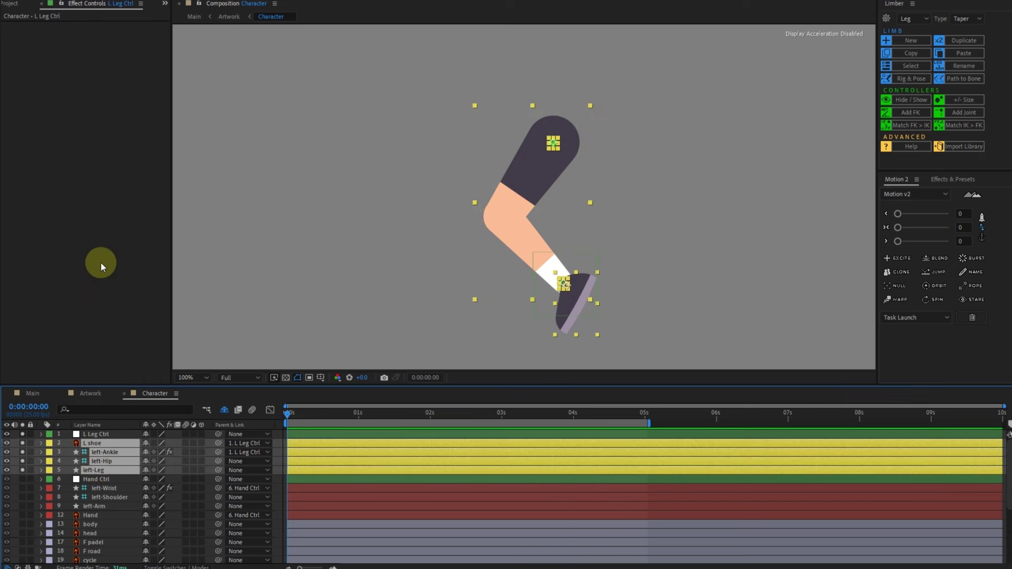
left_click(14, 486)
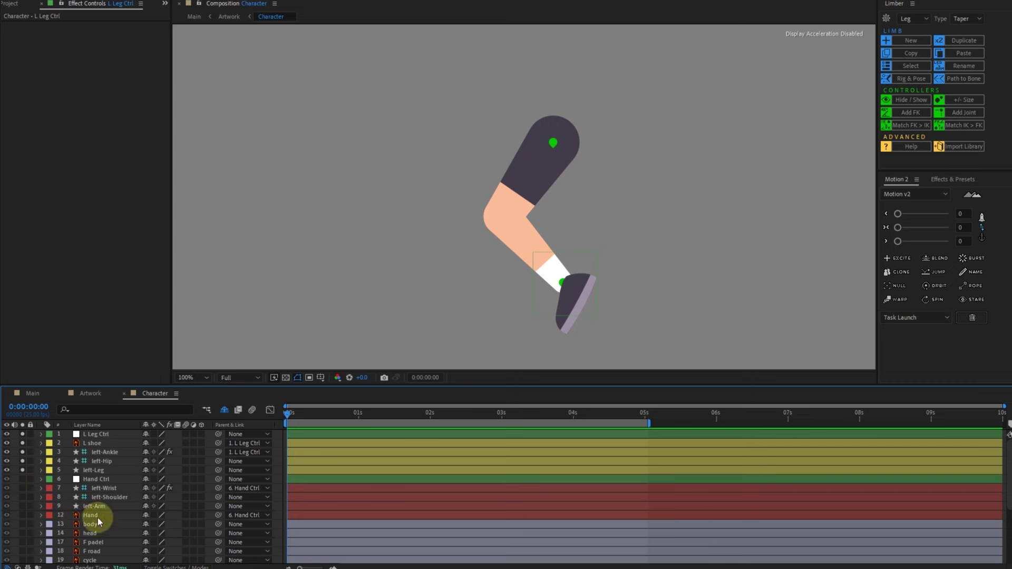
left_click_drag(92, 523, 112, 482)
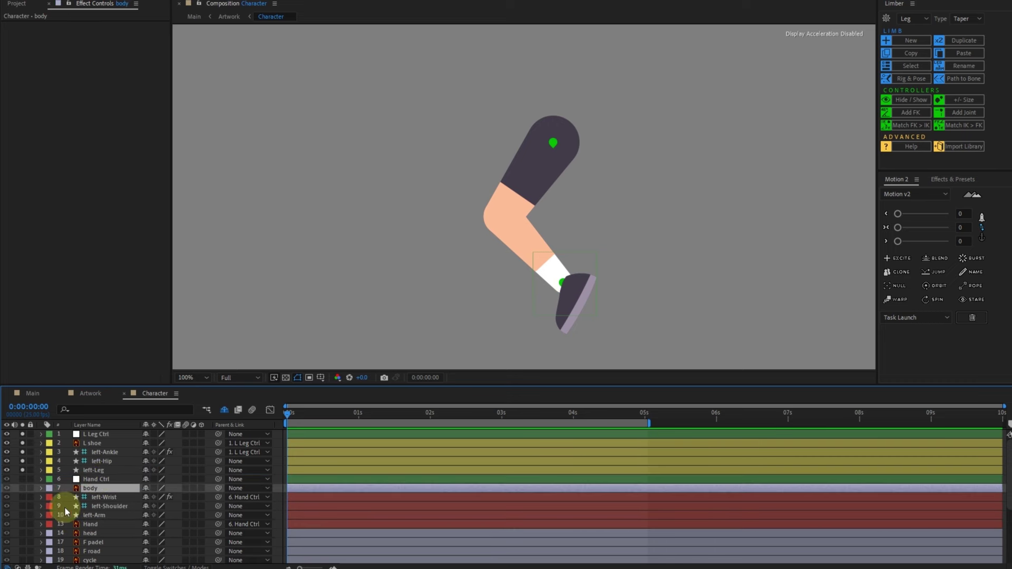
- Turn off solo to show the whole cyclist and nudge the left ankle controller slightly up-right
left_click(21, 469)
left_click(26, 436)
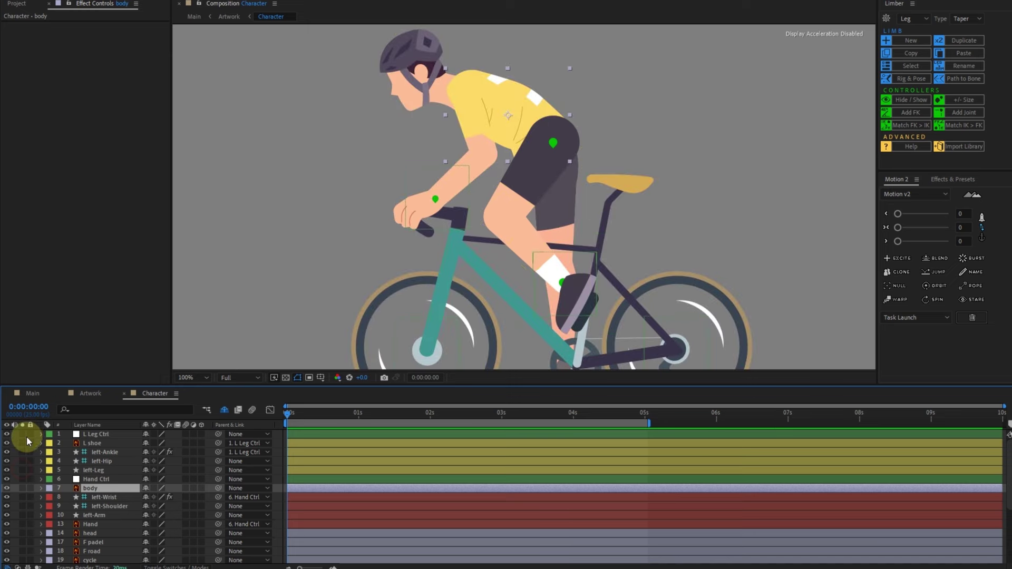
left_click(95, 452)
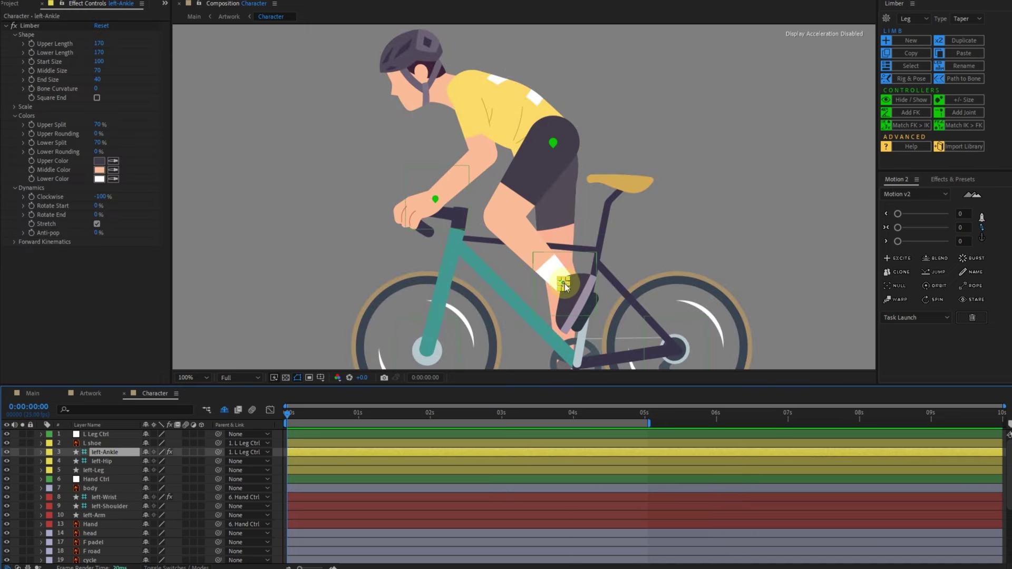
left_click_drag(564, 283, 567, 281)
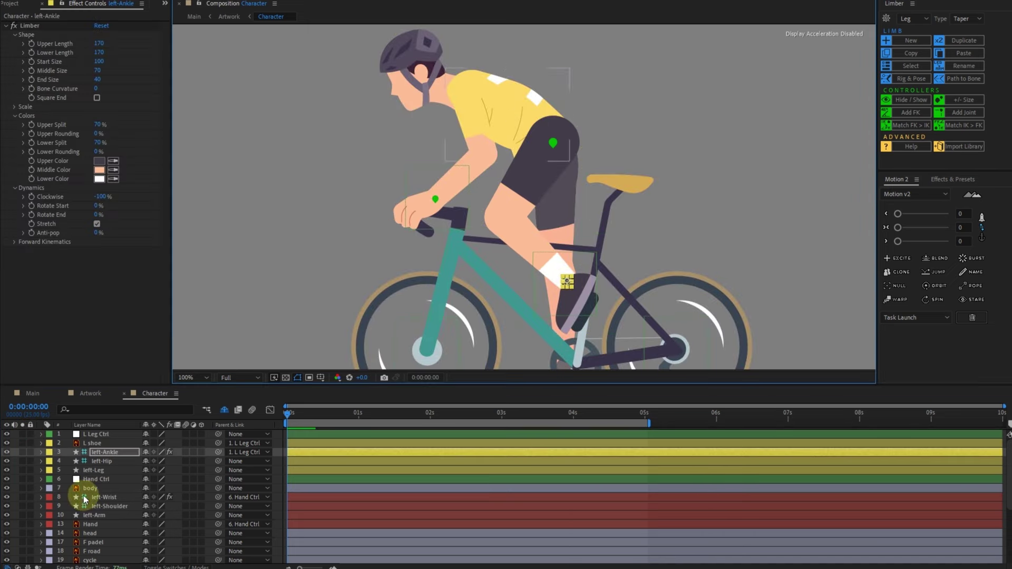
- Solo the R shoe, R calf and R thigh layers and select them
scroll(82, 499, "down", 2)
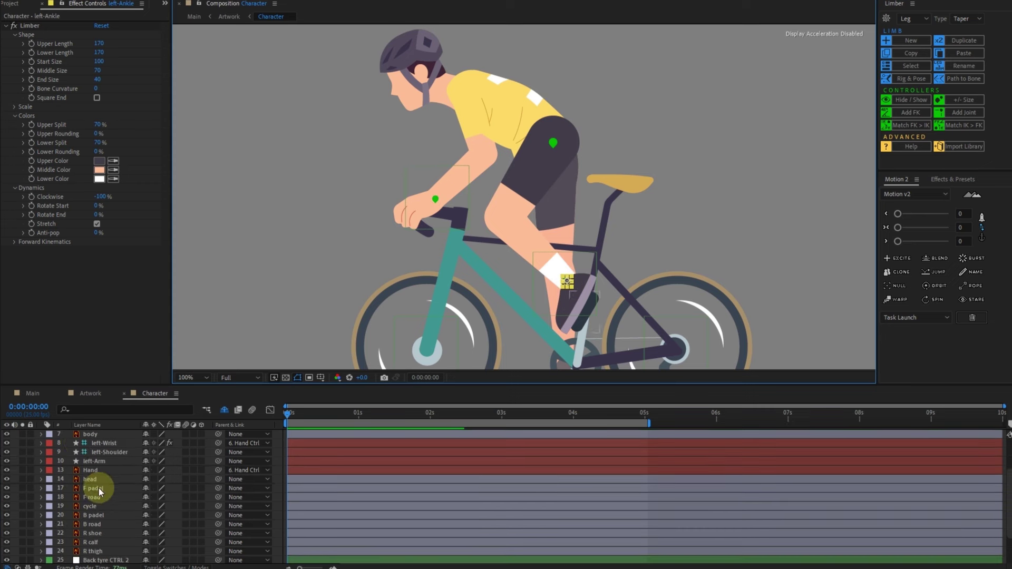
left_click(99, 530)
left_click(92, 550, "shift")
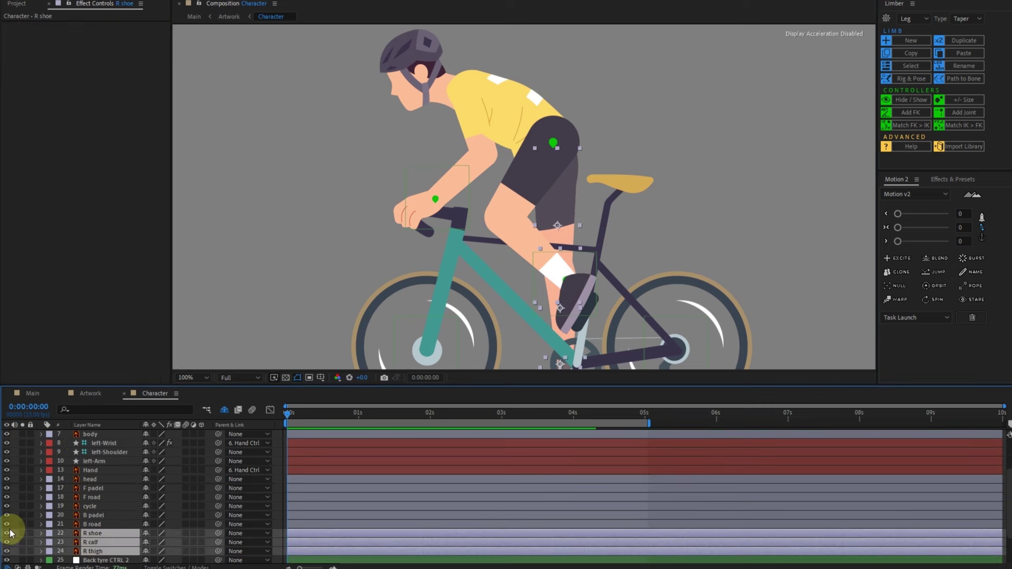
left_click(22, 533)
left_click_drag(449, 248, 447, 210)
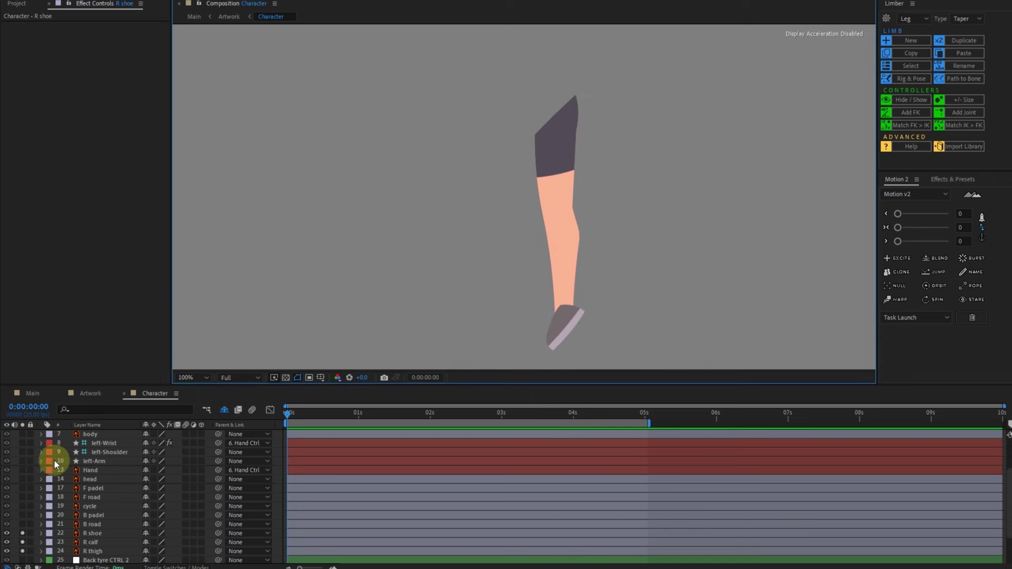
scroll(85, 471, "up", 2)
scroll(88, 481, "down", 4)
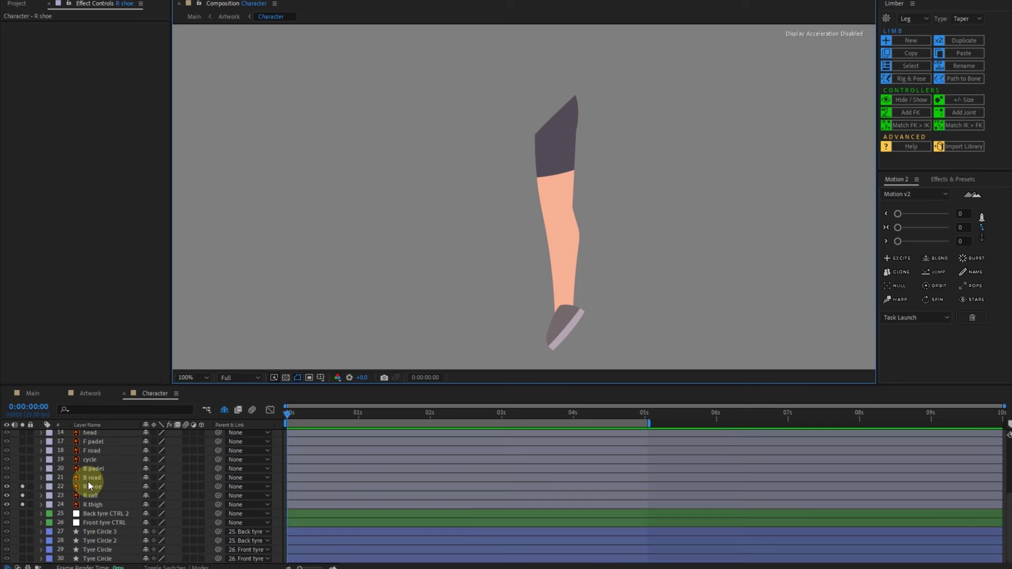
left_click(108, 490)
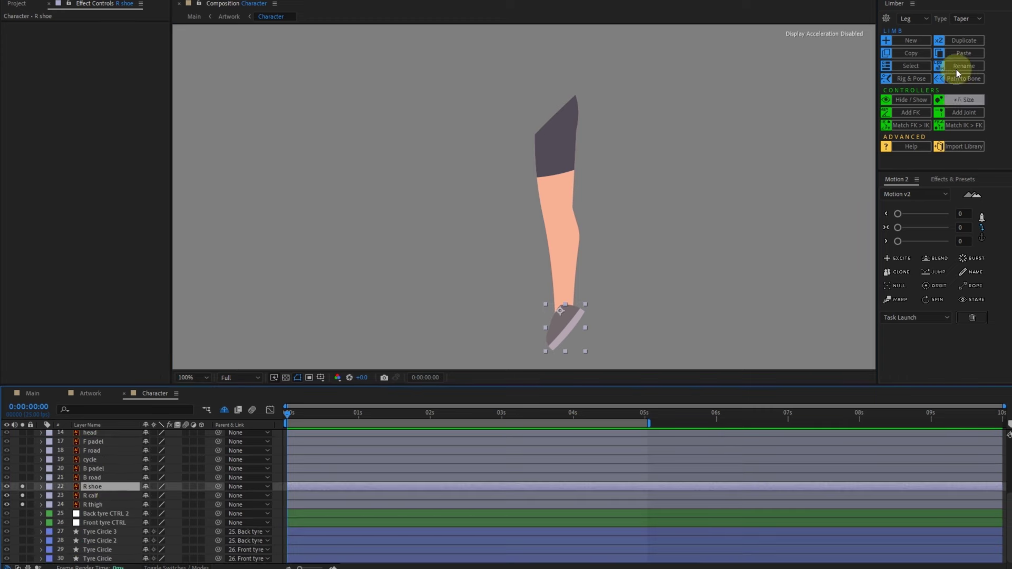
left_click(103, 505, "shift")
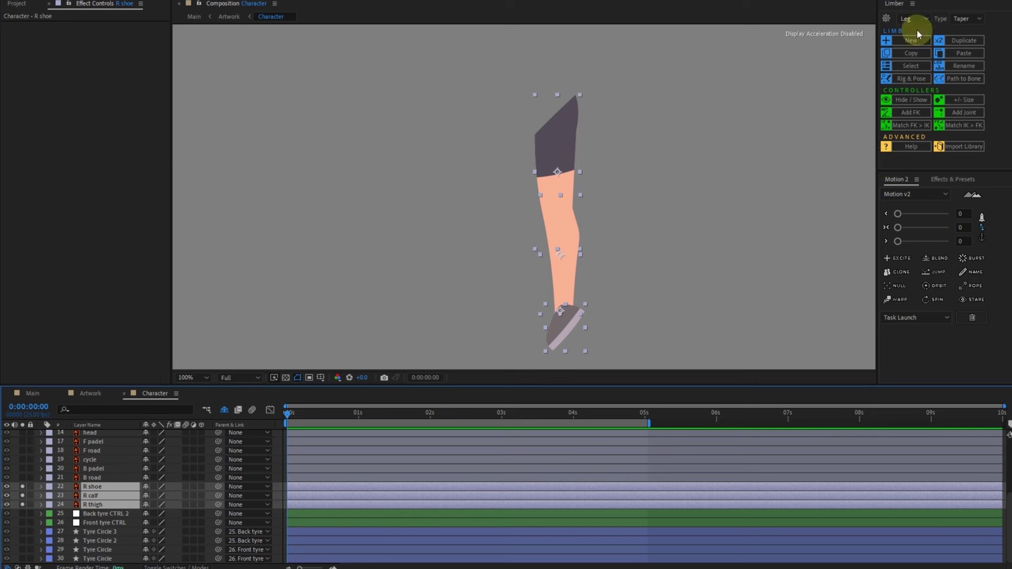
- Create a new Limber Leg limb named Right from the selected layers
left_click(906, 42)
left_click(906, 43)
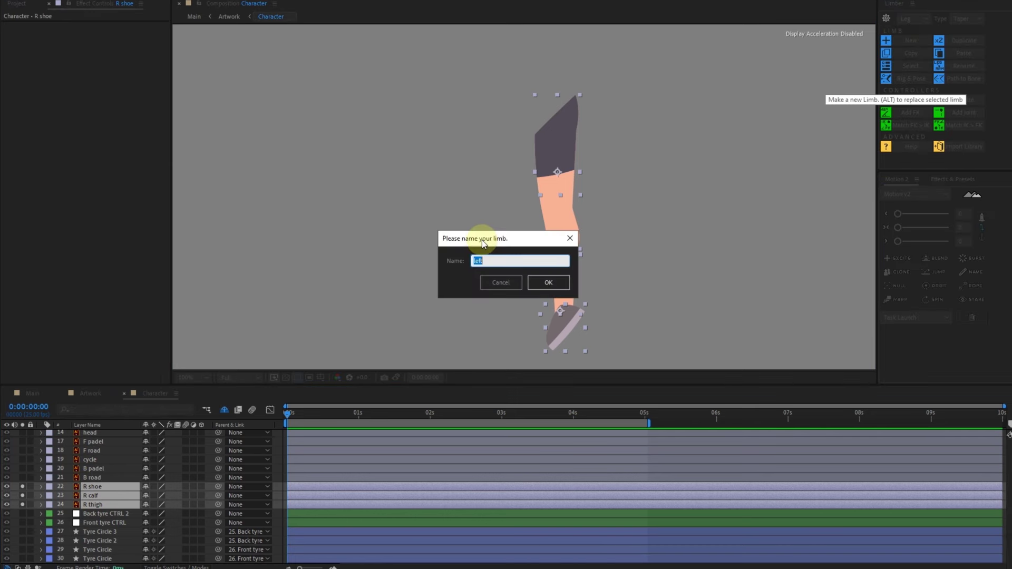
type("Right")
key("Return")
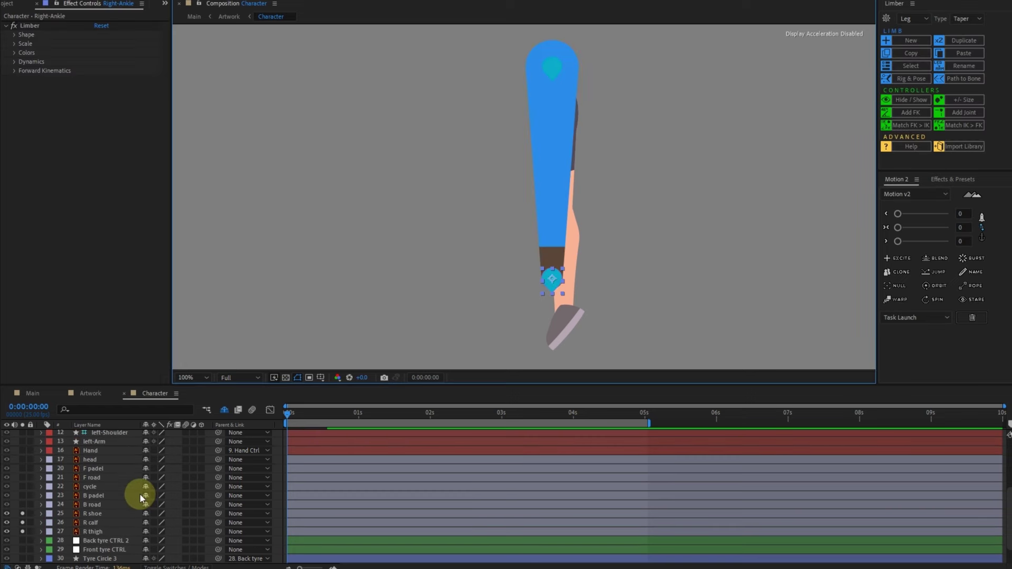
- Move the three Right limb layers below R thigh, solo them, and shrink the hip and ankle controllers
scroll(105, 508, "up", 4)
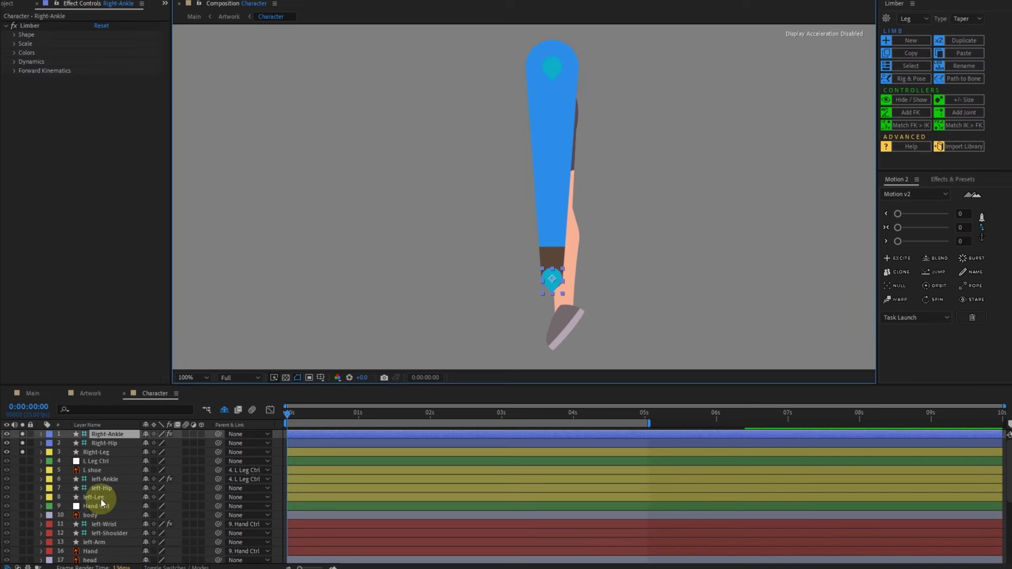
left_click(94, 452, "shift")
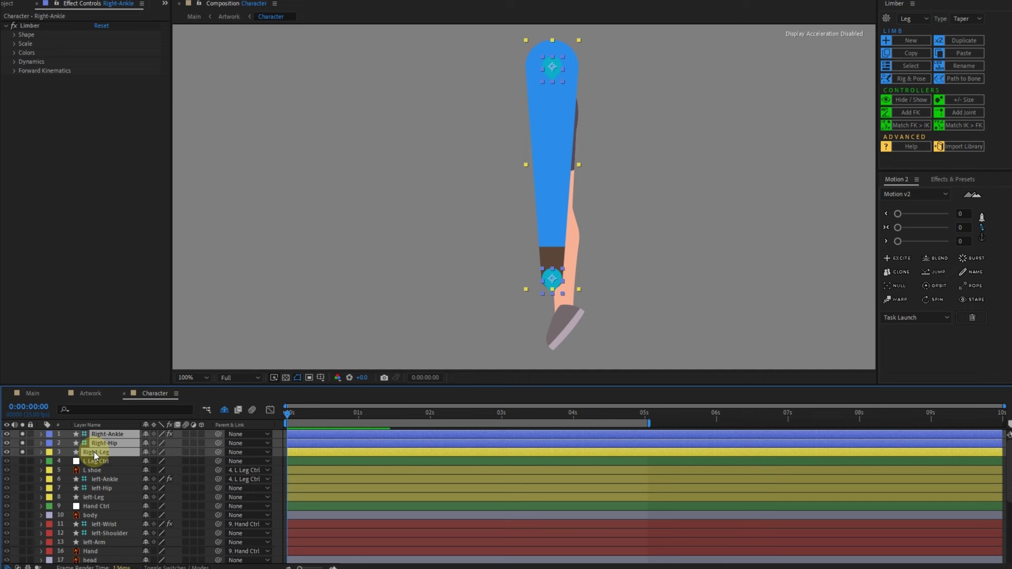
mouse_move(94, 451)
left_mouse_down()
mouse_move(117, 560)
mouse_move(122, 550)
left_mouse_up()
left_click(22, 539)
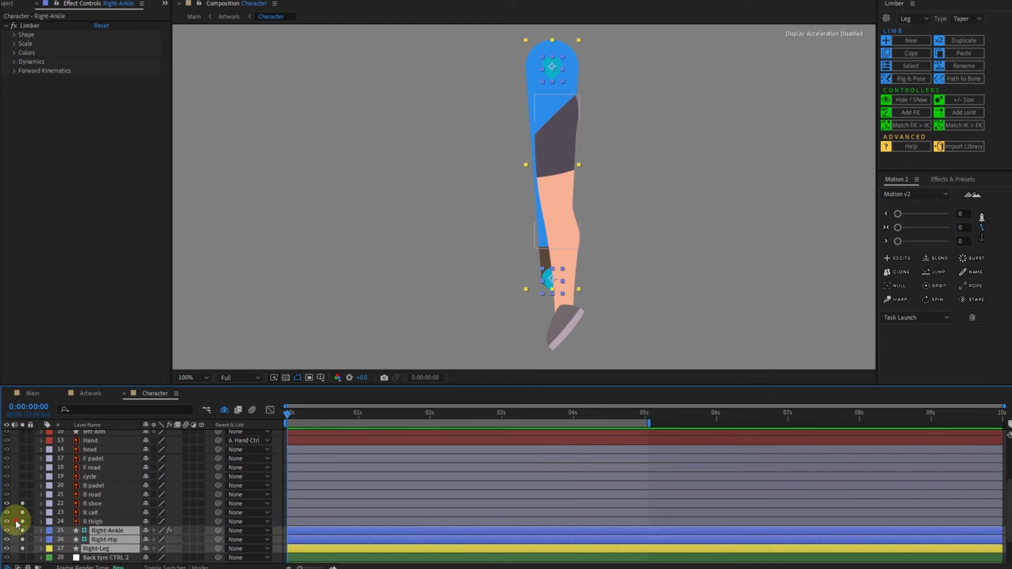
left_click(110, 536)
left_click(97, 531)
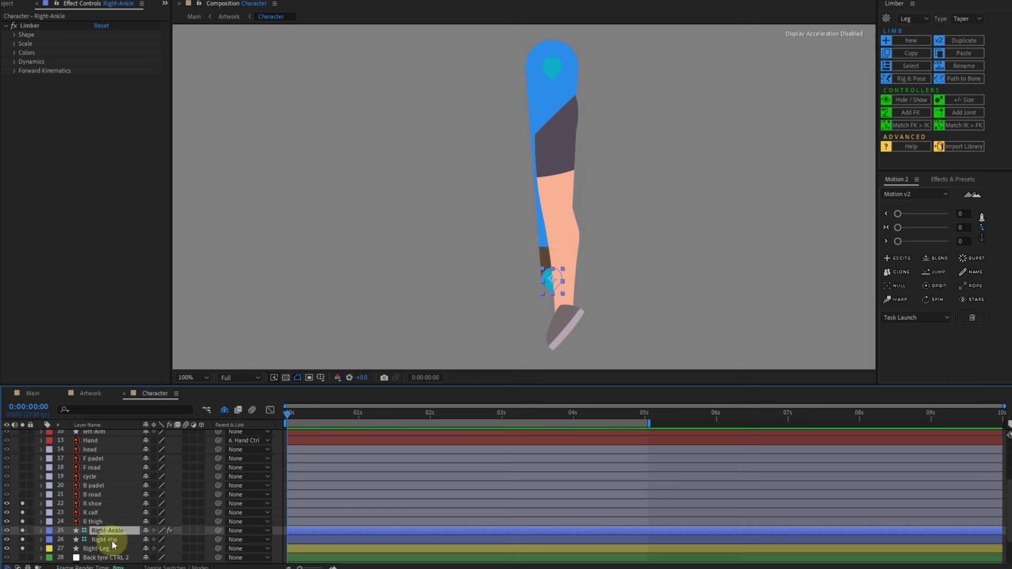
left_click(105, 539, "shift")
left_click(963, 99)
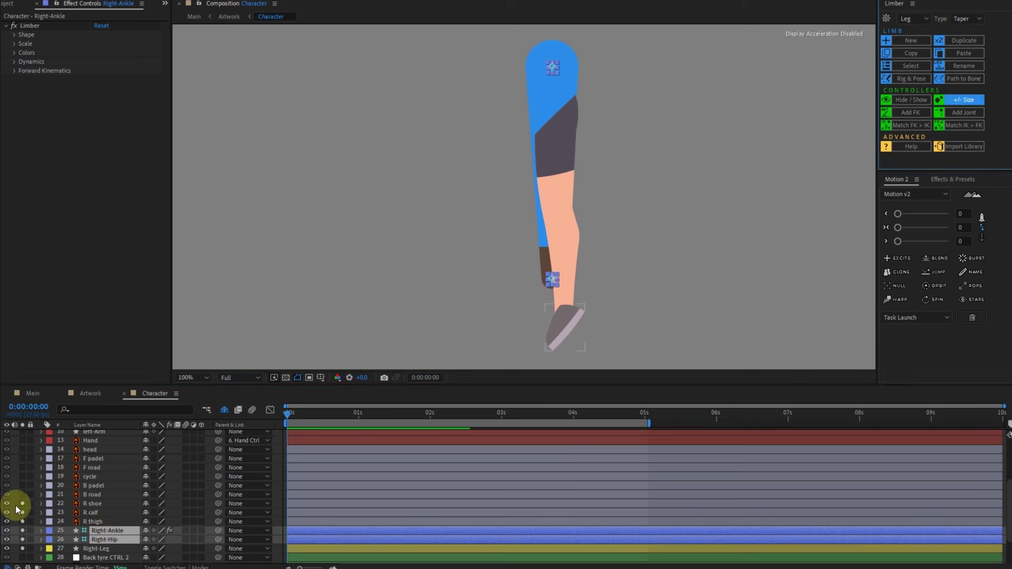
- Drag the right hip controller to the top of the thigh and the ankle controller down to the foot
left_click(104, 538)
left_click(554, 64)
left_click_drag(552, 64, 562, 117)
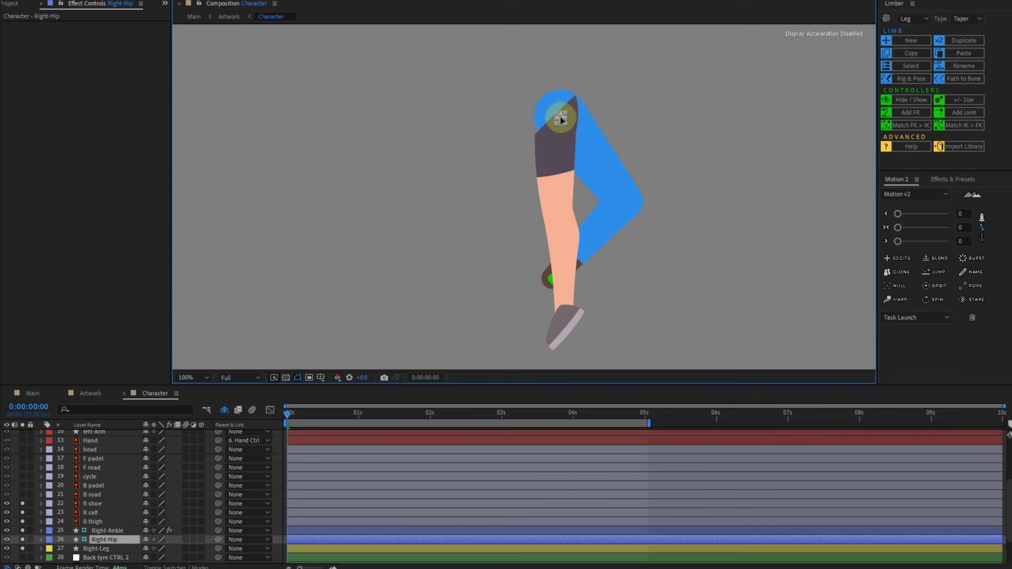
left_click(556, 286)
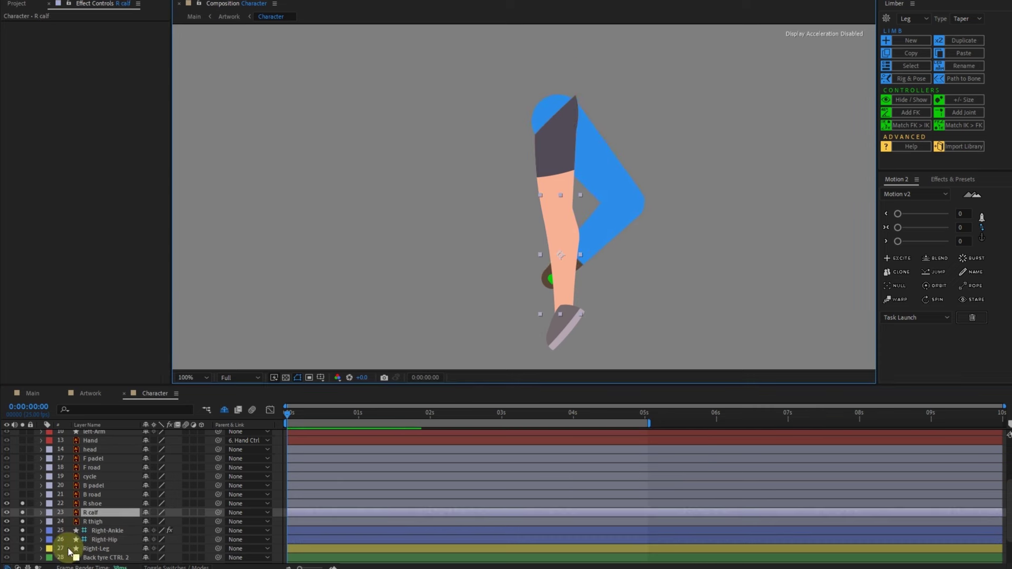
left_click(100, 540)
left_click(107, 530)
left_click_drag(562, 284, 564, 301)
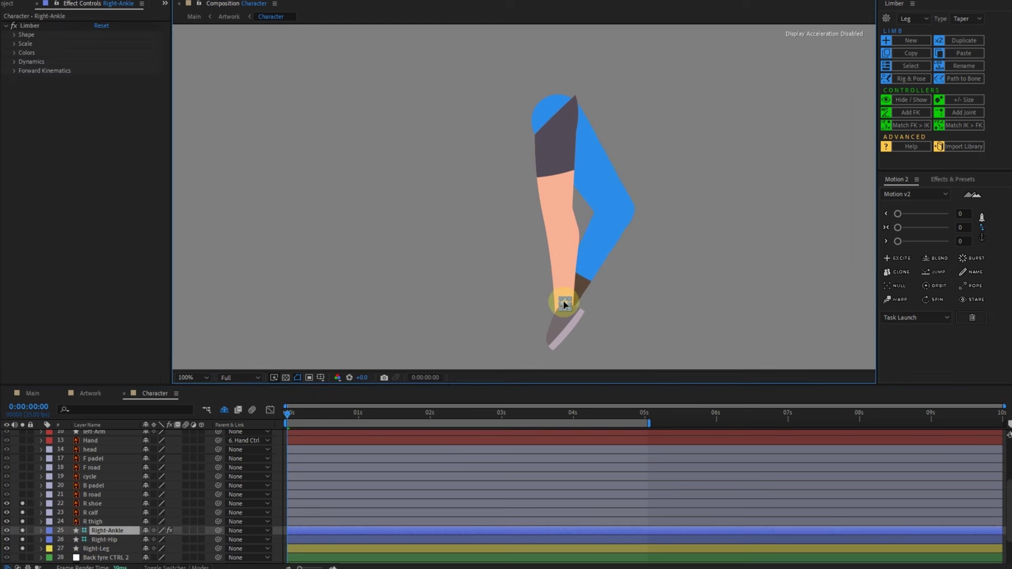
- Set the Right limb's Upper and Lower Length to 170 and Clockwise to -100%
left_click(14, 39)
left_click(99, 44)
type("170")
key("Return")
left_click(101, 53)
left_click(98, 53)
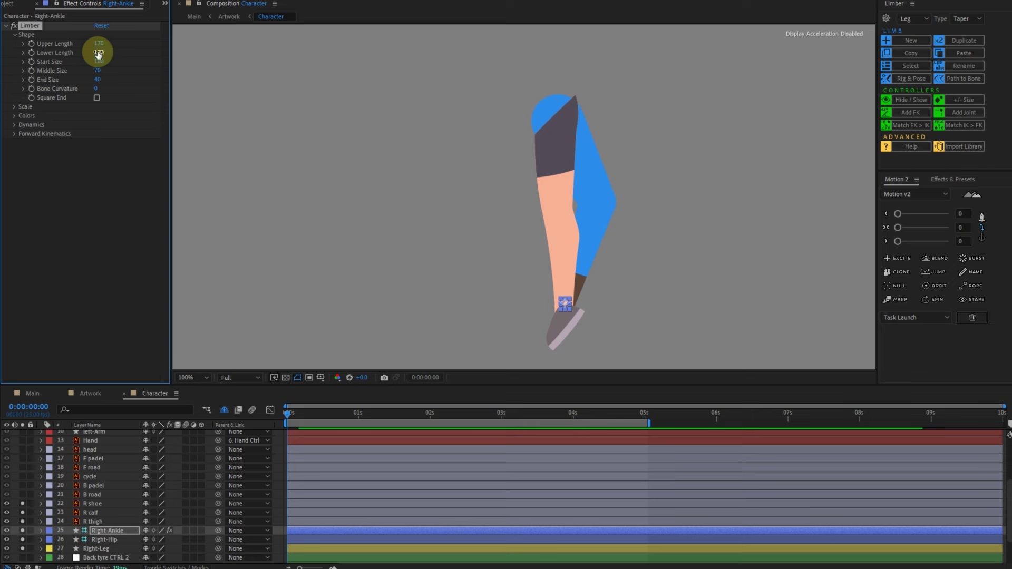
left_click(20, 129)
left_click(98, 133)
type("-100")
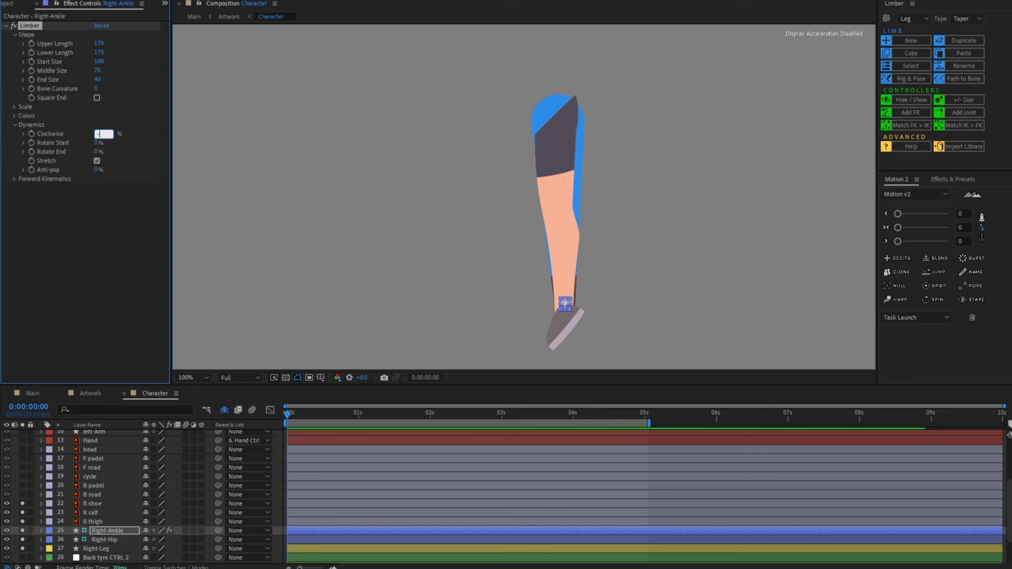
left_click(14, 116)
- Colour the limb with the shorts' dark grey on top, sampled skin in the middle, and white below
left_click(113, 160)
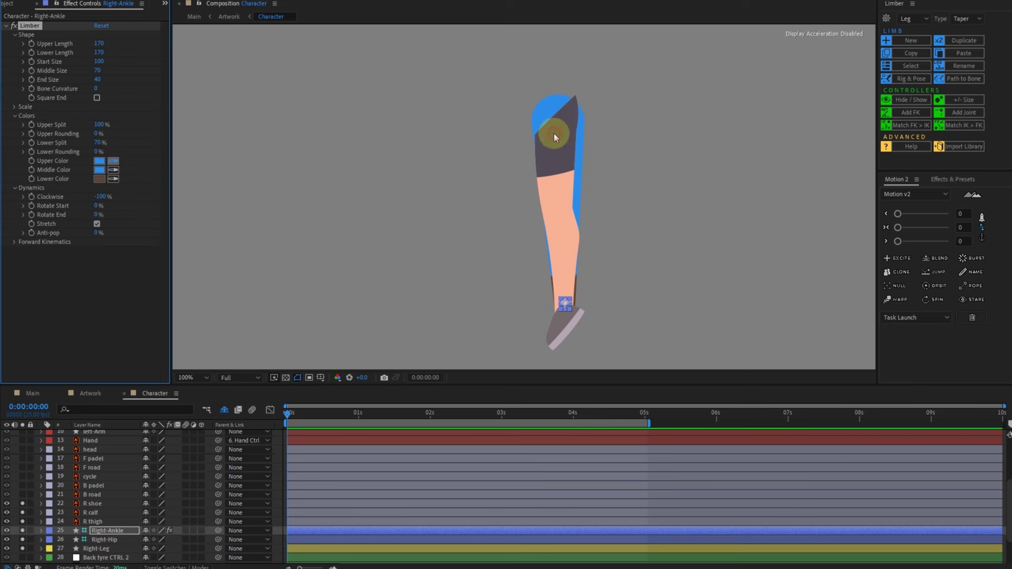
left_click(553, 131)
left_click(113, 169)
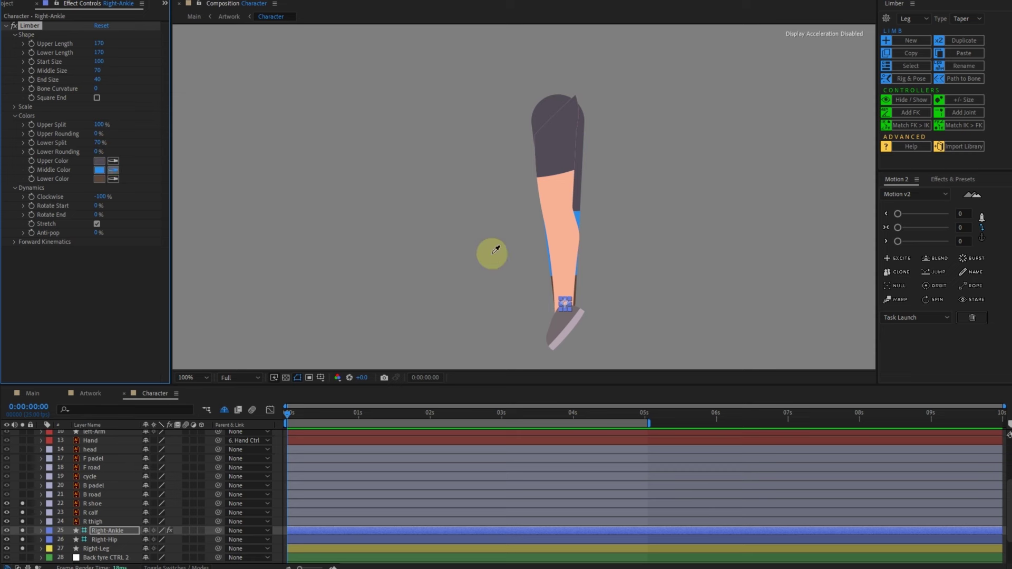
left_click(100, 179)
left_click_drag(384, 237, 364, 191)
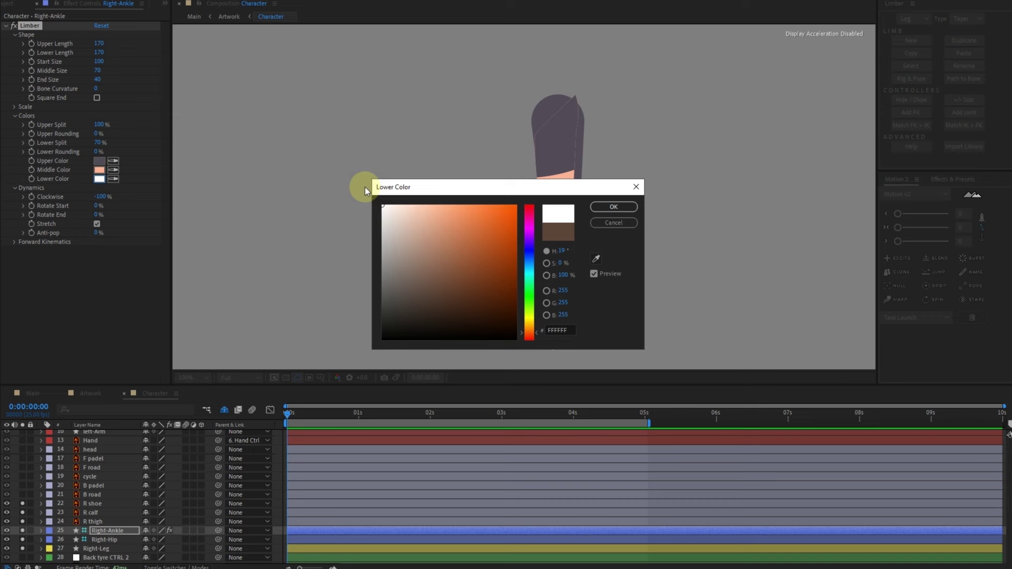
left_click(603, 208)
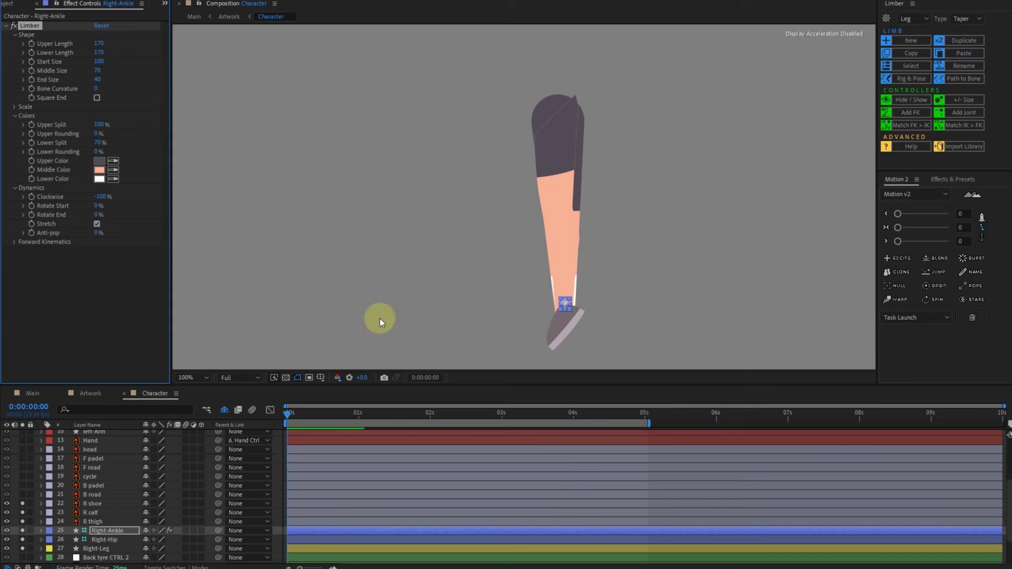
- Hide the R calf and R thigh artwork and mark both layers shy
left_click(96, 549)
left_click(93, 521)
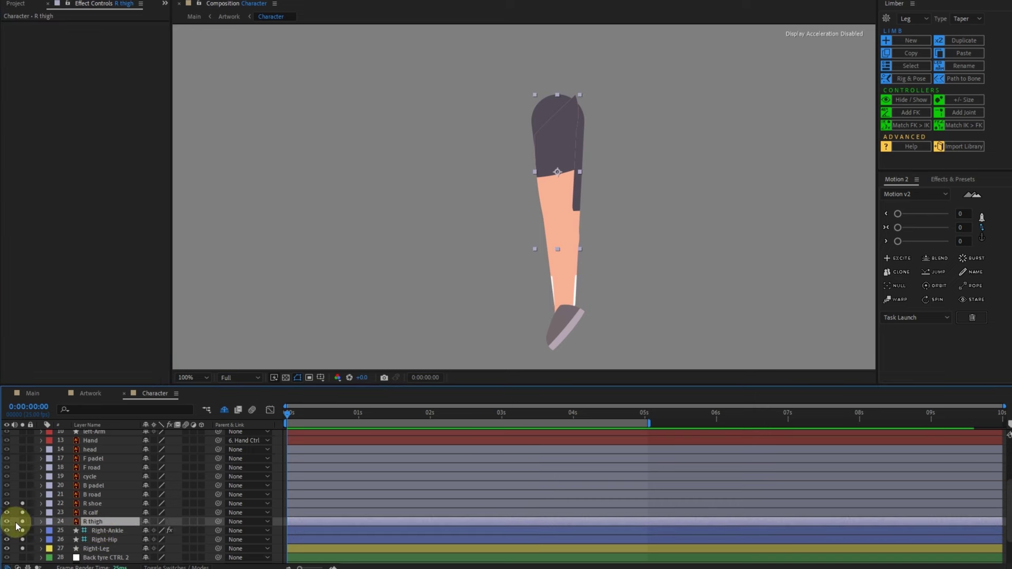
left_click_drag(7, 520, 7, 513)
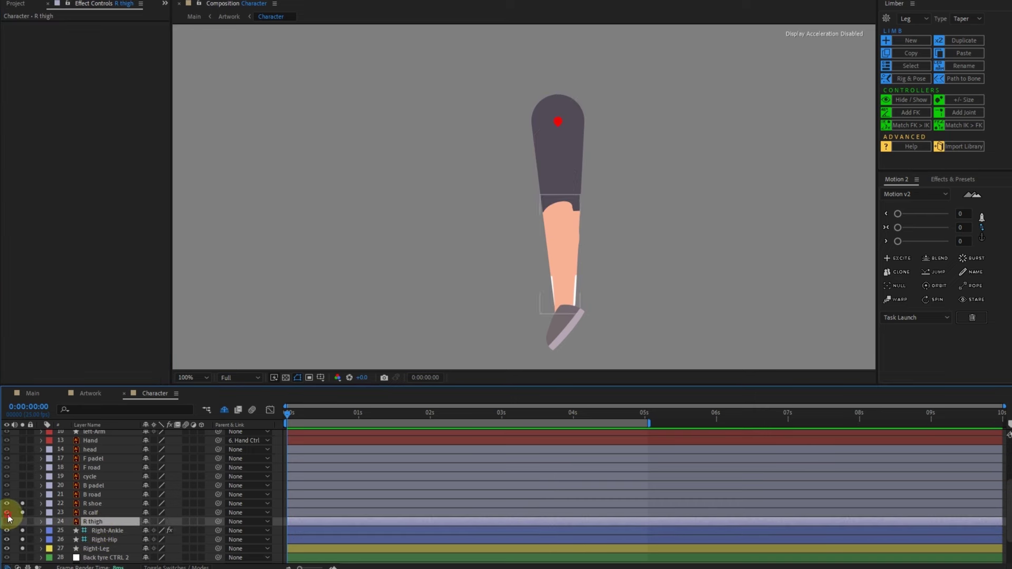
left_click(147, 513)
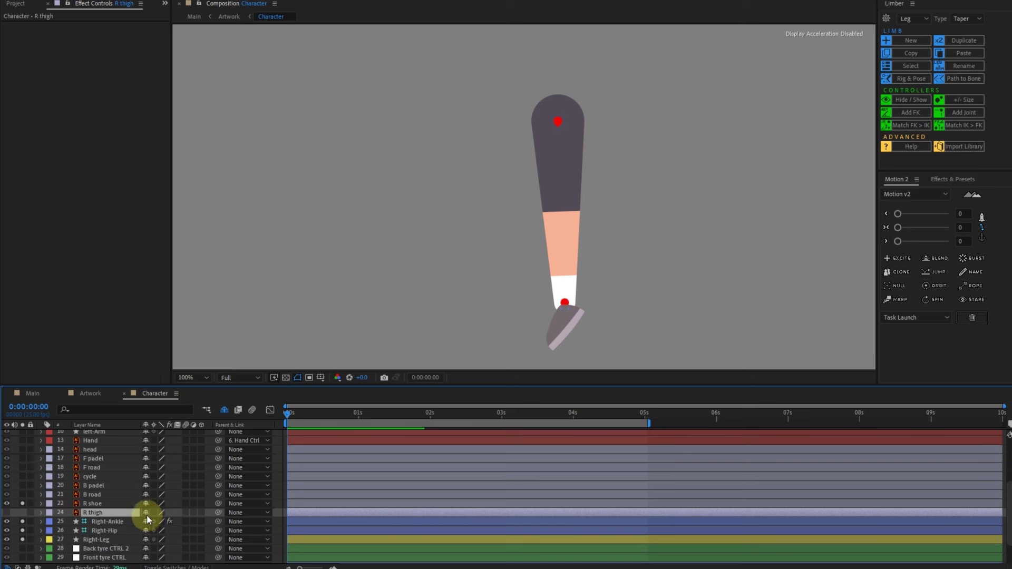
left_click(146, 514)
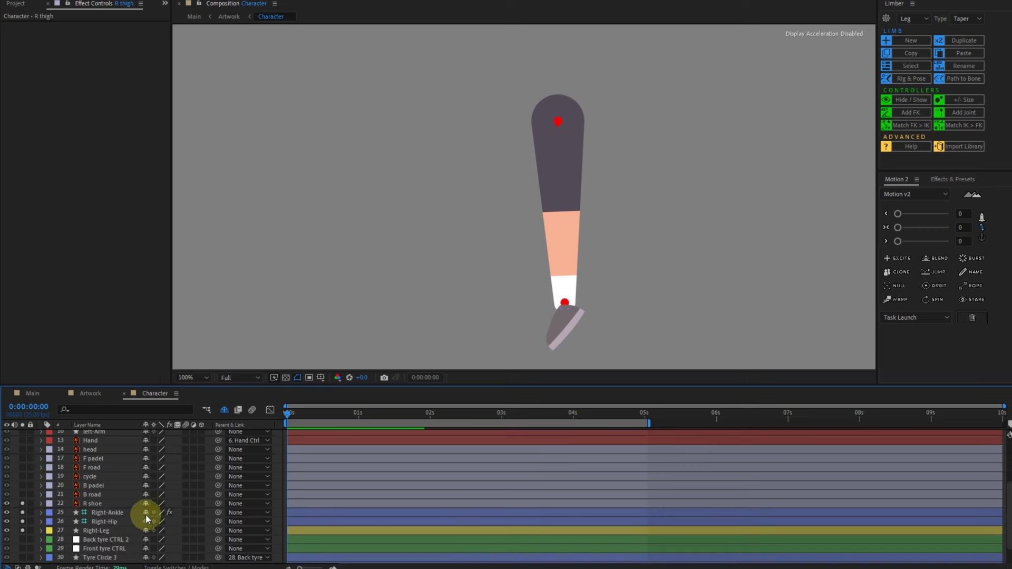
- Set the Right limb's Upper Split to 70%
left_click(99, 513)
left_click(101, 124)
type("70")
key("Return")
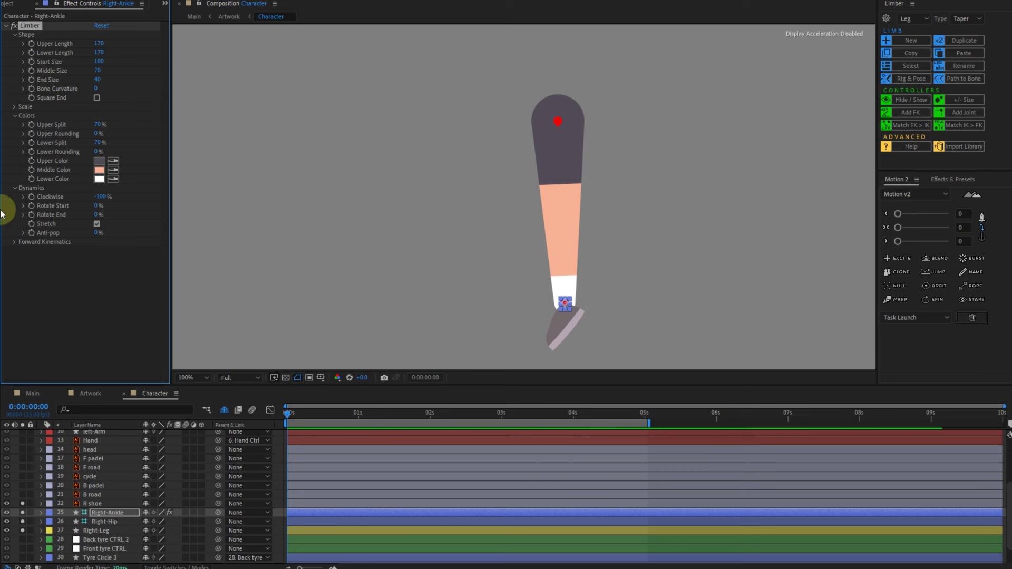
- Zoom in and move the right ankle controller onto the shoe
left_click(110, 511)
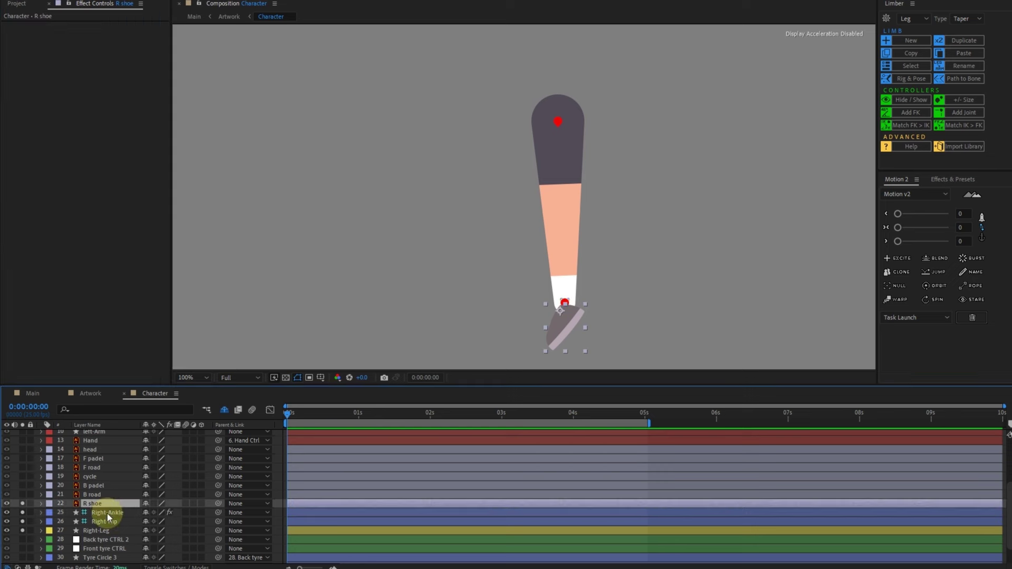
scroll(548, 315, "up", 2)
left_click_drag(499, 230, 465, 112)
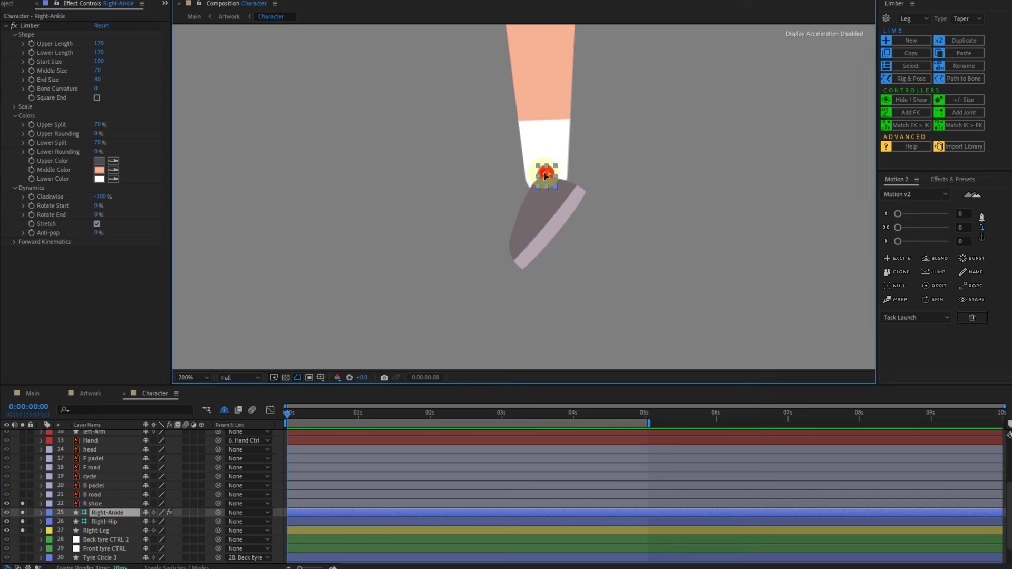
left_click_drag(546, 176, 541, 183)
left_click(94, 503, "ctrl")
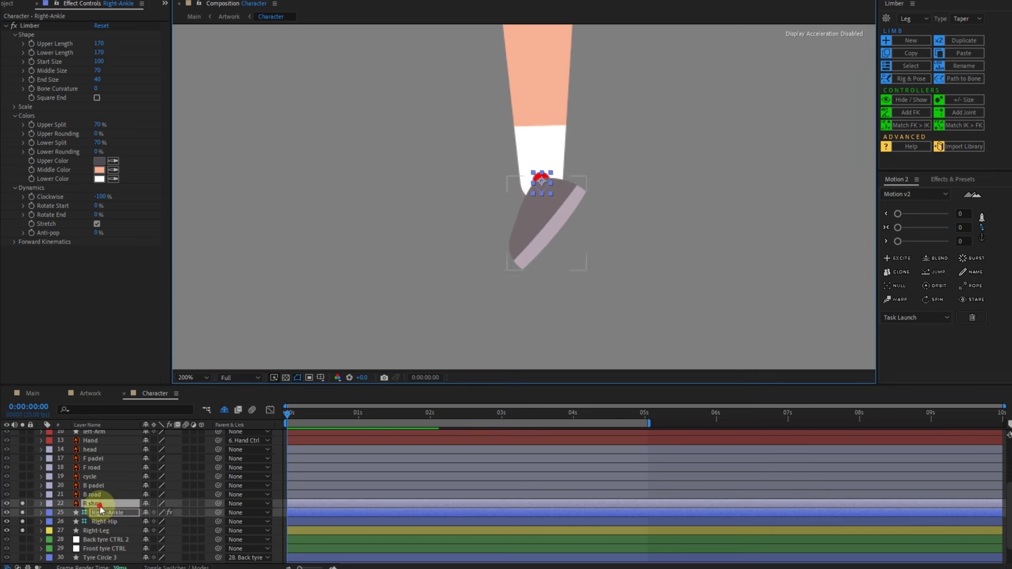
- Create a null parenting R shoe and Right-Ankle, and name it 'R leg Ctrl'
left_click(897, 285)
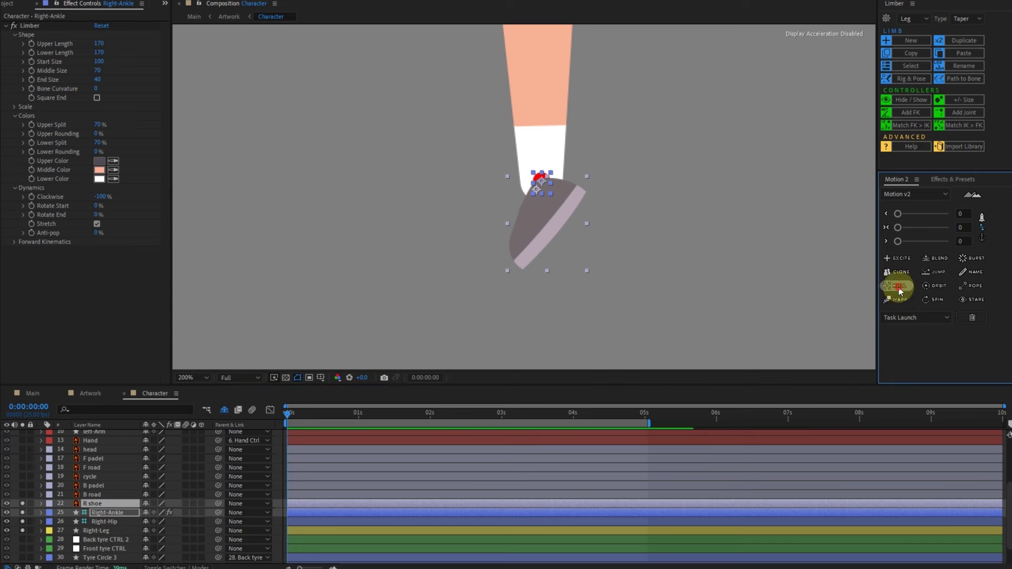
right_click(97, 503)
left_click(129, 480)
type("R leg Ctrl")
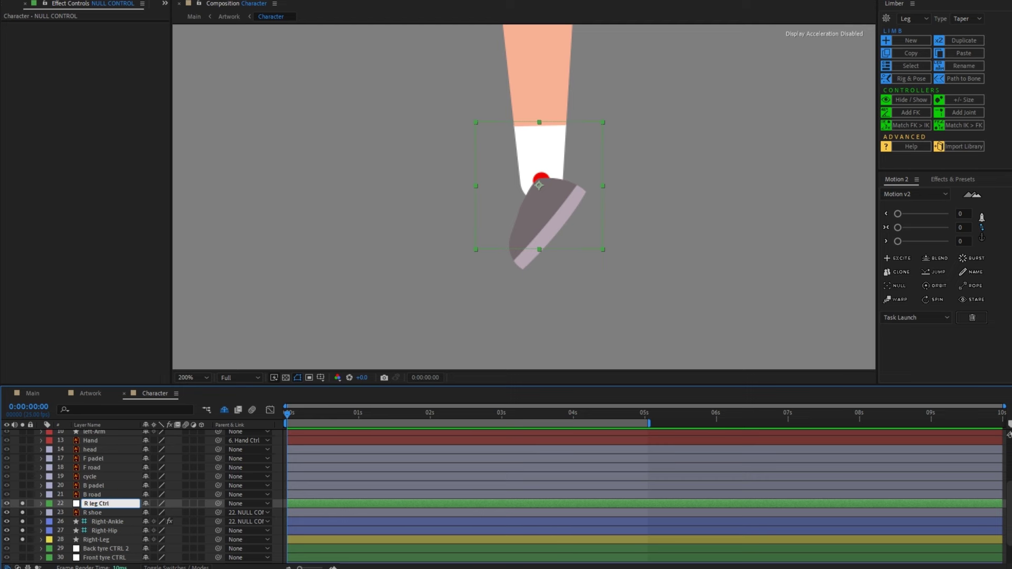
key("Return")
- Fit the composition in the viewer and give all right-leg layers a purple label
scroll(513, 226, "down", 2)
scroll(512, 229, "down", 2)
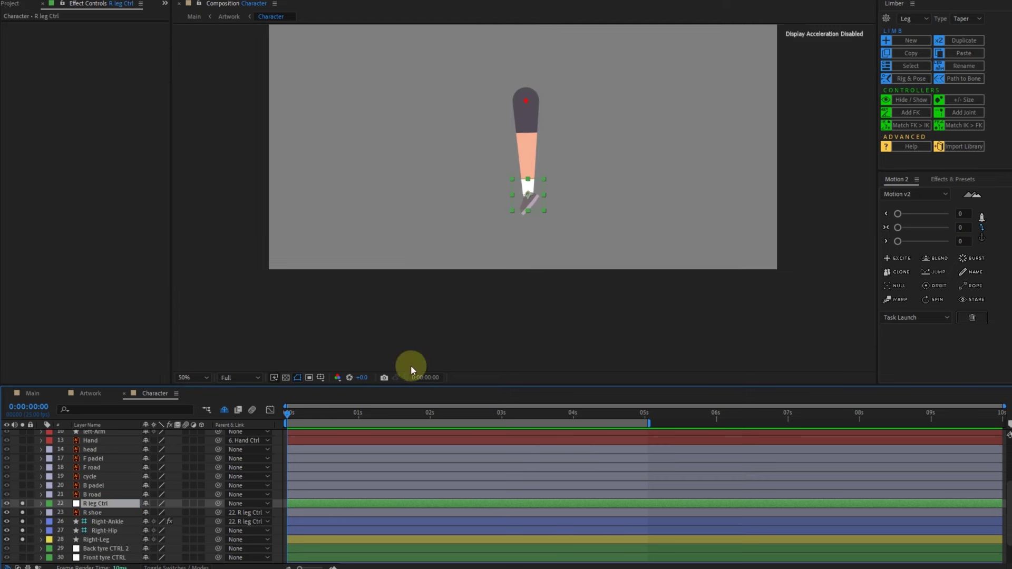
left_click_drag(316, 335, 311, 367)
left_click(192, 376)
left_click(186, 401)
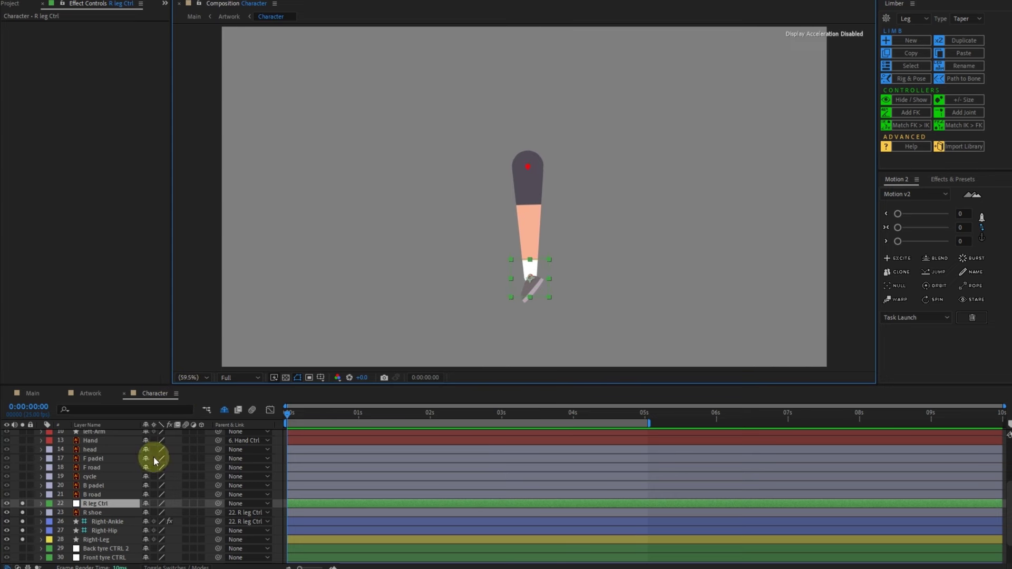
left_click(99, 537)
left_click(99, 514, "shift")
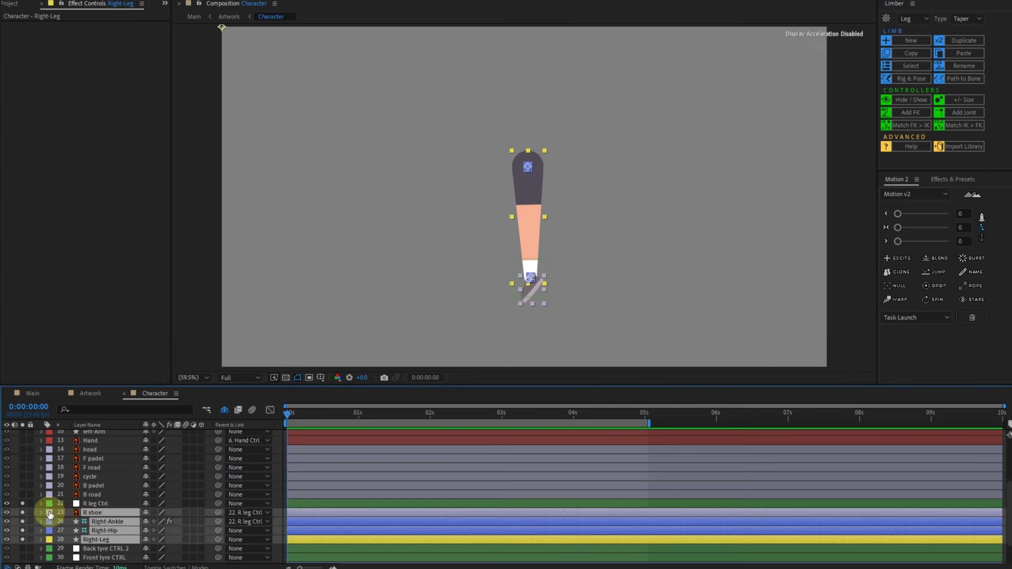
left_click(49, 515)
left_click(93, 425)
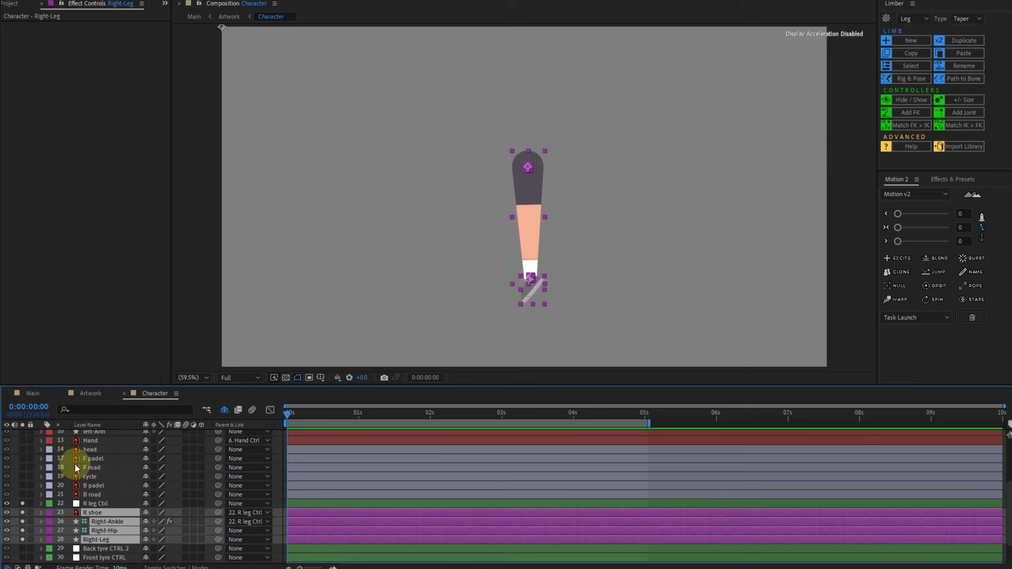
key("F2")
left_click(105, 505)
left_click(95, 512)
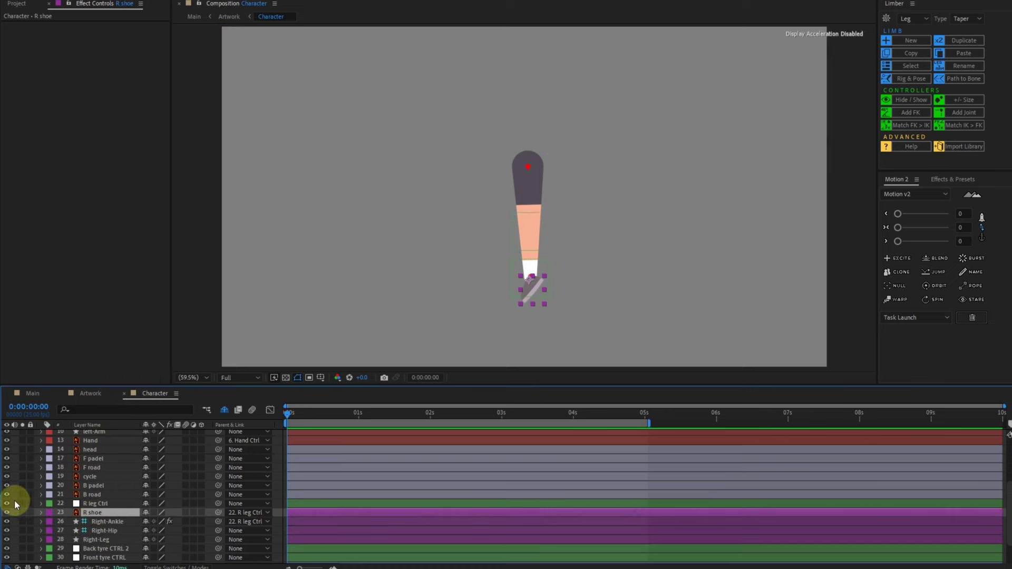
- Parent F padel to F road and move F road's anchor point to the crank axle
key("F2")
scroll(51, 516, "up", 2)
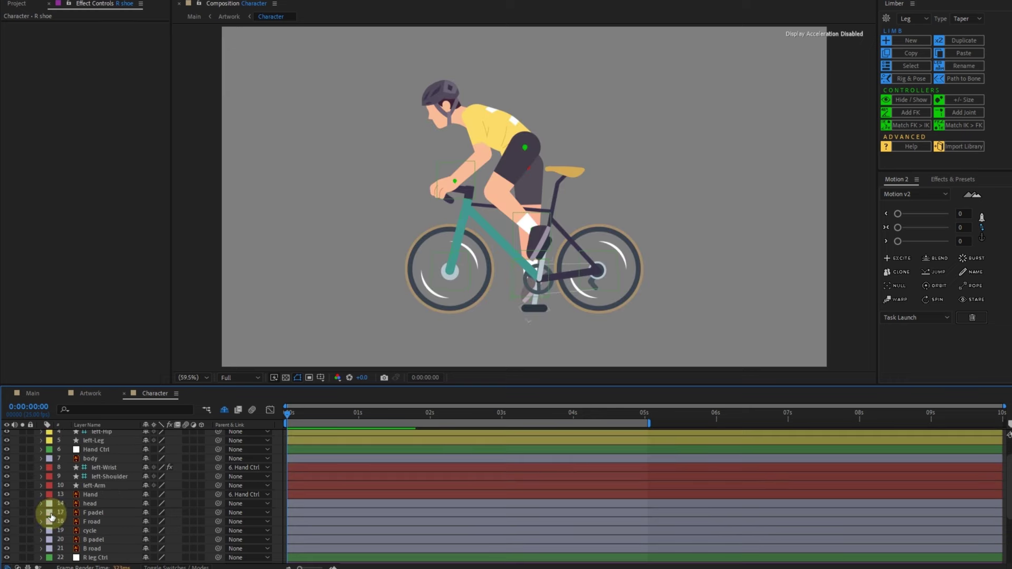
left_click(97, 513)
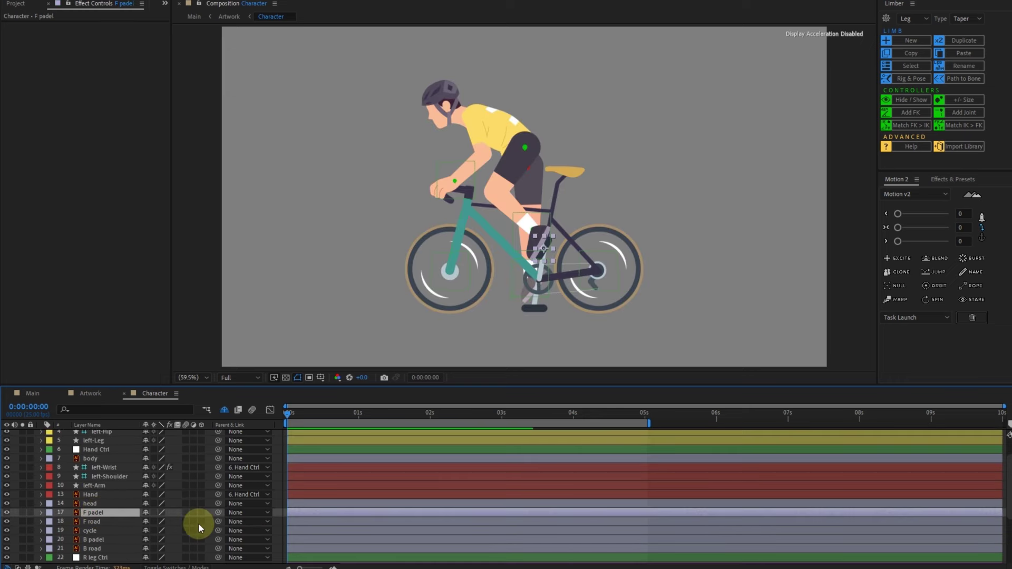
left_click_drag(137, 519, 125, 521)
left_click(125, 522)
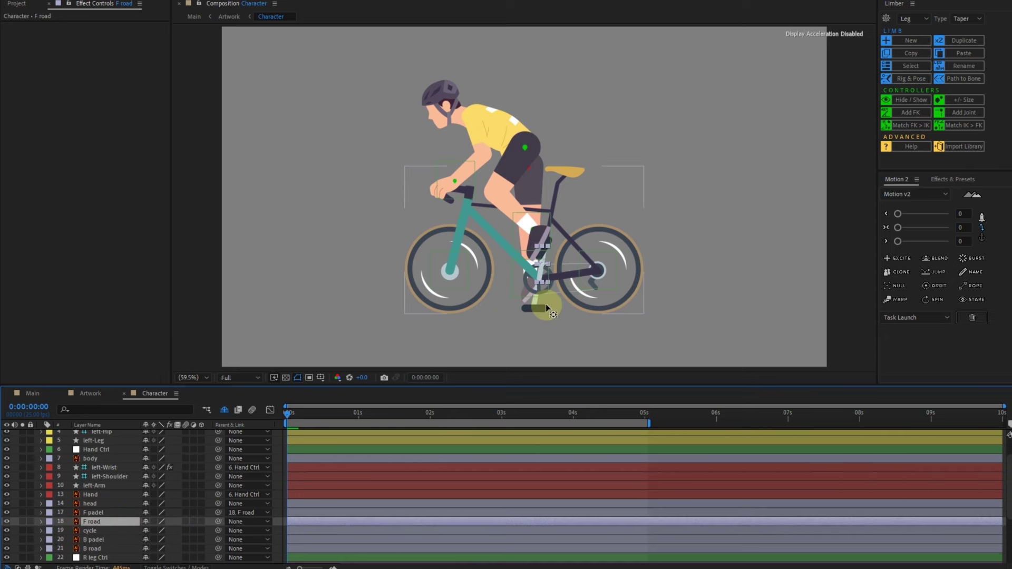
scroll(543, 302, "up", 2)
scroll(537, 258, "up", 1)
left_click_drag(543, 202, 535, 252)
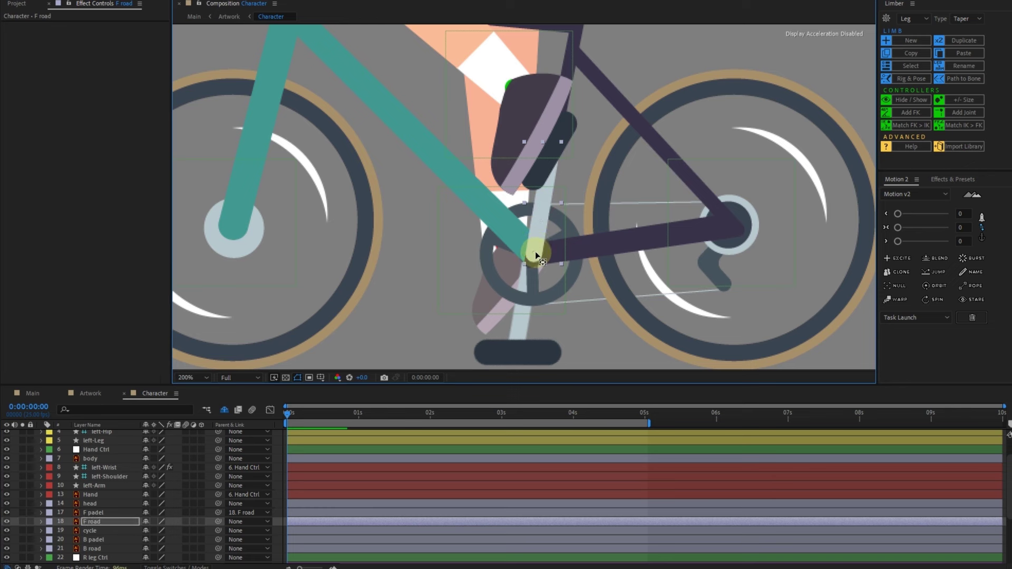
- Keyframe F road's Rotation at 0° on frame 0 and -180° on frame 20, then preview it
key("r")
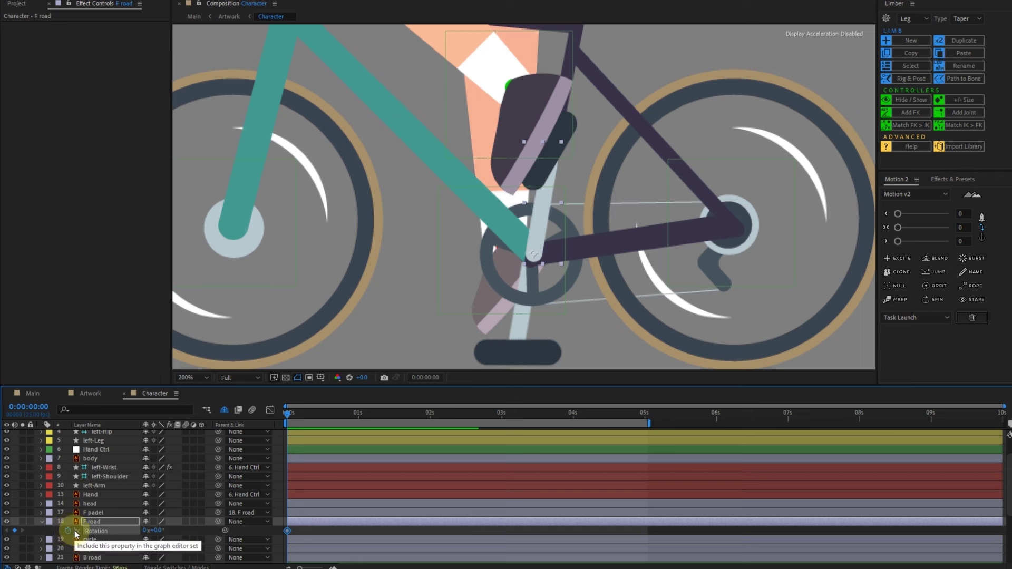
key("Home")
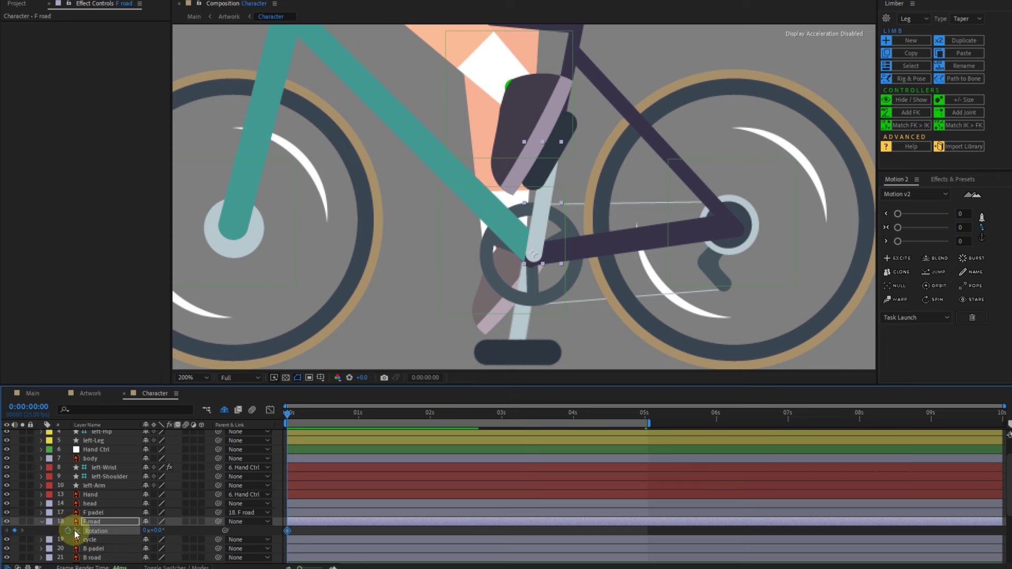
left_click(155, 530)
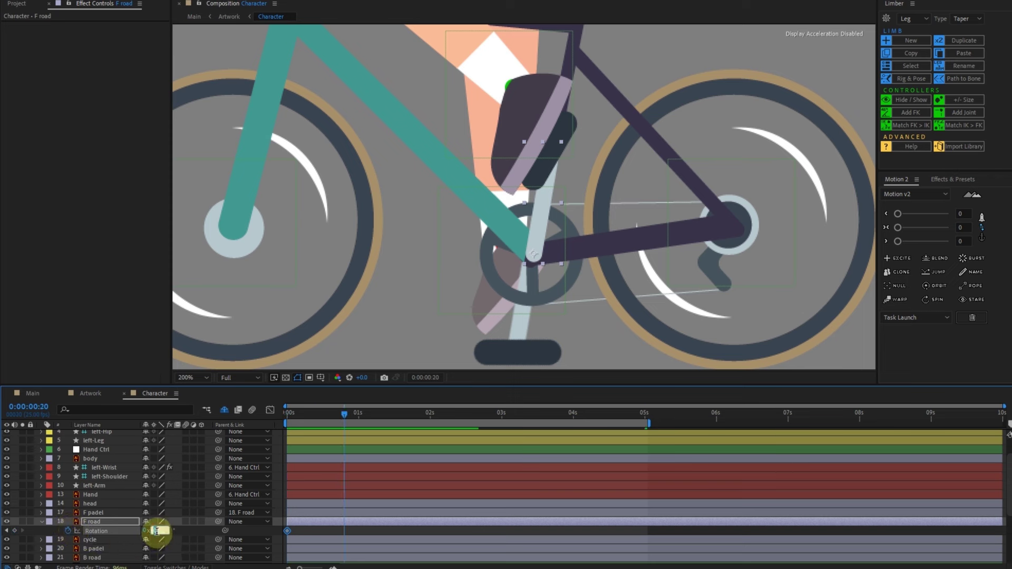
type("0")
left_click(157, 535)
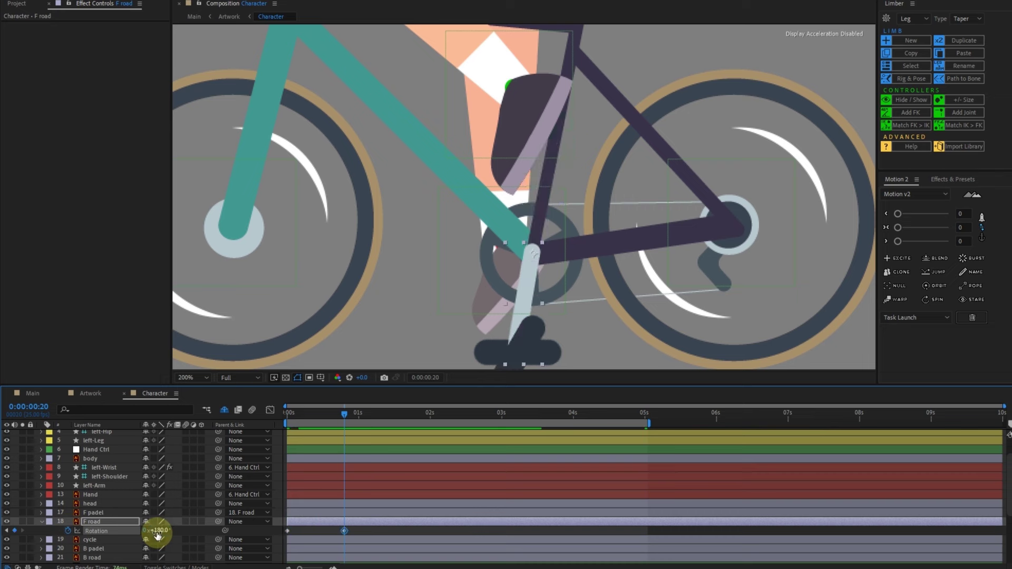
key("n")
key("Page_Up")
key("space")
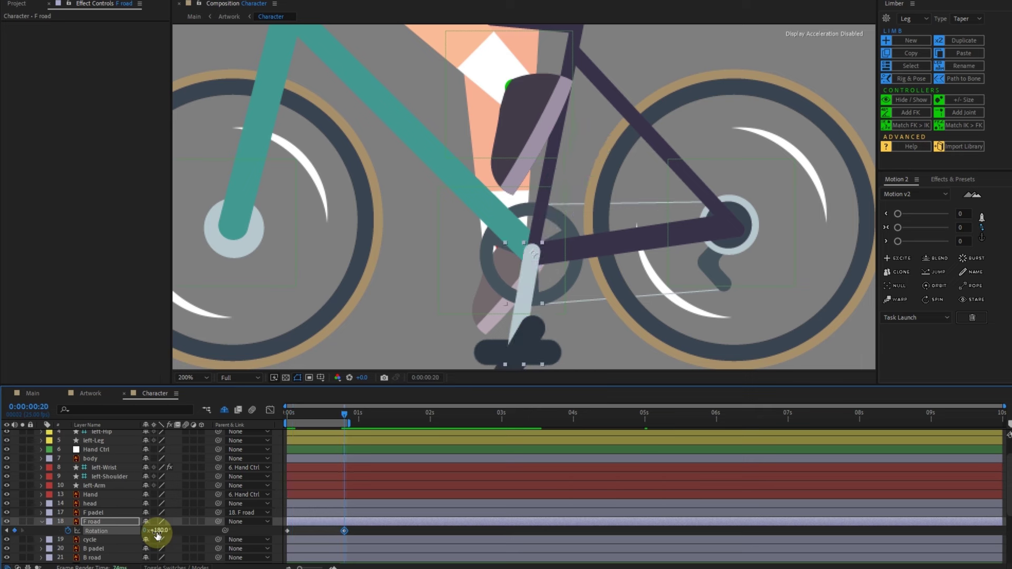
left_click(157, 534)
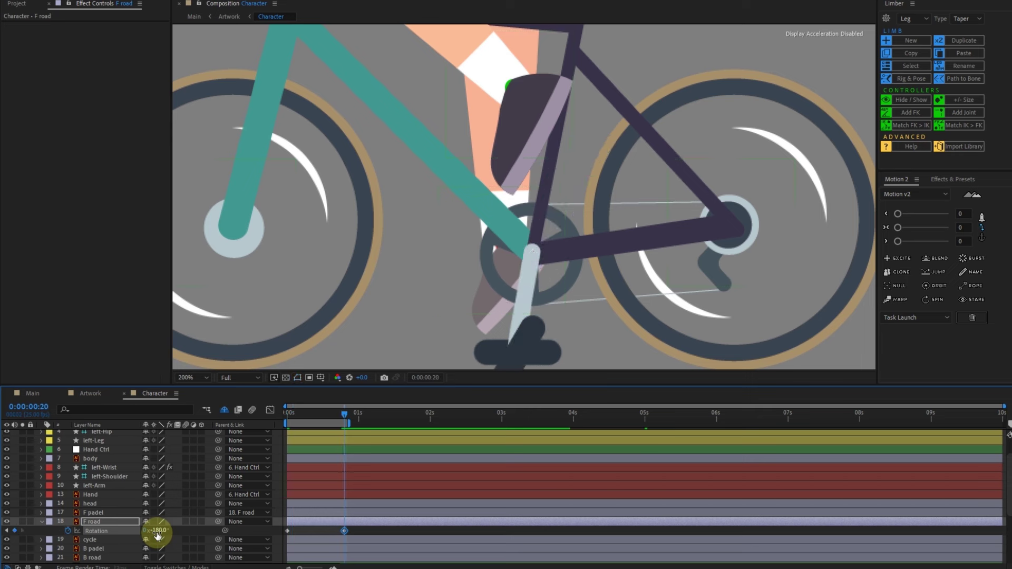
left_click_drag(303, 417, 281, 415)
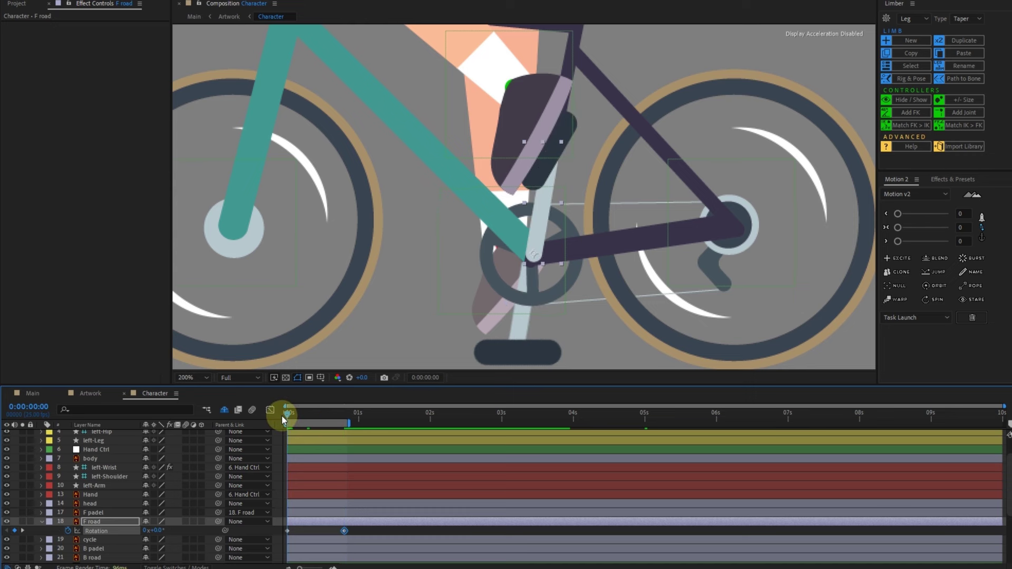
mouse_move(292, 410)
left_mouse_down()
mouse_move(317, 417)
mouse_move(317, 431)
left_mouse_up()
- Add an F padel Rotation keyframe of 60° at the first frame
left_click(109, 512)
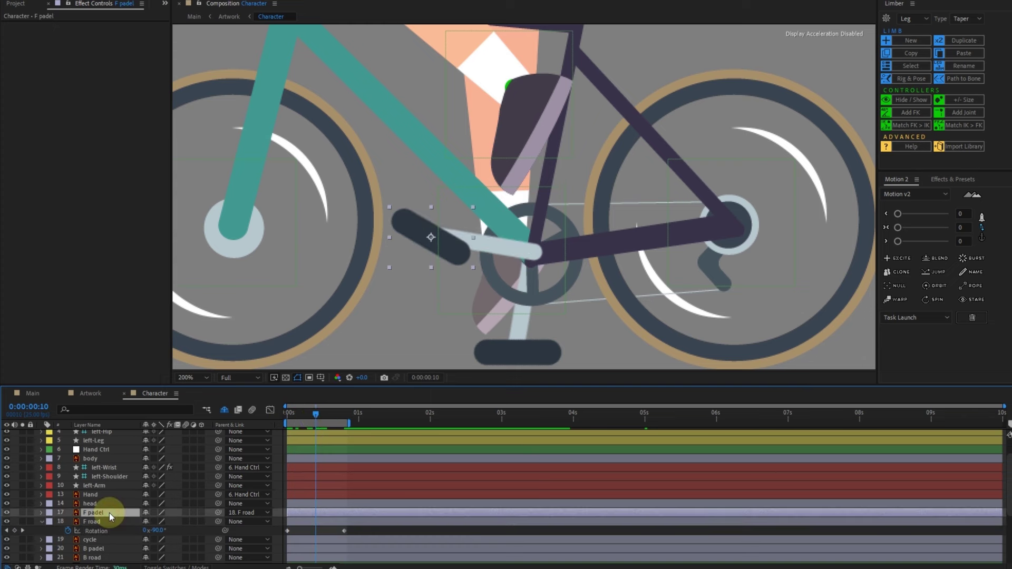
key("r")
left_click(68, 522)
key("Home")
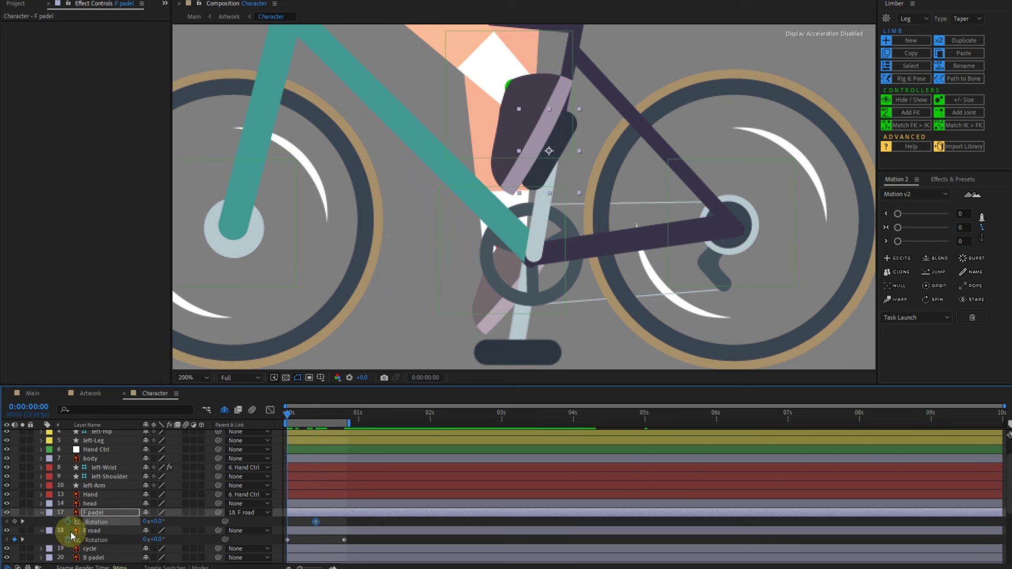
type("60")
key("Return")
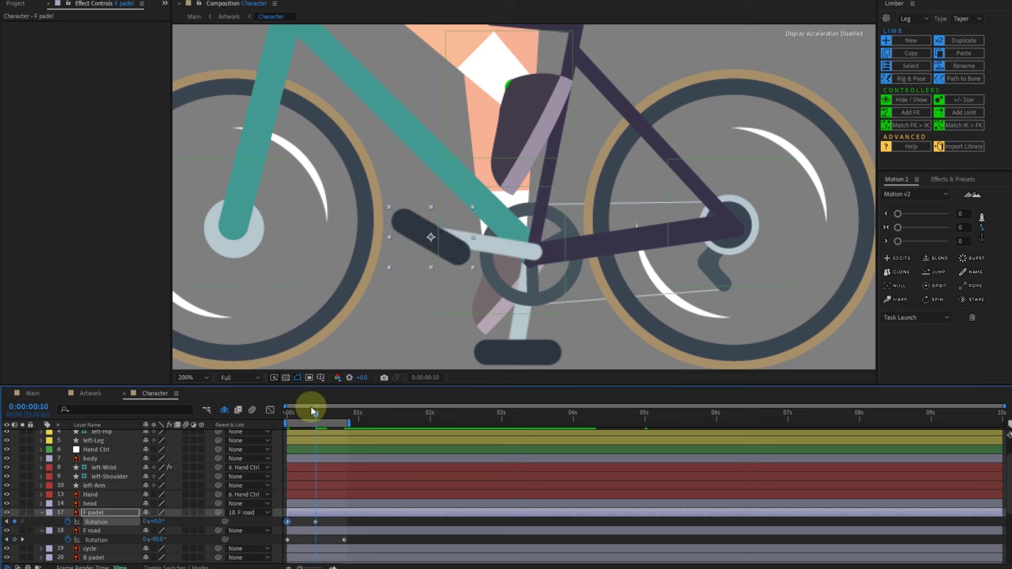
- Set F padel's rotation to 240° at frame 10 and preview the pedal with the crank
mouse_move(315, 415)
left_mouse_down()
mouse_move(272, 408)
mouse_move(314, 444)
left_mouse_up()
mouse_move(161, 521)
left_mouse_down()
mouse_move(185, 529)
mouse_move(163, 521)
left_mouse_up()
type("2")
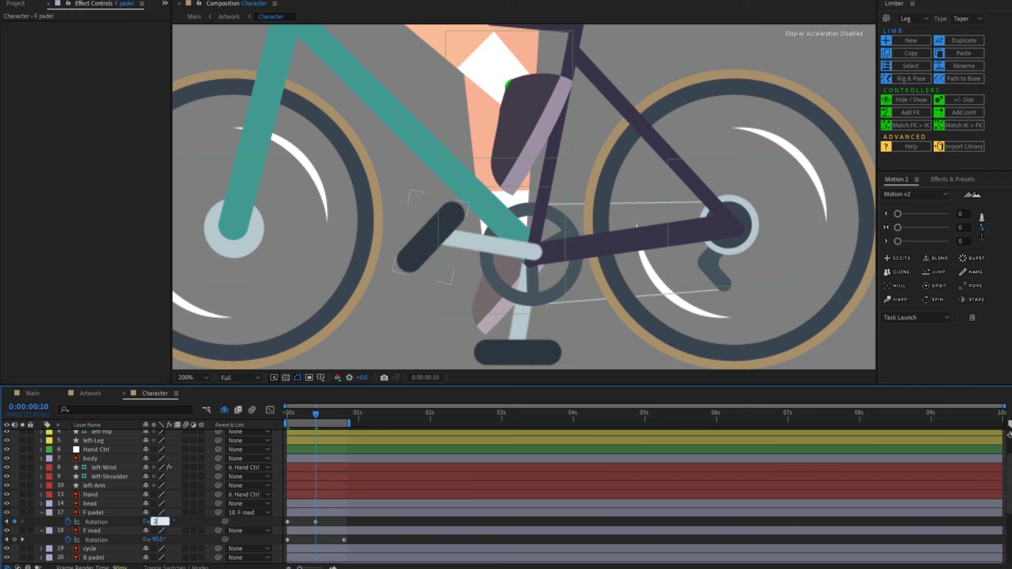
key("Return")
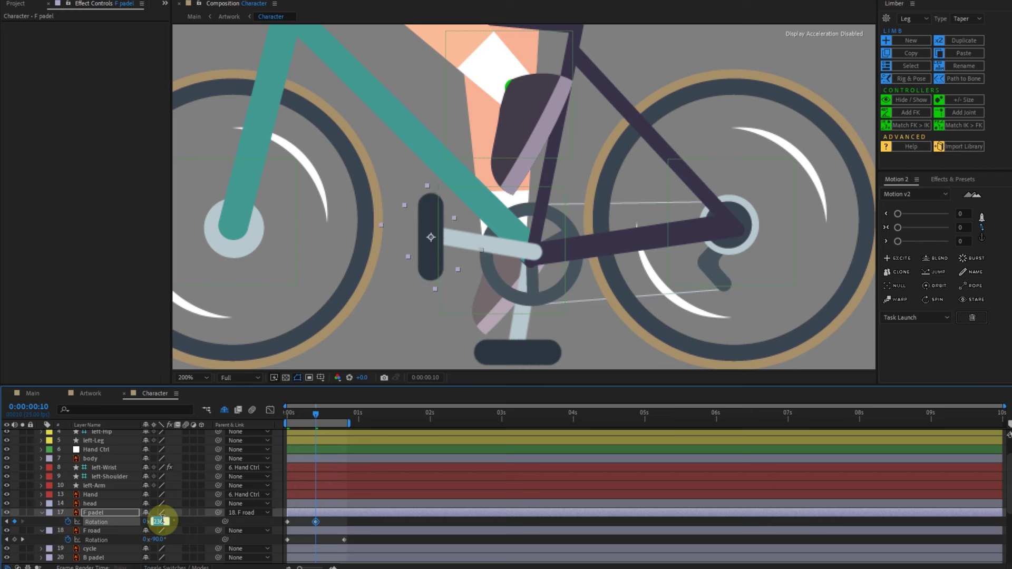
key("shift+Up")
key("shift+Up")
key("shift+Up")
key("shift+Up")
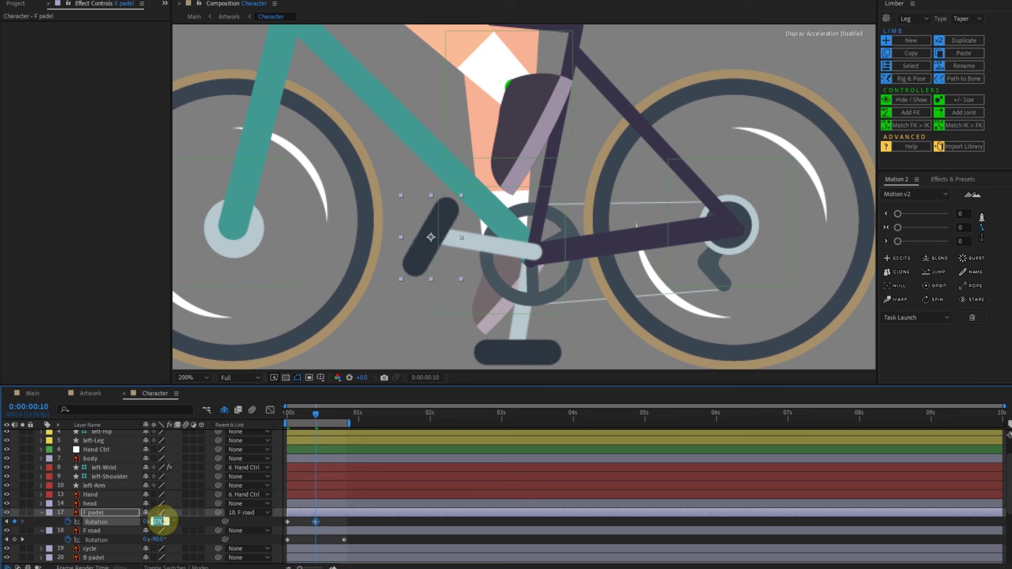
key("Escape")
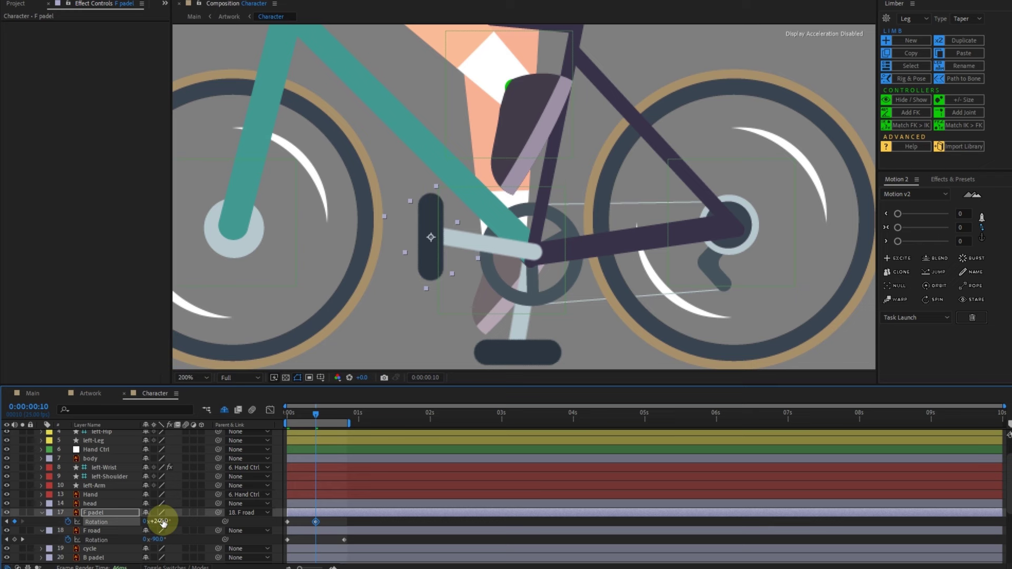
left_click(300, 524)
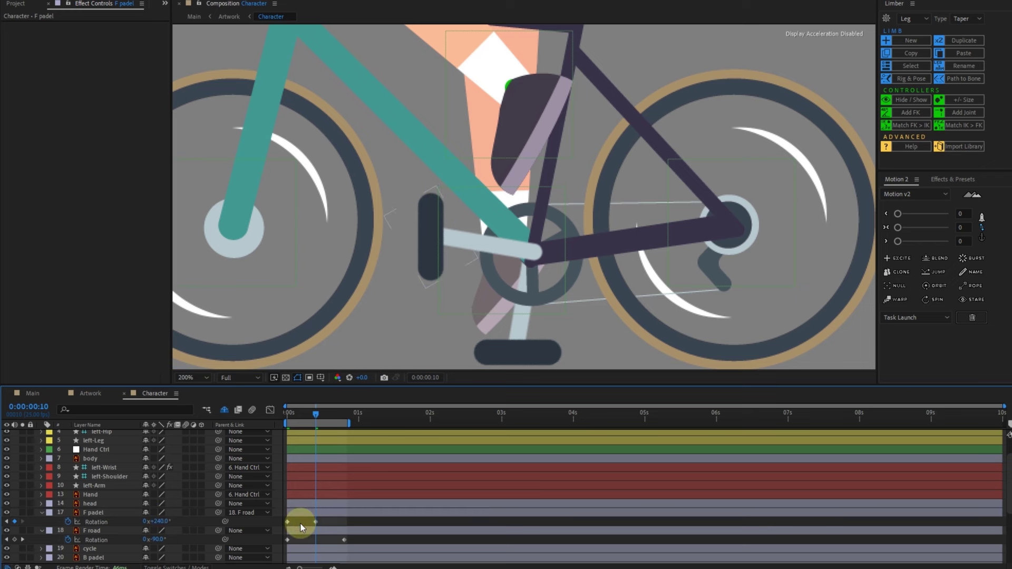
key("Home")
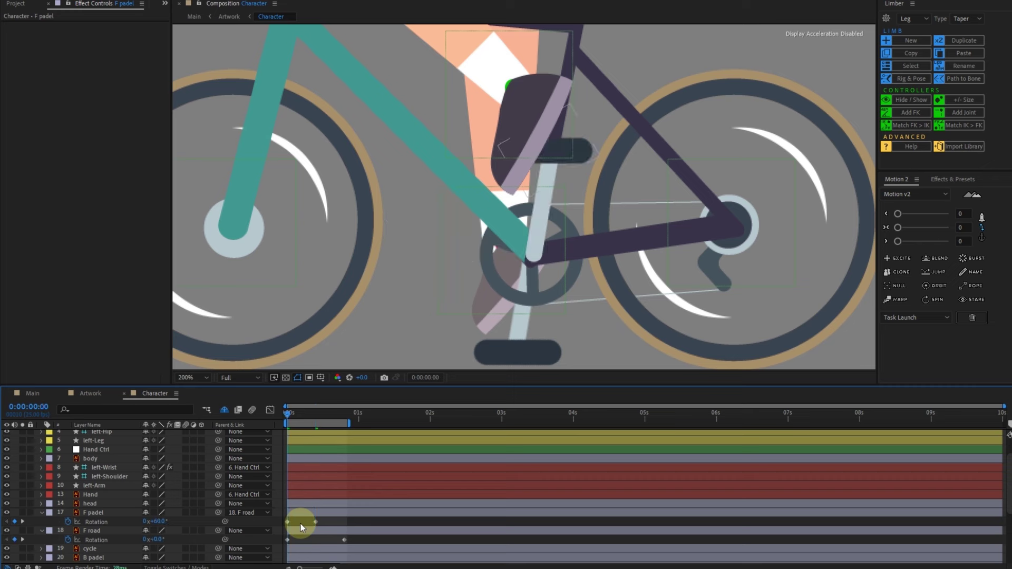
key("space")
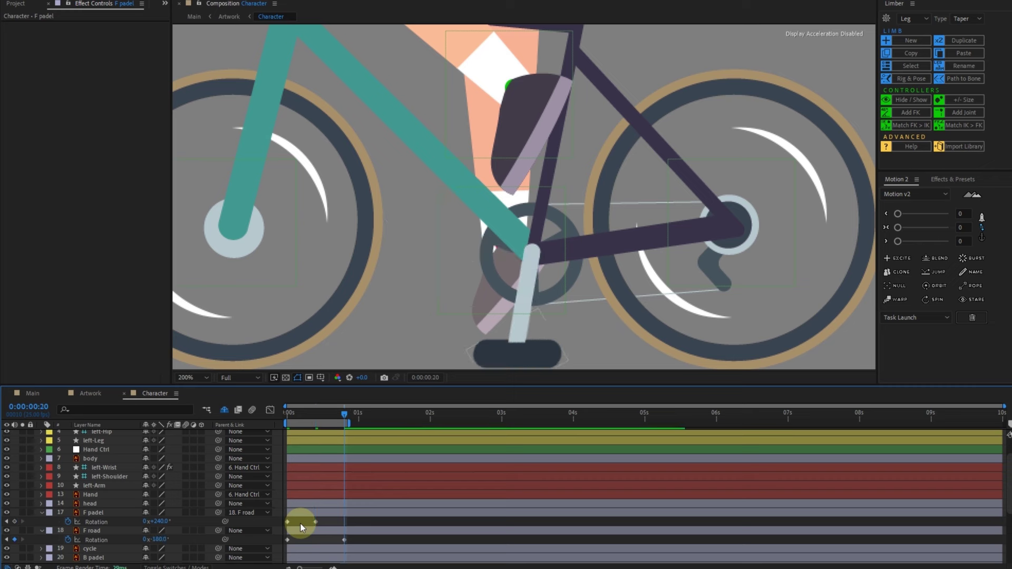
- Extend the pedal rotation with keyframes of 1x+240° at frame 20 and 1x+60°
left_click(152, 539)
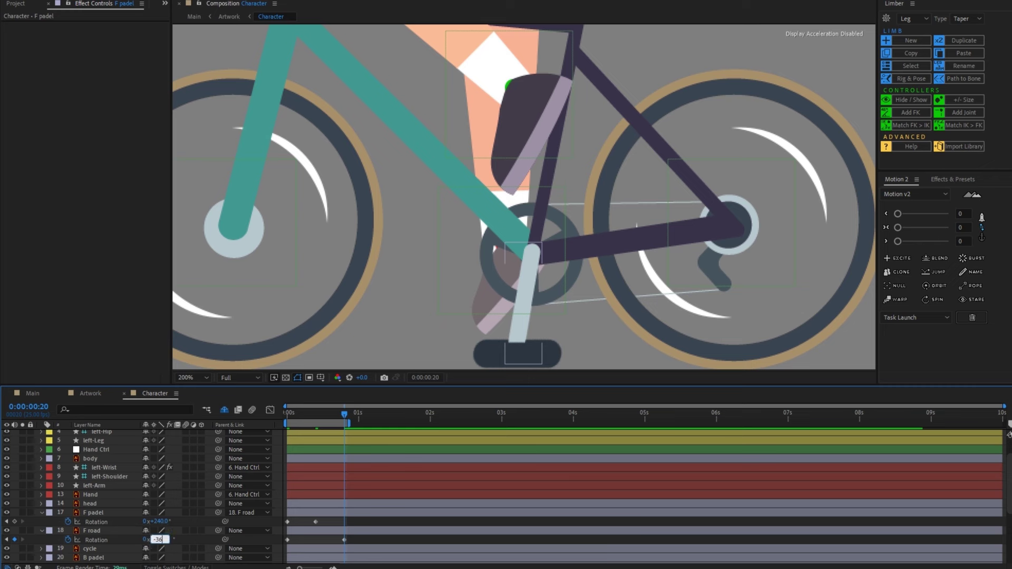
left_click(156, 540)
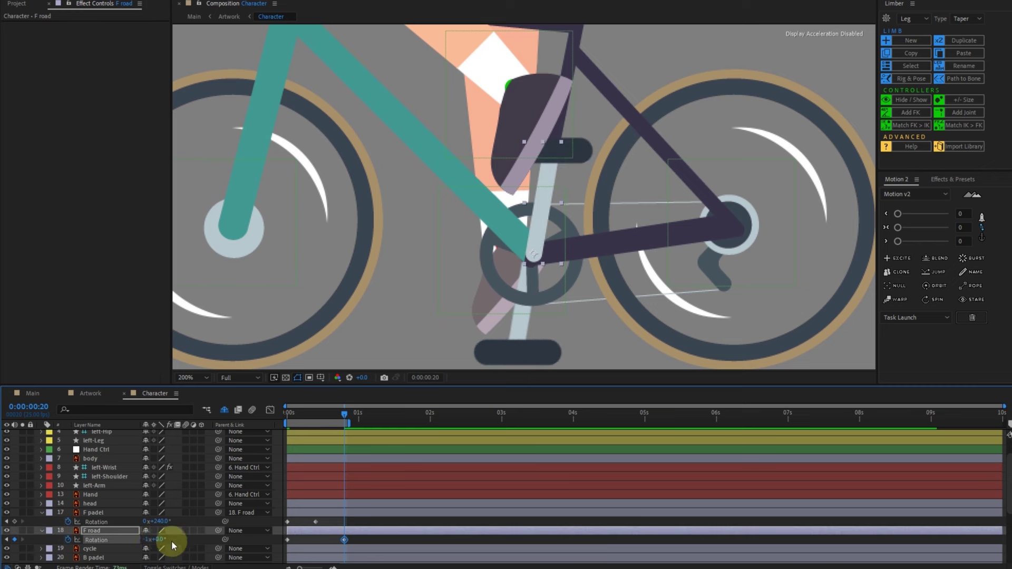
key("Return")
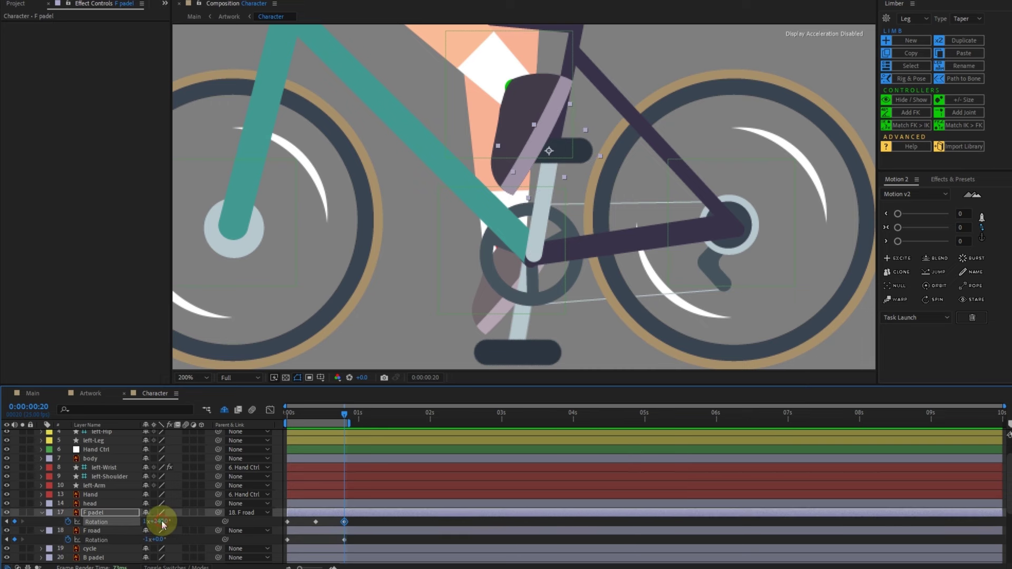
type("60")
key("Return")
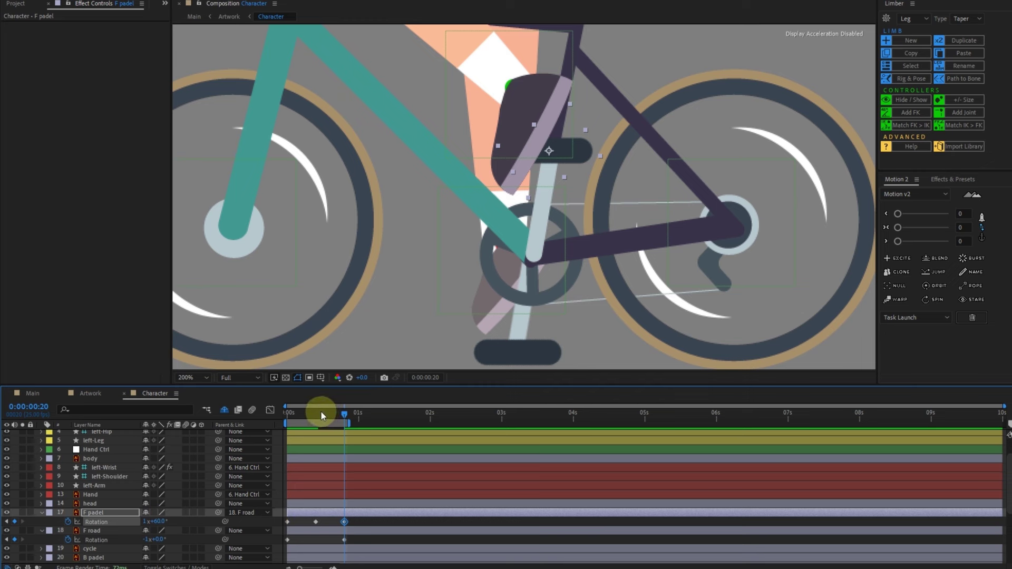
mouse_move(312, 410)
left_mouse_down()
mouse_move(289, 413)
mouse_move(346, 436)
left_mouse_up()
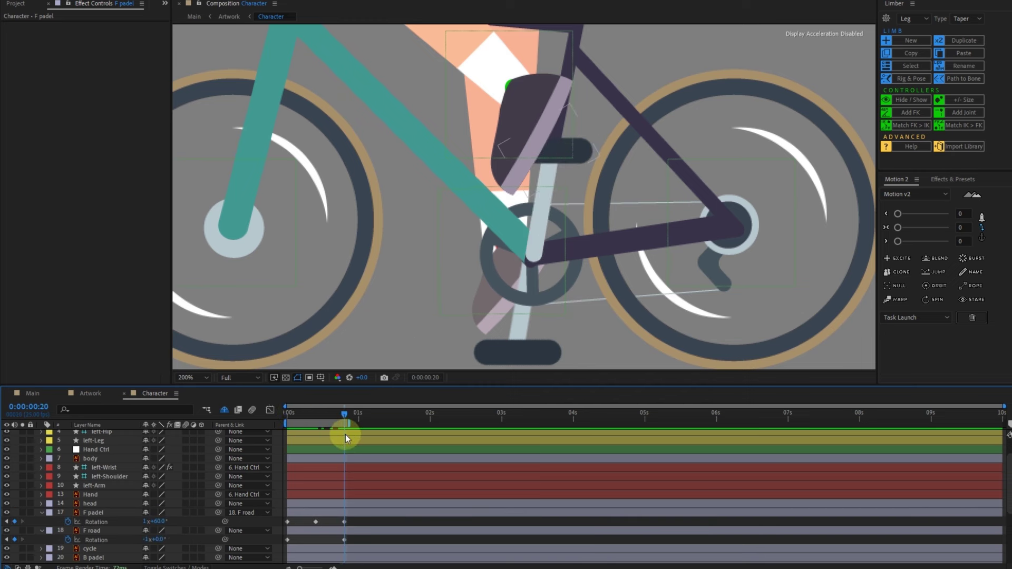
- Collapse the F padel and F road properties and preview the crank and pedal turning
left_click(175, 534)
left_click(43, 523)
left_click(94, 513)
left_click(91, 531, "ctrl")
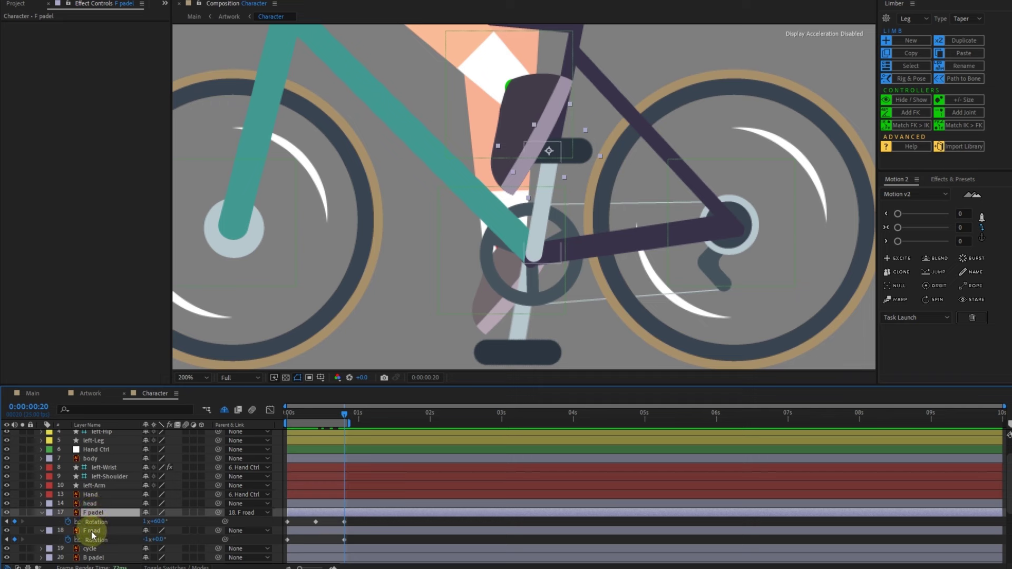
left_click(41, 512)
key("space")
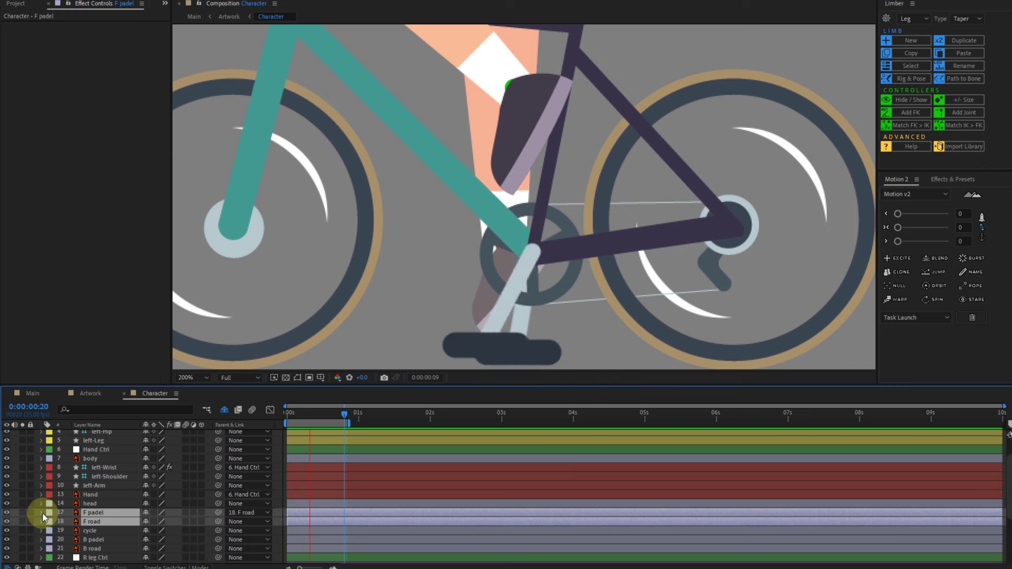
key("space")
- Fit the cyclist in the viewer and set L shoe's Rotation to 60°
key("ctrl+shift+a")
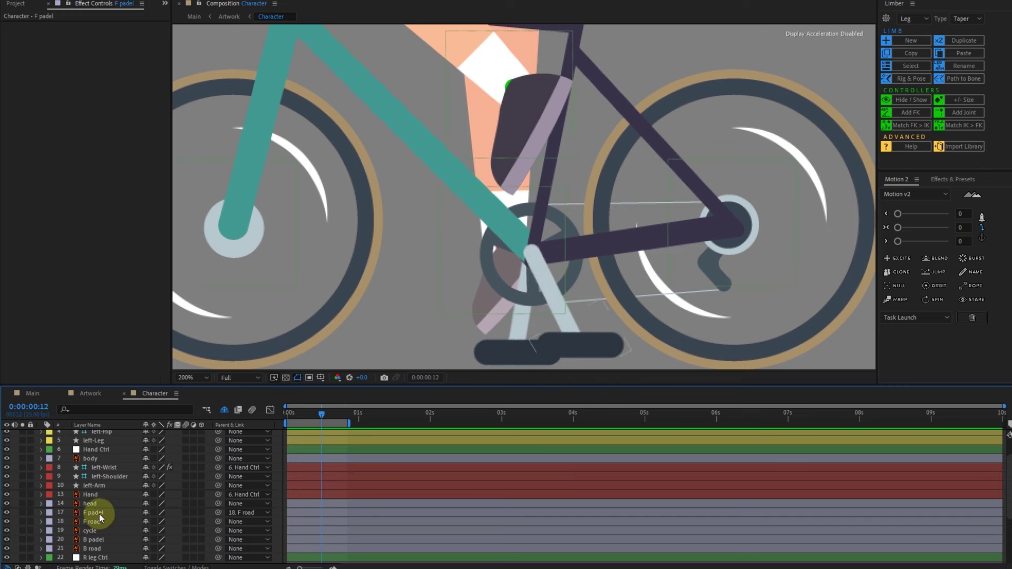
left_click(99, 512)
key("Home")
scroll(188, 445, "up", 3)
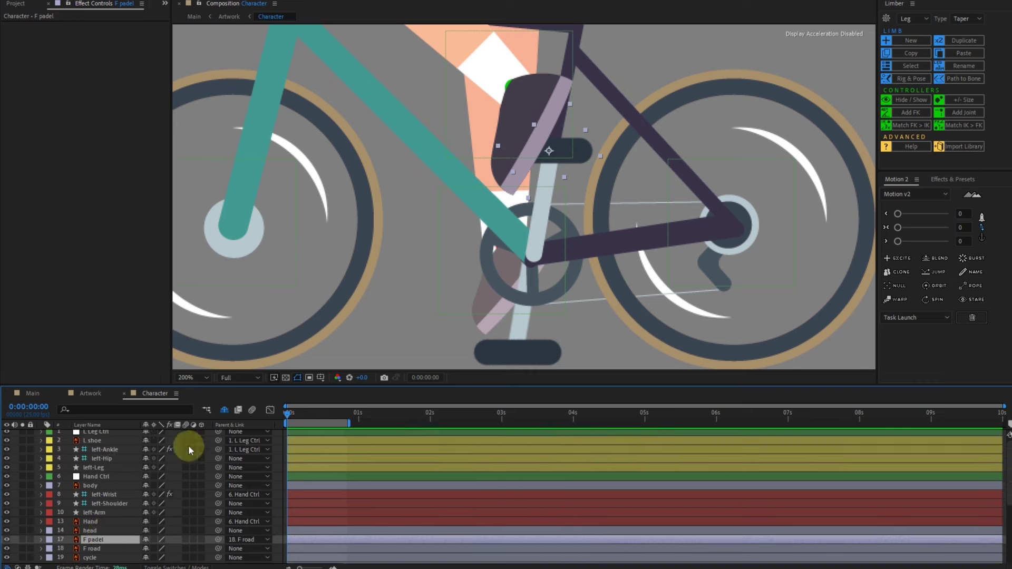
left_click(205, 379)
left_click(203, 387)
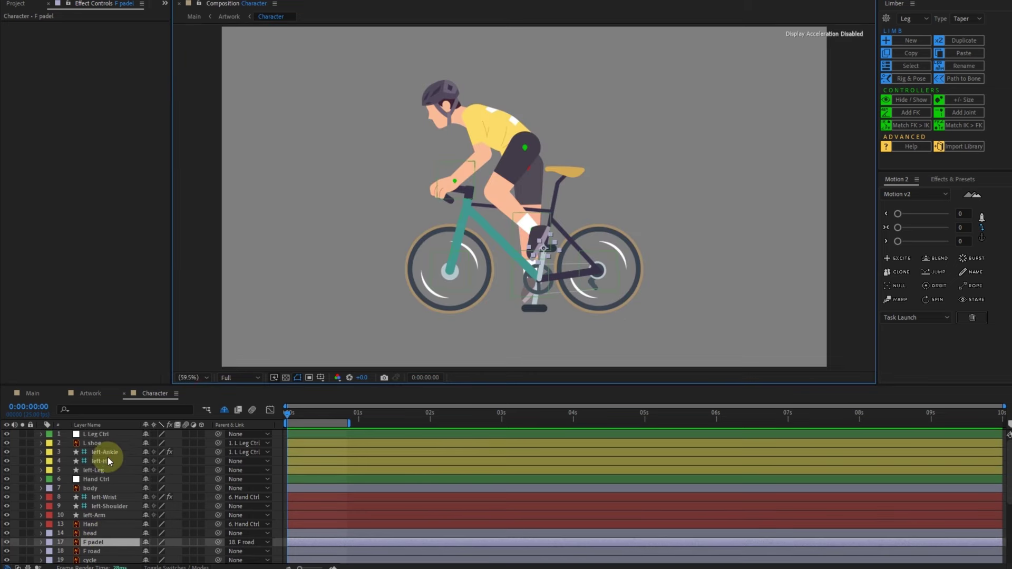
left_click(106, 443)
key("r")
left_click(158, 452)
type("60")
key("Return")
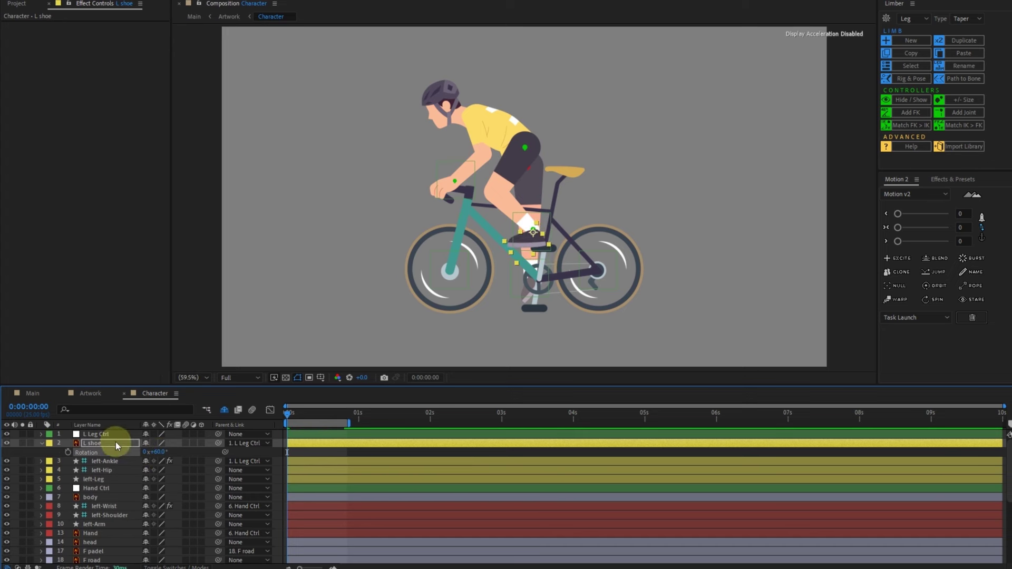
- Keyframe L Leg Ctrl's Position at frame 0, then pull the foot down and forward at frame 5
left_click(114, 434)
key("p")
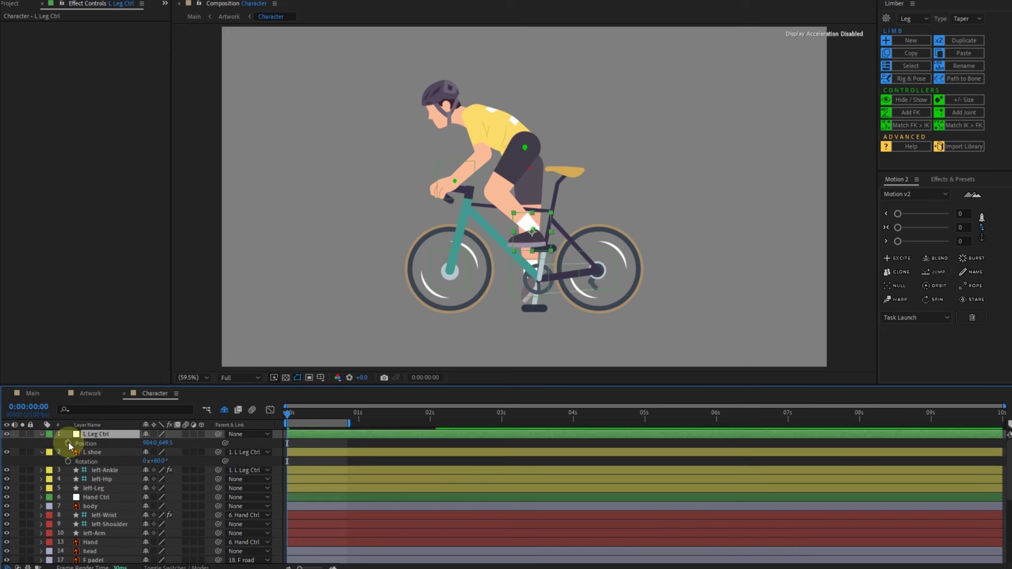
left_click(69, 443)
scroll(537, 269, "up", 2)
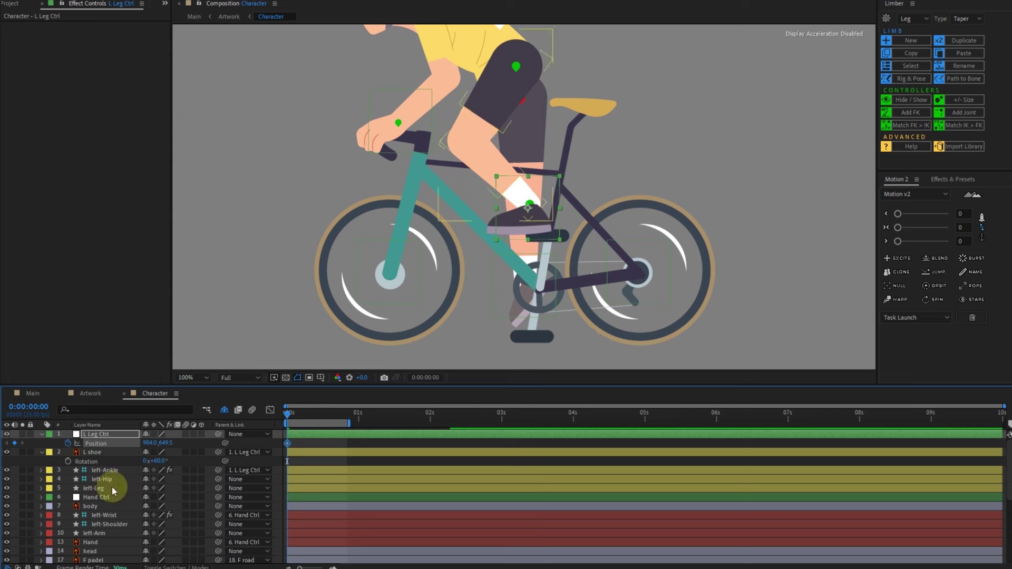
left_click_drag(530, 206, 558, 207)
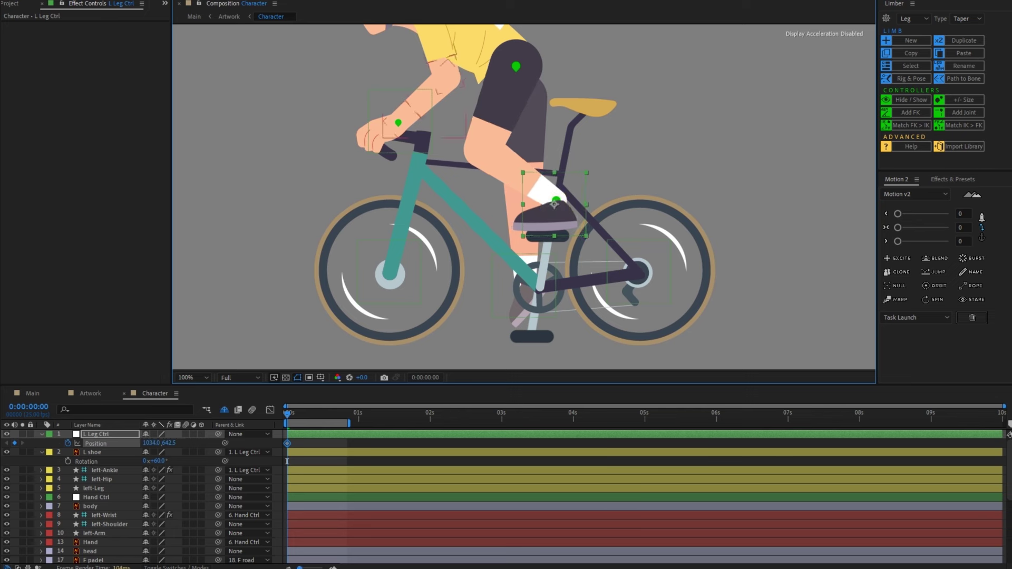
left_click(333, 567)
left_click(315, 414)
left_click_drag(555, 205, 500, 244)
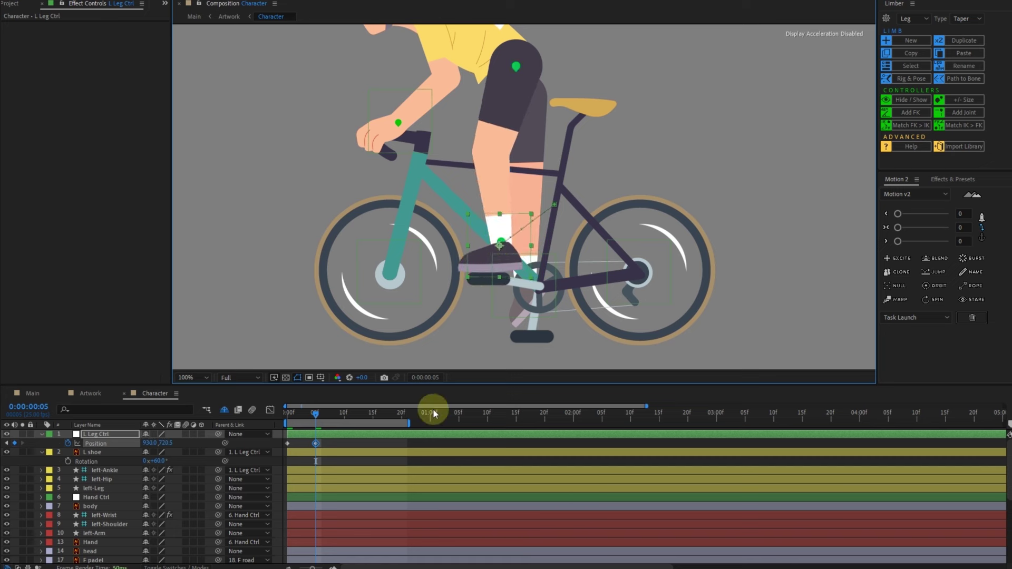
- At frame 10, nudge L Leg Ctrl down and to the right
key("Down")
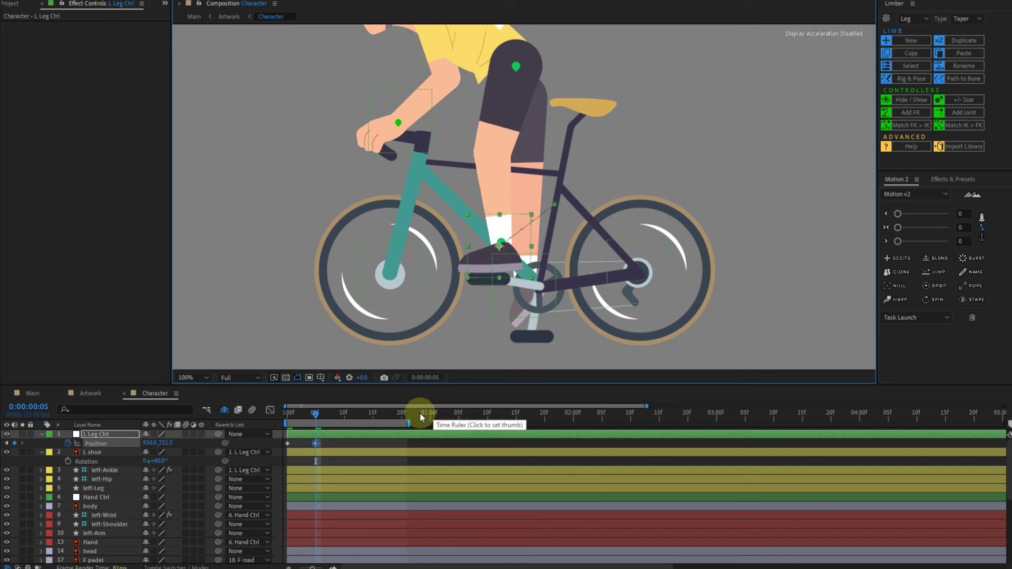
key("space")
key("shift+Down")
key("shift+Down")
key("shift+Right")
key("shift+Down")
key("shift+Down")
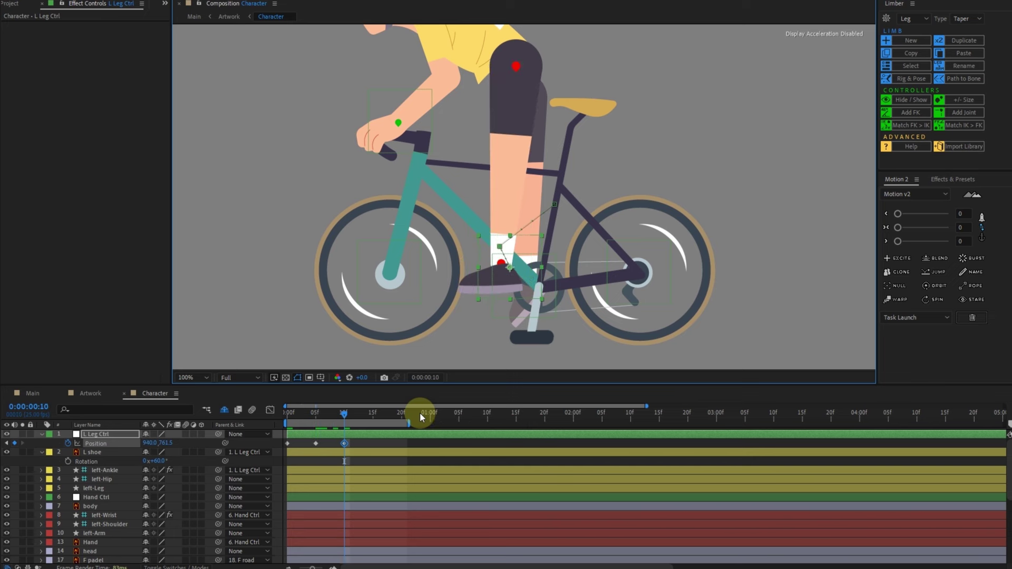
key("shift+Right")
key("shift+Right")
key("shift+Right")
key("shift+Right")
key("shift+Down")
key("shift+Down")
key("shift+Down")
key("shift+Down")
key("shift+Right")
key("shift+Right")
key("shift+Down")
key("shift+Down")
key("shift+Right")
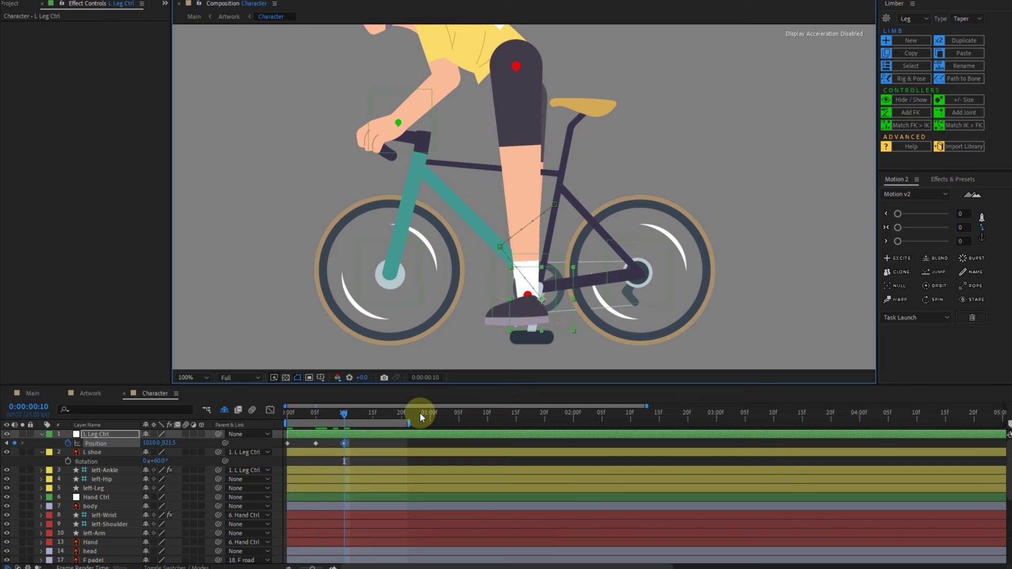
key("shift+Down")
key("Down")
key("Down")
- At frame 15, raise L Leg Ctrl and shift it right toward the rear
key("Page_Down")
key("Page_Down")
key("Page_Down")
key("Page_Down")
key("Page_Down")
key("Page_Down")
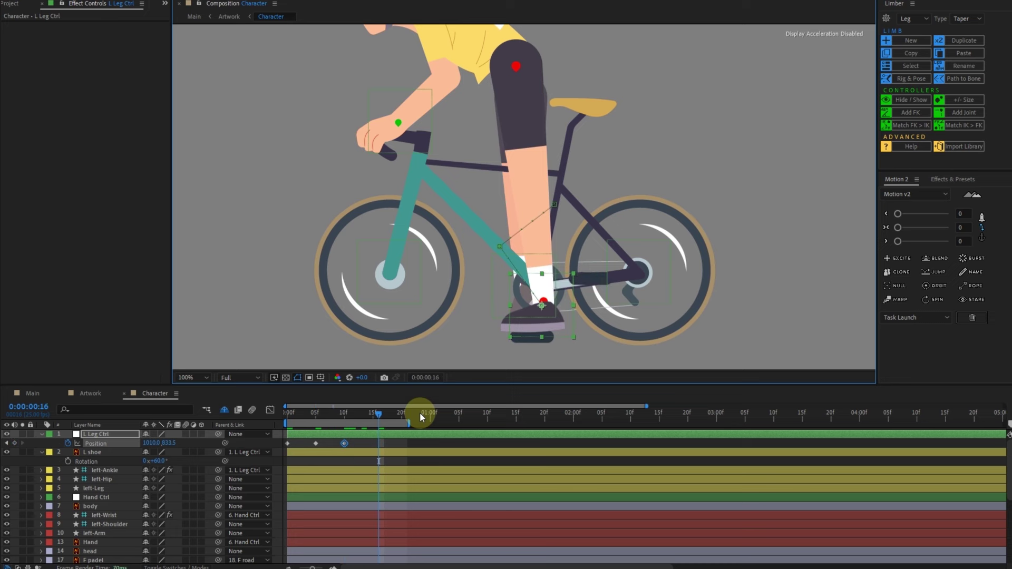
key("Page_Up")
key("shift+Up")
key("shift+Up")
key("shift+Up")
key("shift+Up")
key("shift+Up")
key("shift+Up")
key("shift+Up")
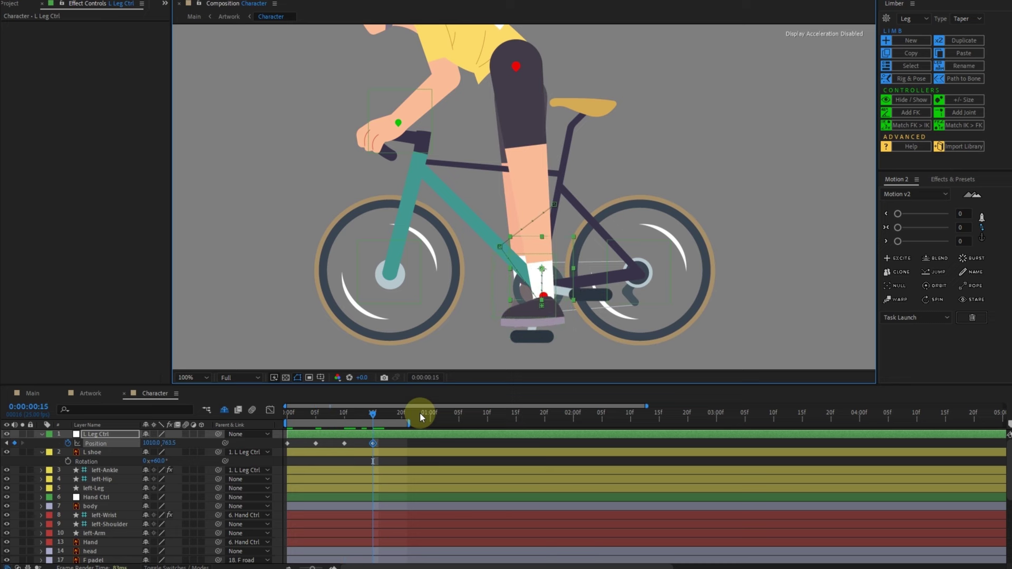
key("shift+Right")
key("shift+Right")
key("shift+Right")
key("shift+Right")
key("shift+Right")
key("shift+Right")
key("shift+Right")
key("shift+Right")
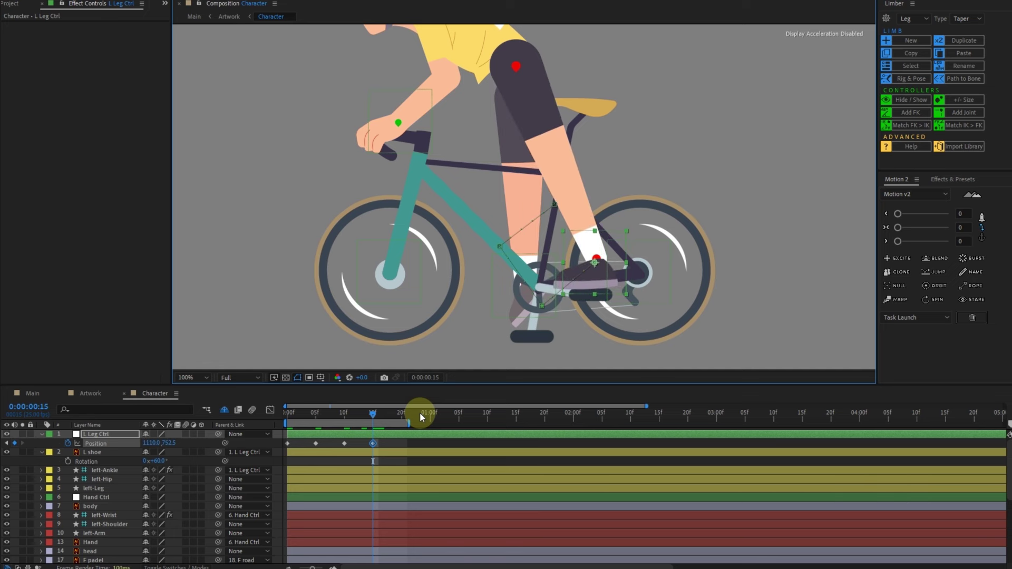
- At frame 20, move L Leg Ctrl up and left to its starting position
key("Page_Down")
key("Page_Down")
key("Page_Down")
key("shift+Up")
key("shift+Up")
key("shift+Up")
key("shift+Up")
key("shift+Up")
key("shift+Up")
key("shift+Left")
key("shift+Left")
key("shift+Left")
key("shift+Left")
key("shift+Left")
key("shift+Left")
key("shift+Up")
key("shift+Up")
key("shift+Up")
key("shift+Left")
key("shift+Left")
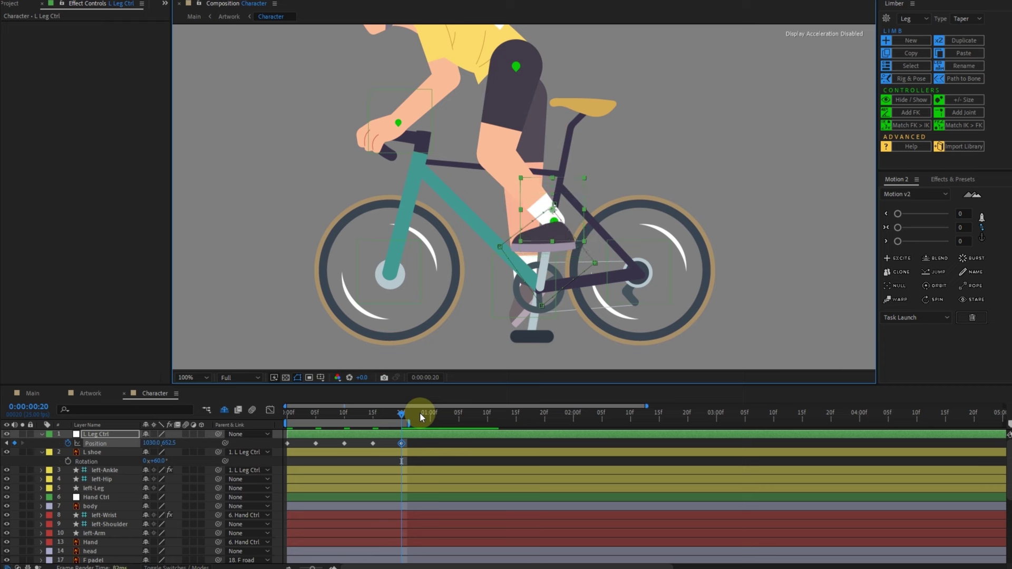
key("shift+Up")
key("Right")
key("Right")
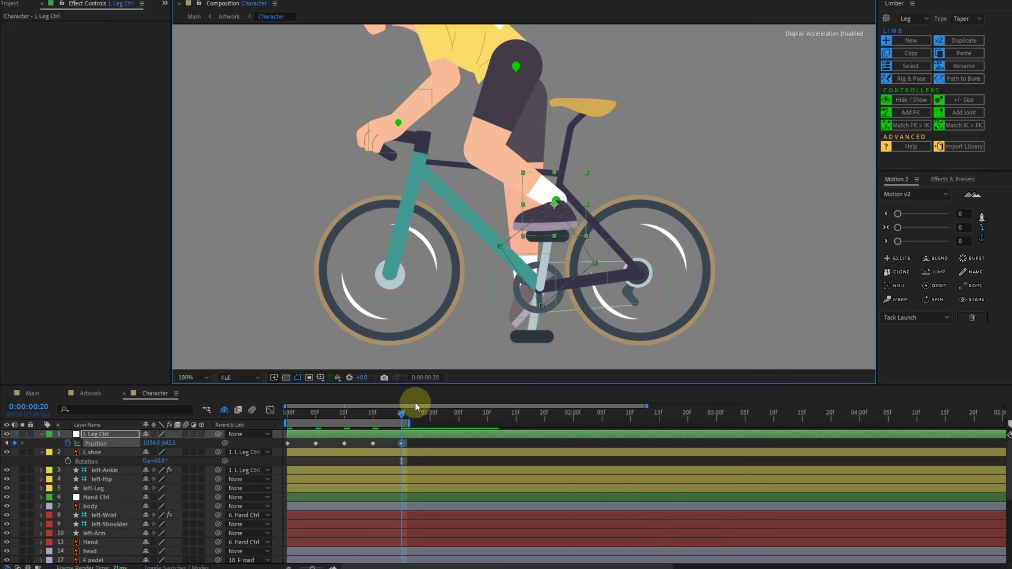
- Curve the left foot's motion path with Bezier handles at the frame 5, lower and rear points
left_click(499, 246)
left_click_drag(500, 255, 499, 270)
left_click_drag(541, 305, 560, 311)
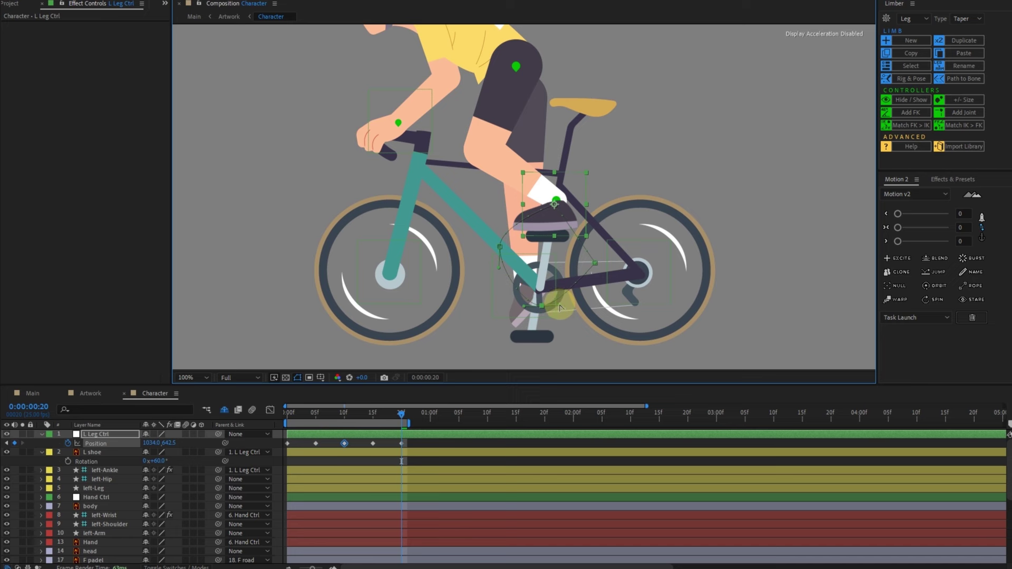
left_click_drag(595, 263, 594, 249)
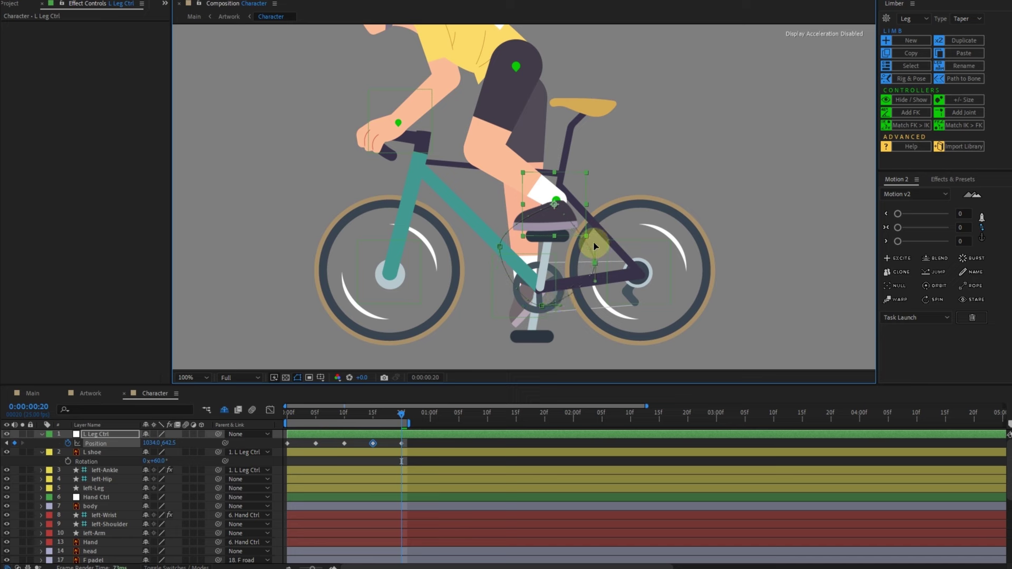
left_click(555, 203)
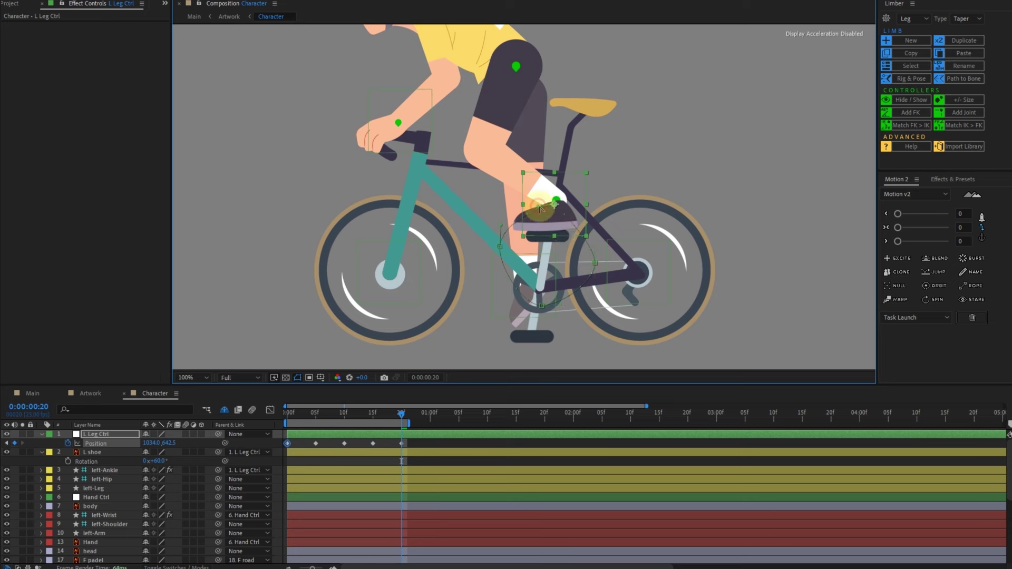
key("ctrl+shift+h")
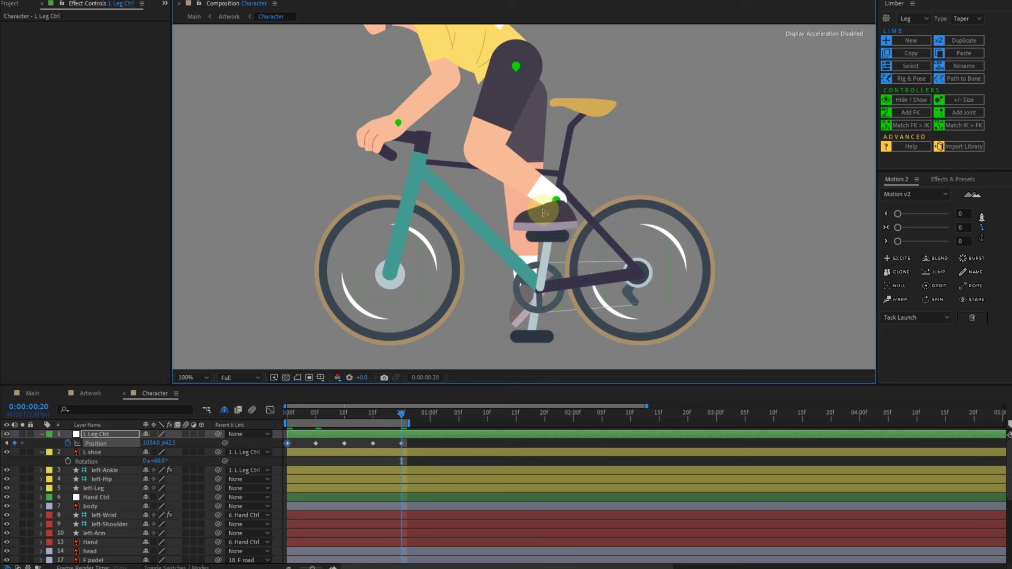
- Refine L Leg Ctrl's frame-10 keyframe to about 1038.4, 830.6 and scrub to check the leg
left_click(294, 443)
left_click(290, 417)
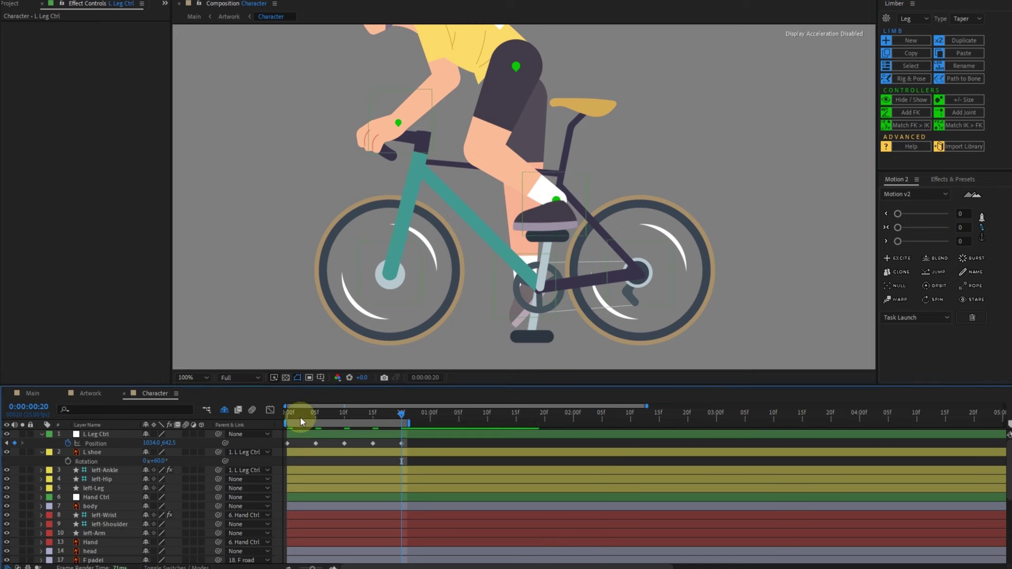
left_click_drag(291, 416, 361, 432)
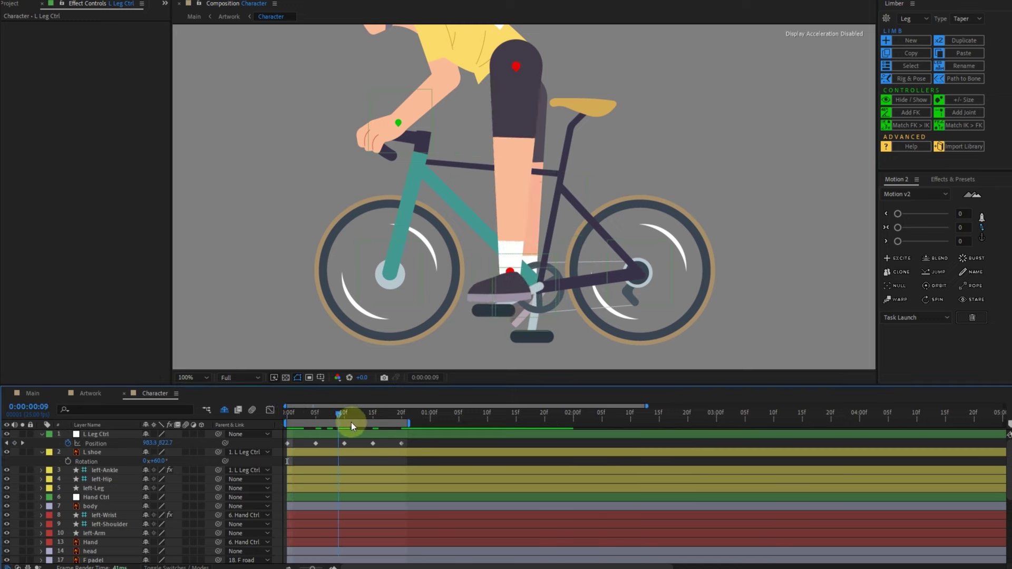
mouse_move(362, 432)
left_mouse_down()
mouse_move(371, 436)
mouse_move(350, 440)
left_mouse_up()
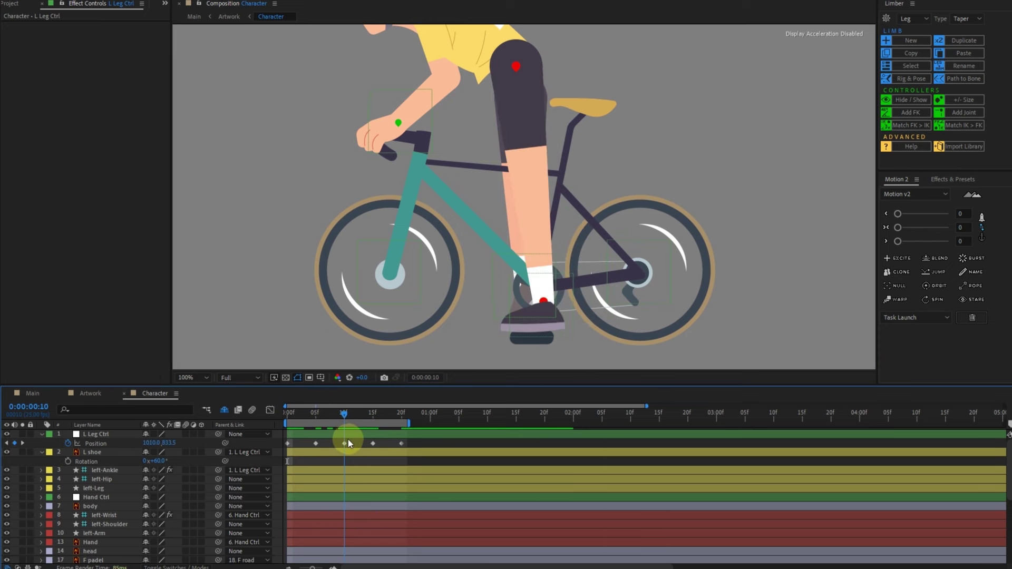
left_click(344, 443)
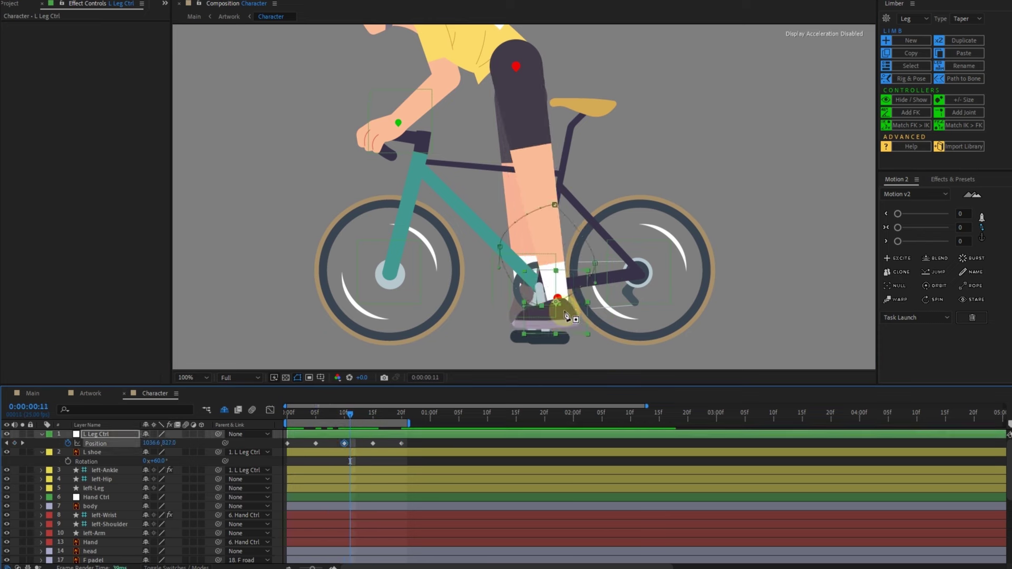
left_click_drag(560, 308, 577, 306)
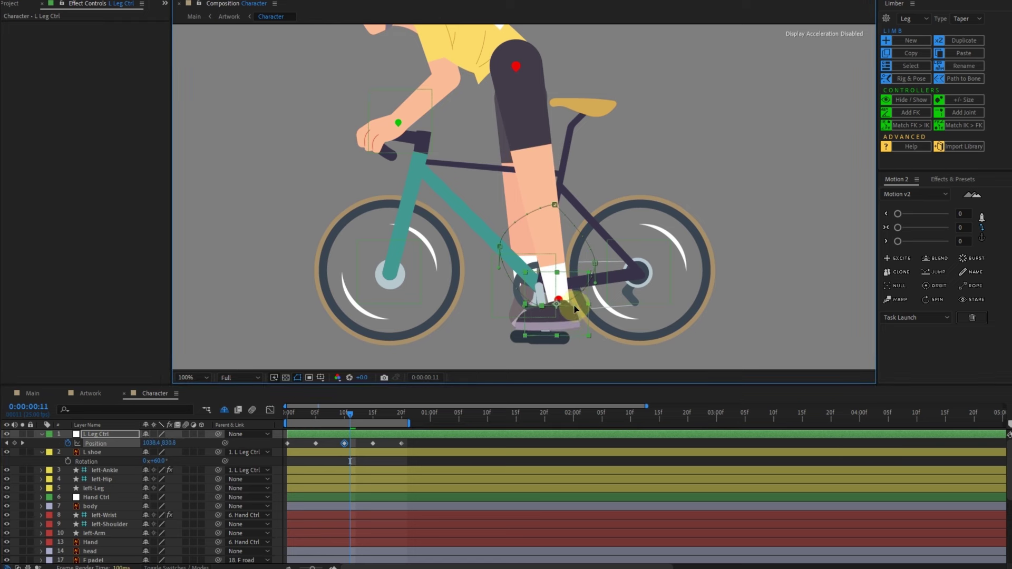
left_click(346, 417)
left_click_drag(380, 414, 287, 386)
left_click(303, 447)
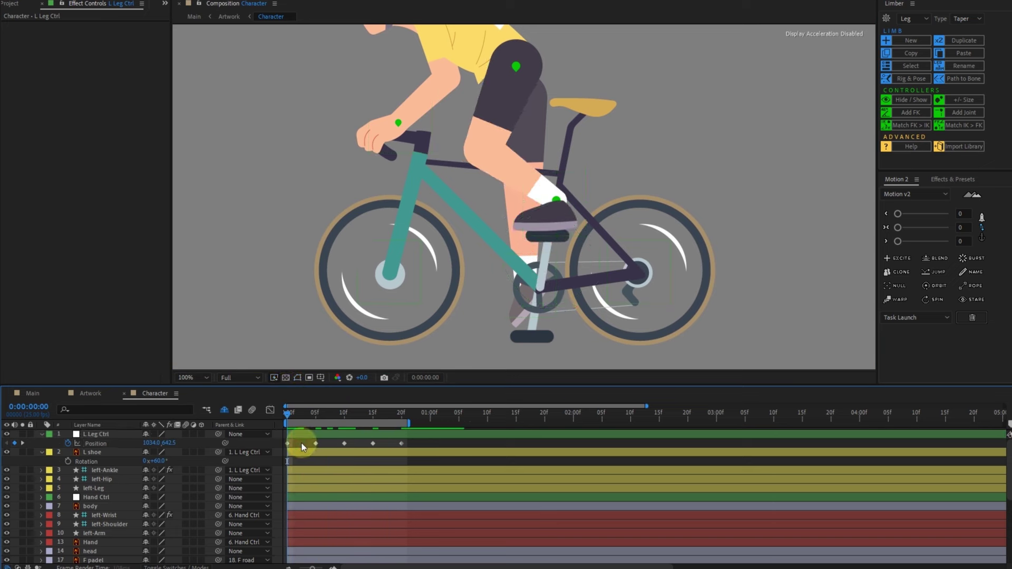
- Preview the pedaling, lower left-Ankle's Limber Lower Length from 170 to 160, and replay
key("space")
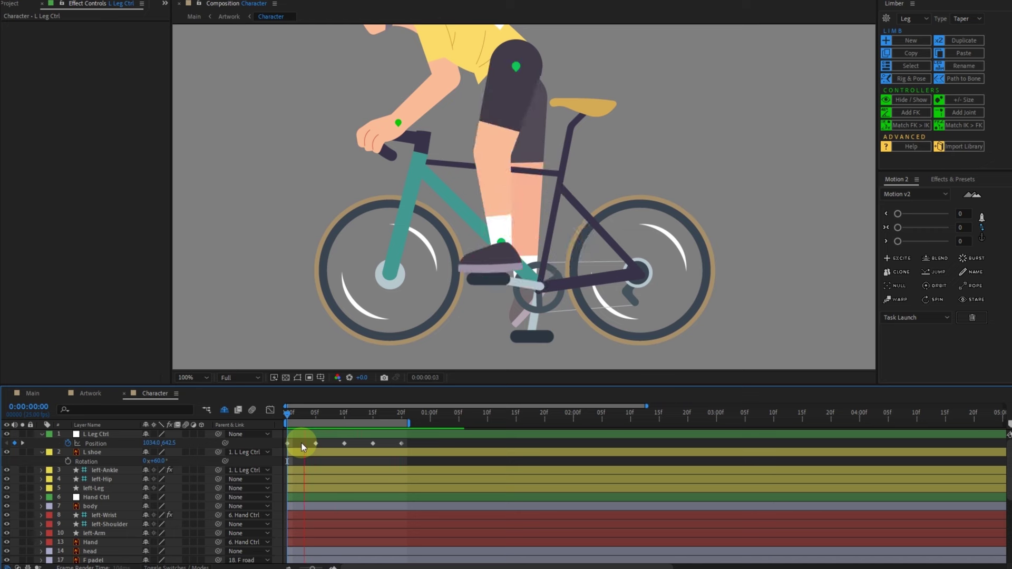
left_click(108, 470)
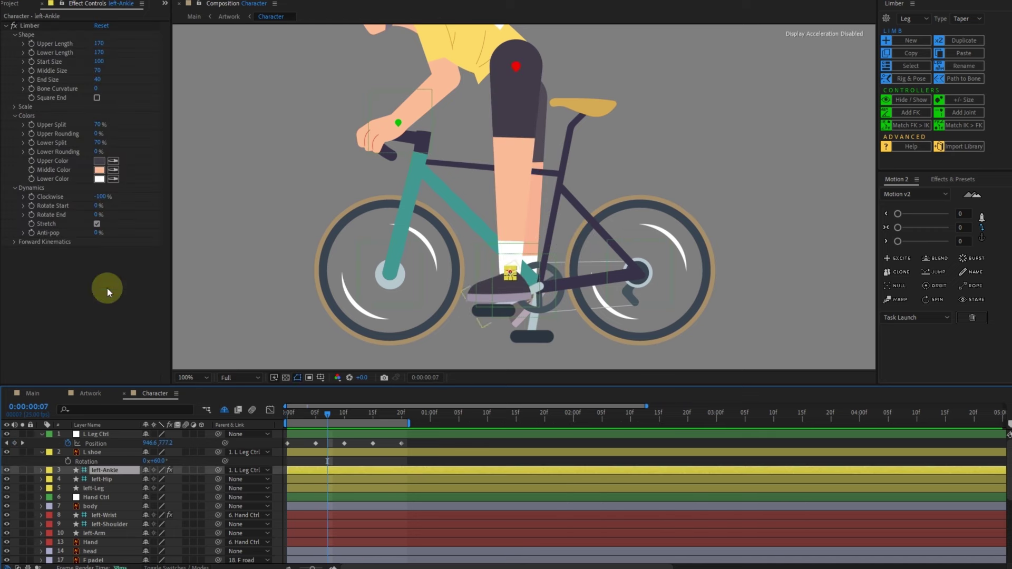
left_click(102, 52)
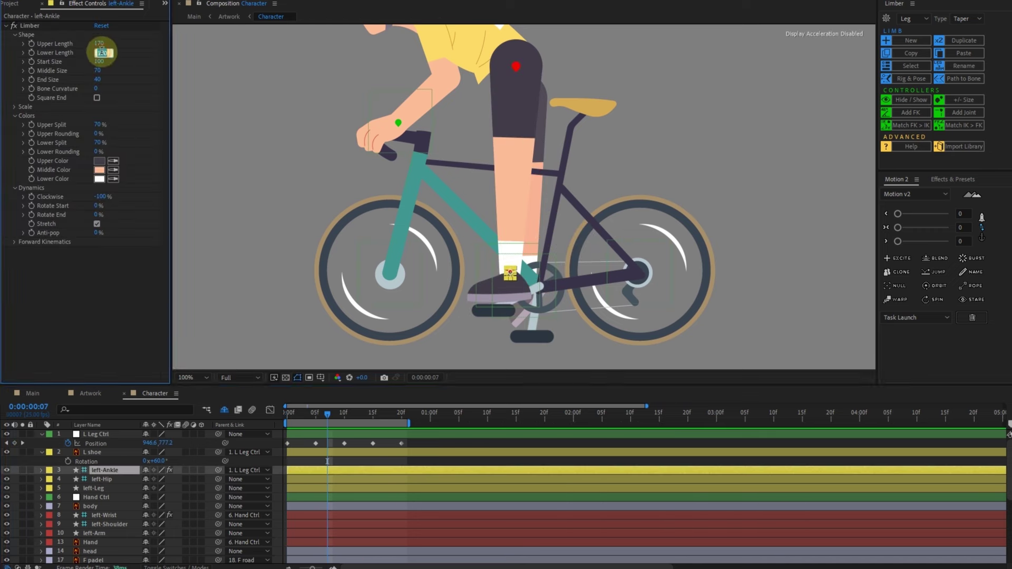
type("160")
left_click(102, 53)
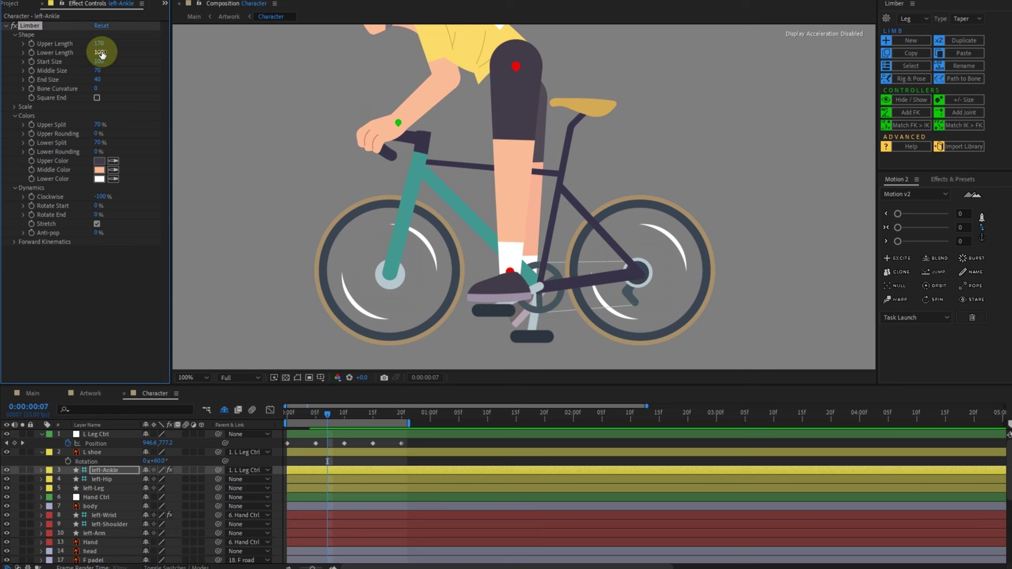
key("space")
key("space")
- Reveal the keyframed rotation of F padel and F road for reference
left_click(62, 414)
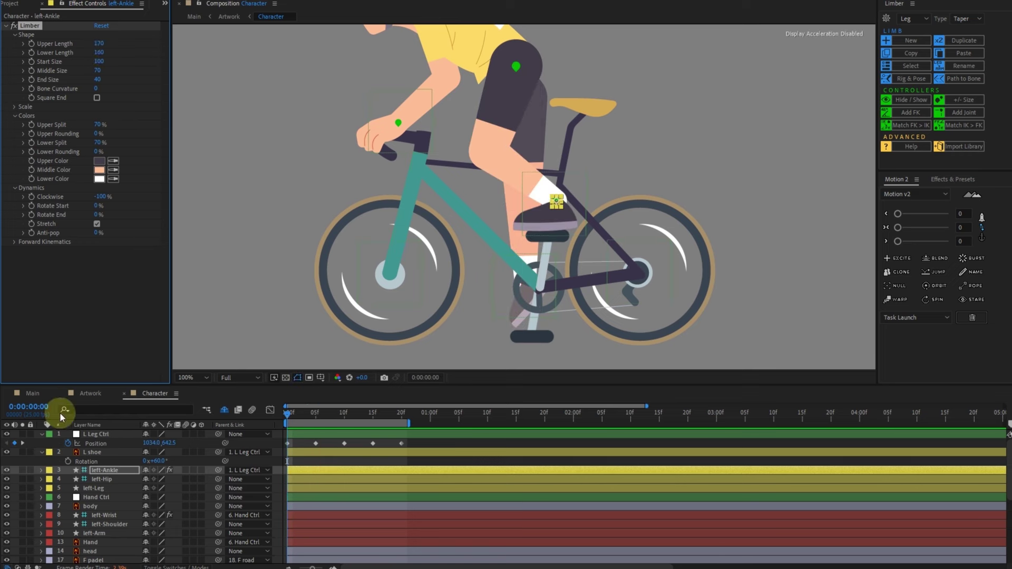
left_click(41, 453)
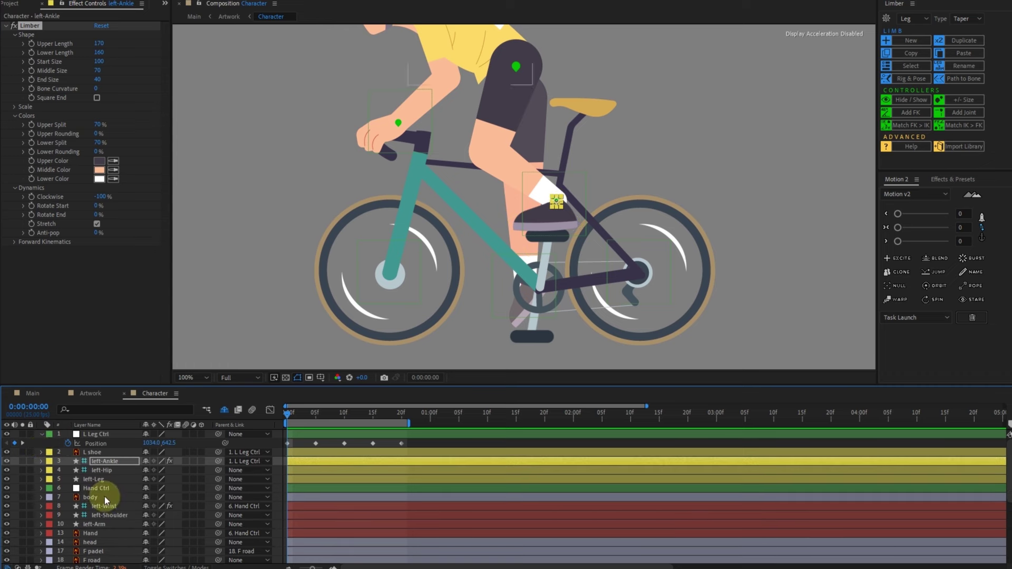
left_click(95, 551)
left_click(99, 560, "shift")
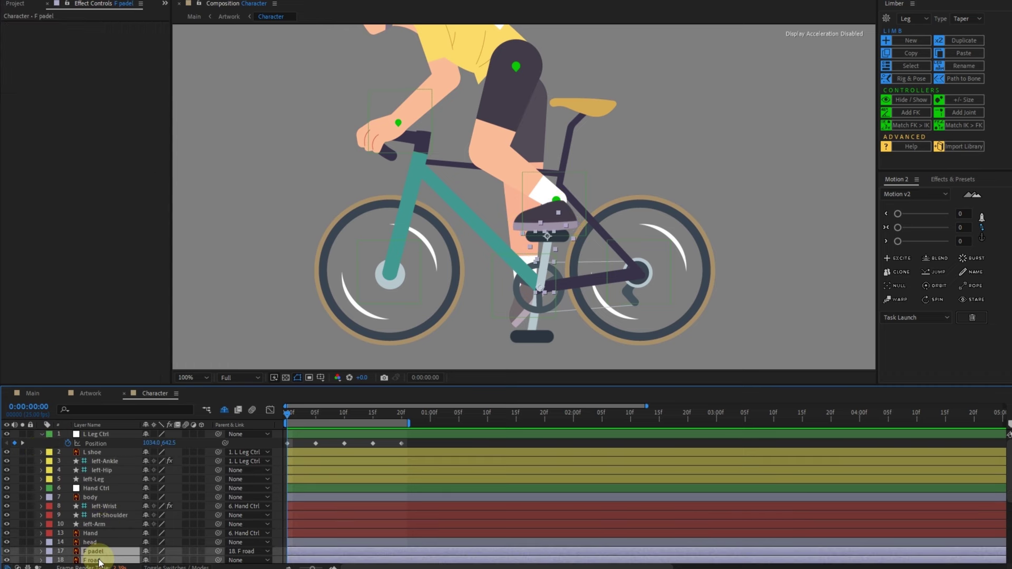
key("u")
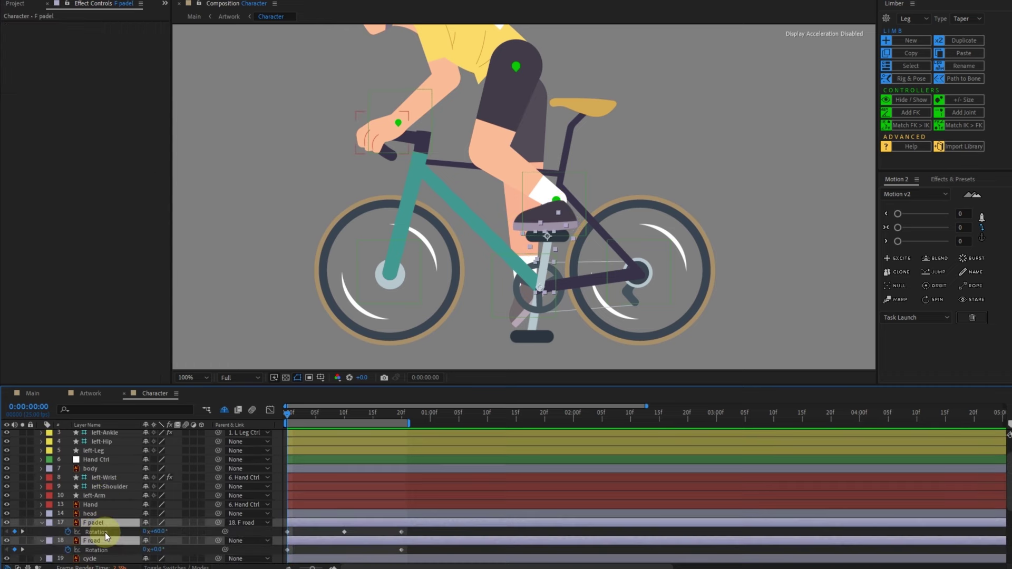
scroll(105, 533, "down", 3)
- Set B padel's rotation to 60° and keyframe it at frame 0
left_click(100, 513)
left_click(101, 522, "shift")
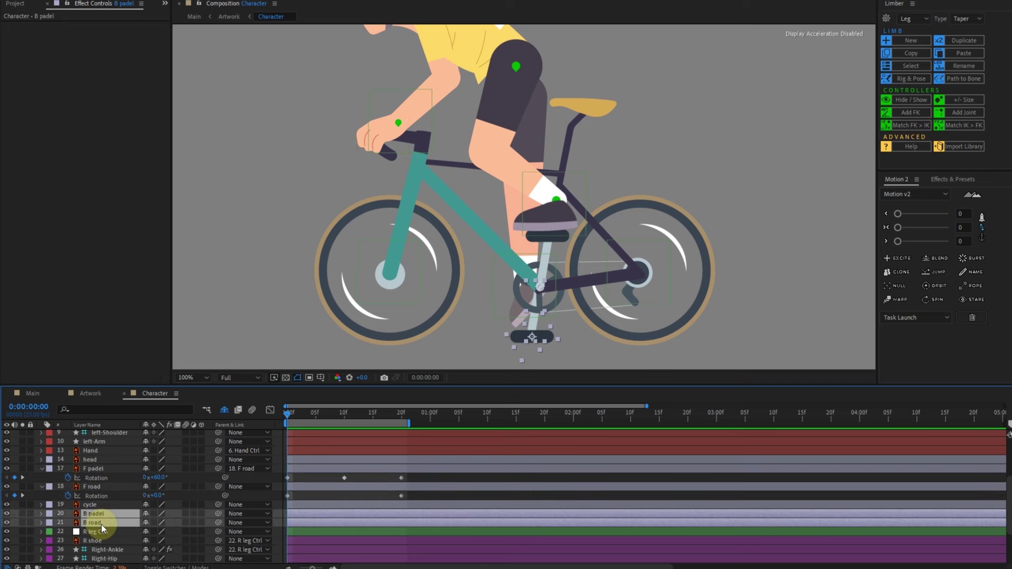
key("r")
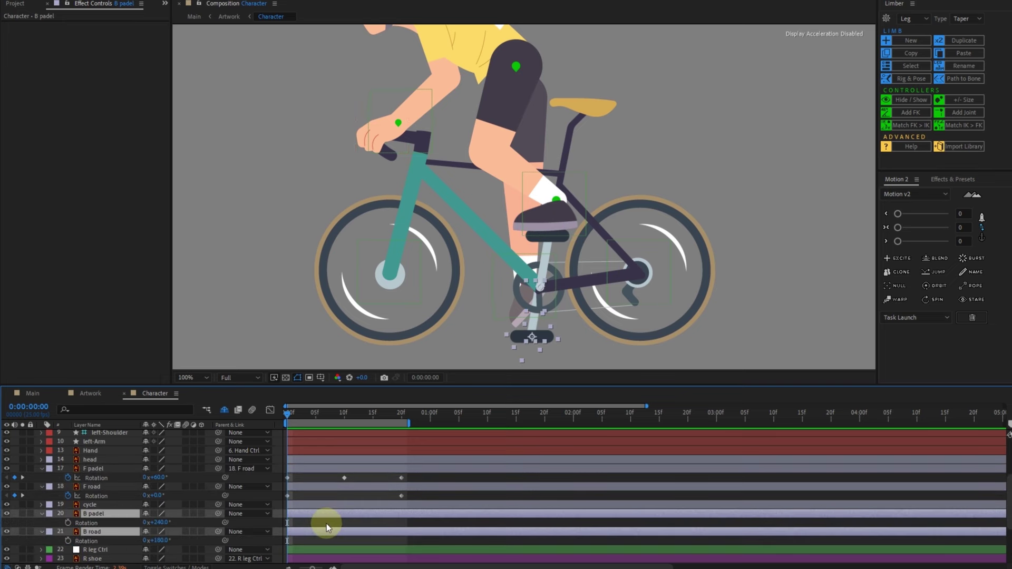
left_click(327, 523)
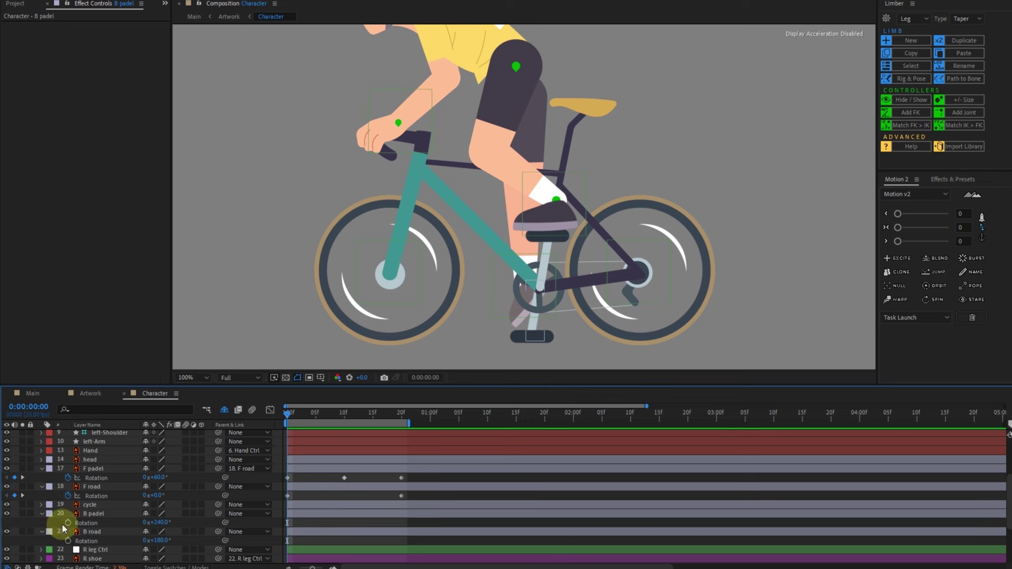
left_click(97, 515)
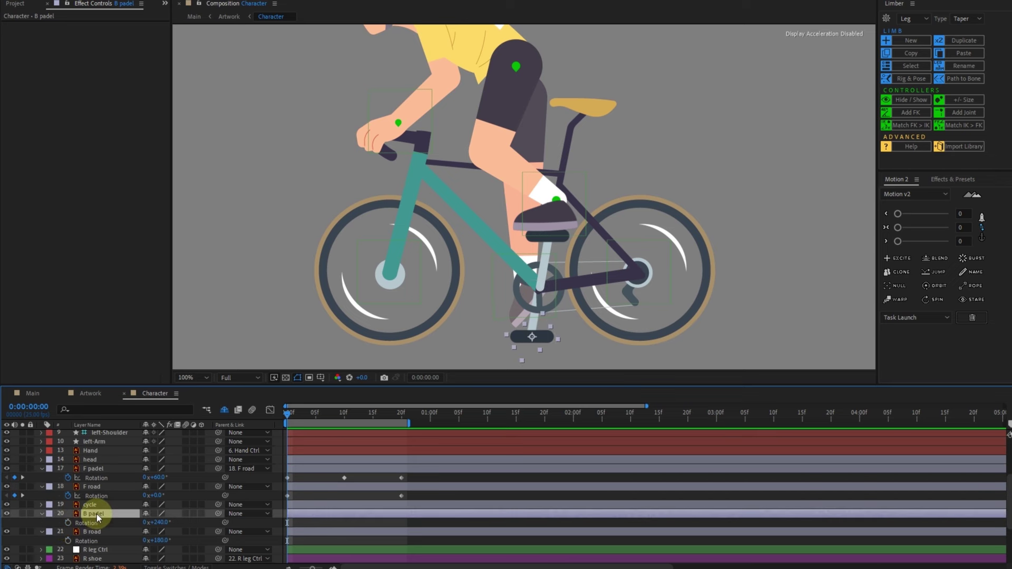
type("0")
left_click(162, 524)
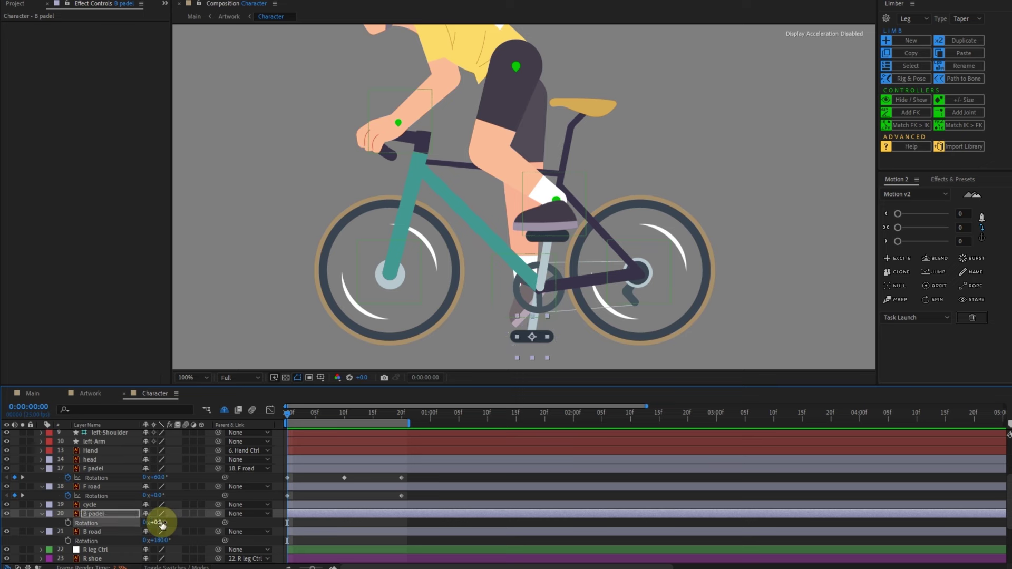
left_click(158, 522)
type("60")
key("Return")
left_click(68, 522)
- Key B road's rotation at frame 0, then at frame 20 set B road to -180° and B padel to 60°
left_click(68, 540)
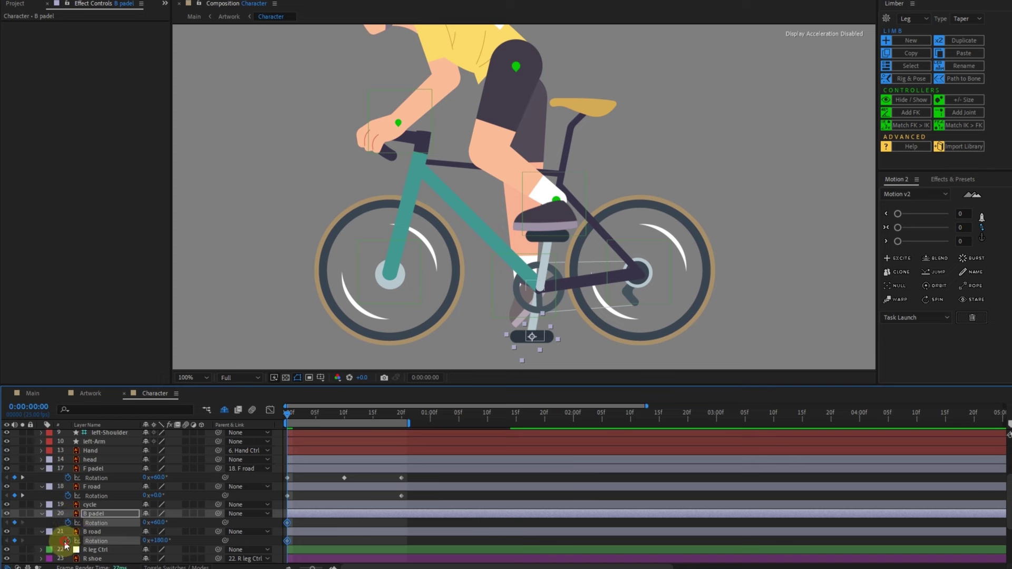
left_click(22, 496)
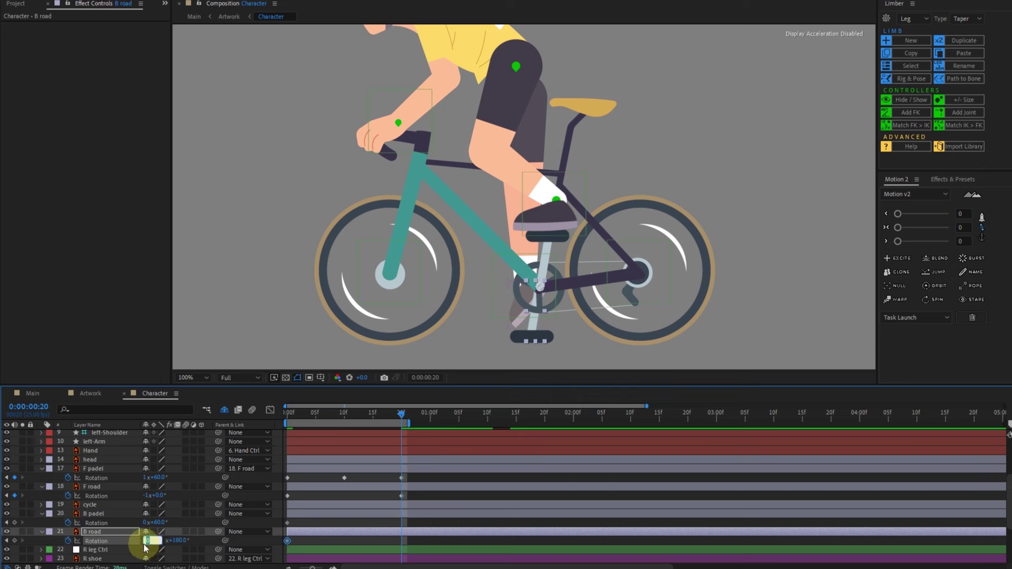
type("-1")
key("Return")
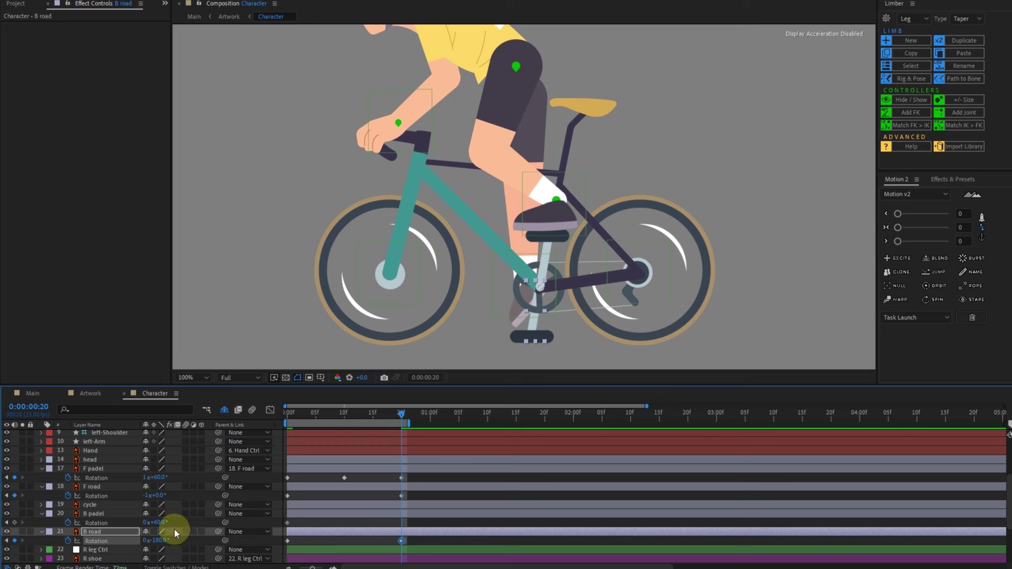
left_click(148, 523)
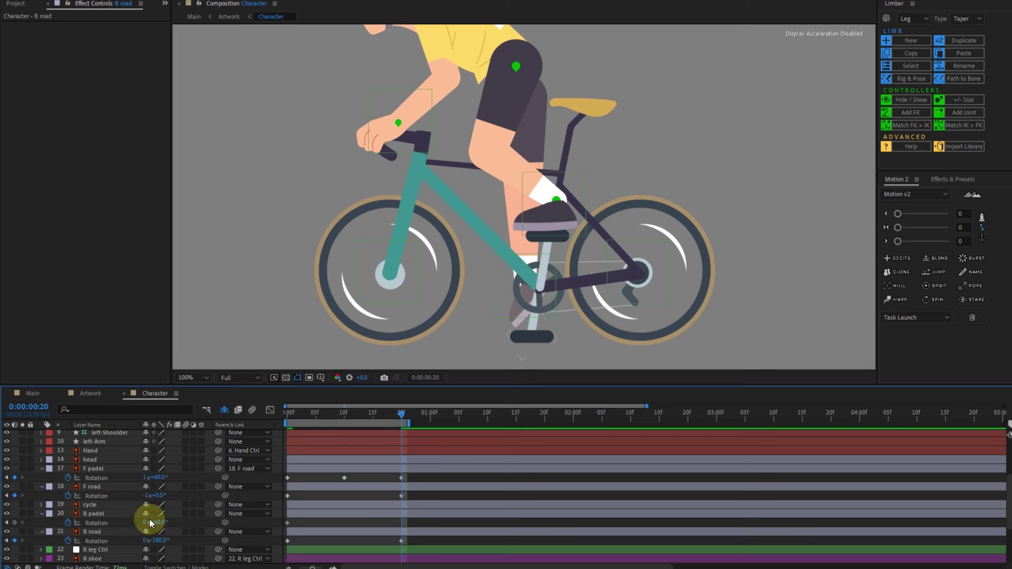
key("Return")
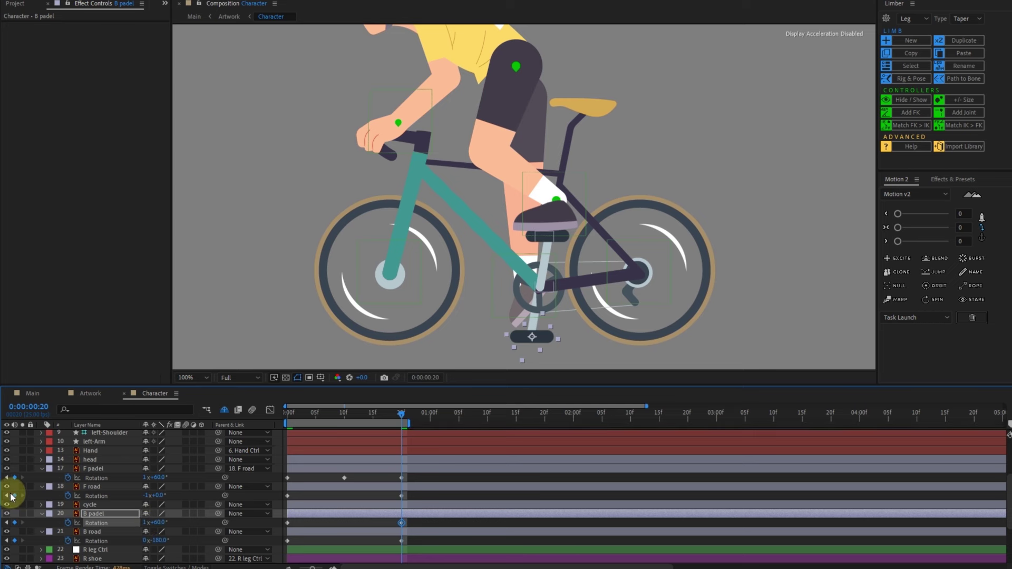
left_click(7, 523)
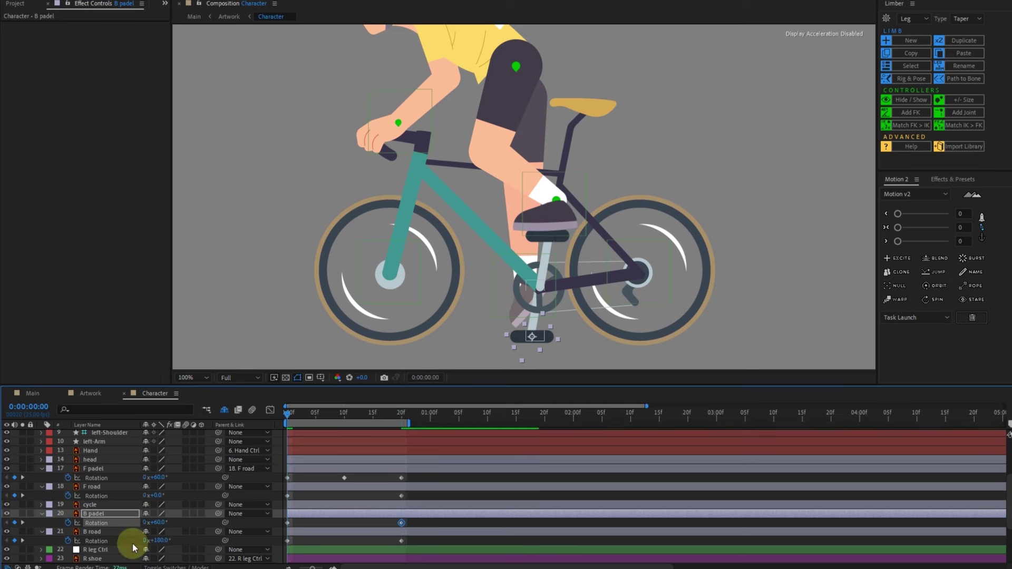
left_click(23, 478)
- Delete F padel's frame-10 rotation keyframe and briefly isolate the B road crank arm
left_click(155, 535)
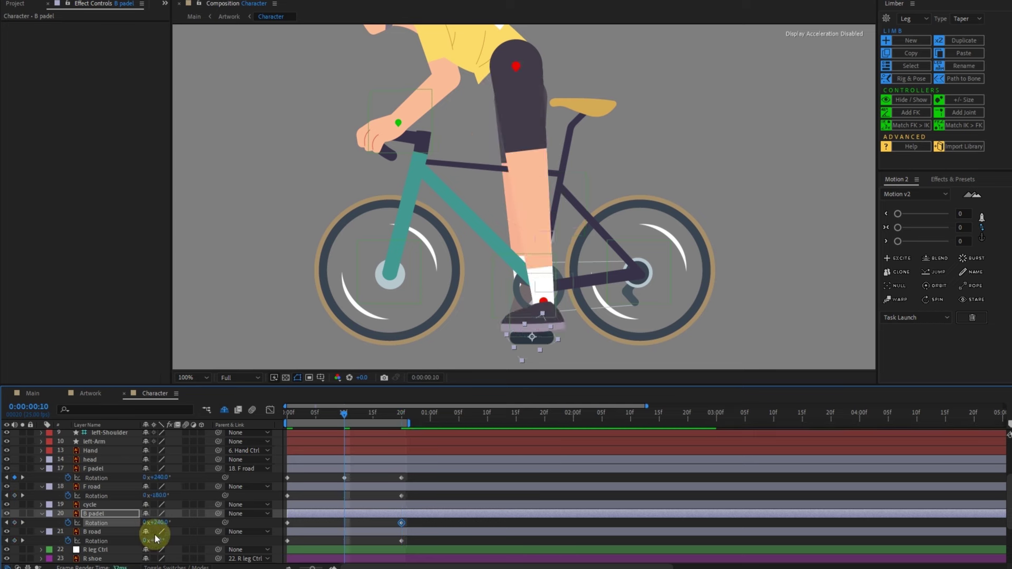
left_click_drag(352, 475, 321, 486)
key("Delete")
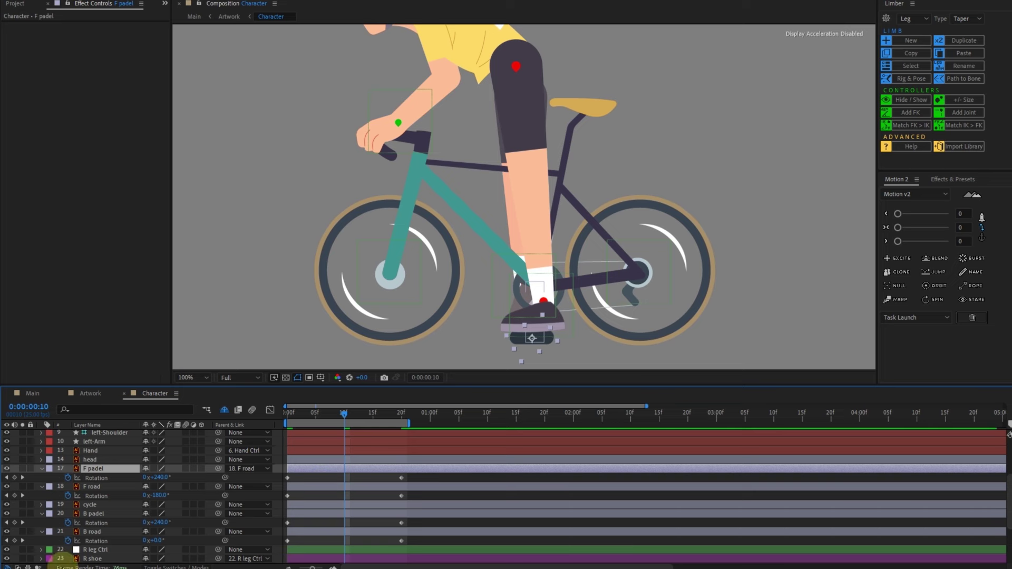
left_click(95, 532)
left_click(22, 531)
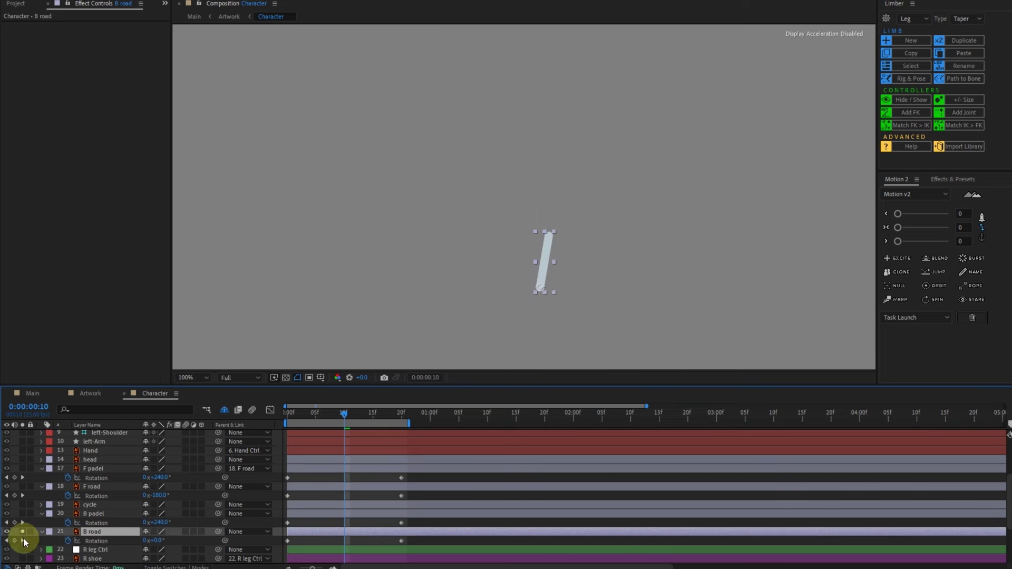
left_click(22, 533)
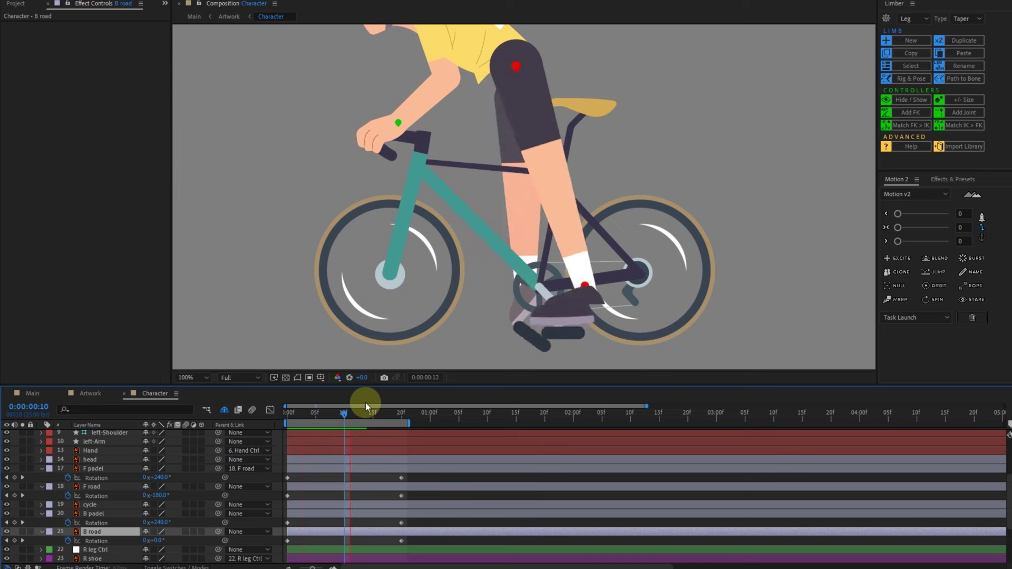
key("space")
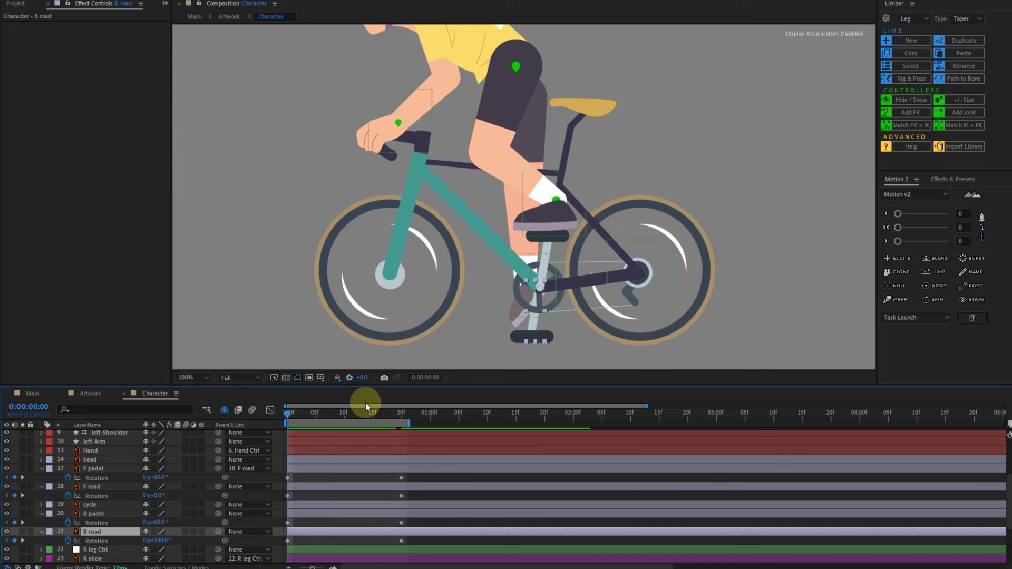
- Parent B padel to B road and key its rotation from 60° at frame 0 to 1x+60° at frame 20
left_click_drag(218, 513, 112, 533)
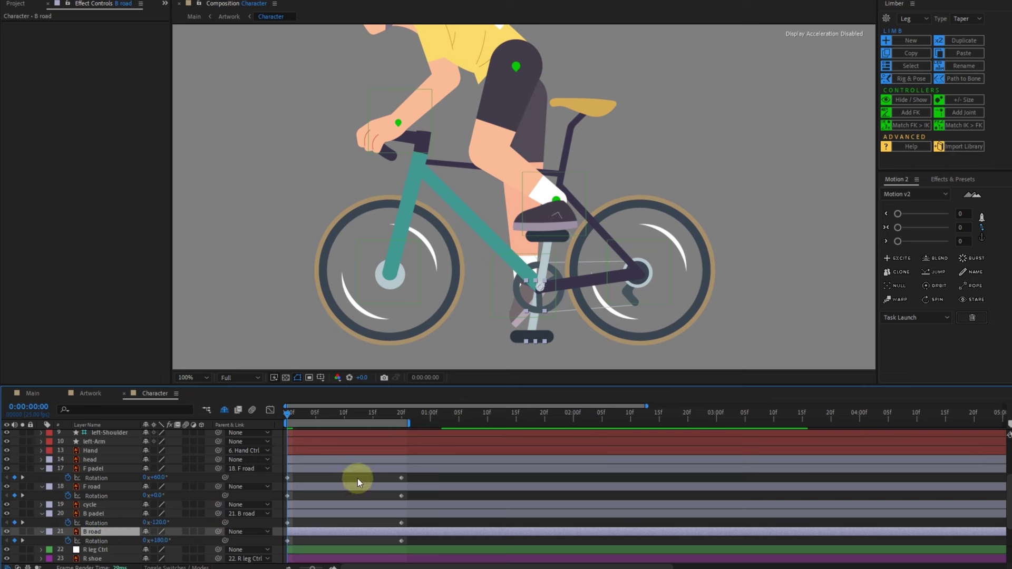
left_click(163, 523)
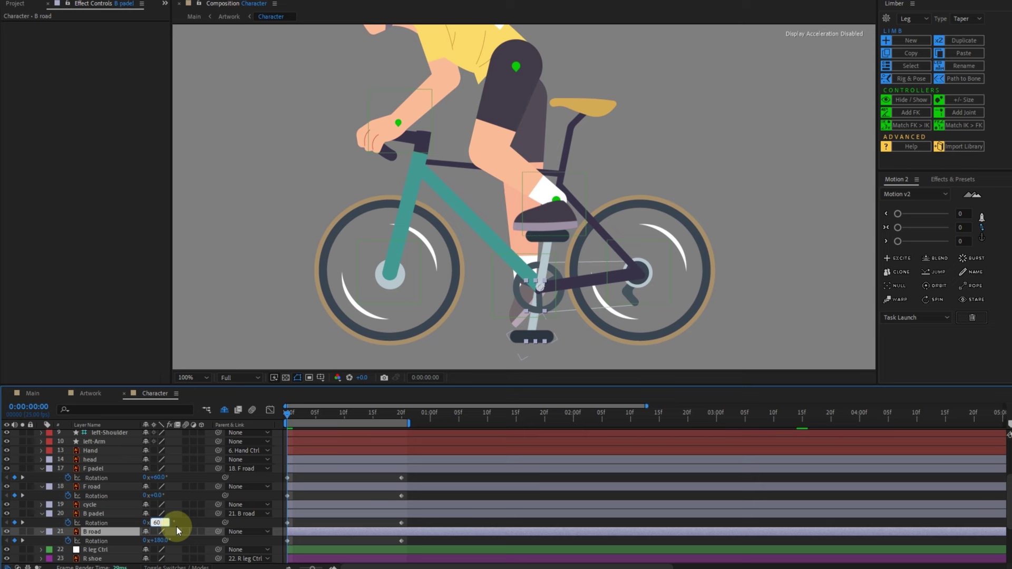
key("Return")
left_click(22, 523)
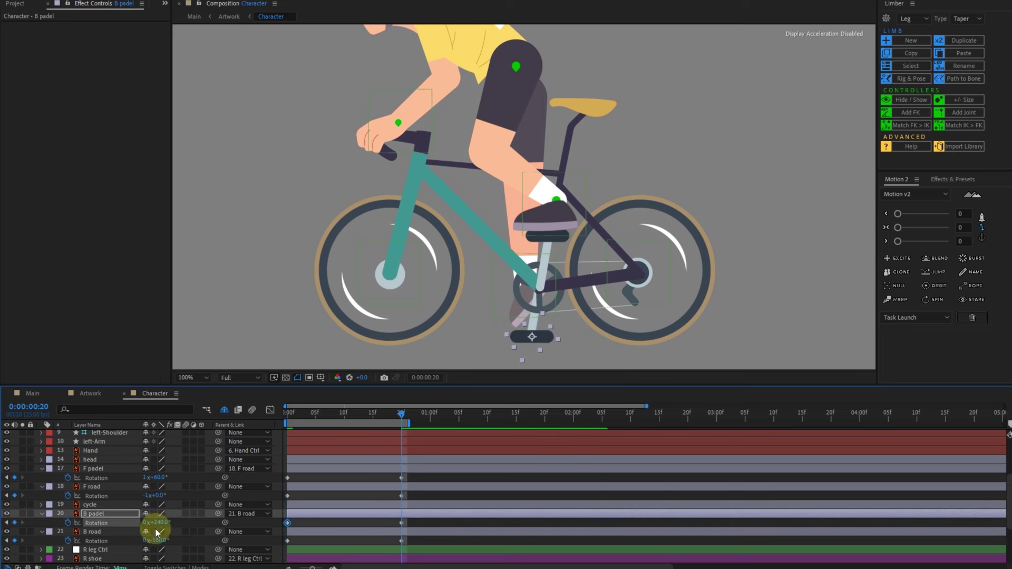
left_click(155, 522)
type("60")
key("Return")
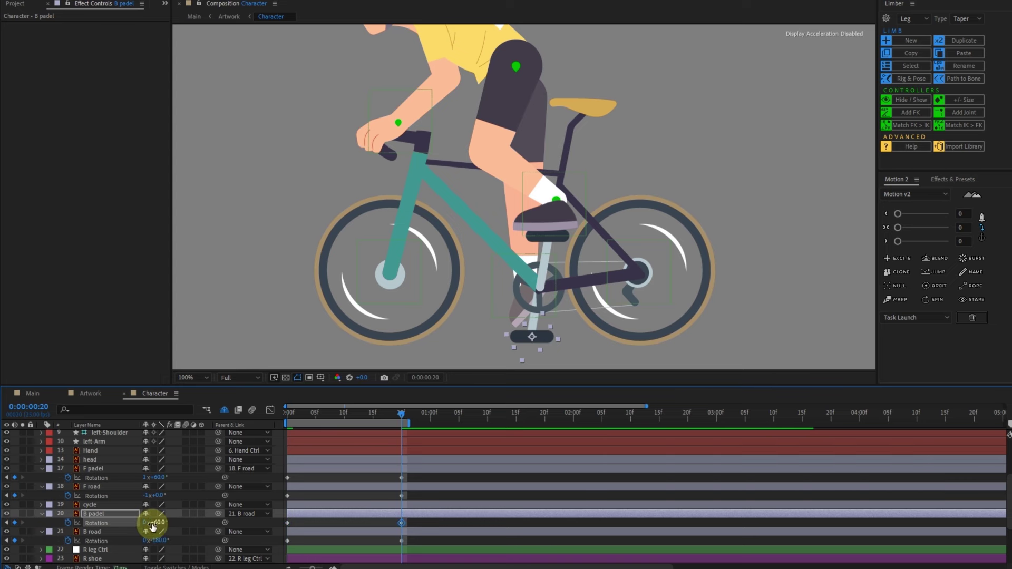
left_click(145, 524)
type("1")
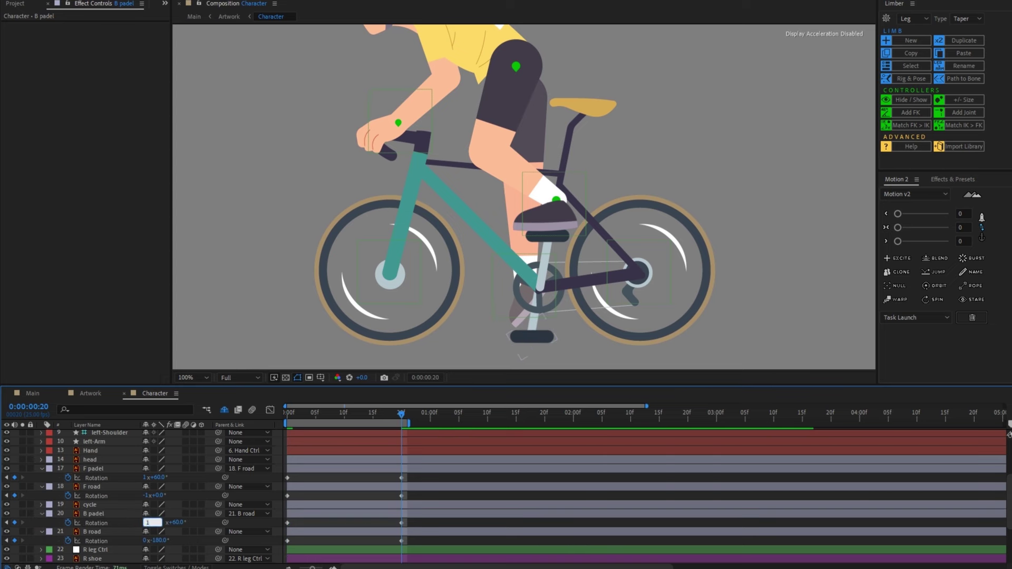
key("Return")
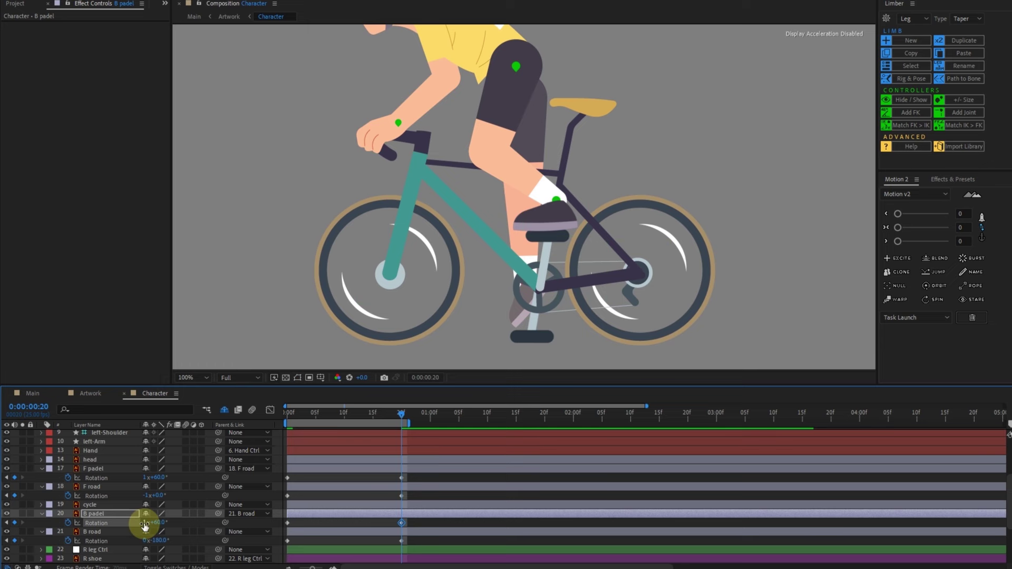
- Preview the animation to check both cranks rotate together
key("space")
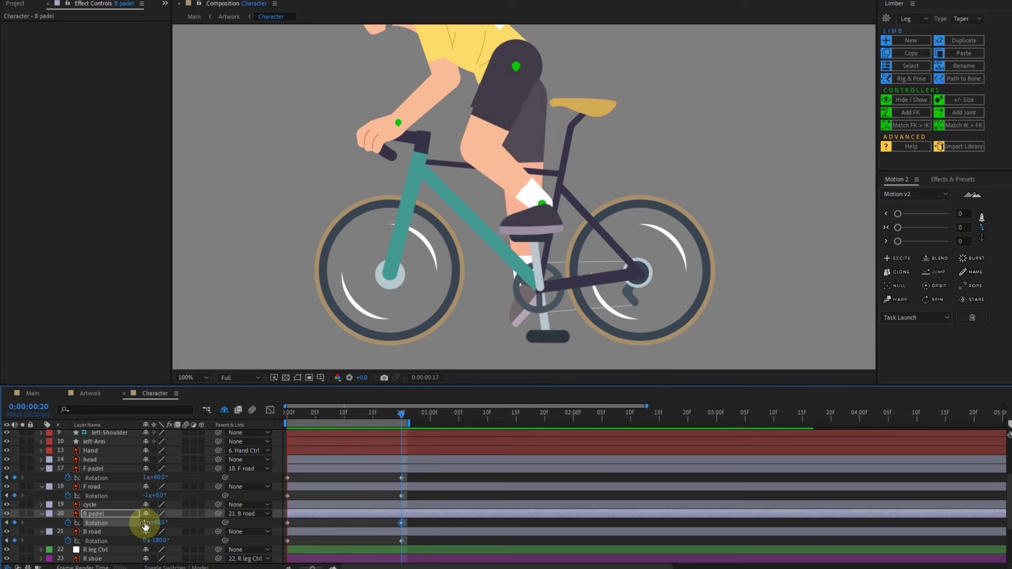
key("space")
left_click(22, 478)
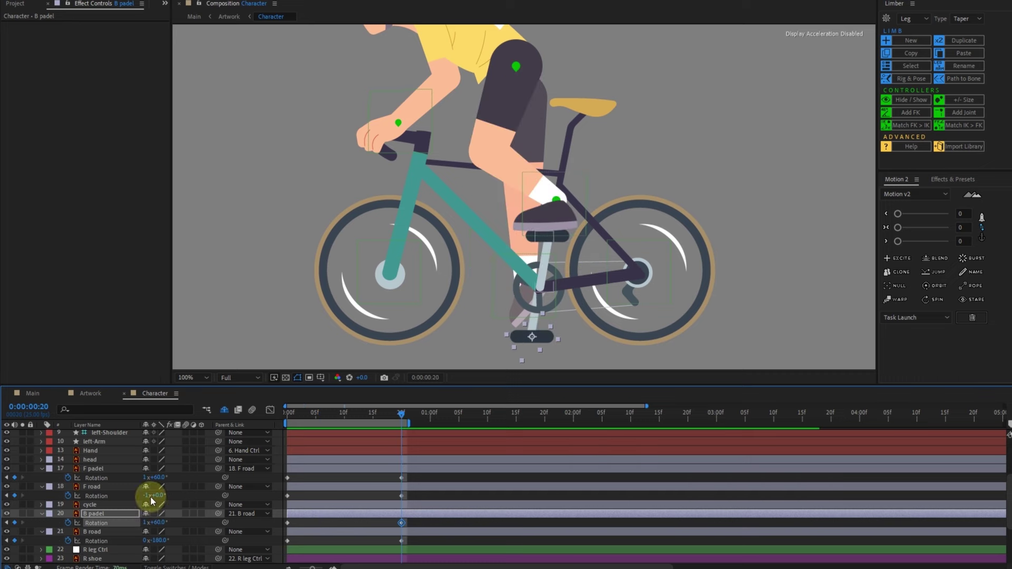
- Reveal R leg Ctrl's Position and set a keyframe at frame 20
left_click(111, 550)
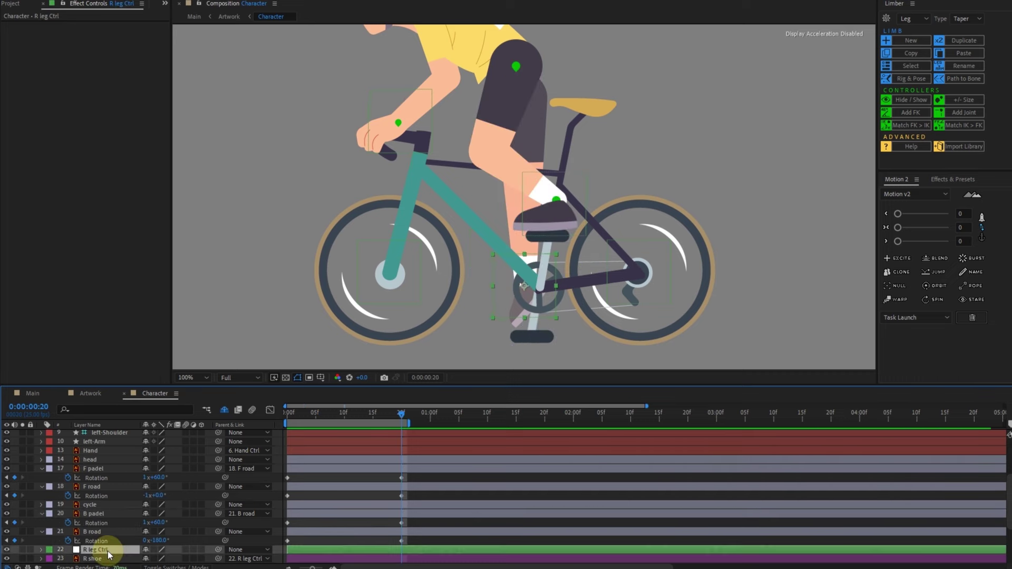
key("p")
left_click(68, 477)
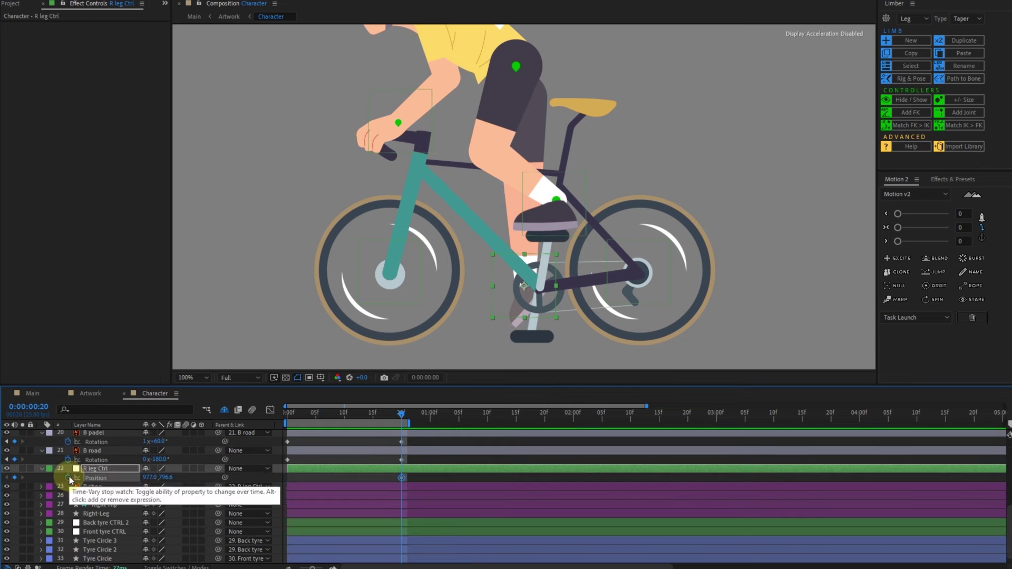
key("Home")
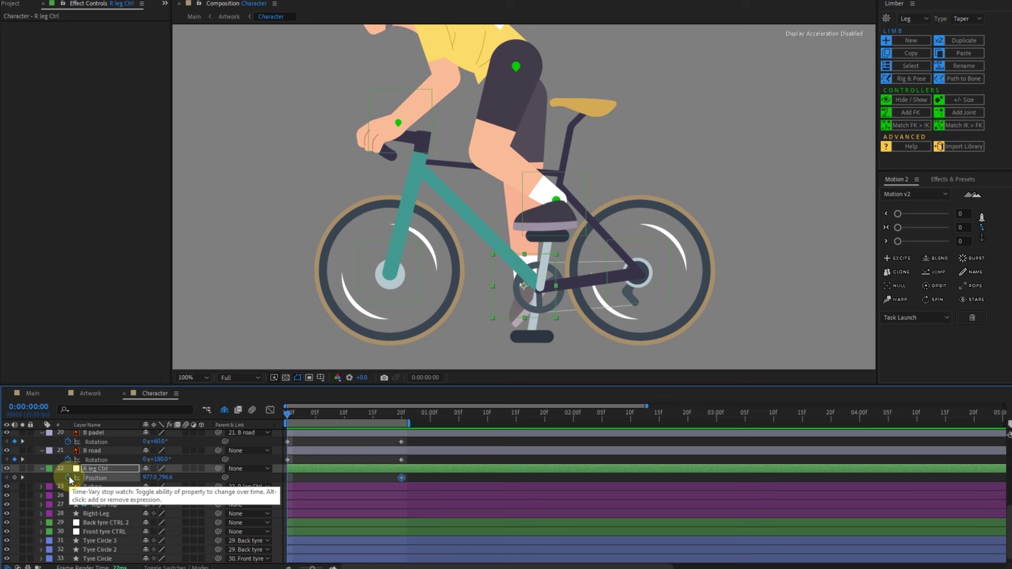
- Set the R shoe's rotation to 50°
left_click(93, 486)
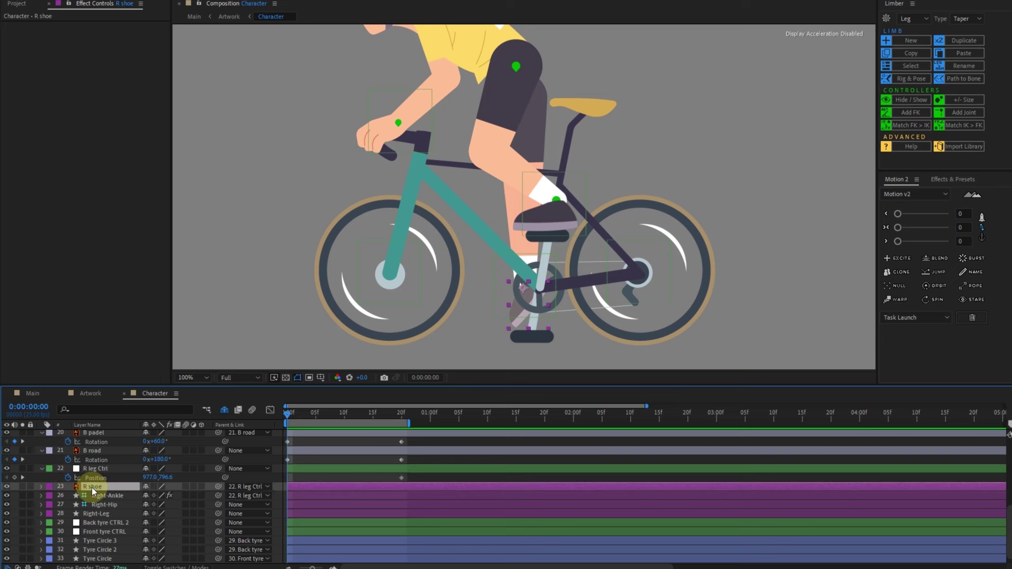
key("r")
left_click(158, 496)
key("Return")
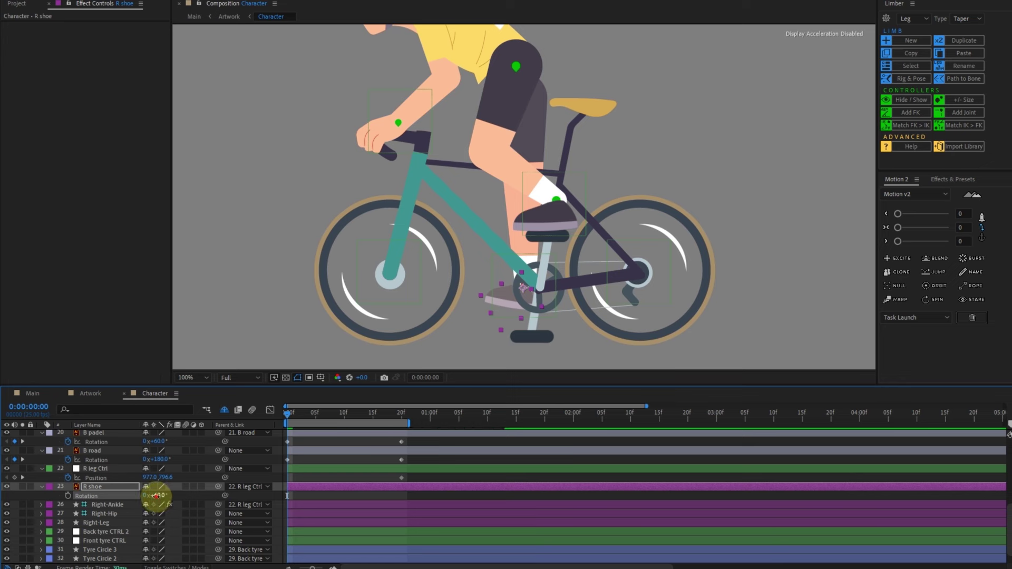
left_click_drag(156, 496, 156, 495)
left_click(156, 496)
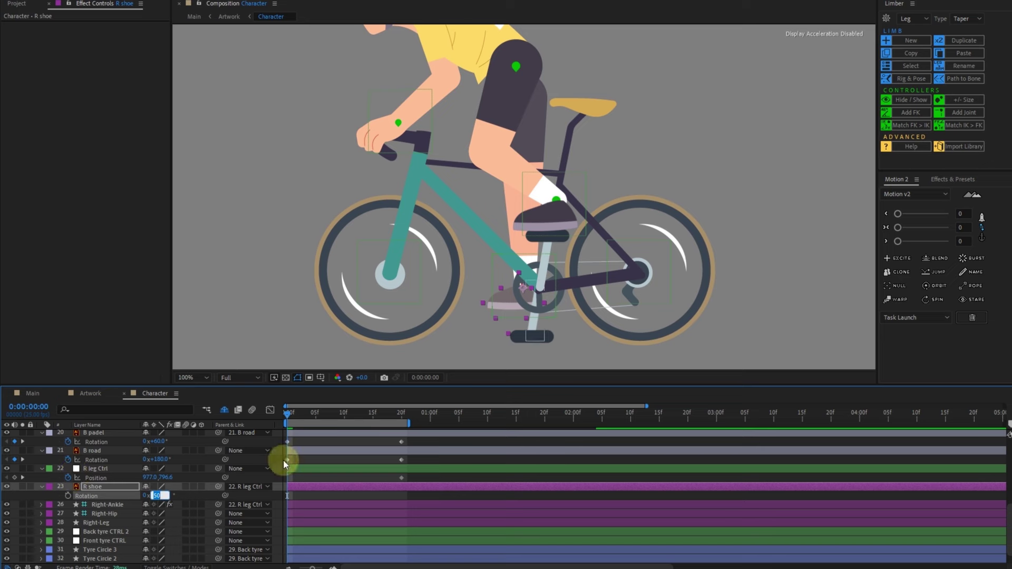
- Nudge R leg Ctrl down and right at frame 0, then raise it at frame 5
left_click(99, 466)
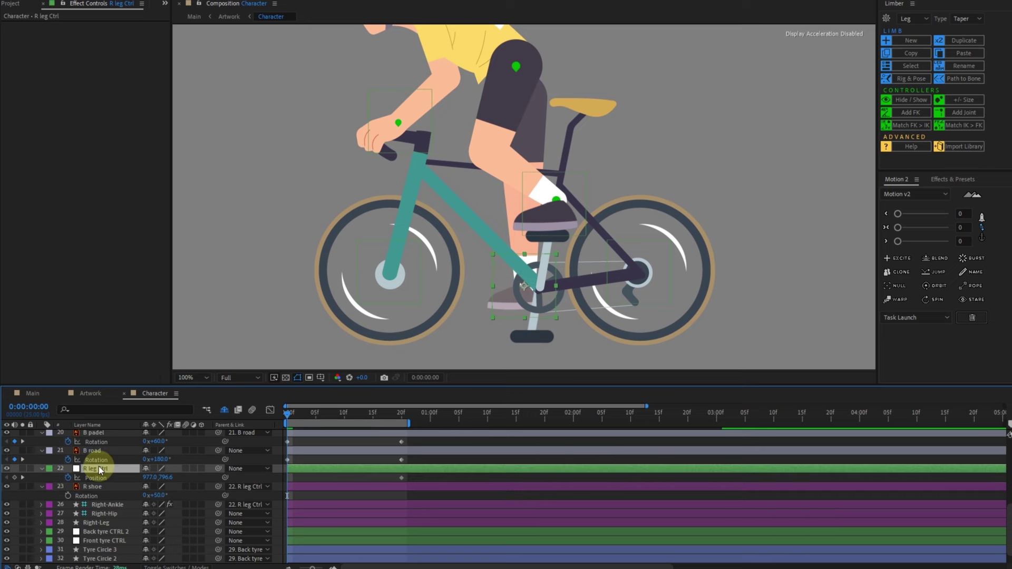
key("shift+Down")
key("shift+Down")
key("shift+Right")
key("shift+Right")
key("shift+Right")
key("shift+Down")
key("Down")
key("shift+Down")
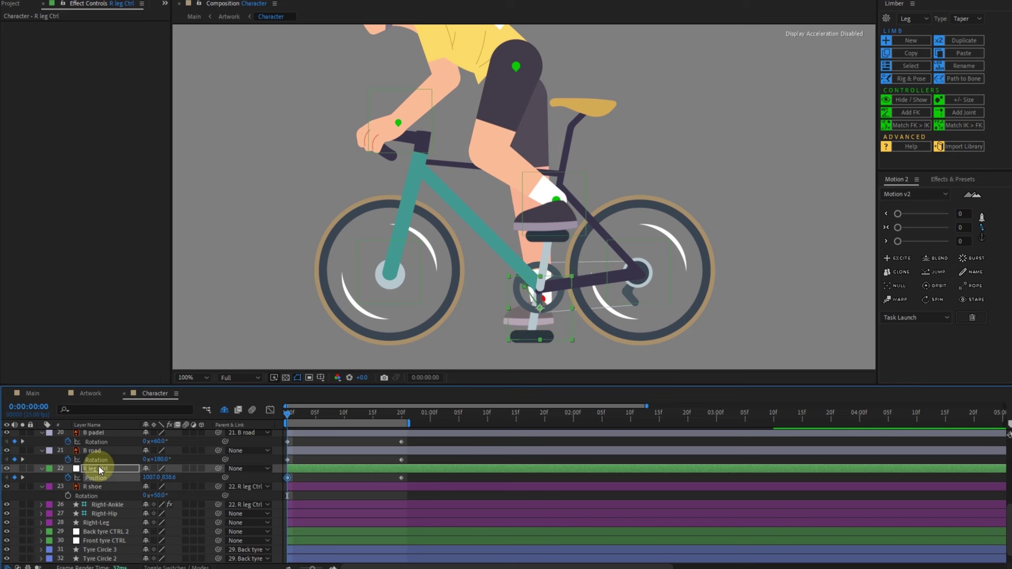
key("Down")
key("Page_Down")
key("Page_Down")
key("Page_Down")
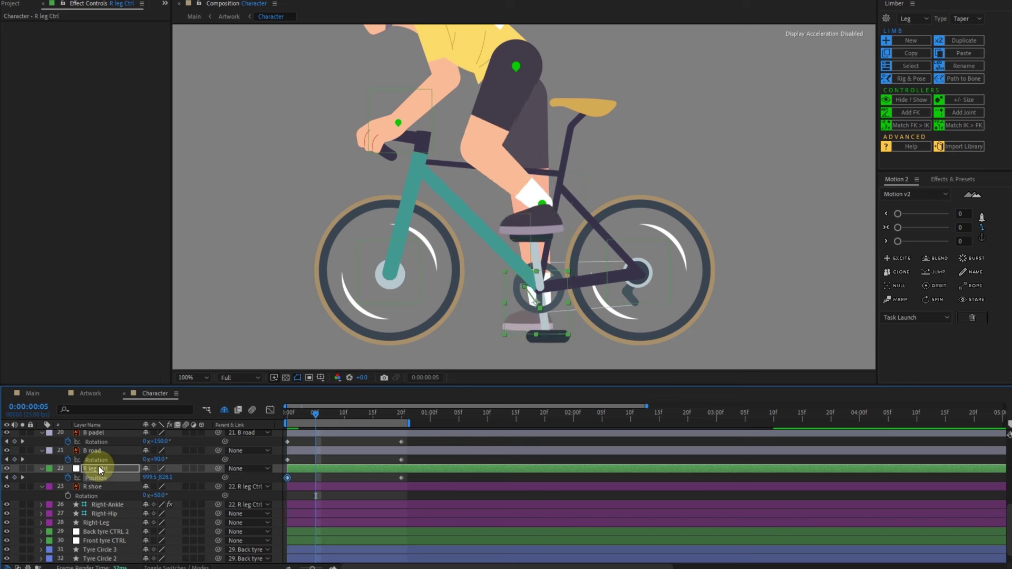
key("shift+Up")
key("shift+Up")
key("shift+Up")
key("shift+Up")
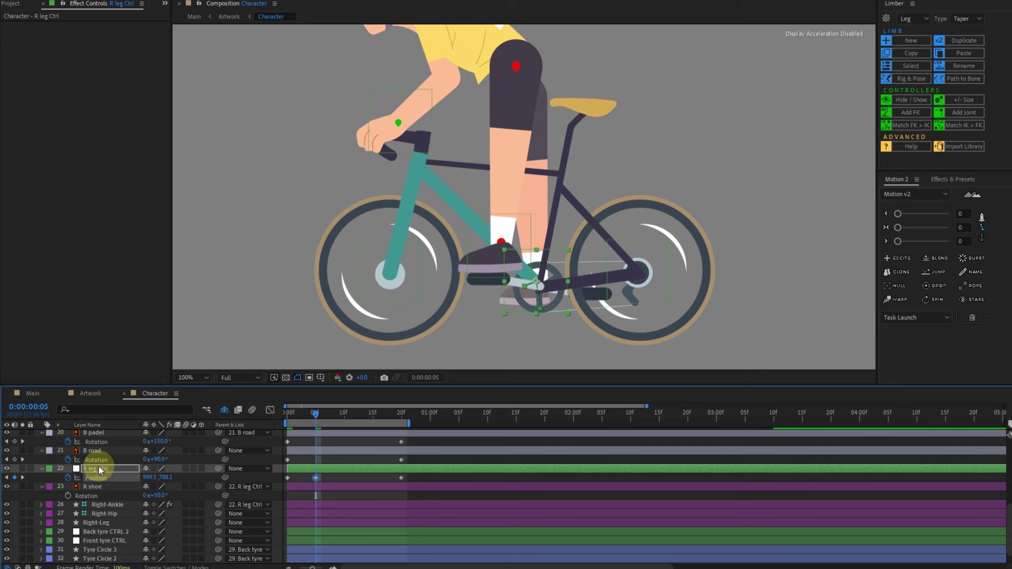
- Solo the leg and pedal layers from B padel down to Right-Leg
left_click(105, 434)
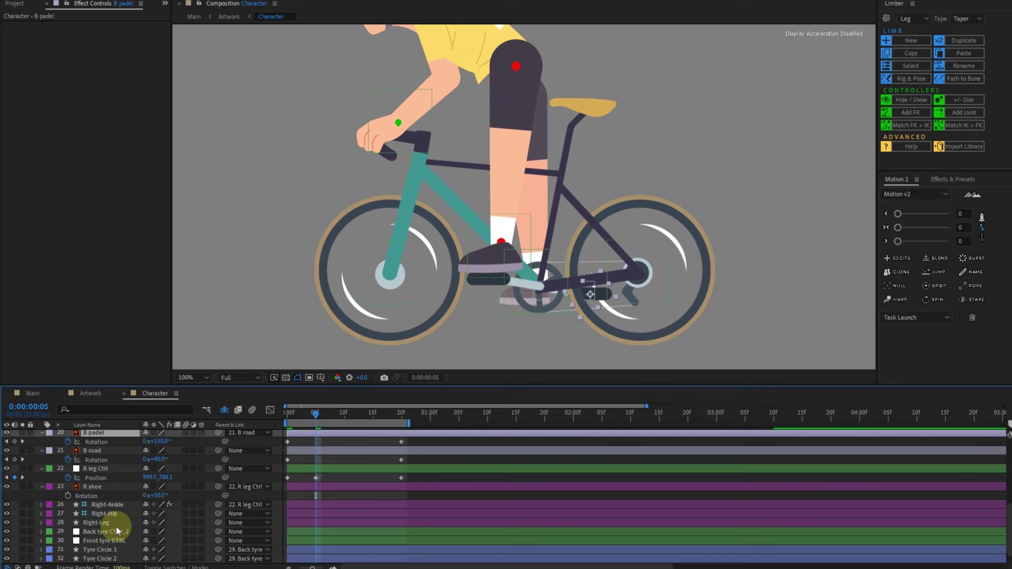
left_click(106, 522, "shift")
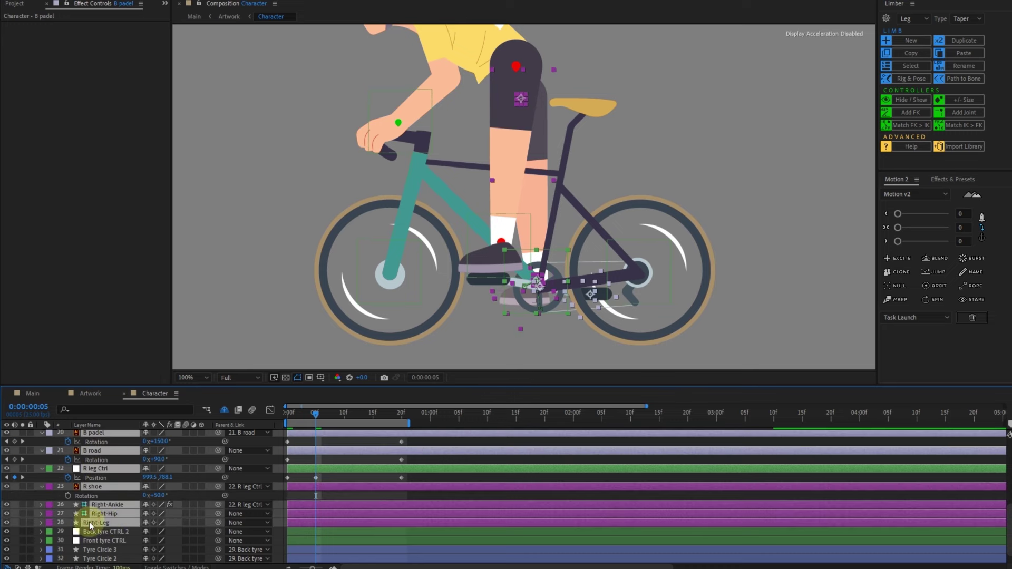
left_click(23, 523)
- Move R leg Ctrl right and up at frame 5 to reposition the foot
left_click(315, 480)
key("shift+Up")
key("shift+Up")
key("shift+Right")
key("shift+Right")
key("shift+Right")
key("shift+Right")
key("shift+Right")
key("shift+Right")
key("shift+Right")
key("shift+Right")
key("shift+Right")
key("shift+Right")
key("shift+Right")
key("shift+Up")
key("shift+Right")
key("shift+Right")
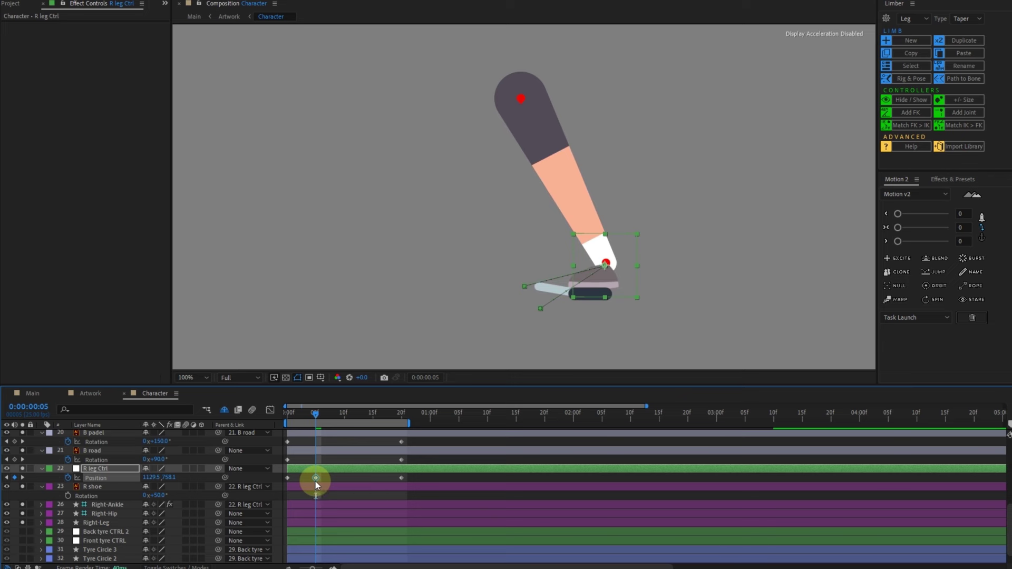
key("Left")
key("Left")
key("Left")
key("Left")
key("Left")
key("Left")
key("Up")
key("Up")
key("Up")
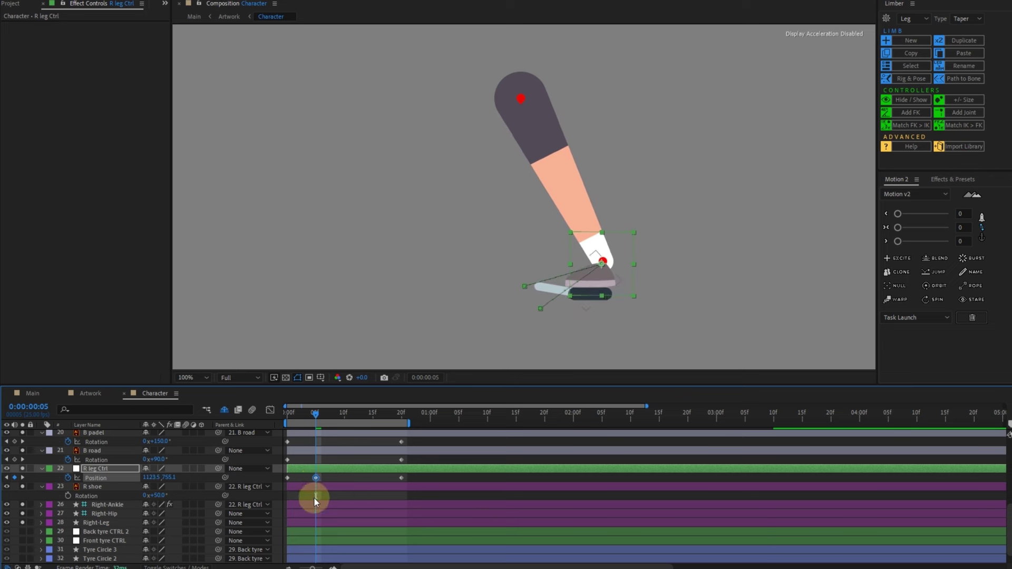
- Shift the Right-Ankle controller slightly left to flex the leg
left_click(314, 488)
left_click(314, 506)
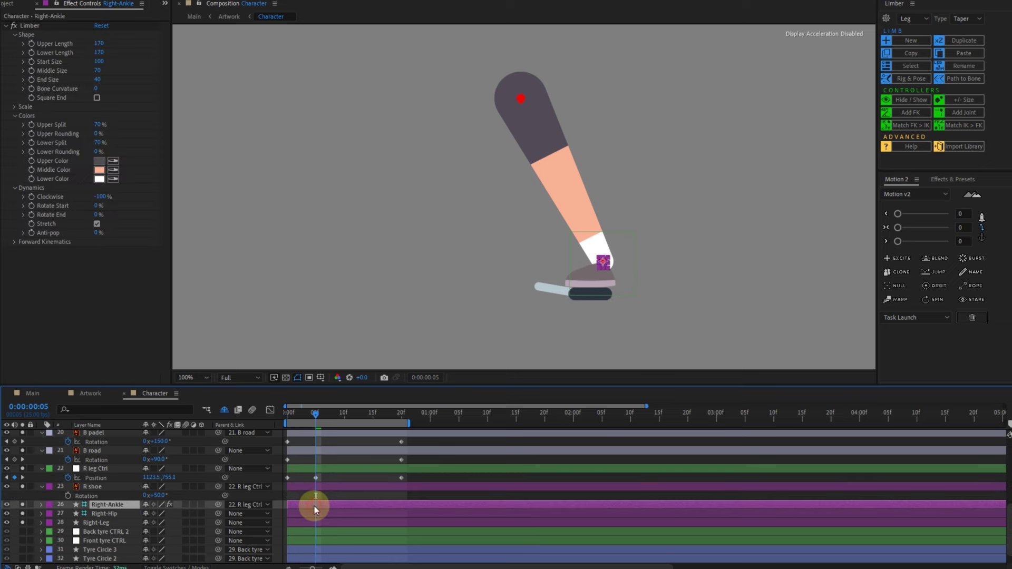
left_click(602, 265)
left_click_drag(602, 266, 596, 264)
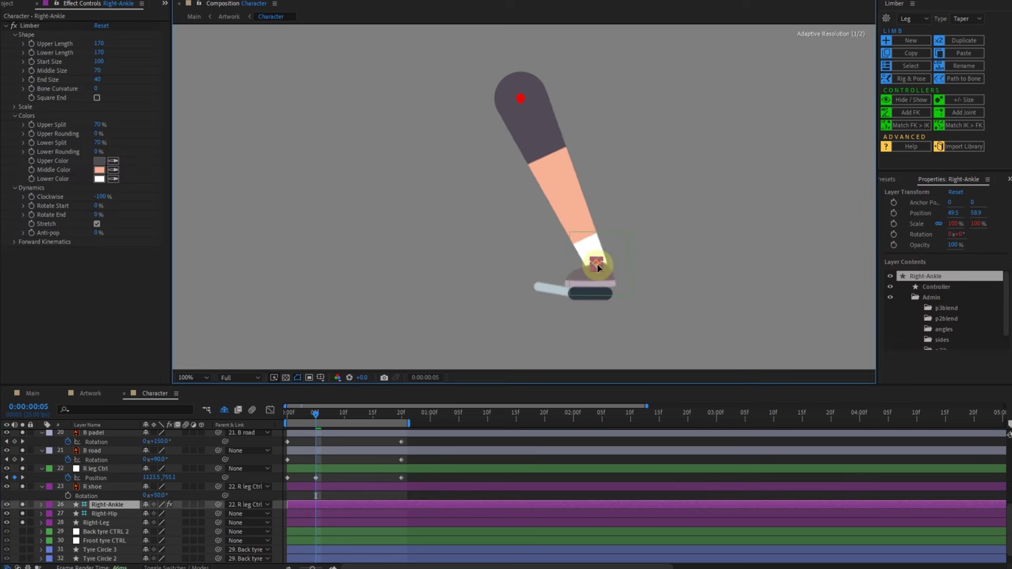
- At frame 10, key R leg Ctrl Position with the foot raised up and left
key("Page_Down")
key("Page_Down")
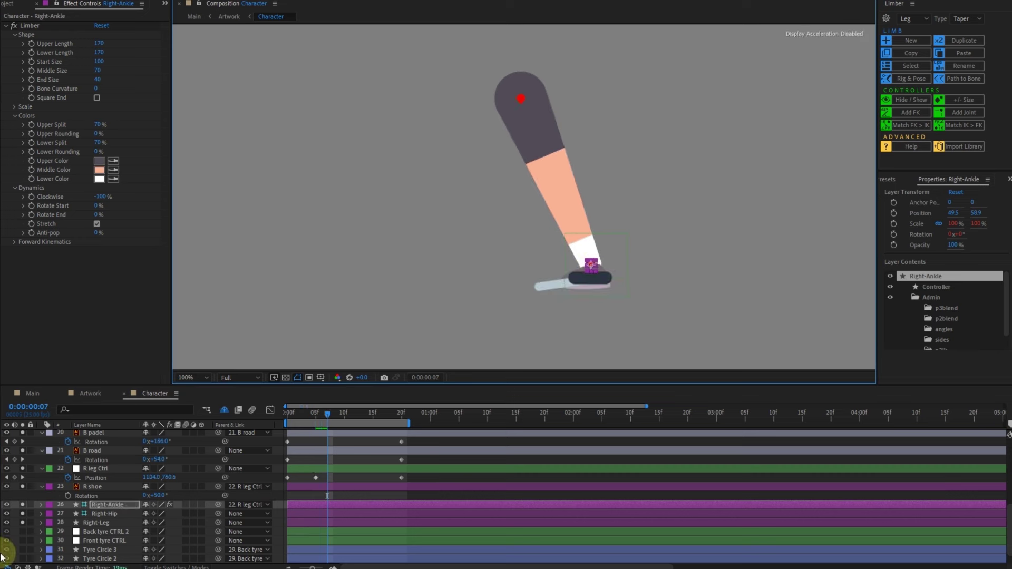
key("Page_Down")
key("Page_Down")
key("Page_Down")
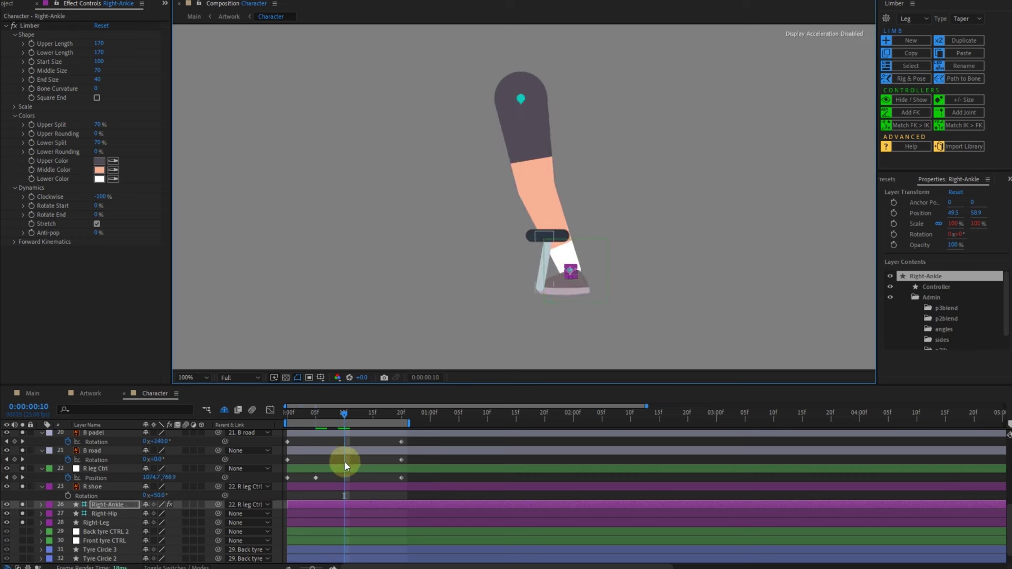
left_click(316, 477)
key("shift+Up")
key("shift+Up")
key("shift+Up")
key("shift+Up")
key("shift+Up")
key("shift+Up")
key("shift+Up")
key("shift+Left")
key("shift+Left")
key("shift+Up")
key("shift+Left")
key("shift+Left")
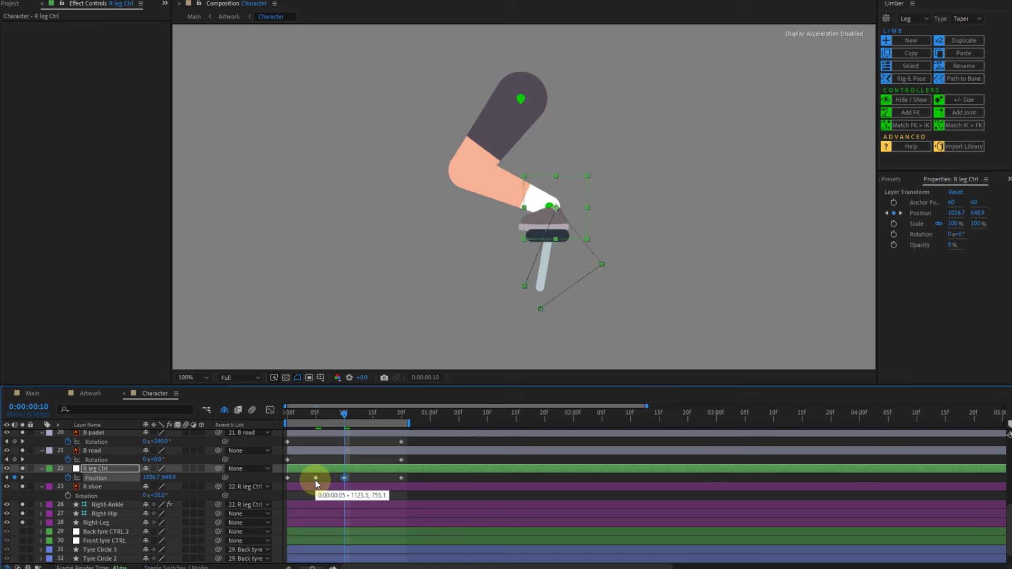
key("Right")
key("Right")
key("Up")
key("Up")
key("Up")
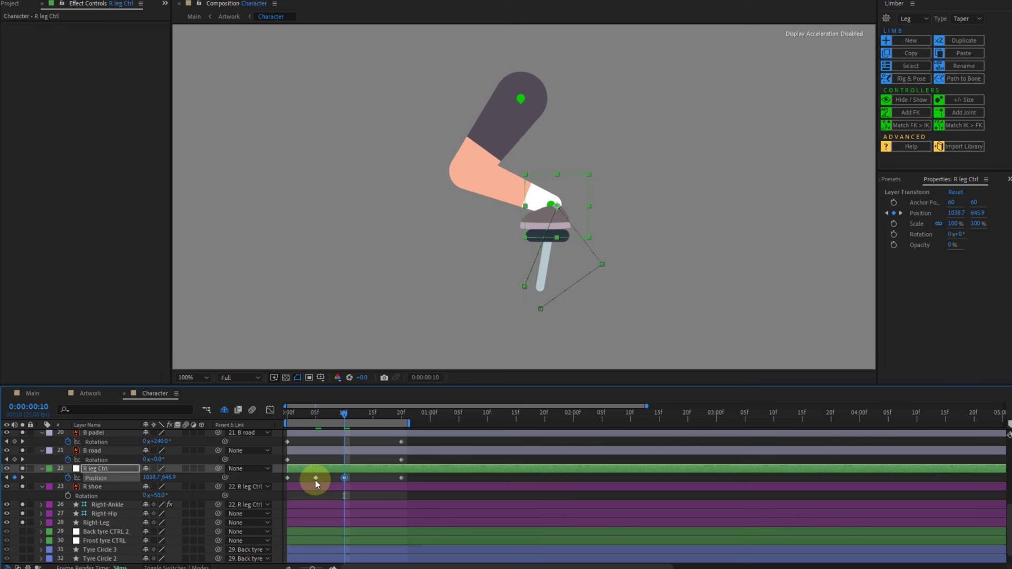
- At frame 15, key the foot controller moved further left and slightly down
key("space")
key("Page_Up")
key("shift+Left")
key("shift+Left")
key("shift+Left")
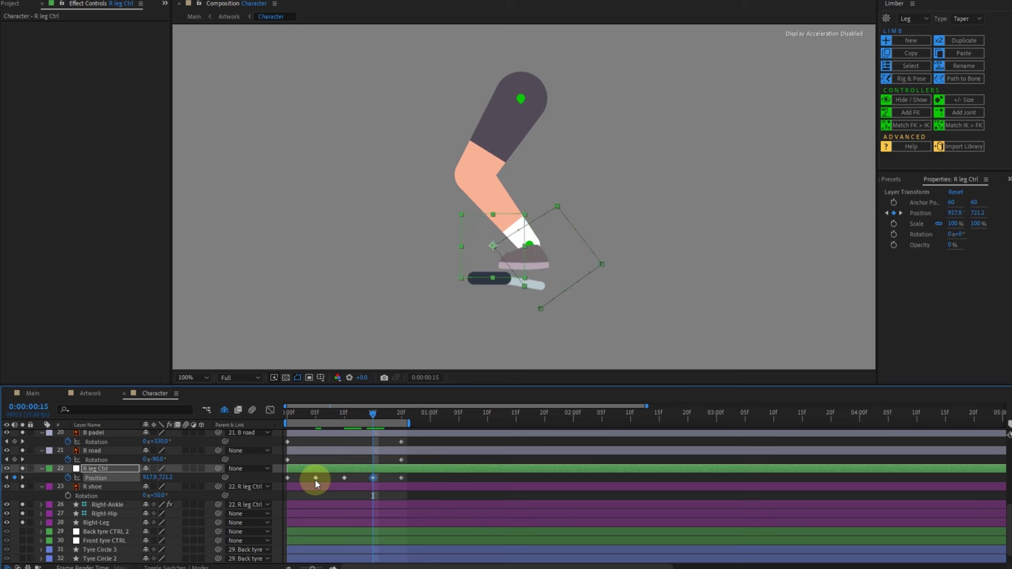
key("shift+Left")
key("Down")
key("Down")
key("Down")
key("Down")
key("Down")
key("Down")
- Paste the frame 0 foot position at frame 20 to close the loop
key("k")
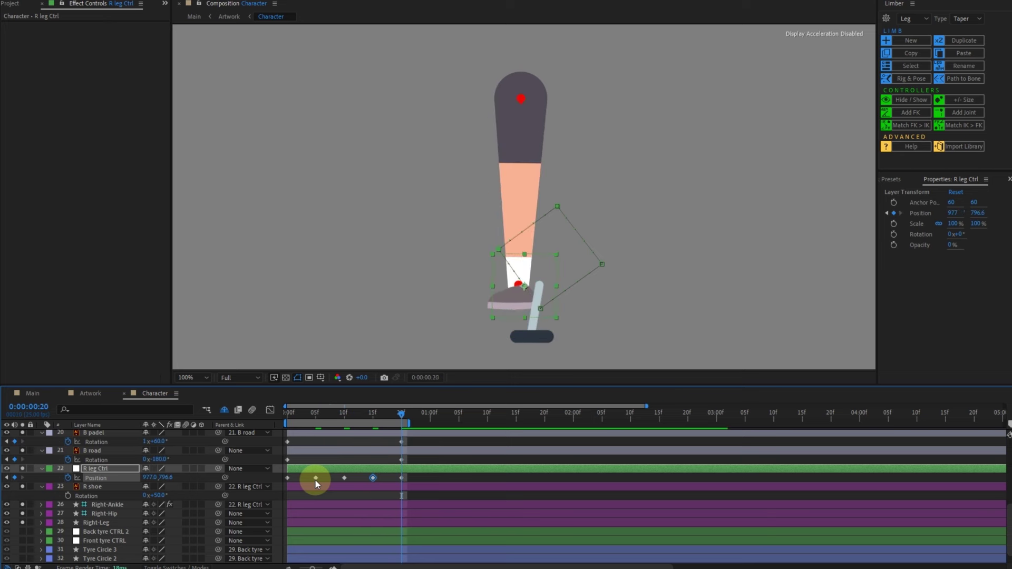
left_click(284, 478)
key("ctrl+v")
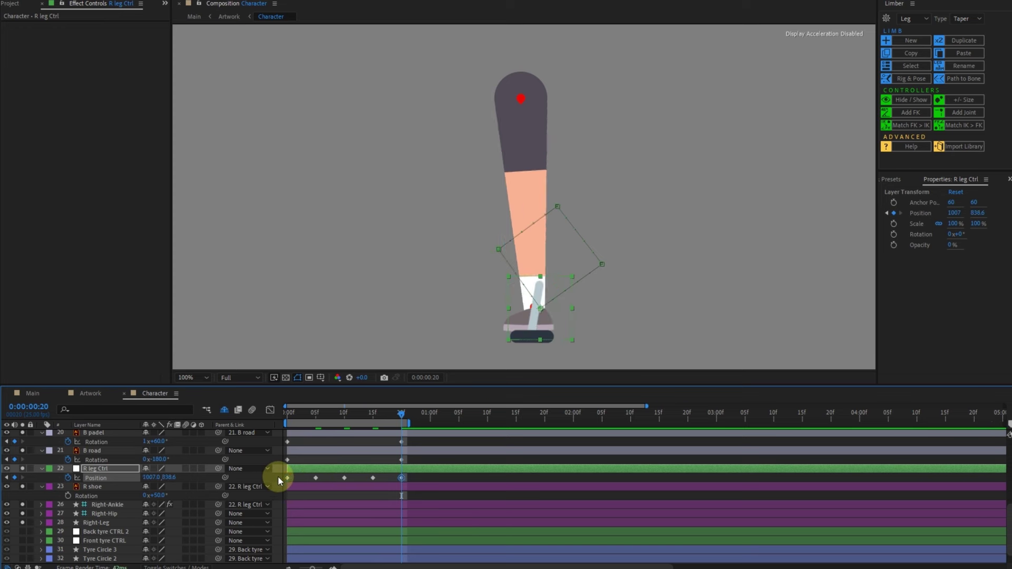
- Drag the motion-path handles so the foot's path curves into a rounded arc
left_click(496, 249)
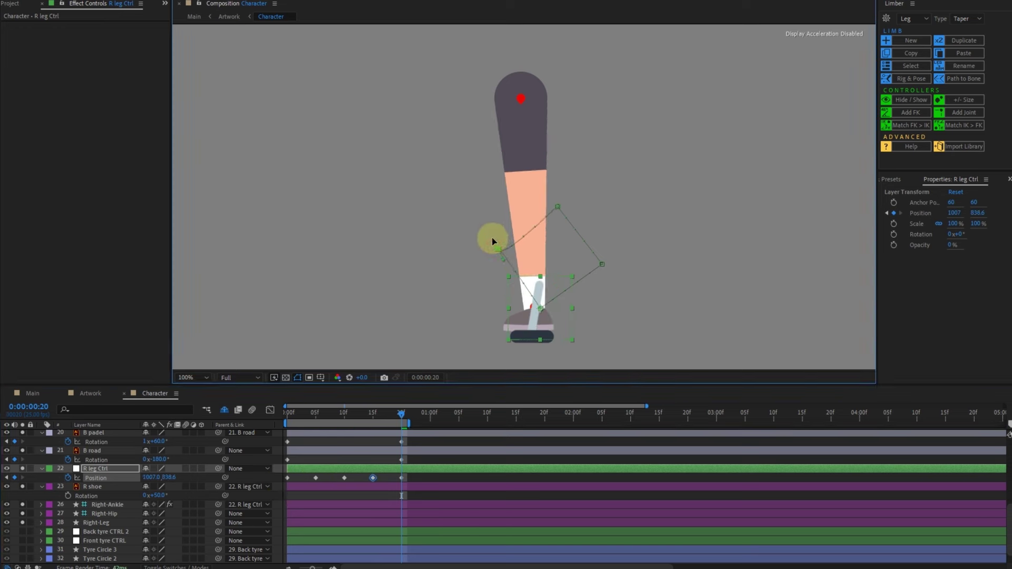
left_click(558, 207)
left_click_drag(537, 205, 605, 258)
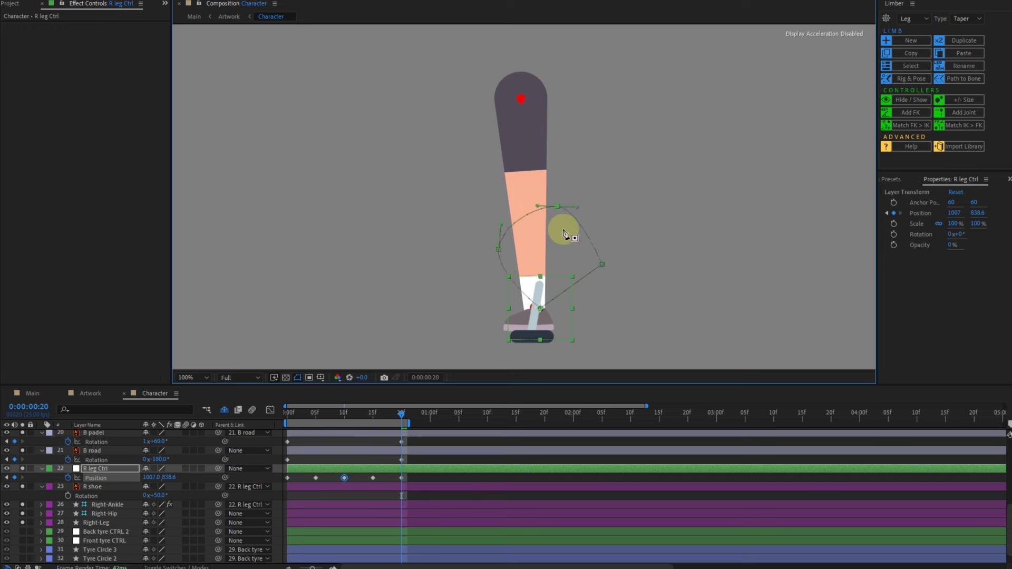
left_click(602, 263)
left_click_drag(540, 310, 569, 309)
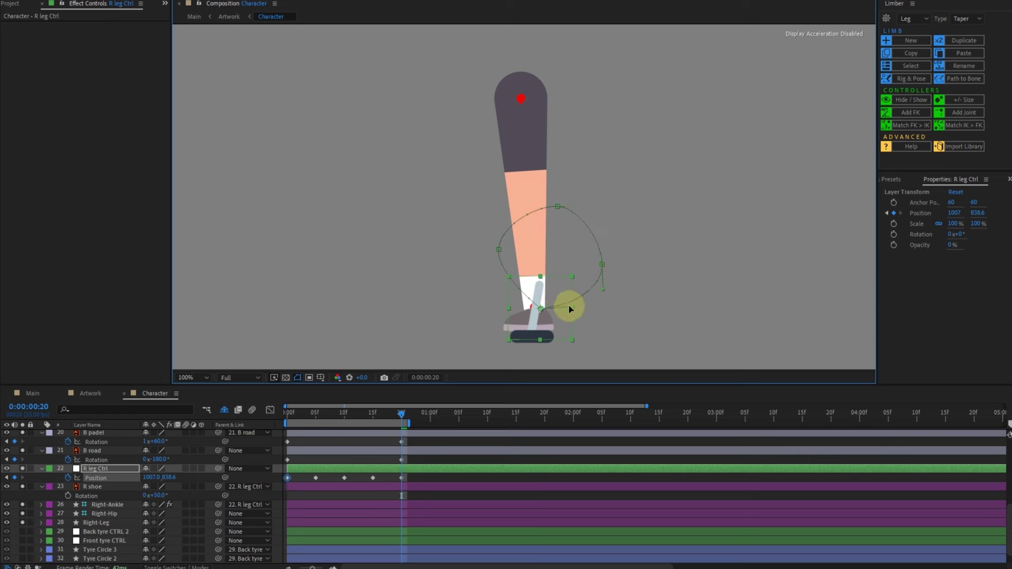
left_click(100, 522)
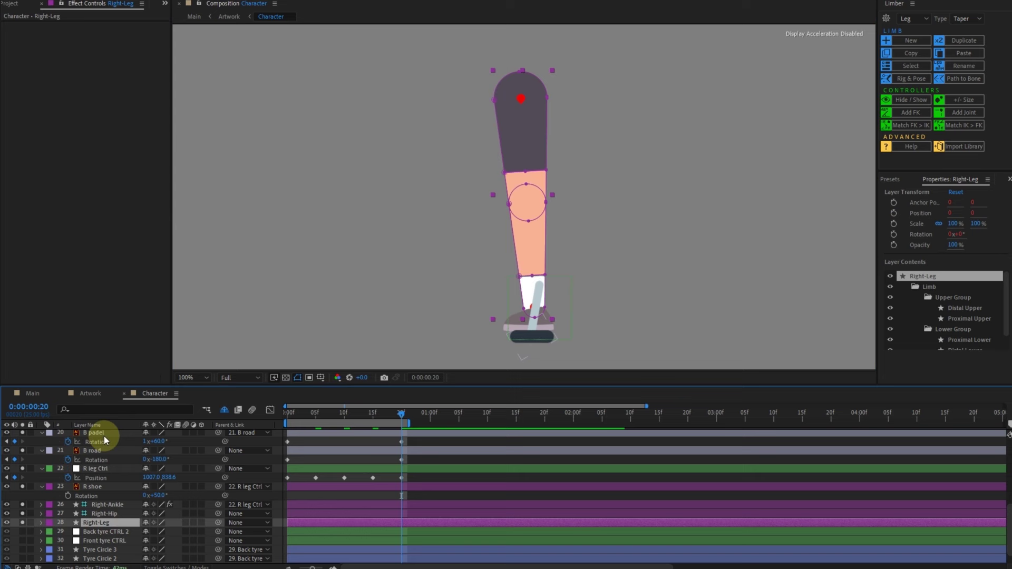
- Unsolo the seven isolated layers so the whole cyclist shows, then deselect all
left_click(98, 433, "shift")
left_click(22, 432)
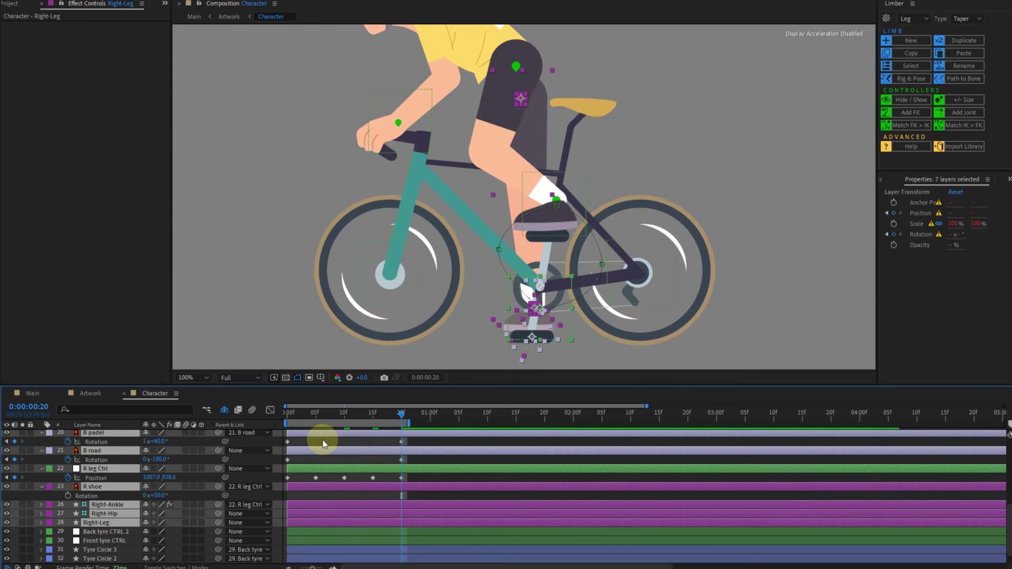
left_click(323, 442)
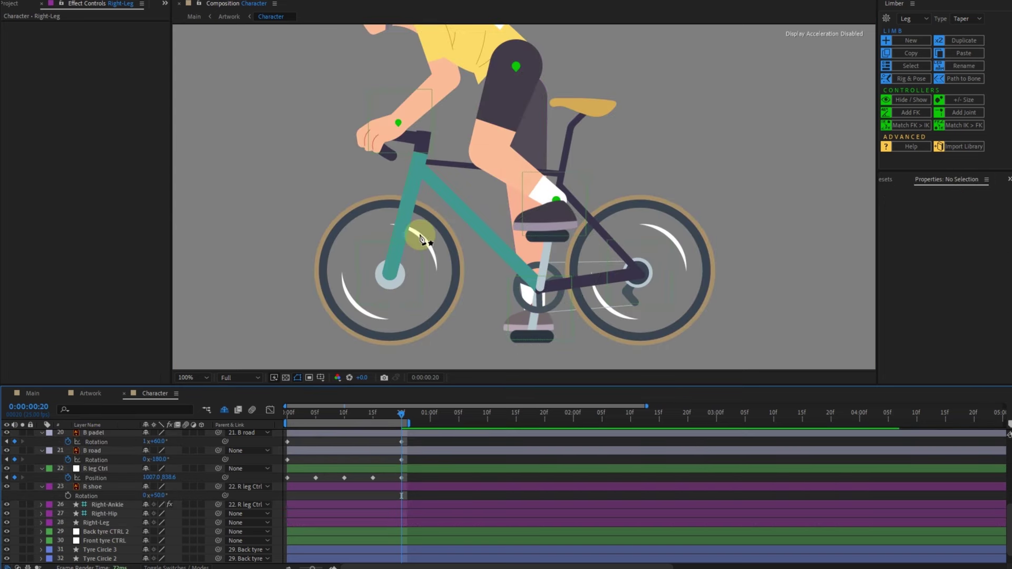
- Zoom out to the whole bike and play the pedaling loop from the start
key("Home")
key("comma")
key("space")
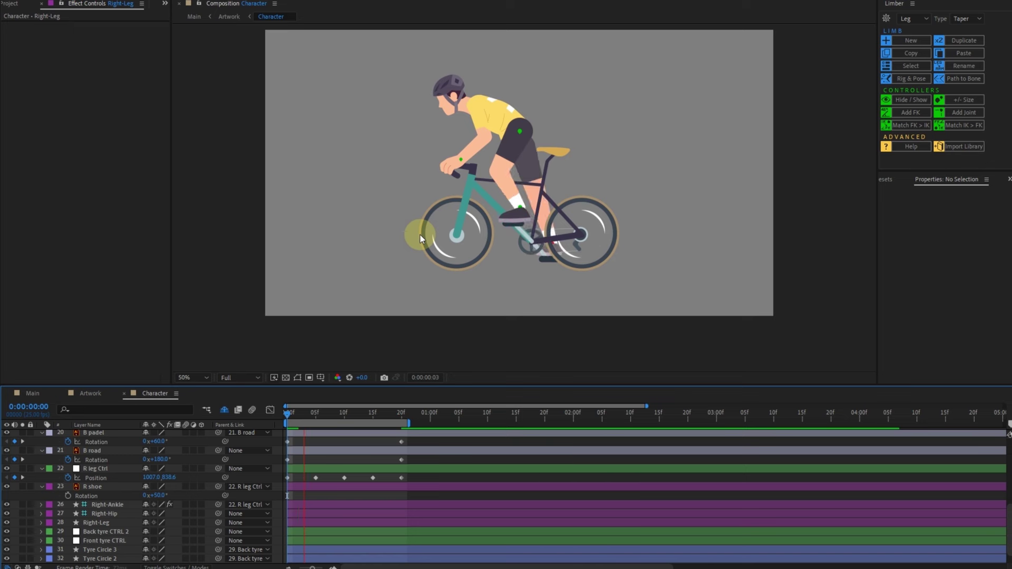
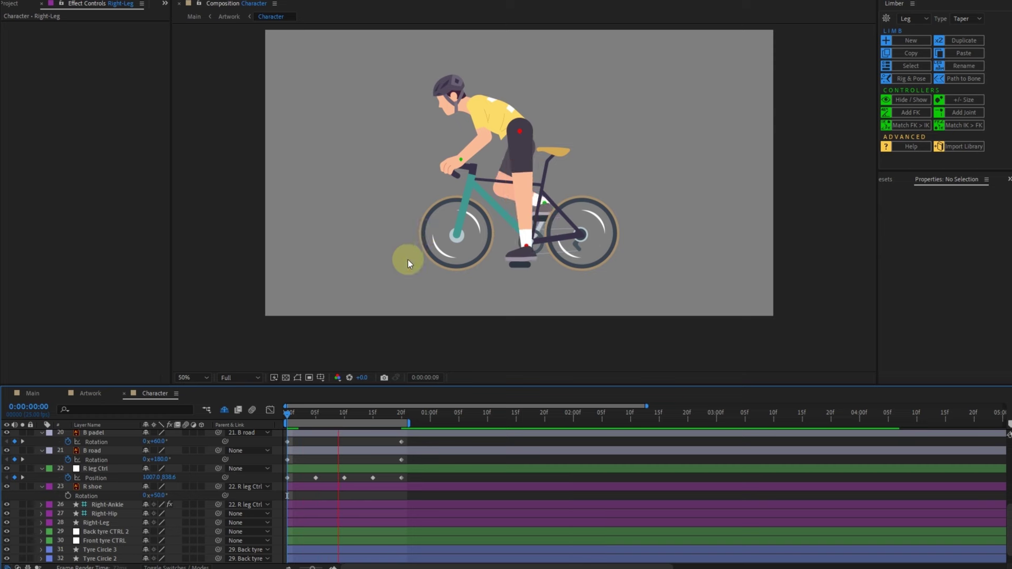
- Stop playback at frame 9 and collapse the keyframed rotation properties back to plain layer rows
key("space")
scroll(110, 511, "up", 3)
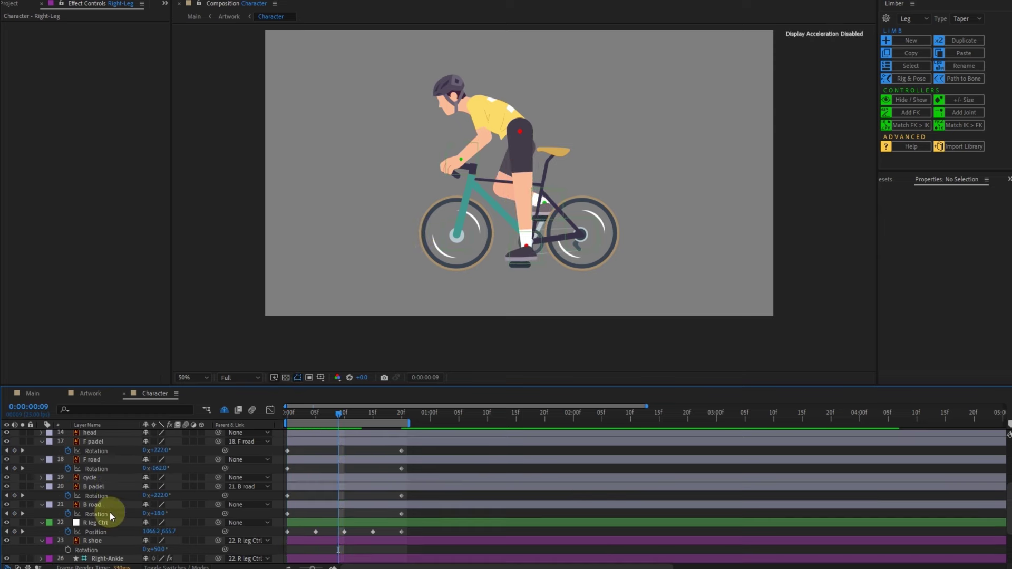
scroll(112, 488, "up", 3)
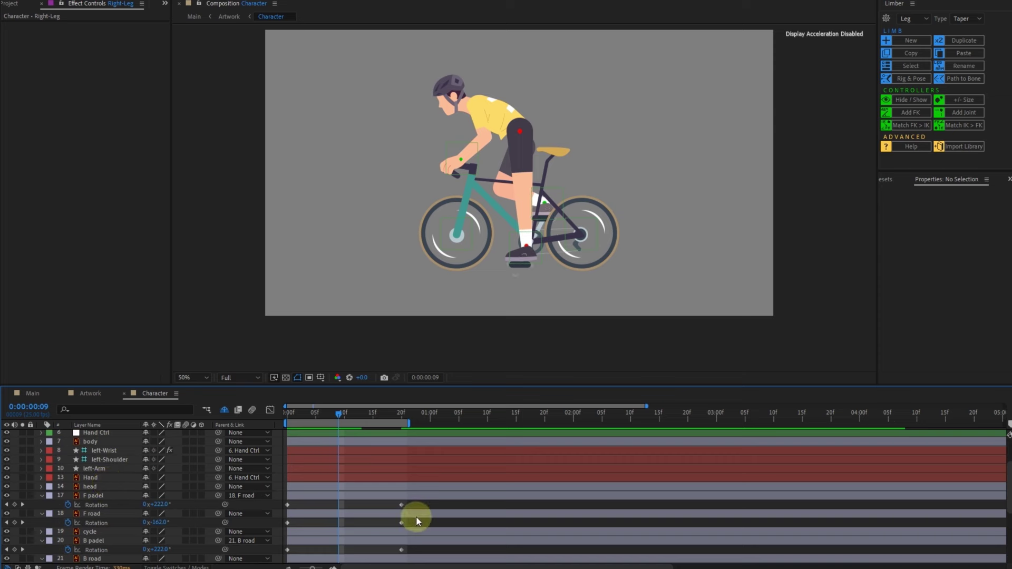
key("u")
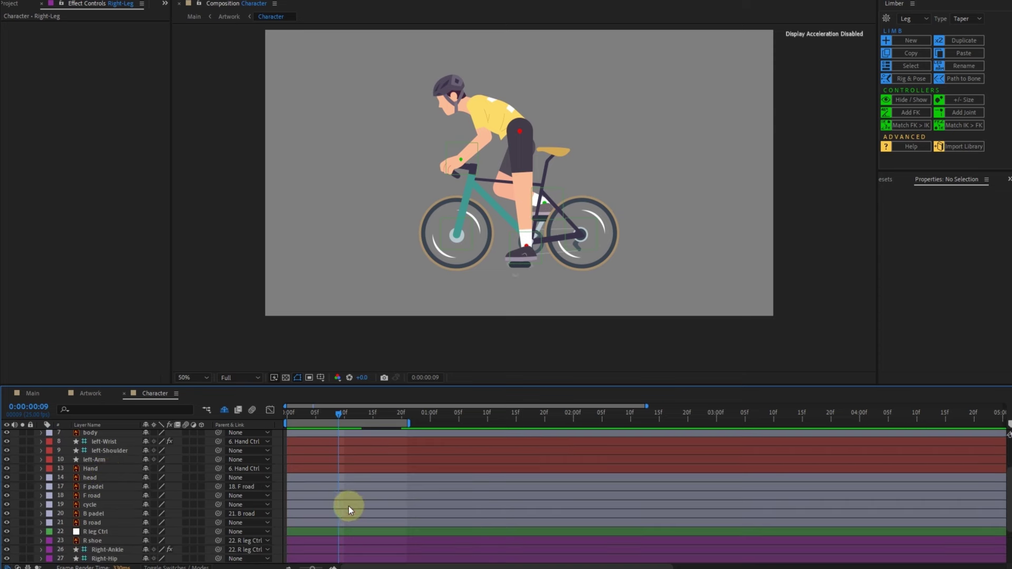
scroll(100, 478, "up", 3)
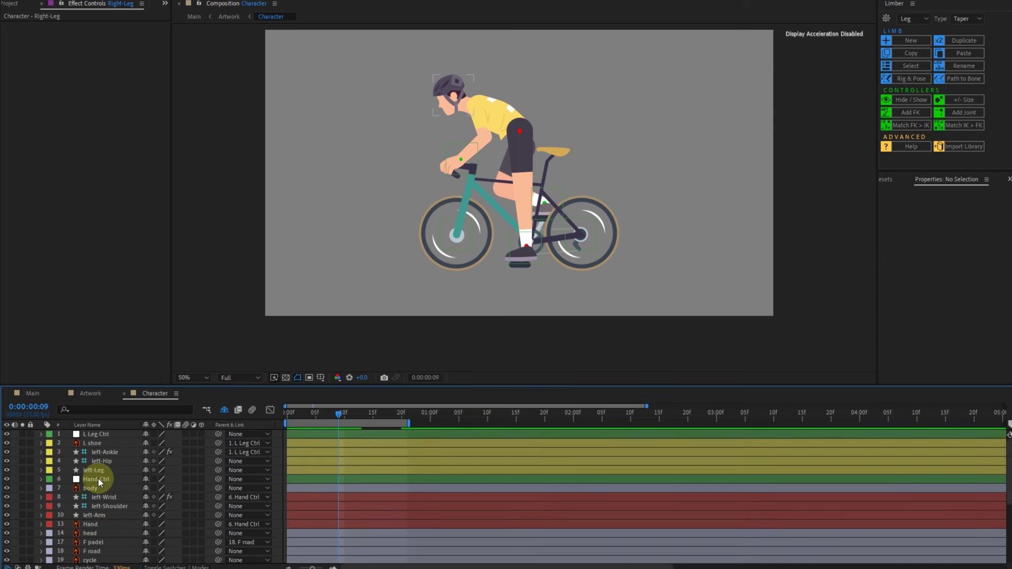
- Create a body Outlines shape layer from the body layer's vector artwork
right_click(90, 490)
mouse_move(155, 390)
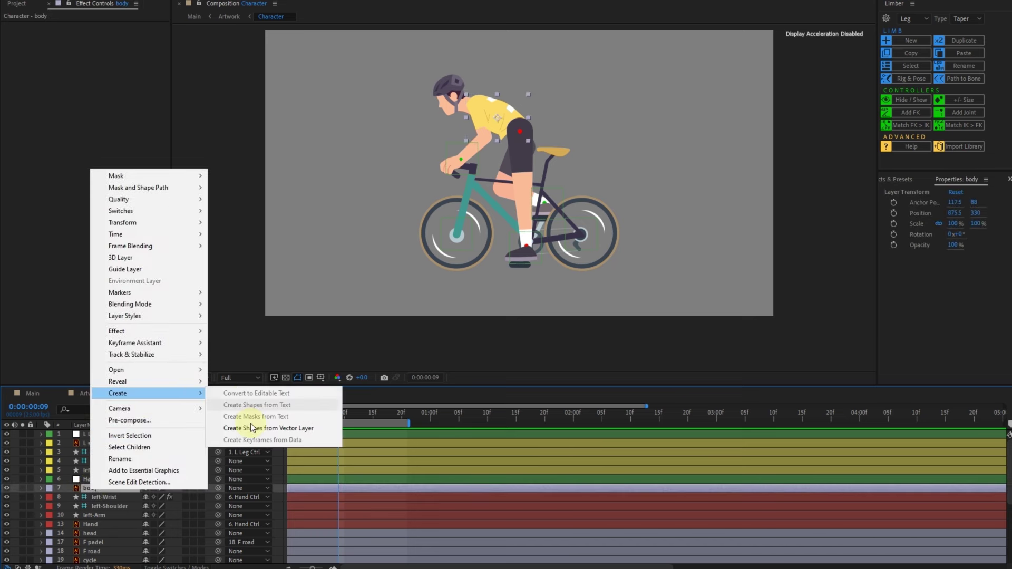
left_click(251, 423)
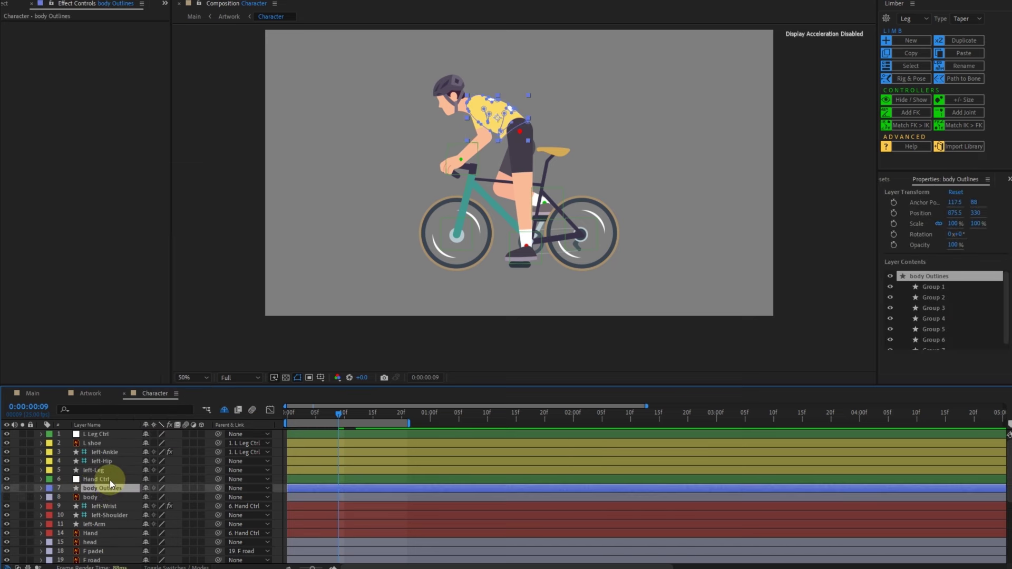
- Parent the left-Hip, Right-Hip, head and left-Shoulder layers to body Outlines
left_click(112, 462)
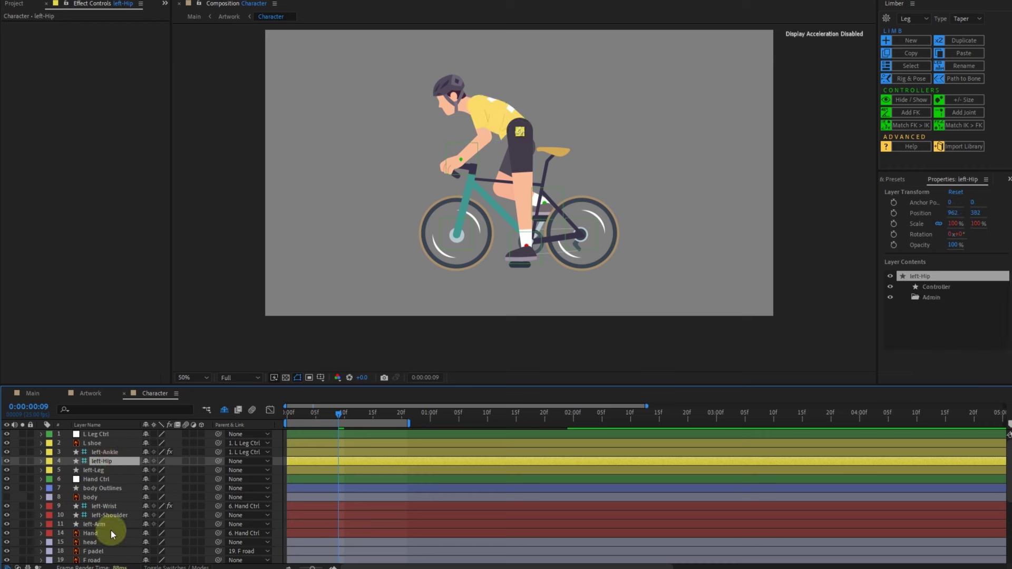
scroll(110, 530, "down", 2)
scroll(111, 535, "down", 4)
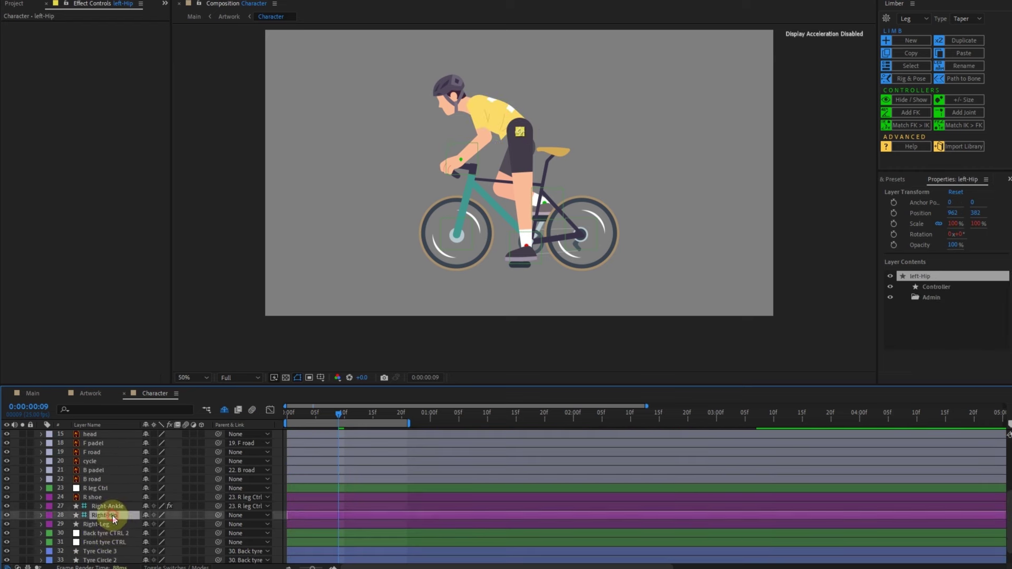
left_click(112, 515, "ctrl")
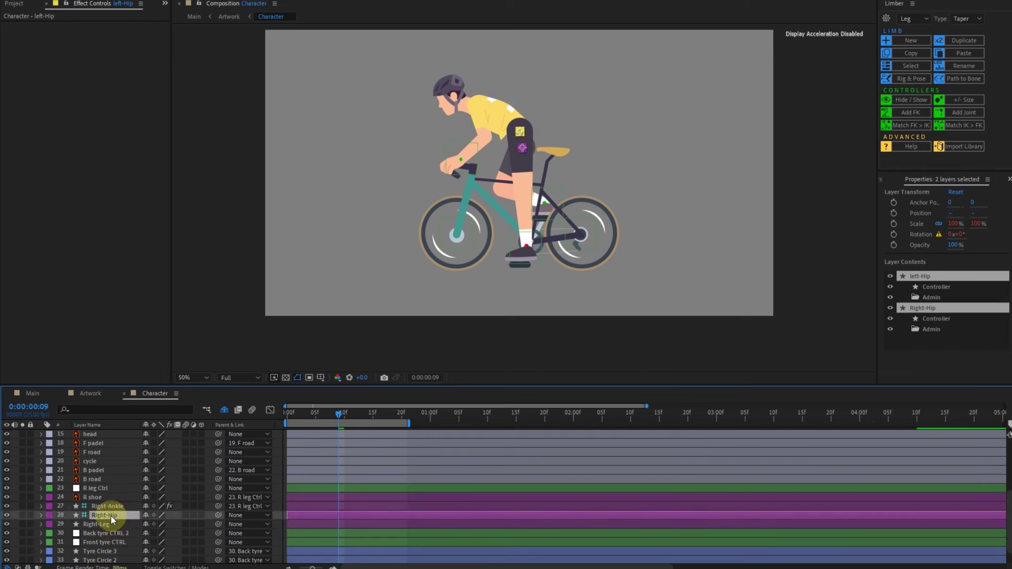
scroll(103, 460, "up", 2)
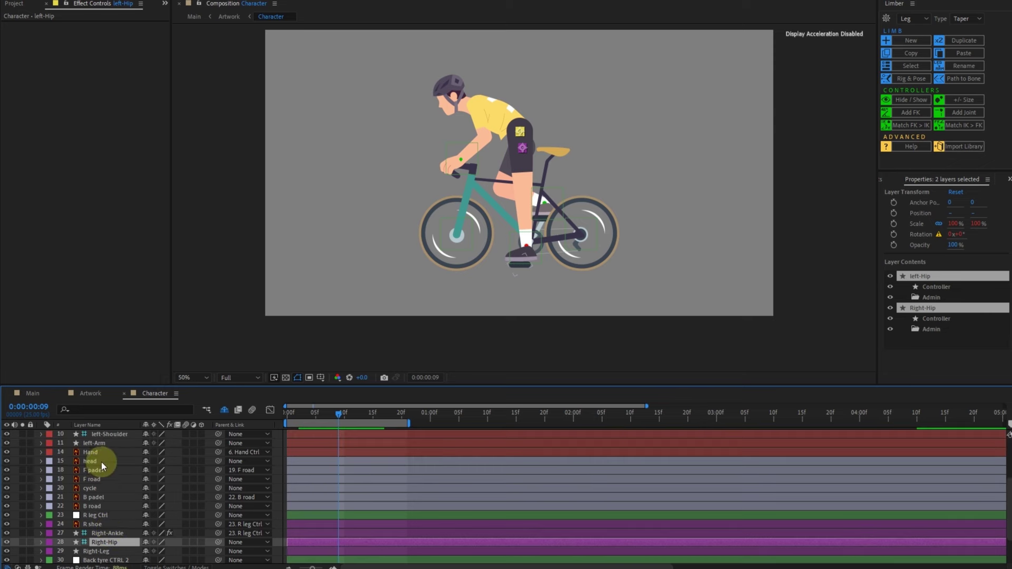
left_click(101, 461, "ctrl")
scroll(97, 476, "up", 2)
scroll(102, 488, "up", 2)
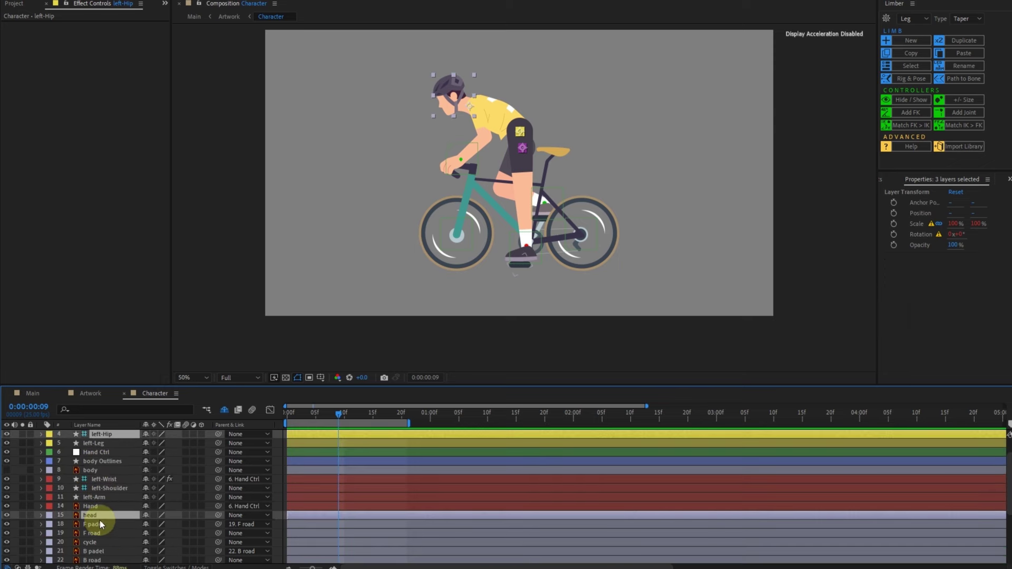
left_click(115, 488, "ctrl")
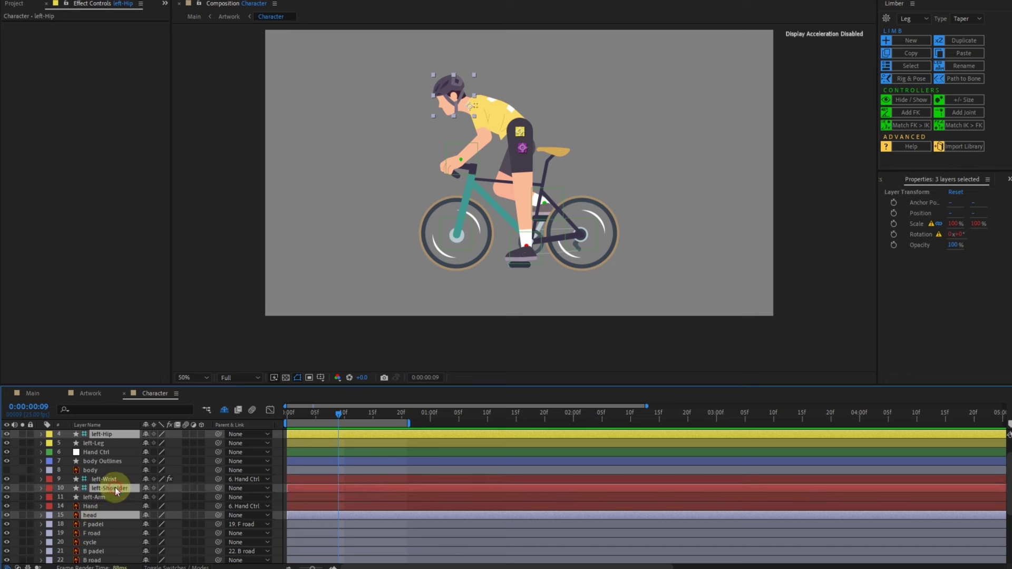
left_click(241, 487)
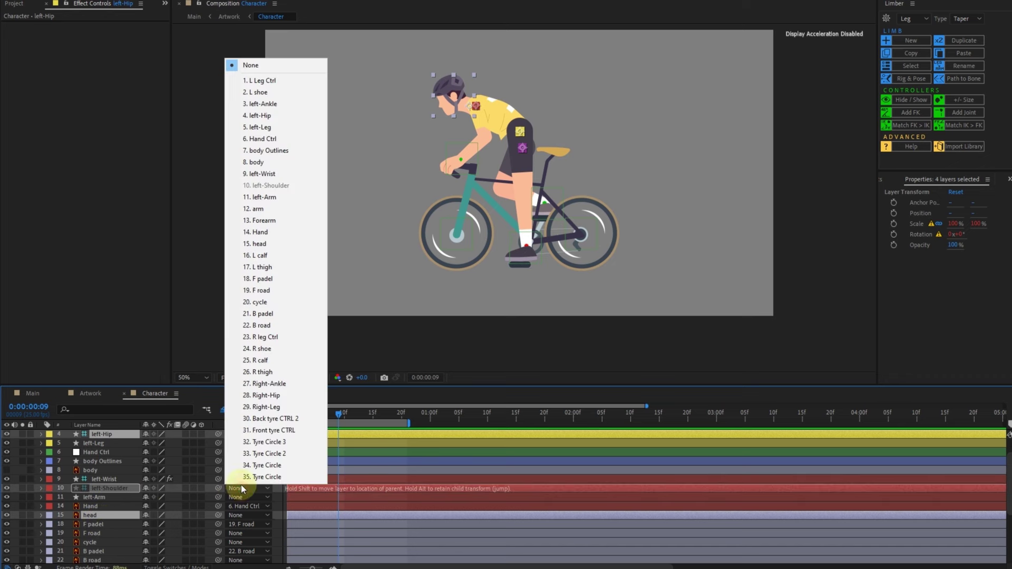
left_click(289, 151)
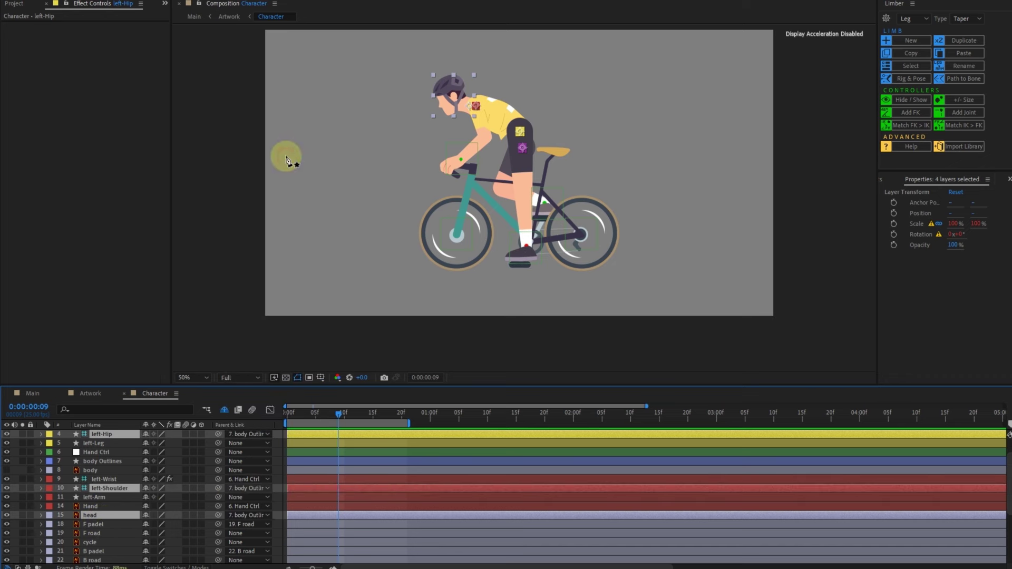
- Mark the original body layer shy to hide it, leaving body Outlines selected
left_click(95, 472)
left_click(145, 470)
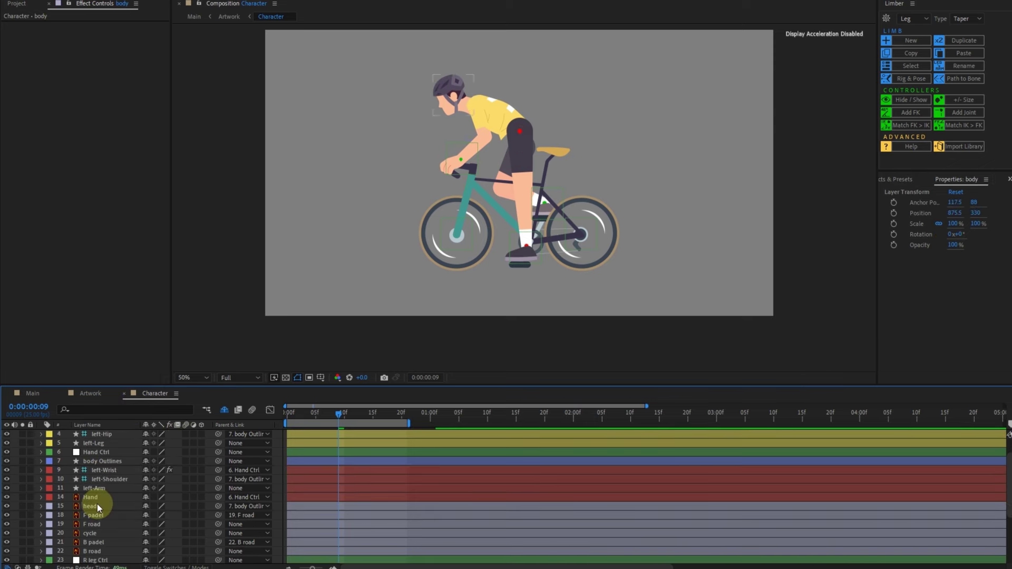
left_click(103, 462)
- Set Path (Group 7 > Path 1), Position and Rotation keyframes on body Outlines at frame 0
left_click(40, 462)
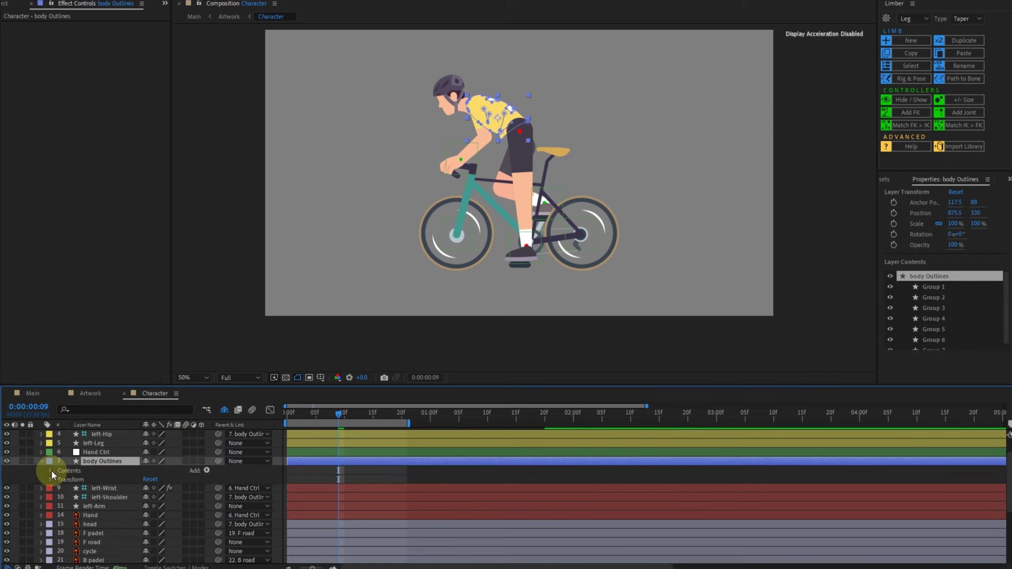
left_click(51, 471)
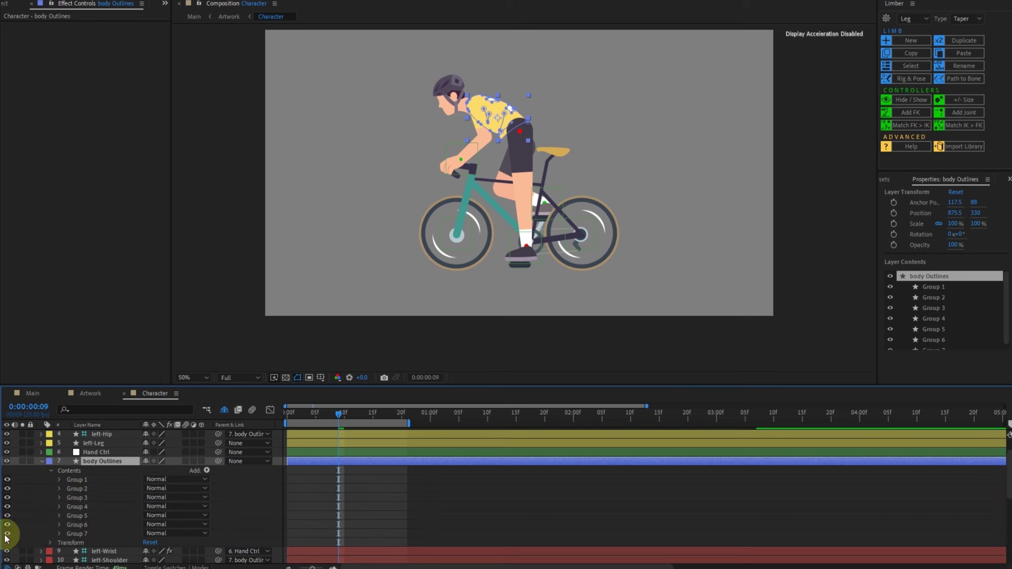
left_click(59, 533)
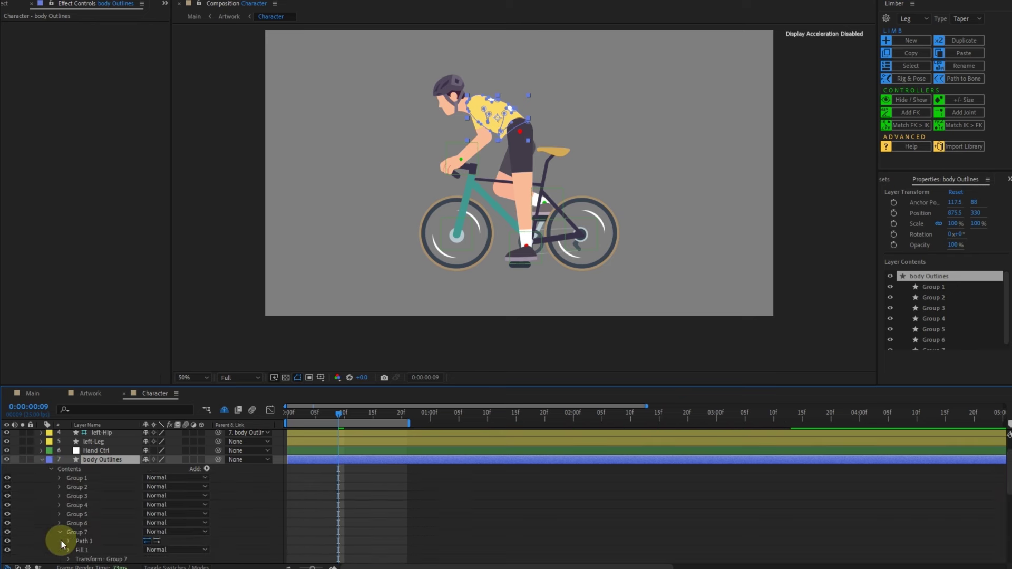
left_click(68, 541)
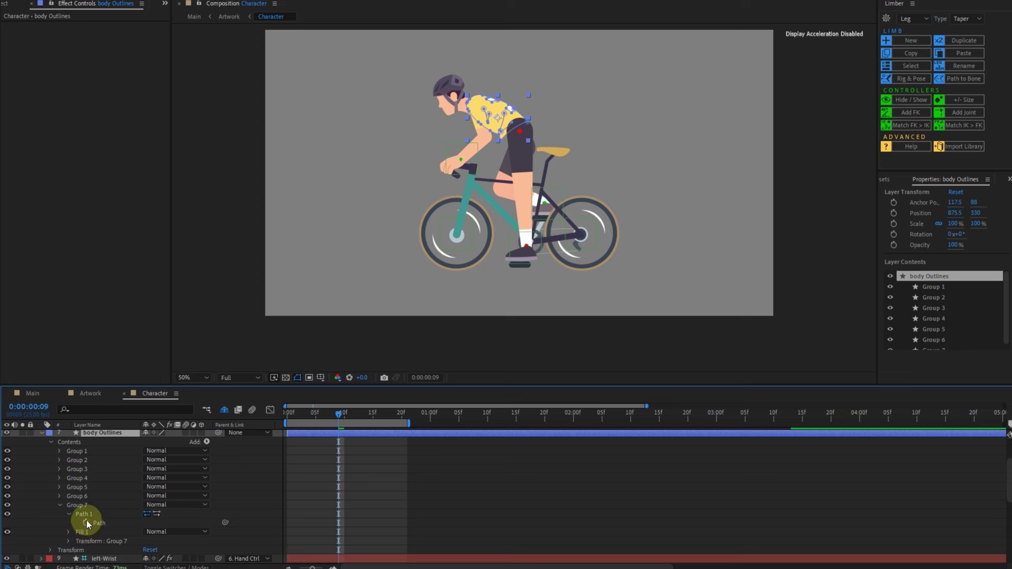
key("Home")
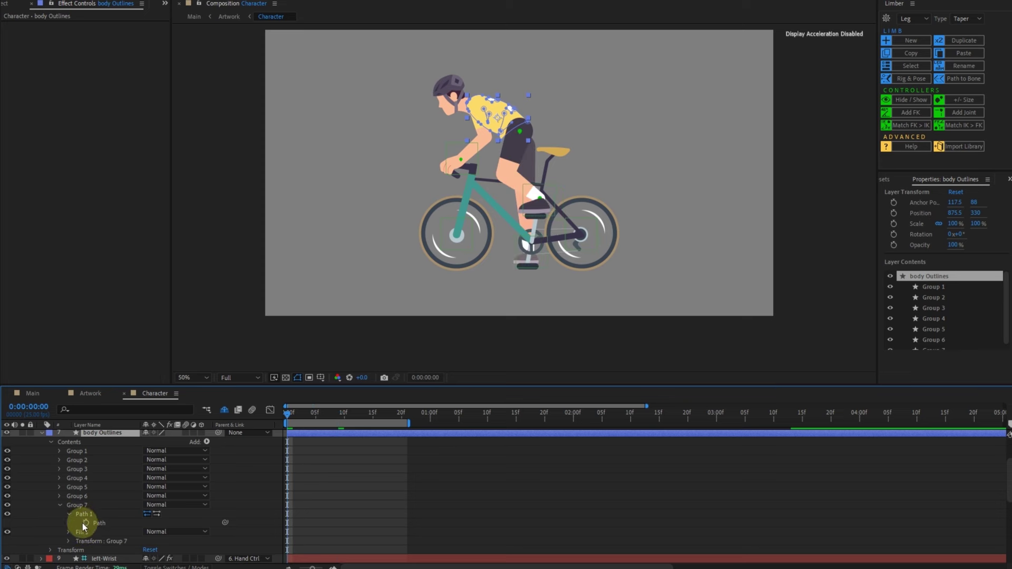
left_click(86, 523)
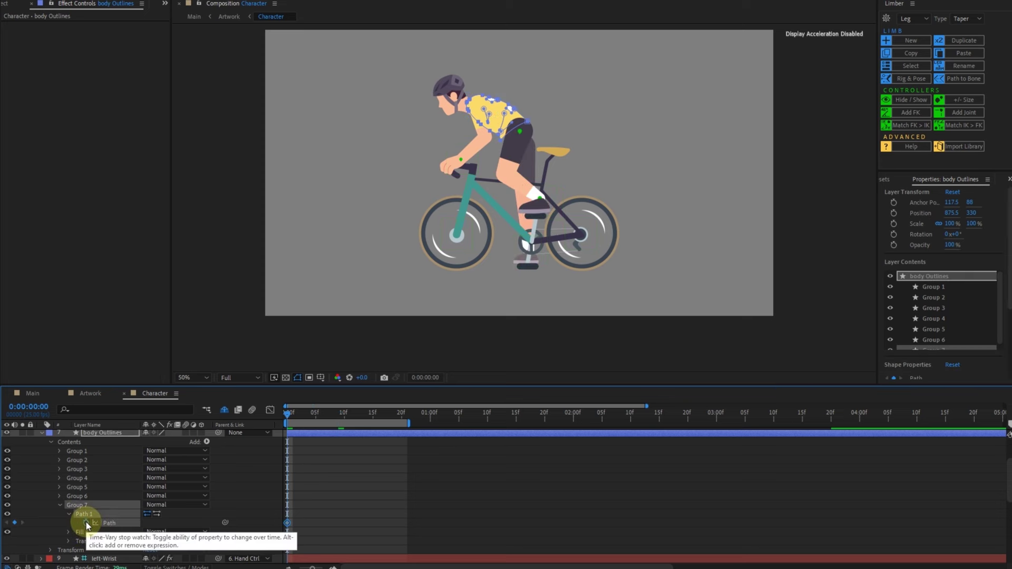
key("p")
key("shift+r")
left_click(67, 444)
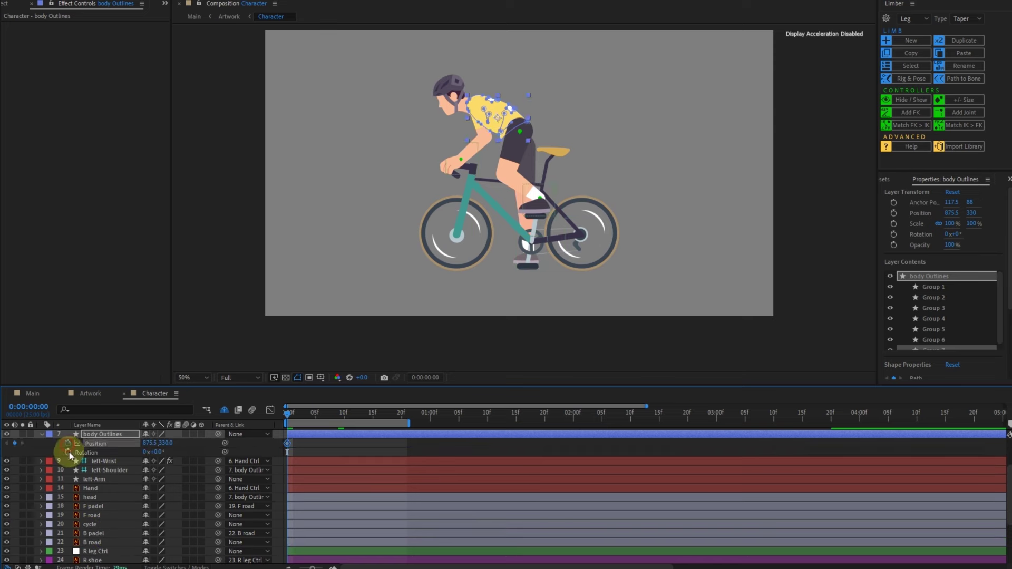
left_click(68, 452)
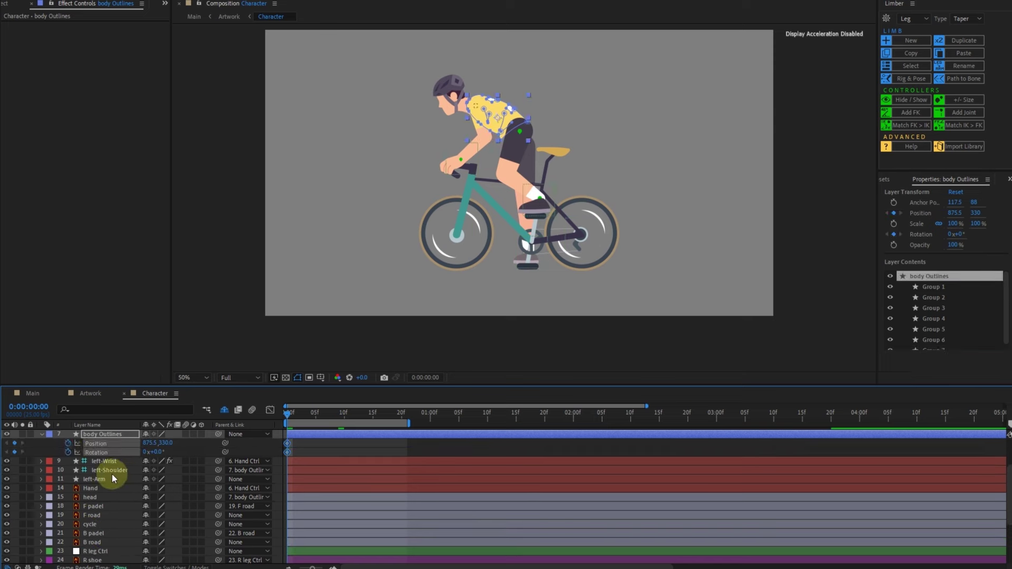
- At frame 10, nudge the torso down and right to position 935.5, 370
key("shift+Page_Down")
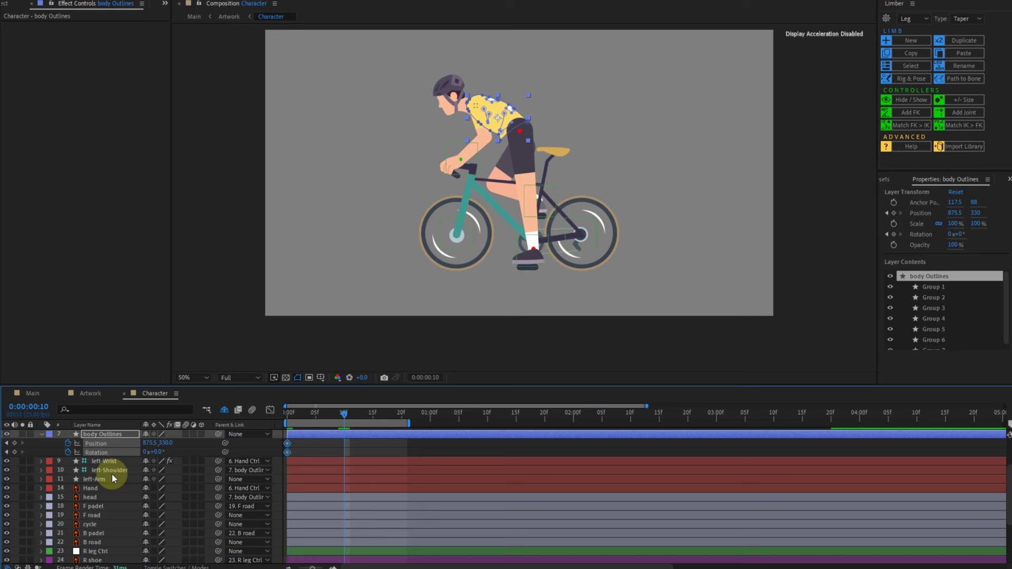
key("shift+Right")
key("shift+Right")
key("shift+Right")
key("shift+Right")
key("shift+Down")
key("shift+Down")
key("shift+Down")
key("shift+Down")
key("shift+Right")
key("shift+Right")
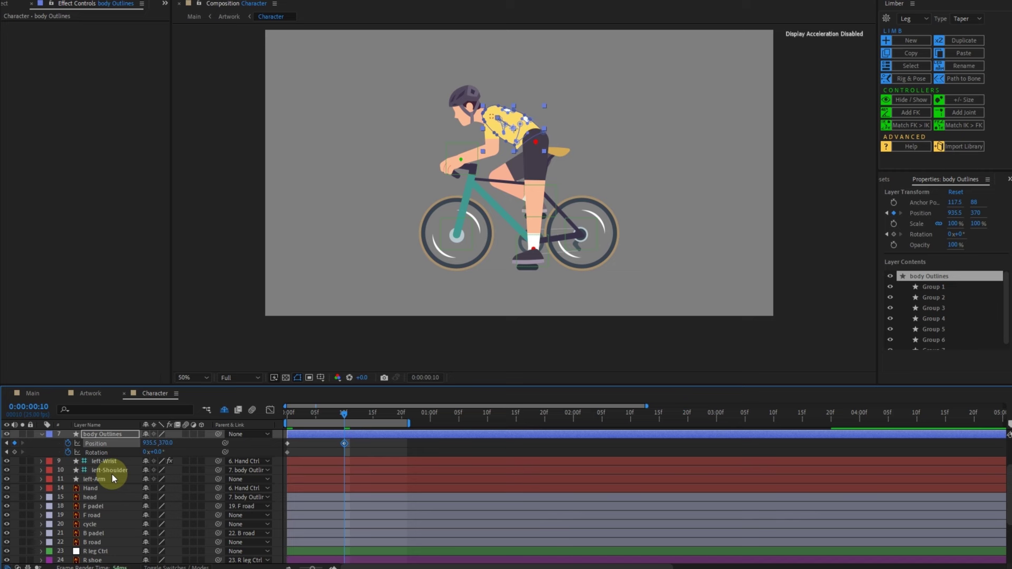
- Paste the starting position keyframe and add a rotation keyframe at frame 20
key("shift+Page_Down")
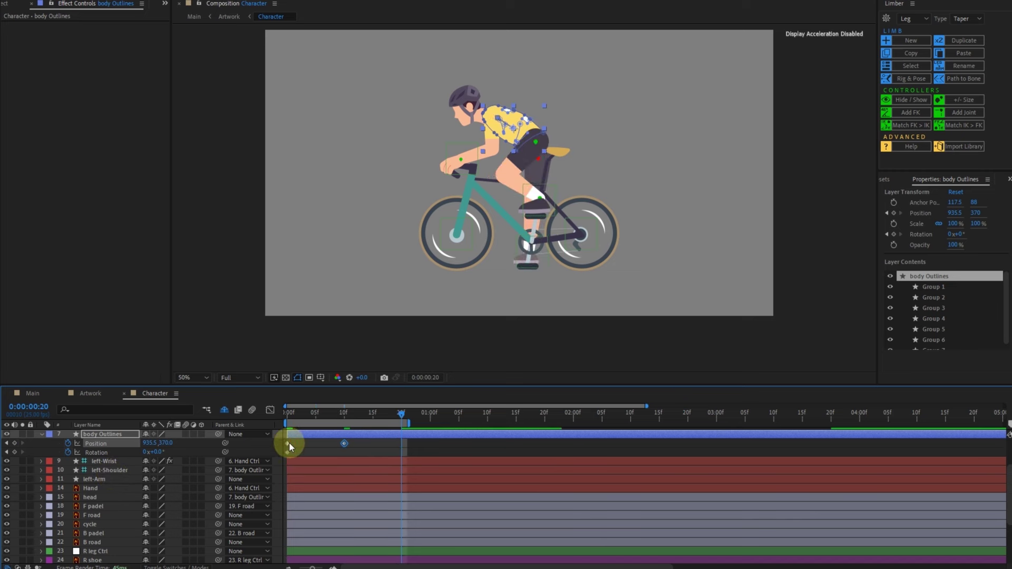
left_click(288, 442)
key("ctrl+c")
key("ctrl+v")
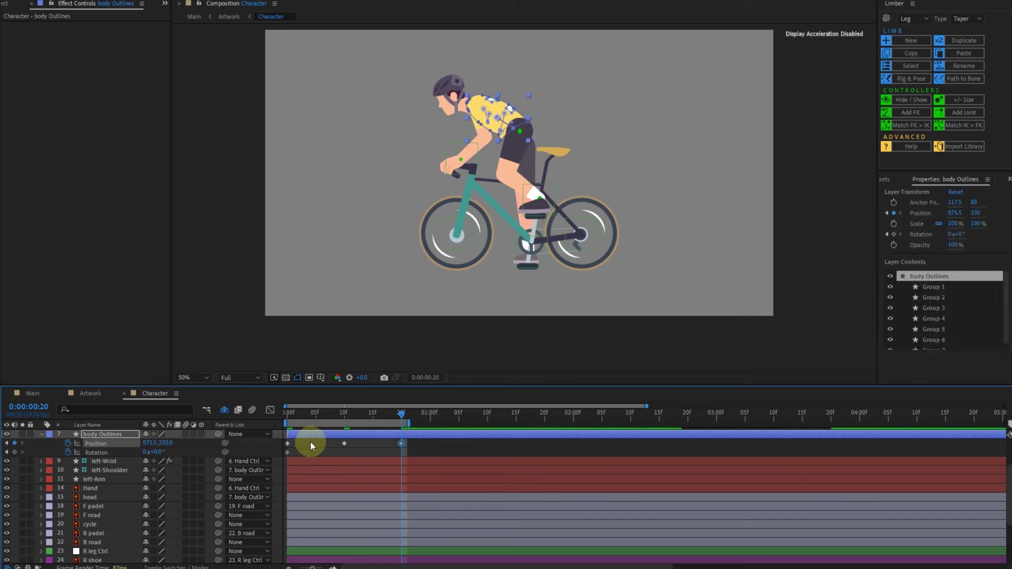
left_click(15, 452)
left_click(6, 452)
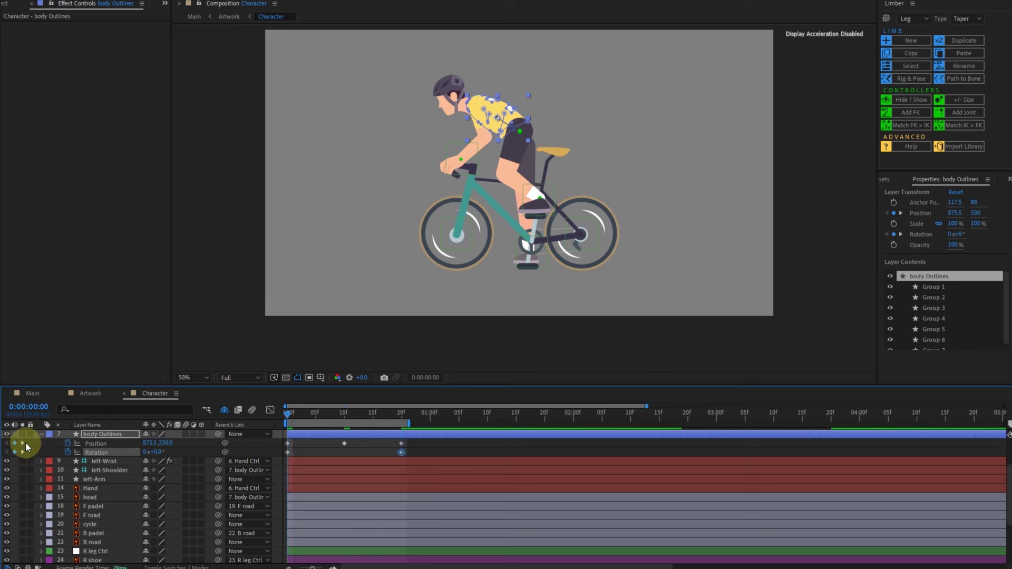
- Set torso rotation to 10° at frame 10 and -5° at frames 0 and 20
left_click(22, 443)
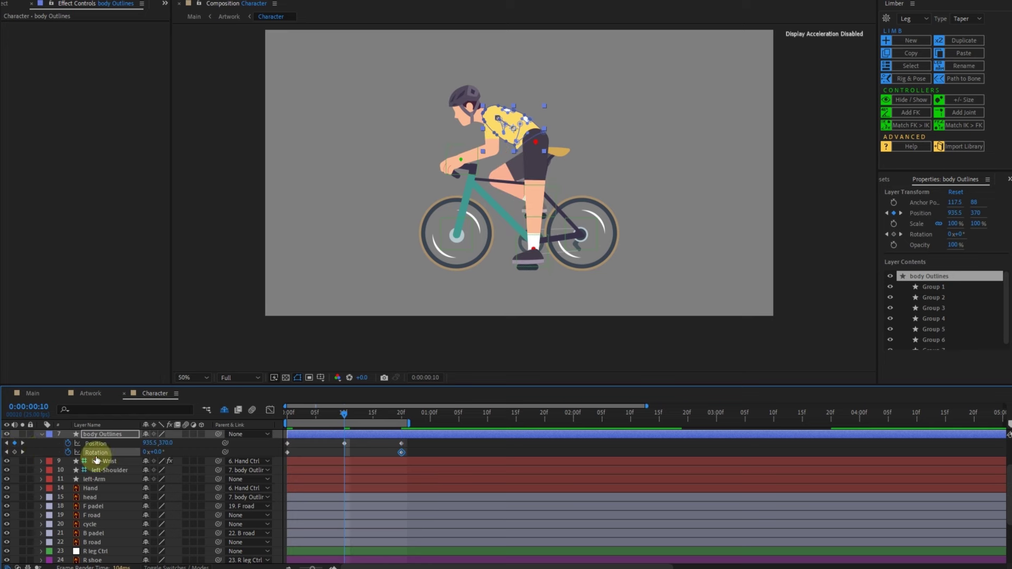
left_click(154, 451)
type("10")
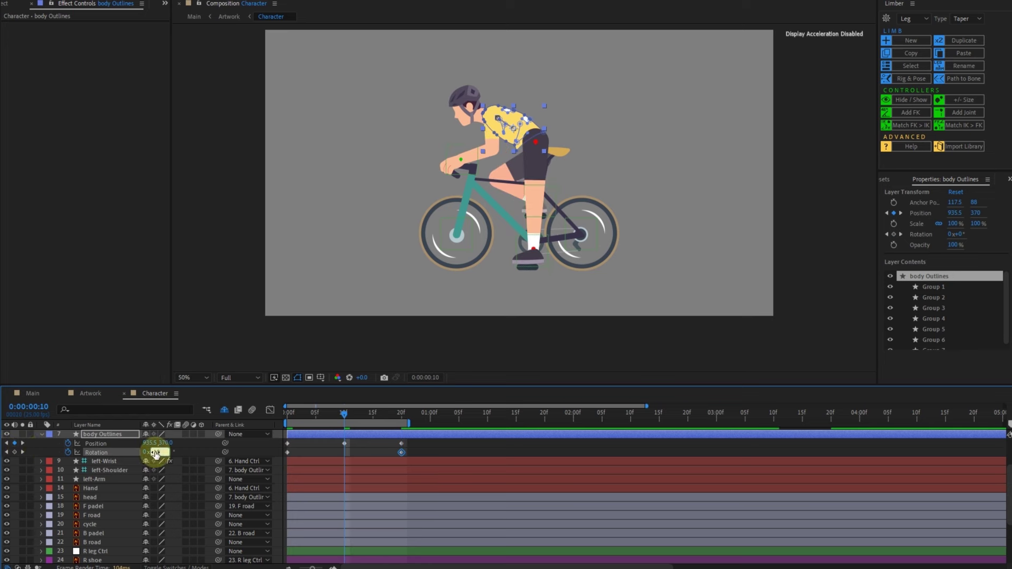
key("Return")
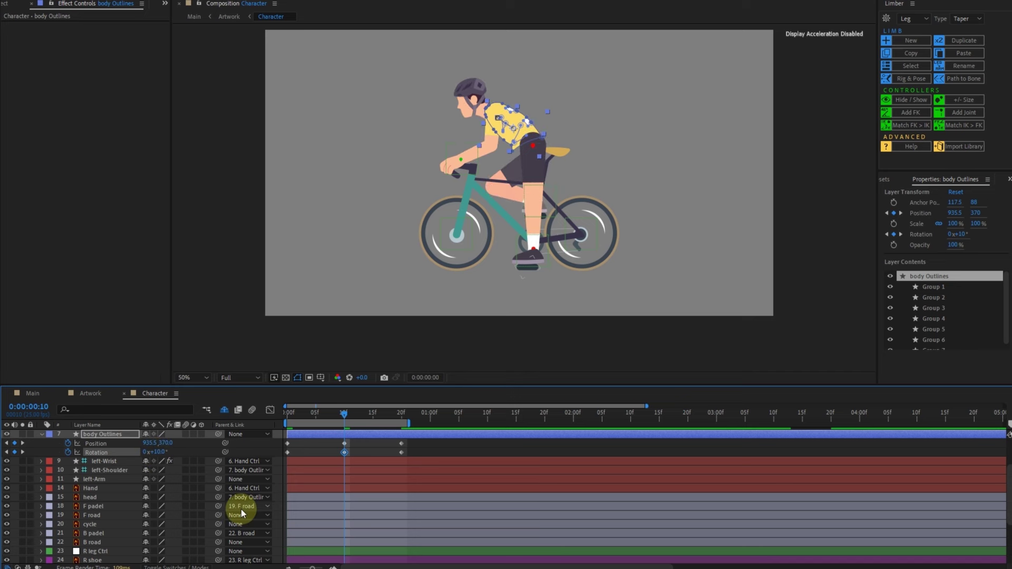
key("Home")
left_click(158, 452)
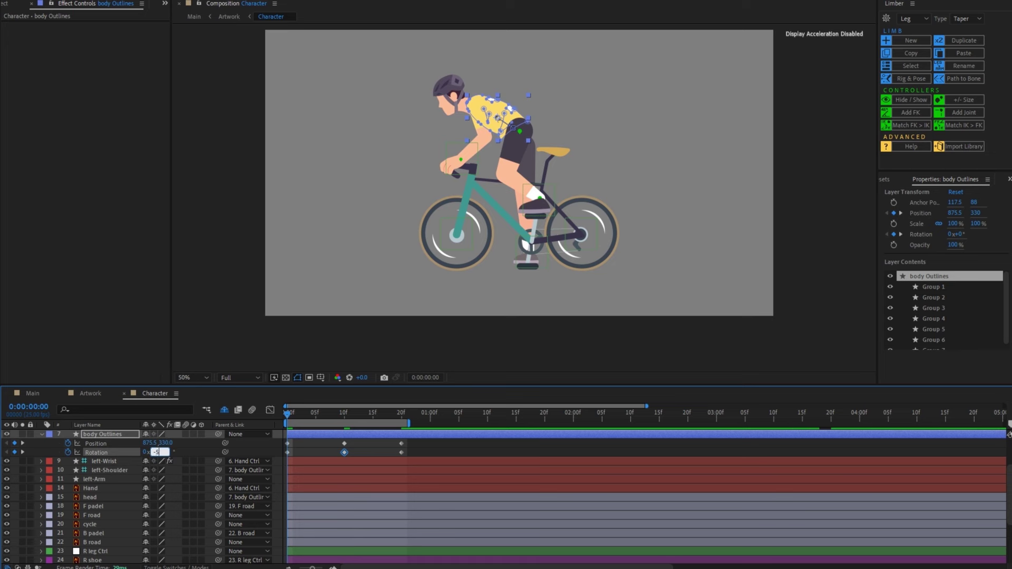
left_click(159, 456)
key("shift+End")
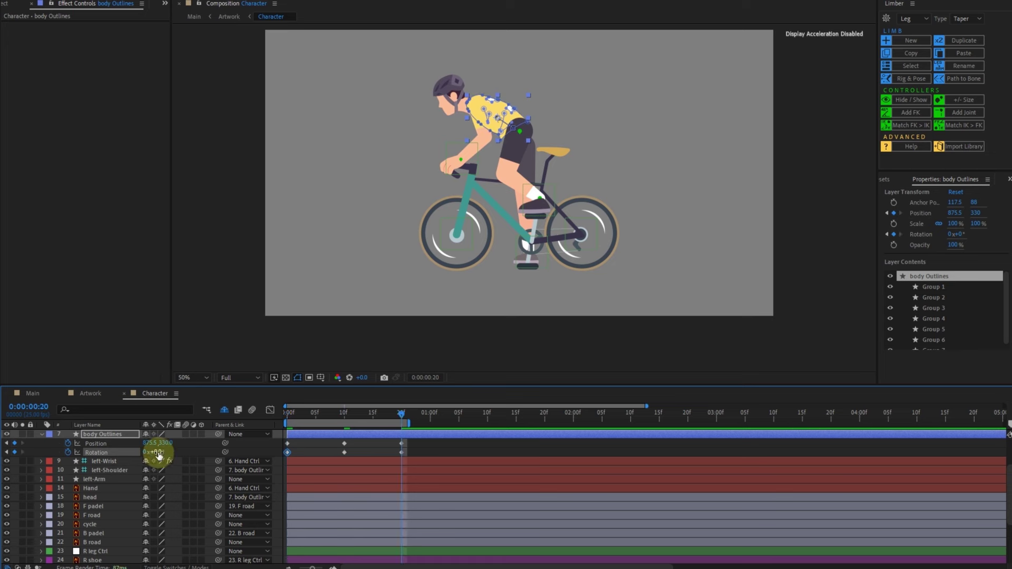
type("-5")
key("Return")
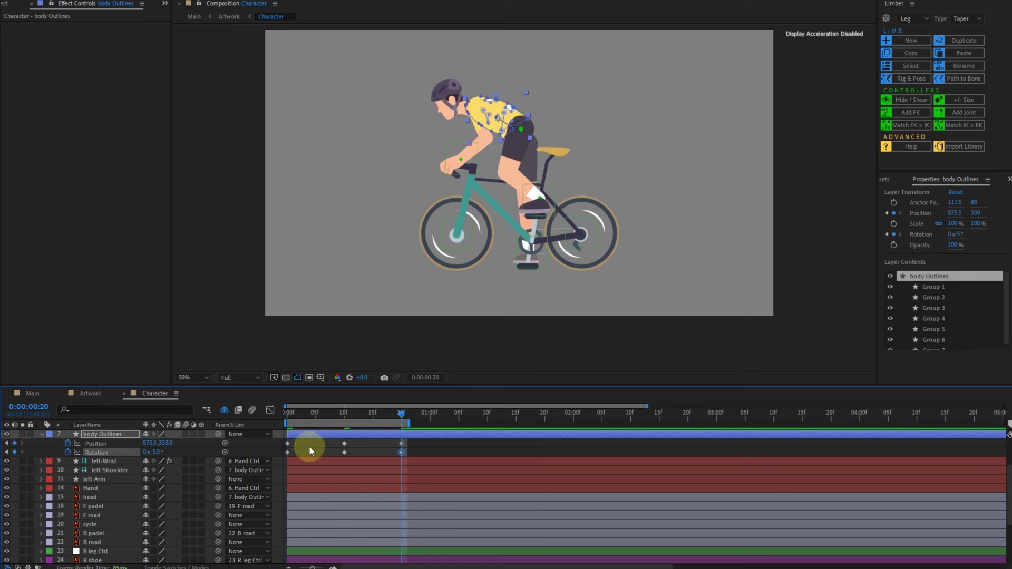
left_click(308, 445)
- Drag the Right-Hip controller up onto the hip (205.8, 157.2) and refit the composition view
left_click(99, 507)
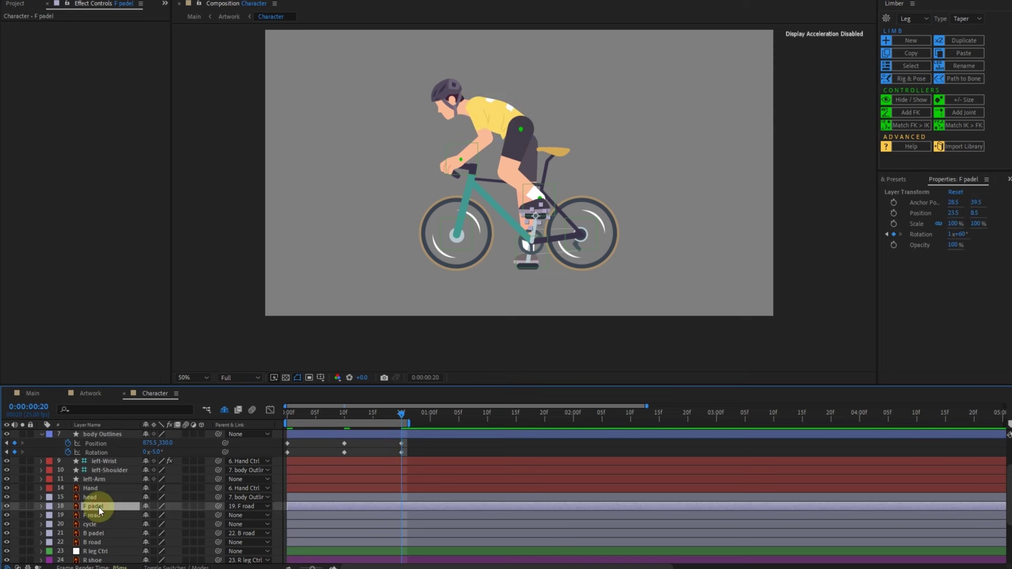
scroll(103, 510, "down", 2)
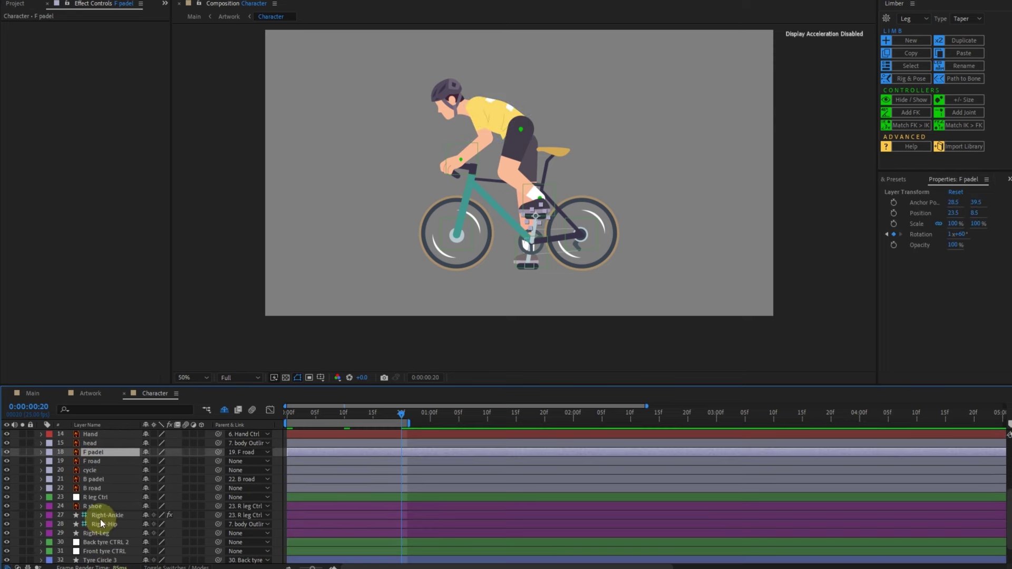
left_click(110, 523)
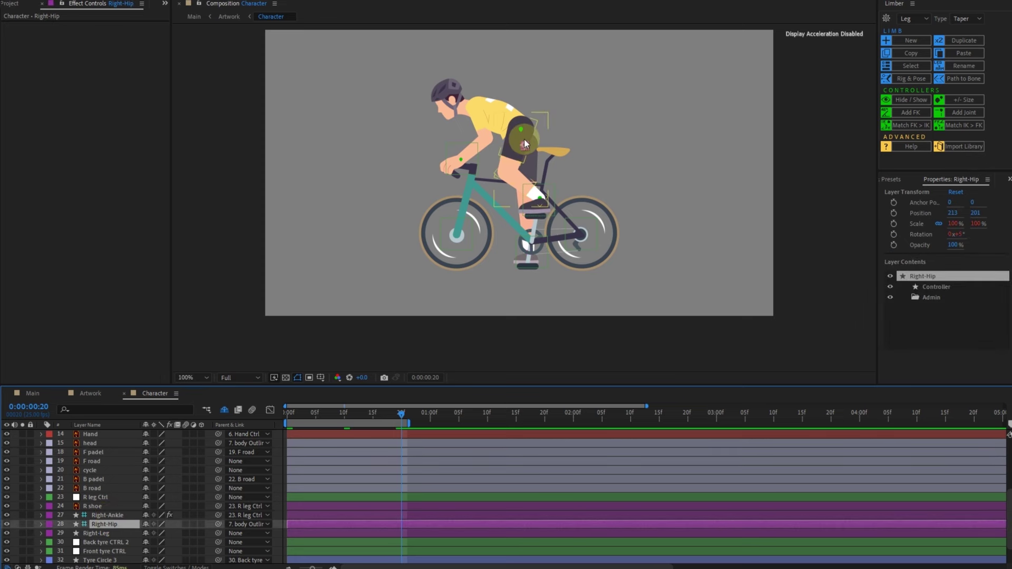
scroll(523, 139, "up", 2)
left_click_drag(535, 157, 528, 134)
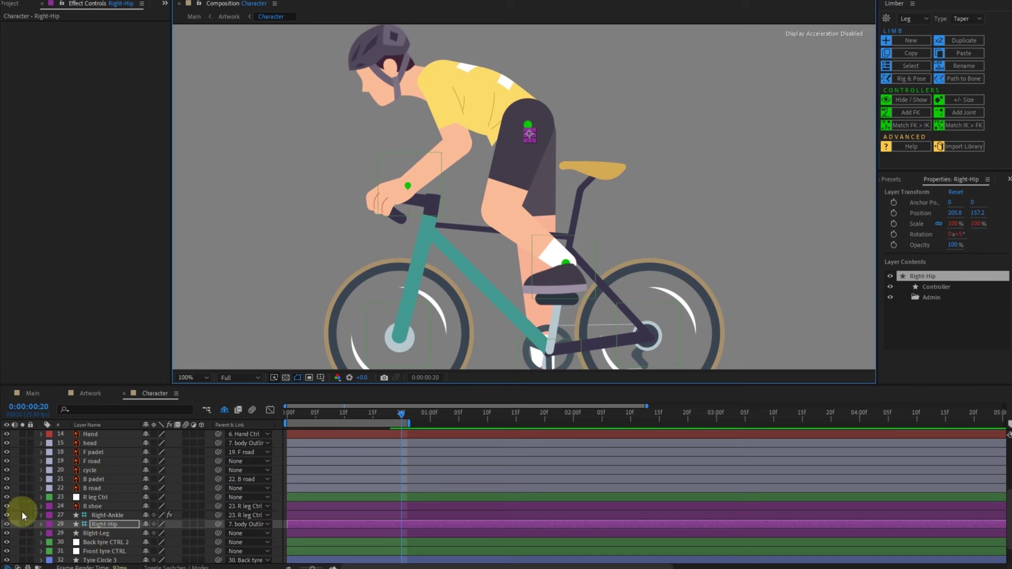
key("ctrl+shift+a")
key("comma")
key("comma")
scroll(45, 439, "up", 2)
scroll(95, 488, "up", 2)
- Add a body Outlines Path keyframe at frame 20, then return to frame 10
left_click(101, 461)
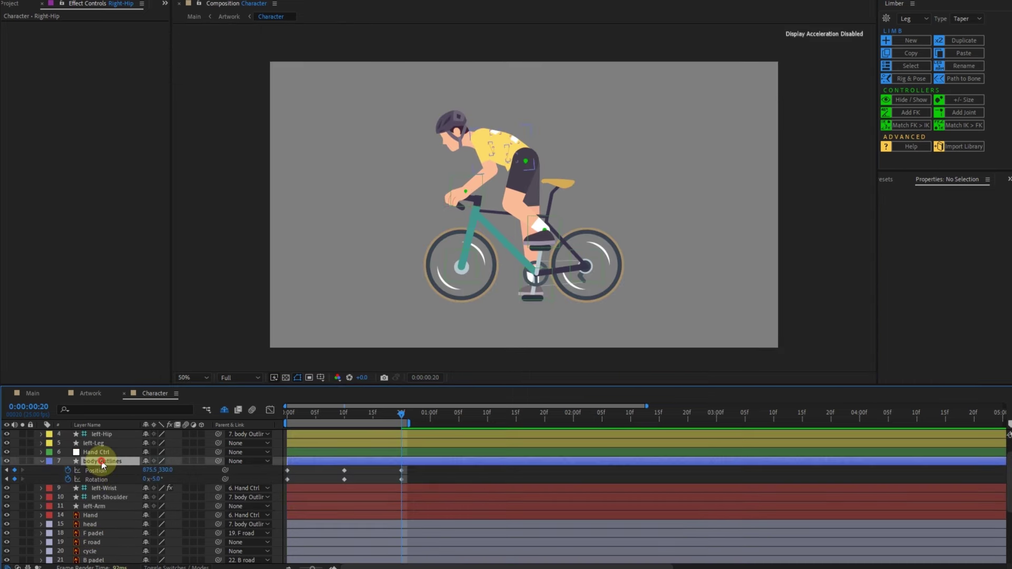
key("u")
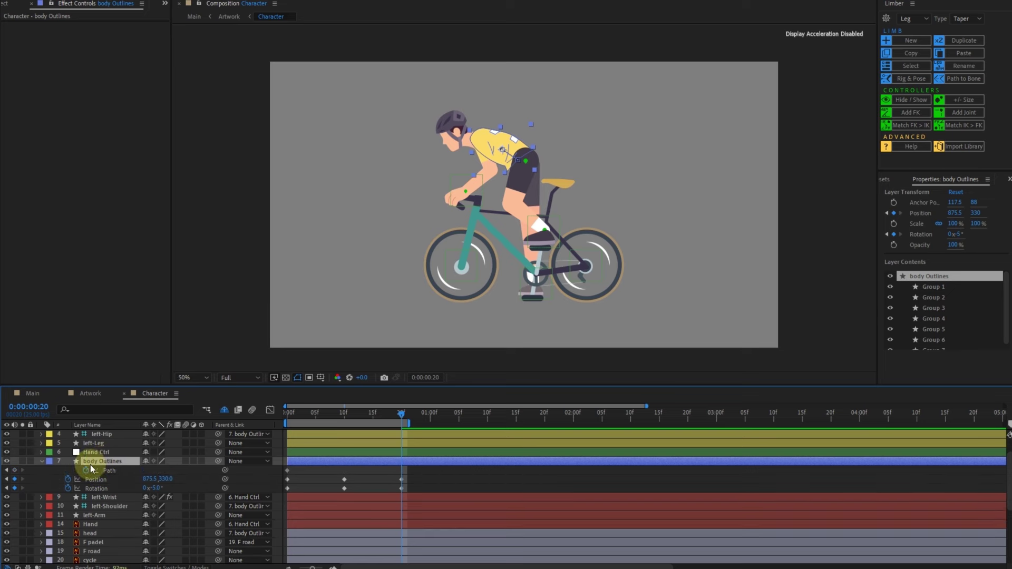
left_click(14, 470)
left_click(6, 470)
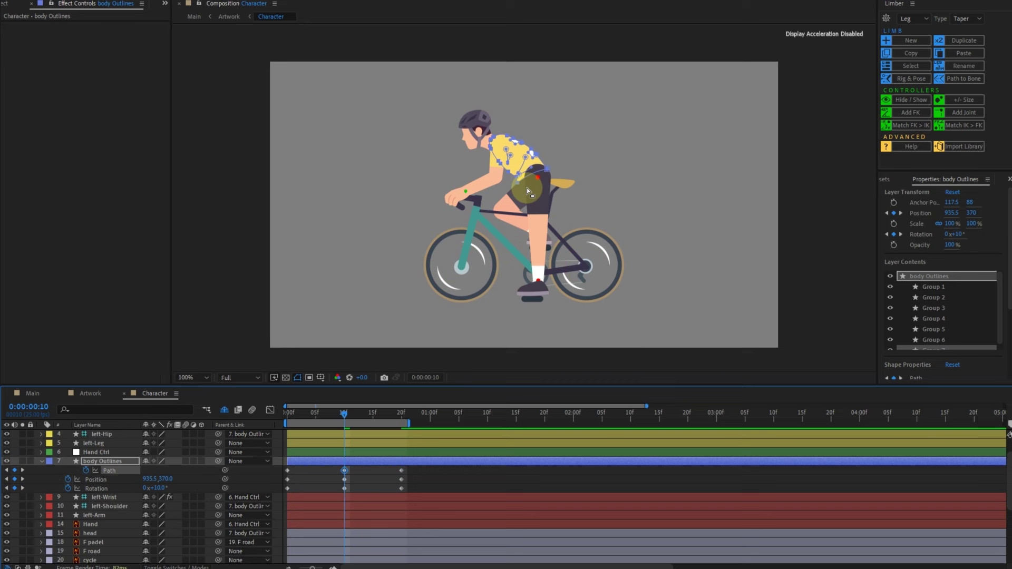
- Select the Right-Ankle limb layer and pick up its upper-colour eyedropper
scroll(526, 187, "up", 3)
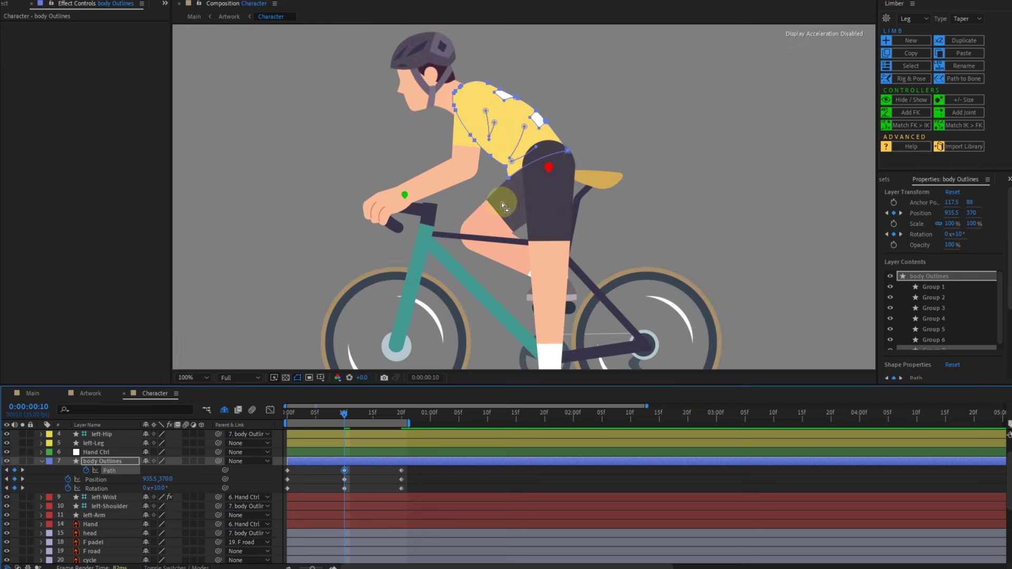
scroll(111, 508, "down", 3)
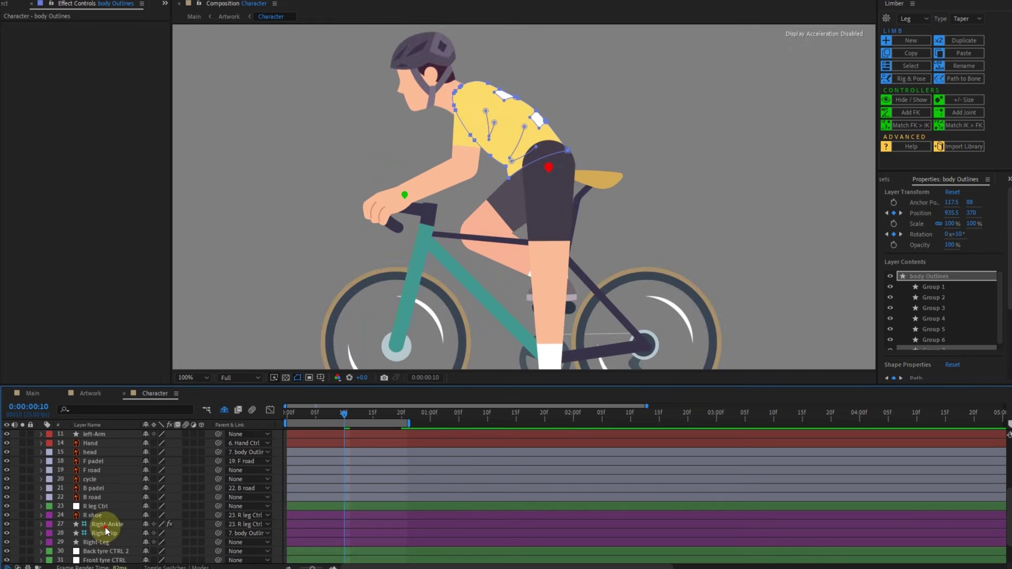
left_click(106, 524)
left_click(116, 160)
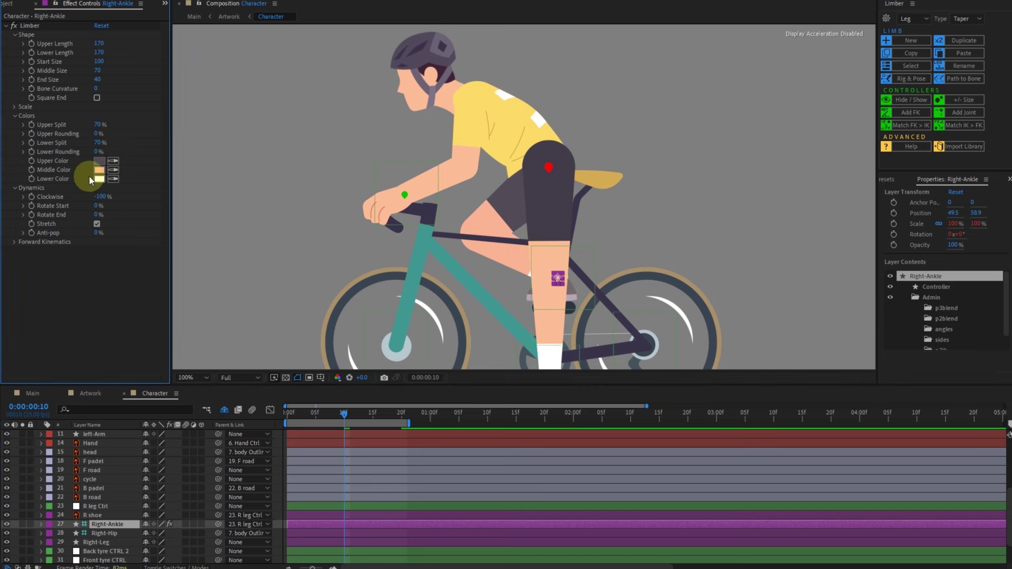
- Sample the dark grey shorts as the right leg limb's Upper Color
left_click(555, 213)
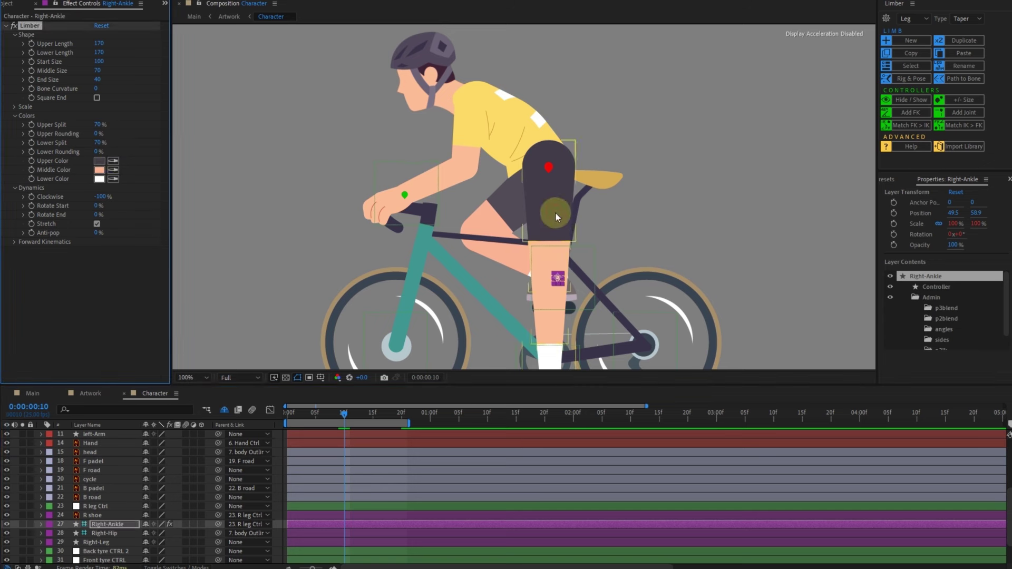
left_click(125, 281)
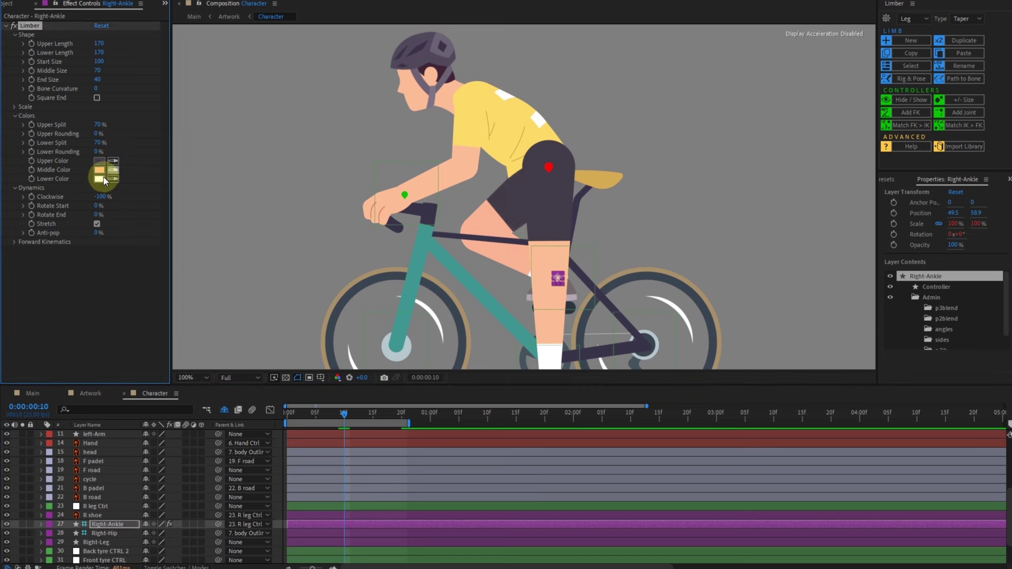
left_click(111, 285)
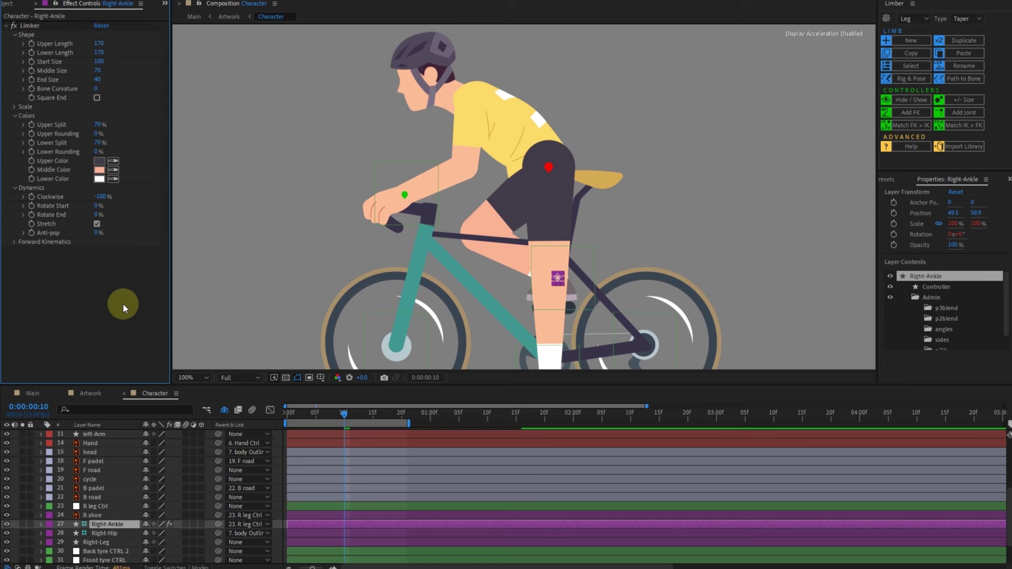
- Clear the body Outlines path and layer selections, then select the Right-Hip layer
scroll(98, 520, "up", 2)
left_click(77, 441)
left_click(425, 461)
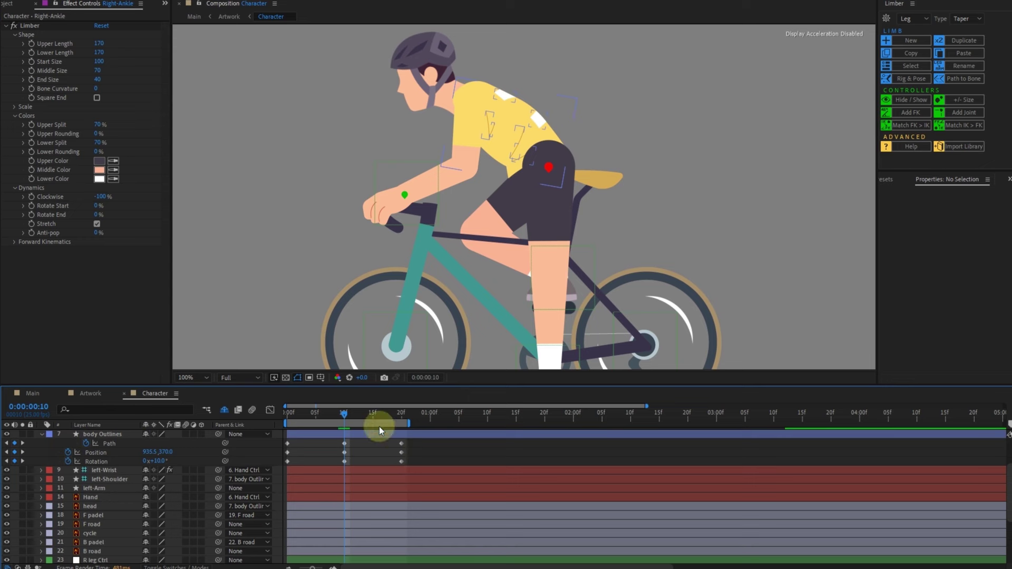
left_click(345, 525)
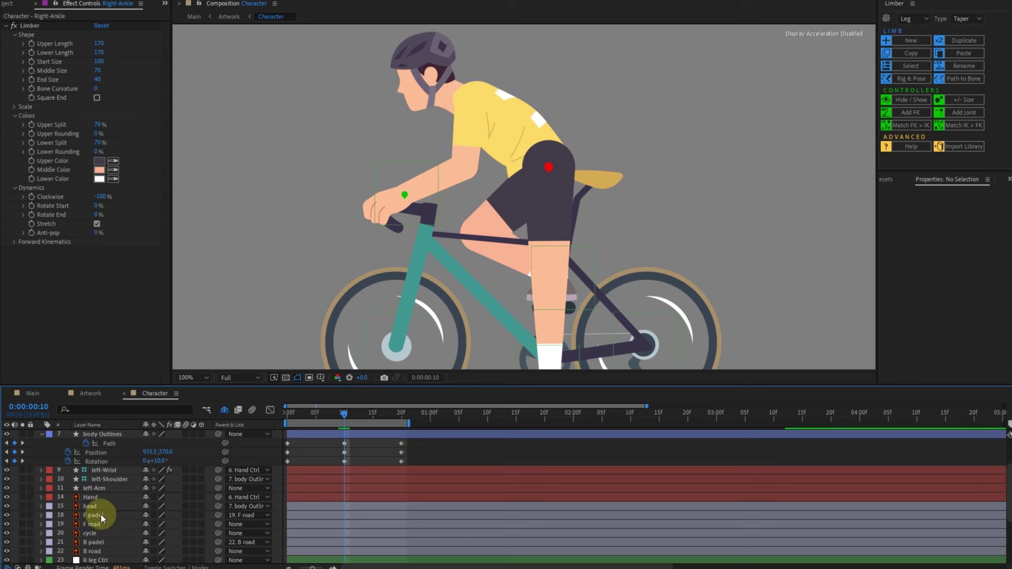
scroll(100, 516, "down", 1)
left_click(105, 535)
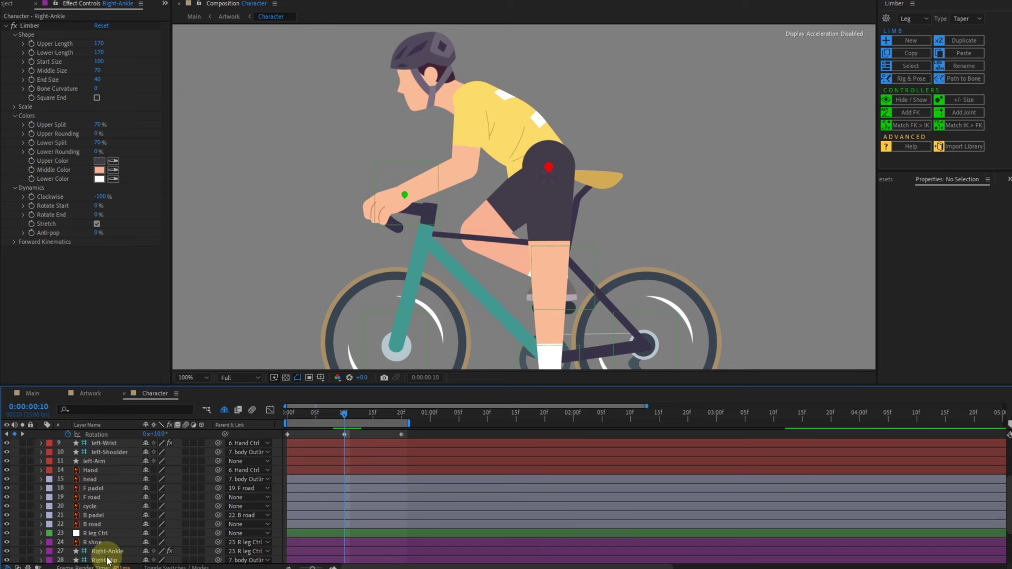
left_click(108, 561)
- Lower the left-Hip controller to 208, 145.4 at frame 10, then select the body Path keyframe
left_click_drag(549, 177, 548, 186)
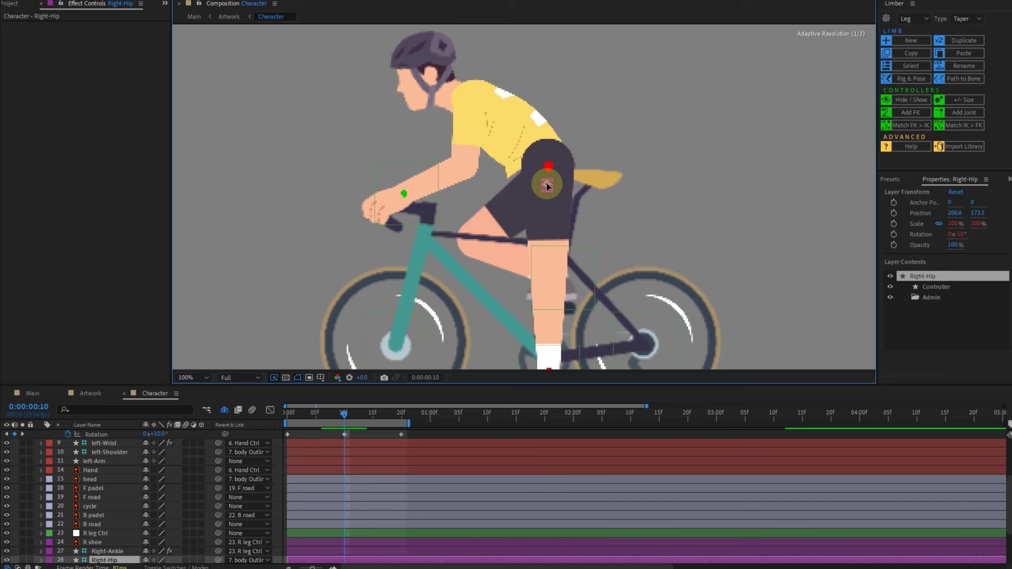
key("ctrl+z")
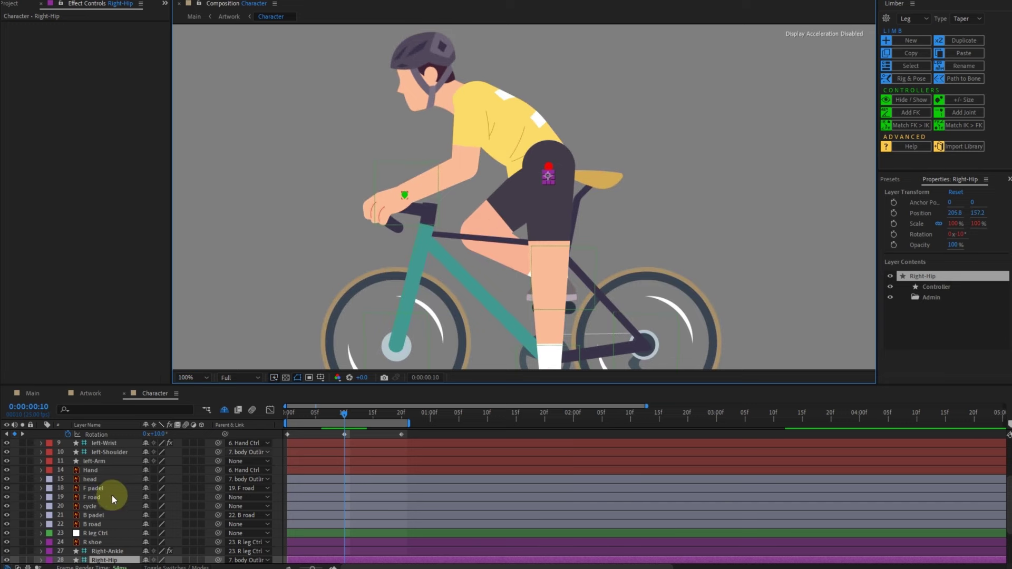
scroll(114, 451, "up", 5)
left_click(113, 461)
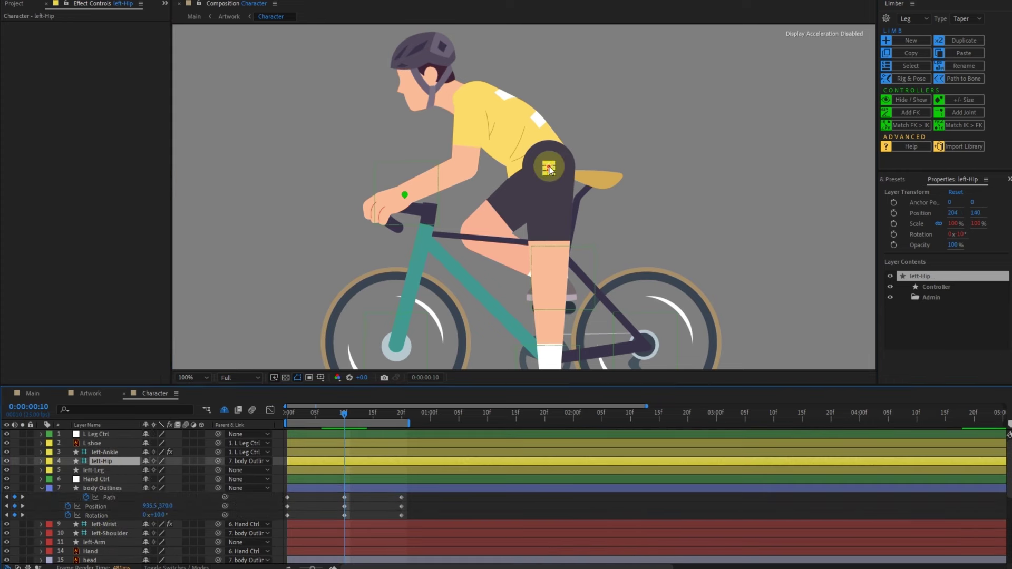
left_click_drag(549, 169, 551, 172)
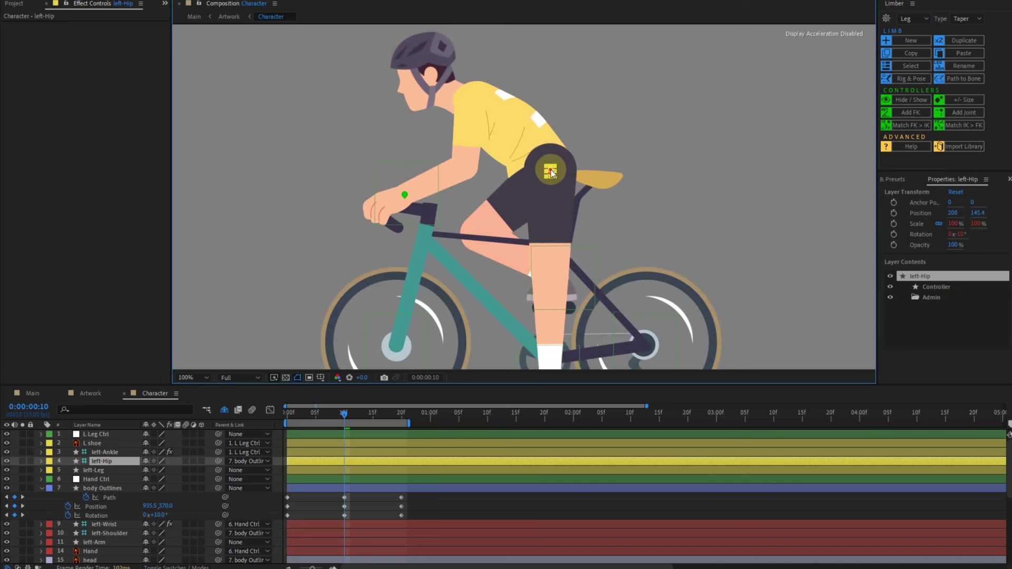
left_click_drag(322, 506, 346, 497)
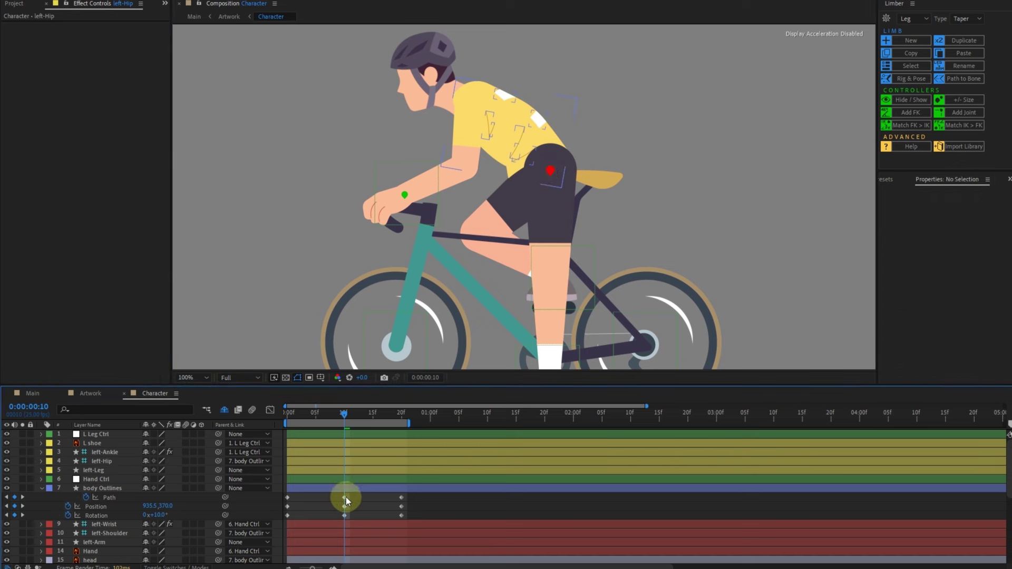
left_click(345, 497)
- Reshape the shirt hem point over the hip and thigh at frames 8 and 6
key("Page_Up")
key("Page_Up")
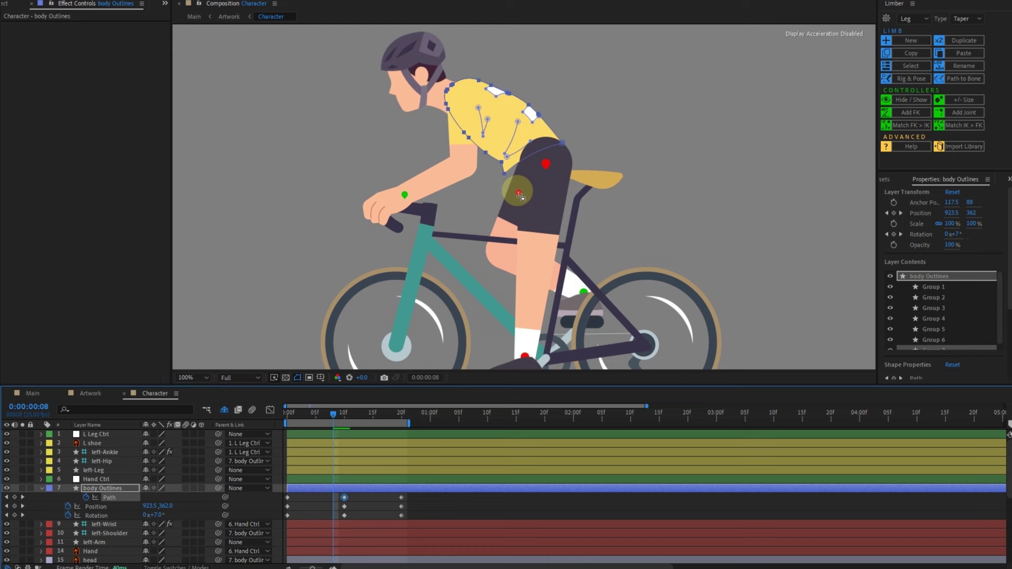
scroll(503, 181, "up", 1)
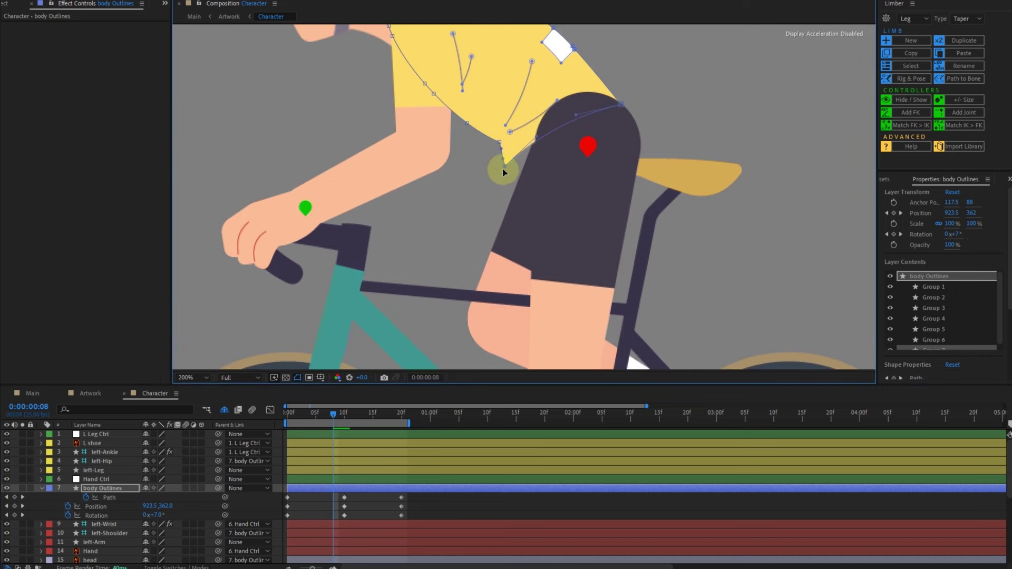
left_click_drag(502, 169, 520, 175)
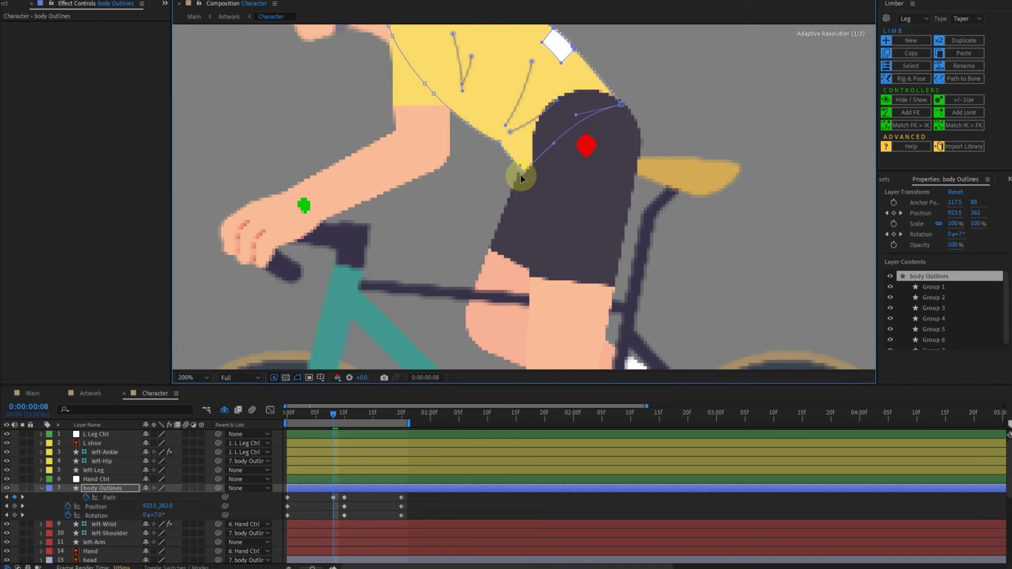
key("Page_Up")
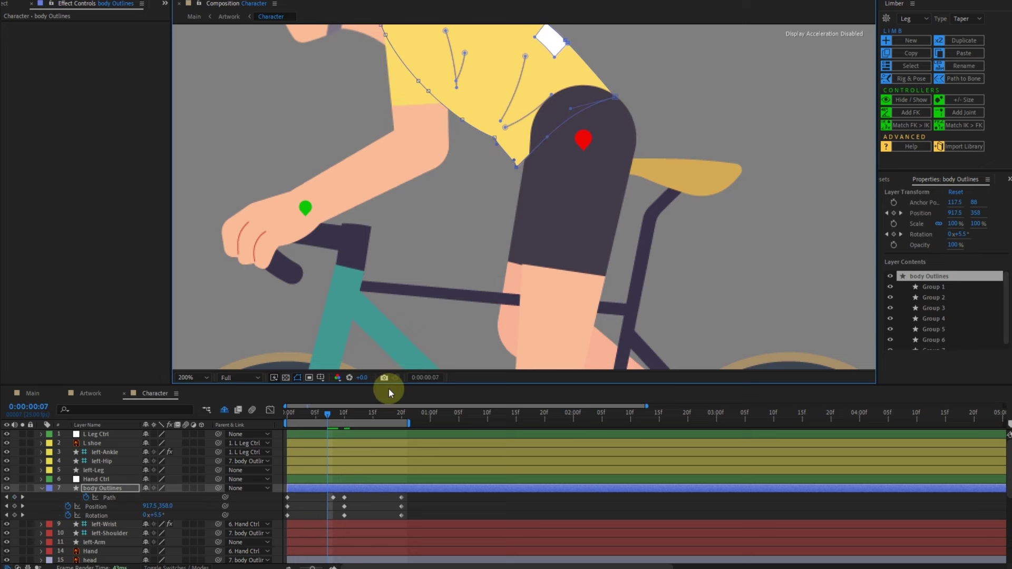
key("Page_Up")
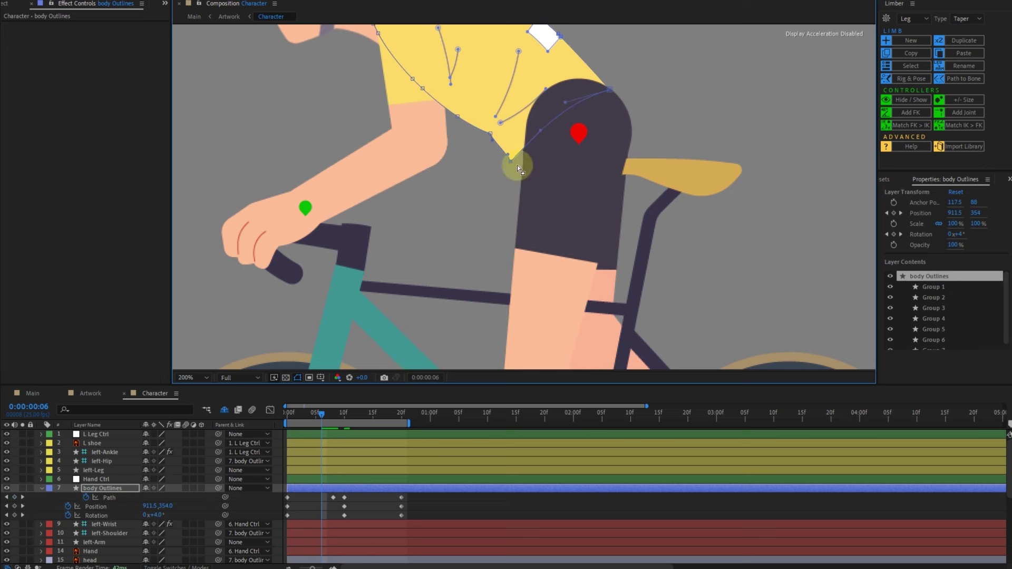
left_click_drag(512, 160, 525, 164)
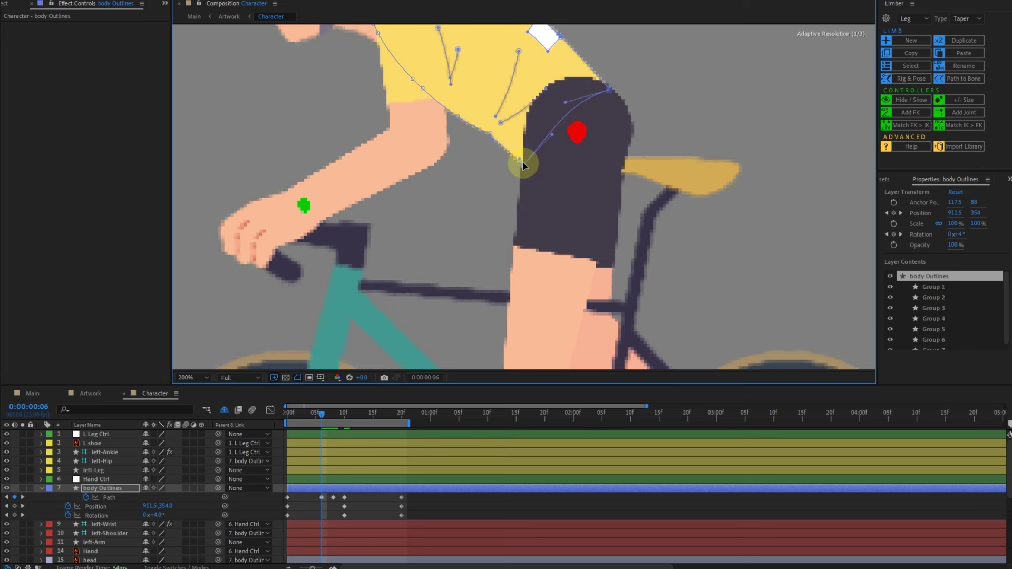
left_click(493, 142)
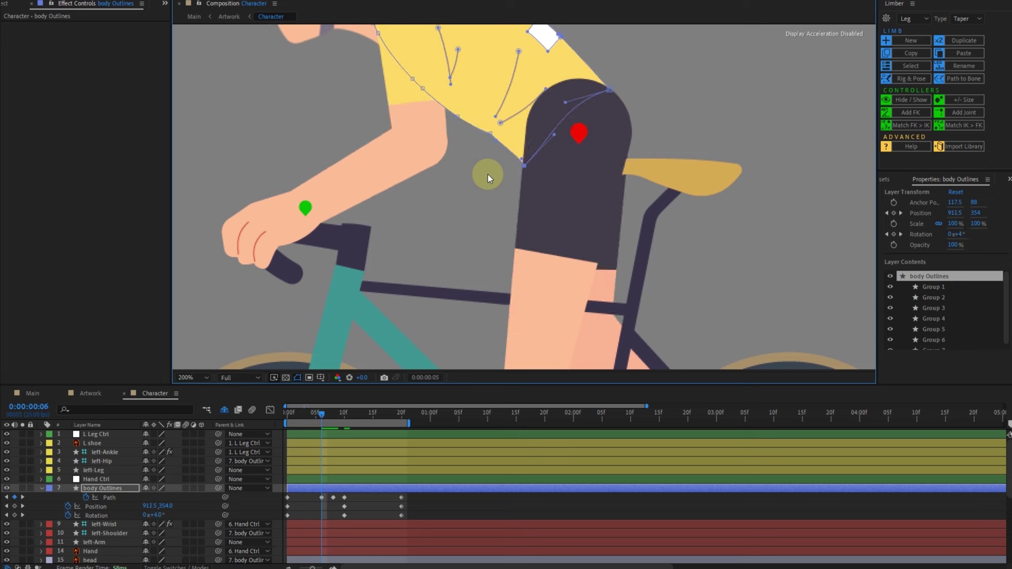
- At frame 0, move the shirt's bottom path point onto the thigh
key("Page_Up")
key("Page_Up")
key("Page_Up")
key("Page_Up")
key("Page_Up")
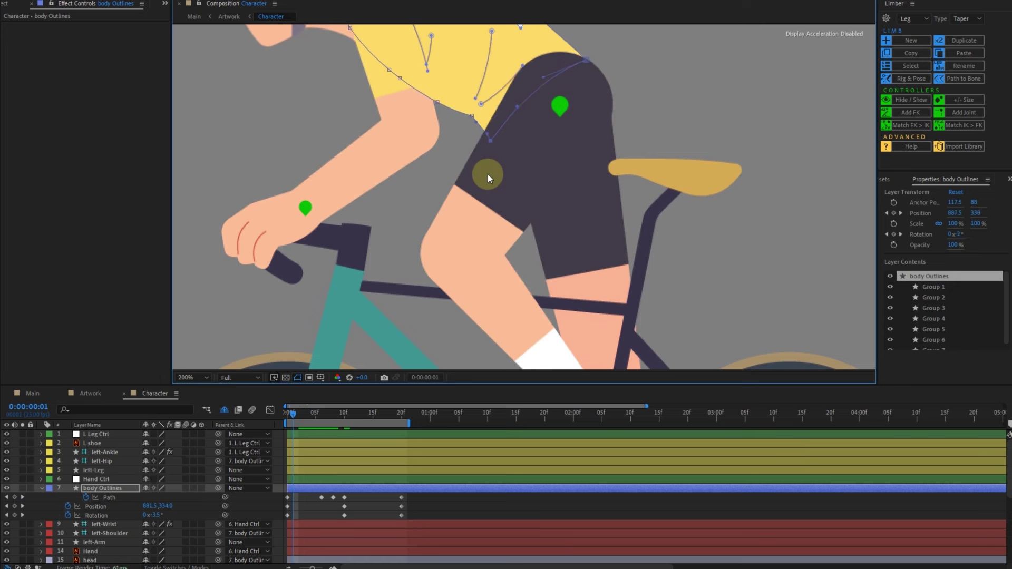
key("Page_Up")
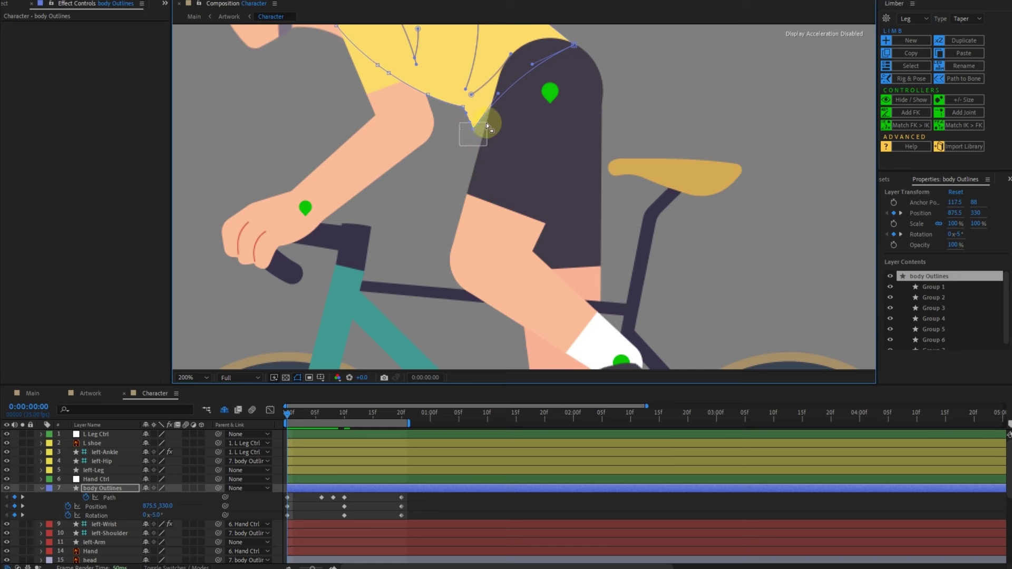
left_click_drag(472, 126, 485, 129)
- Copy the frame-0 Path keyframe to frame 20 so the outline loops
key("End")
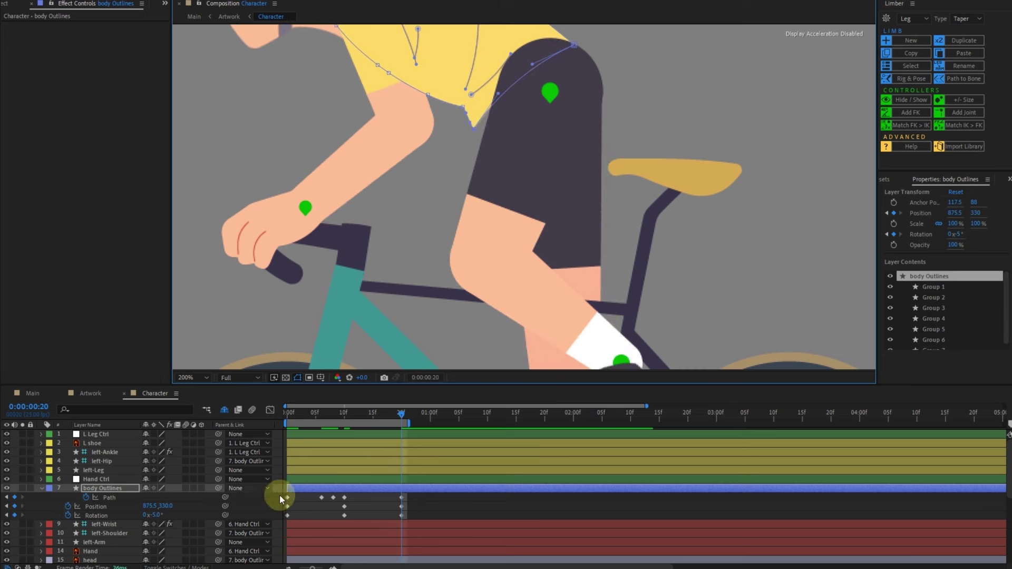
left_click(288, 499)
key("ctrl+c")
key("ctrl+v")
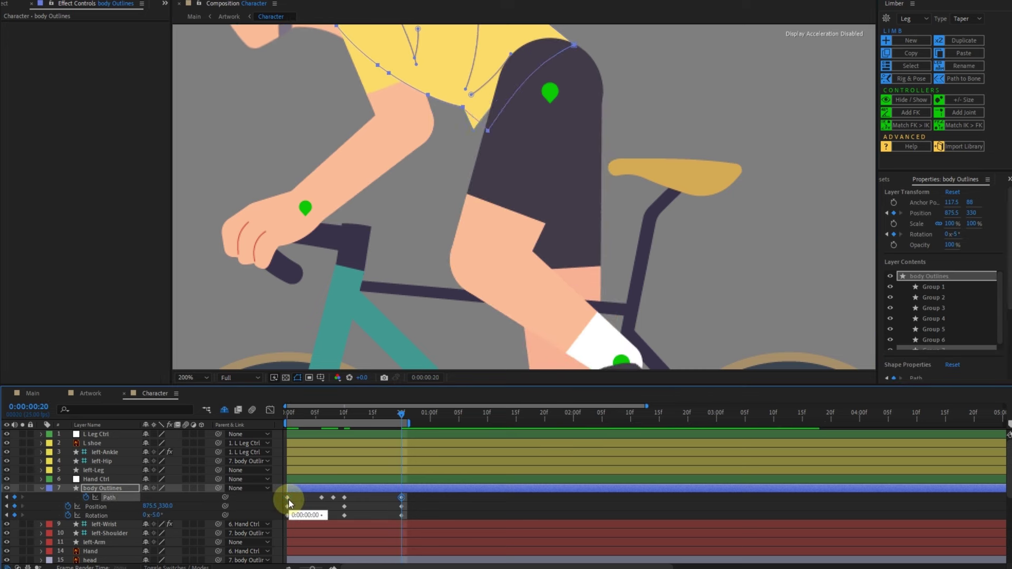
- Reshape the leg outline at frames 19 and 18, then step back through earlier frames to review
key("Page_Up")
key("Page_Down")
key("Page_Up")
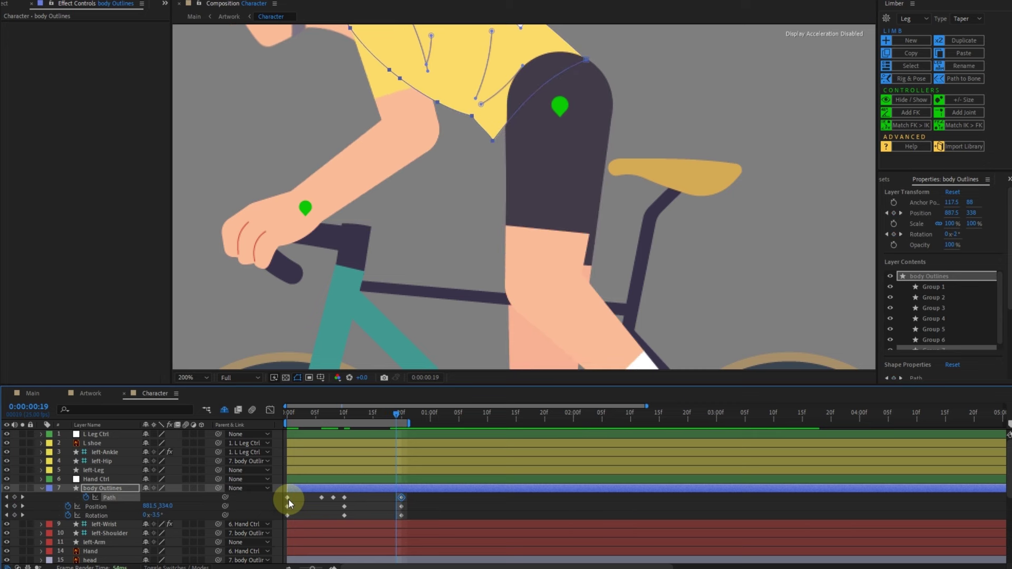
mouse_move(463, 162)
left_mouse_down()
mouse_move(508, 127)
mouse_move(499, 138)
left_mouse_up()
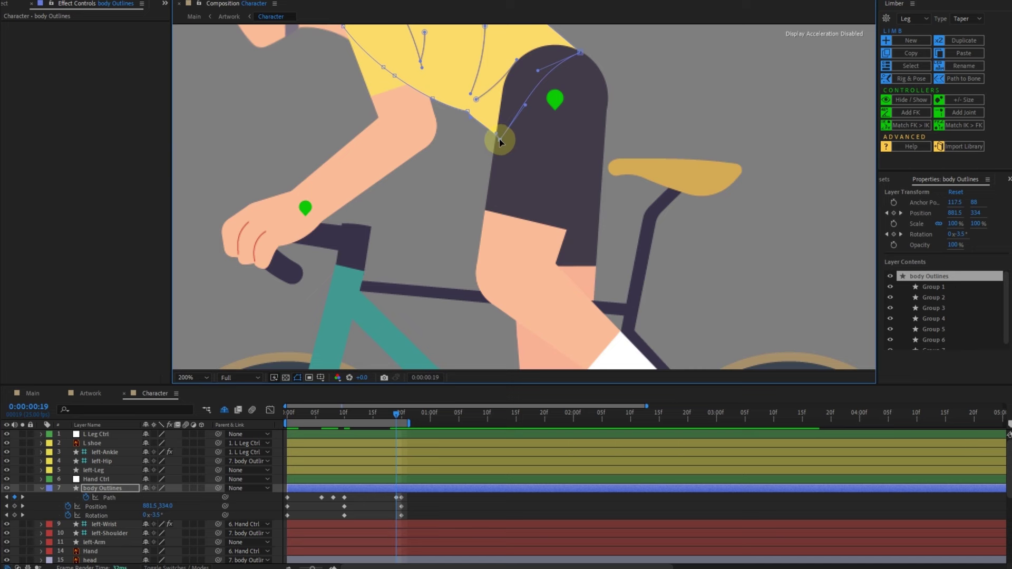
key("Page_Up")
mouse_move(509, 144)
left_mouse_down()
mouse_move(511, 157)
mouse_move(507, 148)
left_mouse_up()
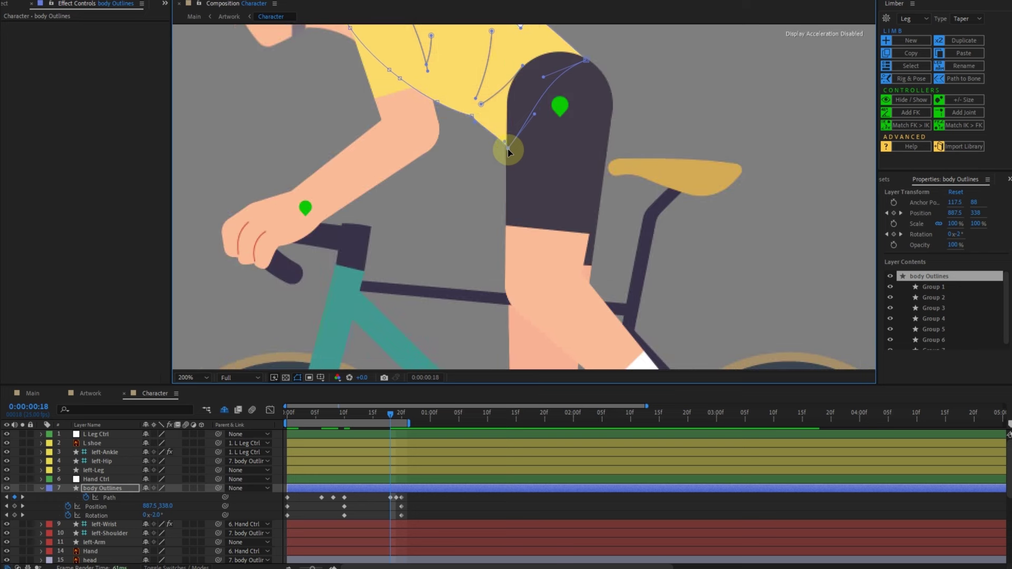
key("Page_Up")
key("Page_Up")
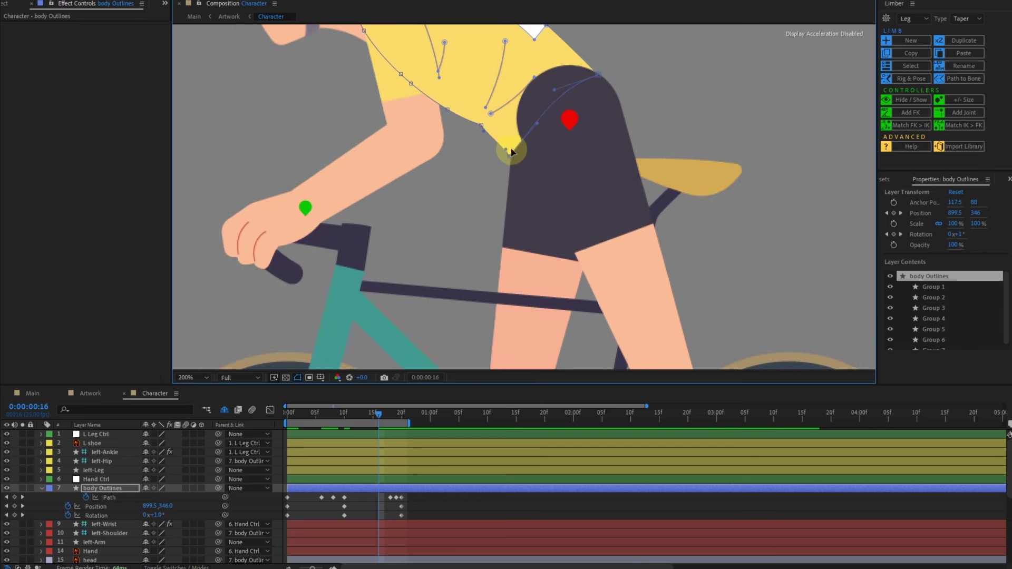
key("Page_Up")
key("Page_Up")
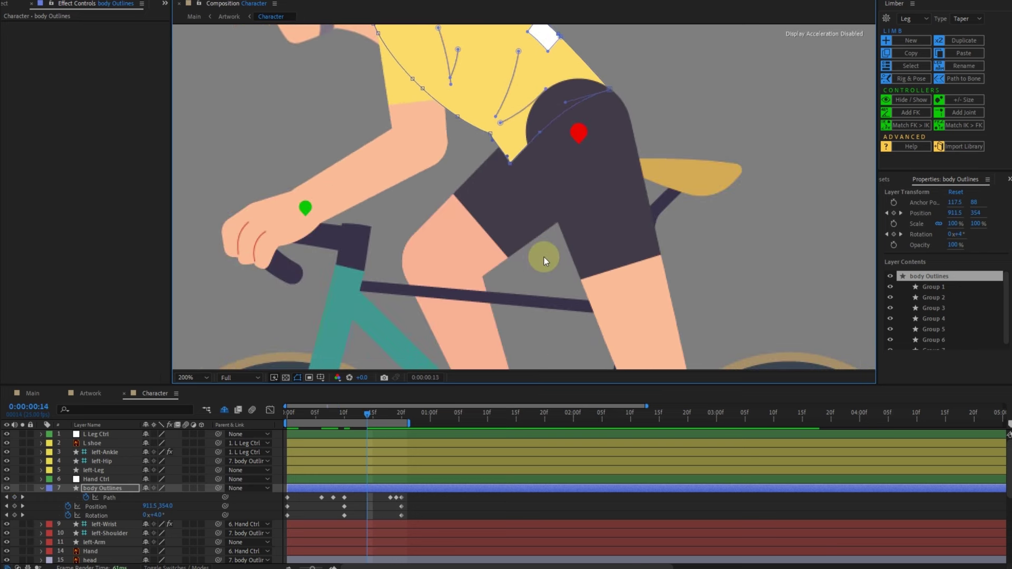
key("Page_Up")
key("Page_Up")
key("Page_Up")
key("Page_Up")
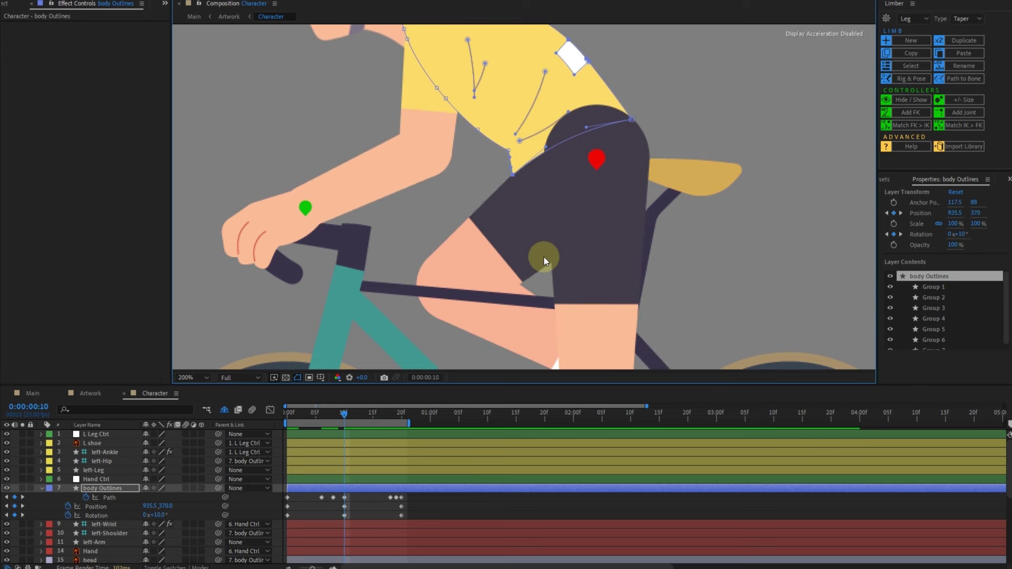
key("Page_Up")
- Show the head layer's Rotation and add Rotation keyframes at frames 10 and 0
left_click(372, 501)
scroll(479, 279, "down", 1)
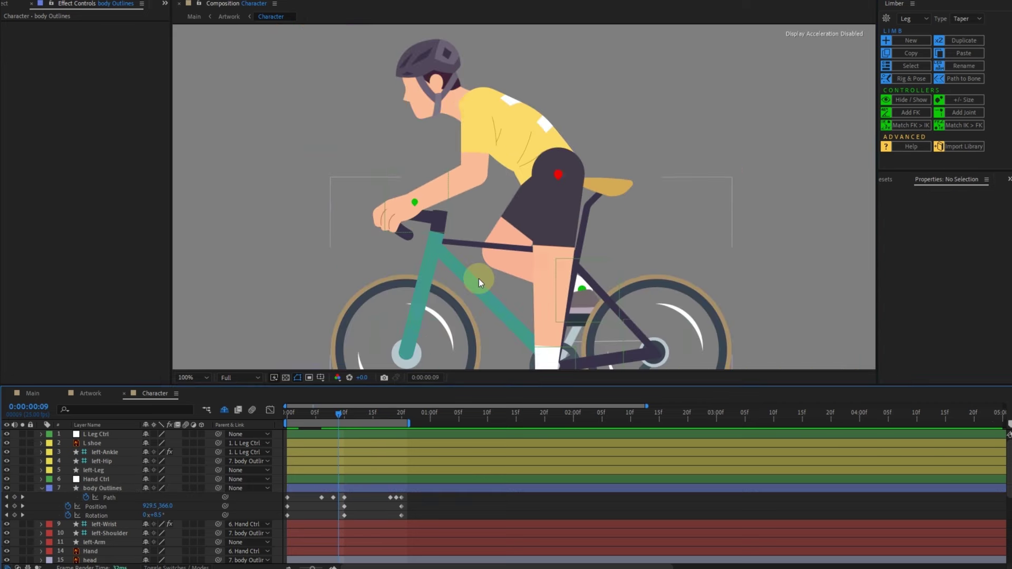
scroll(478, 278, "down", 1)
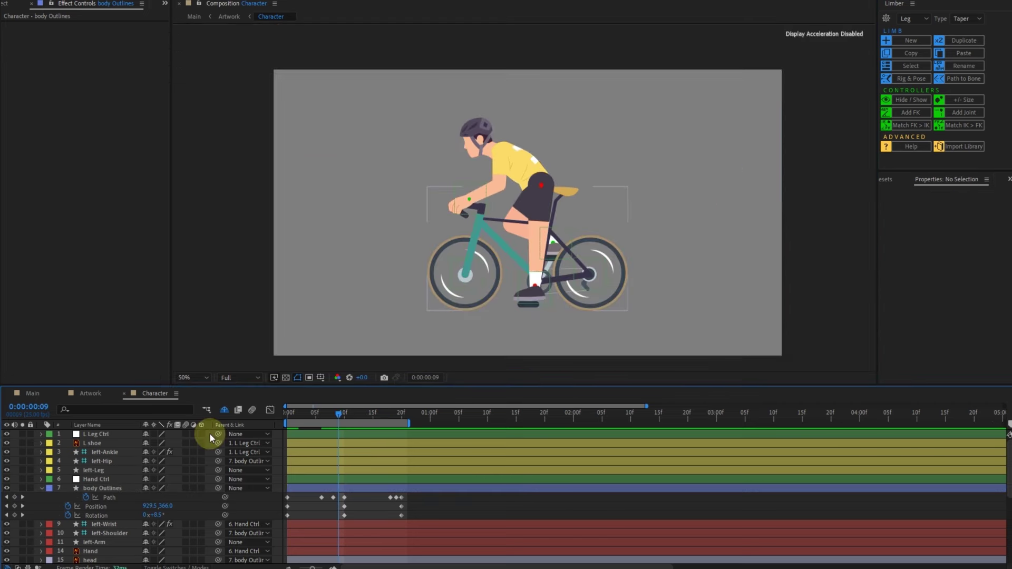
scroll(94, 529, "down", 1)
left_click(96, 529)
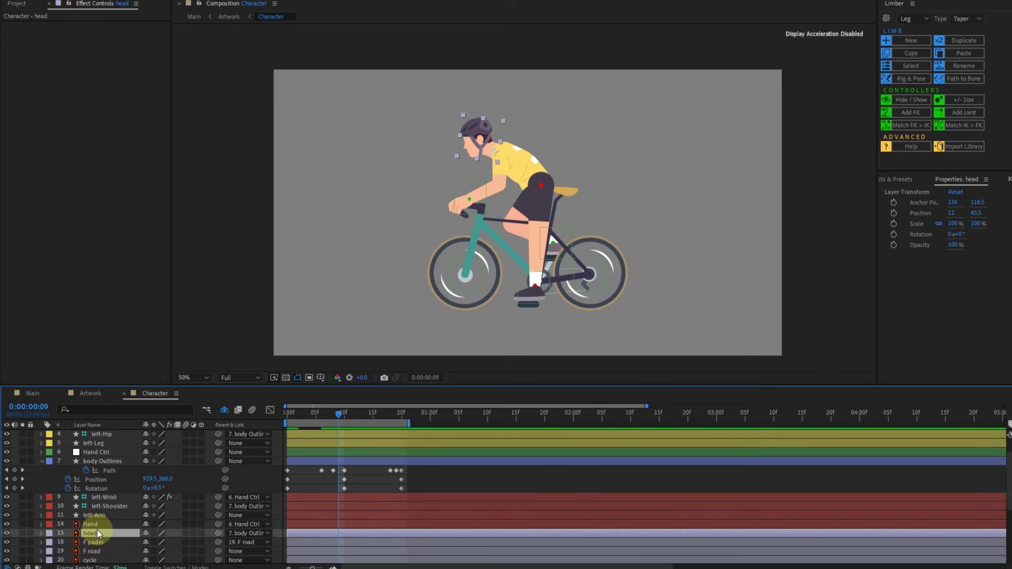
key("r")
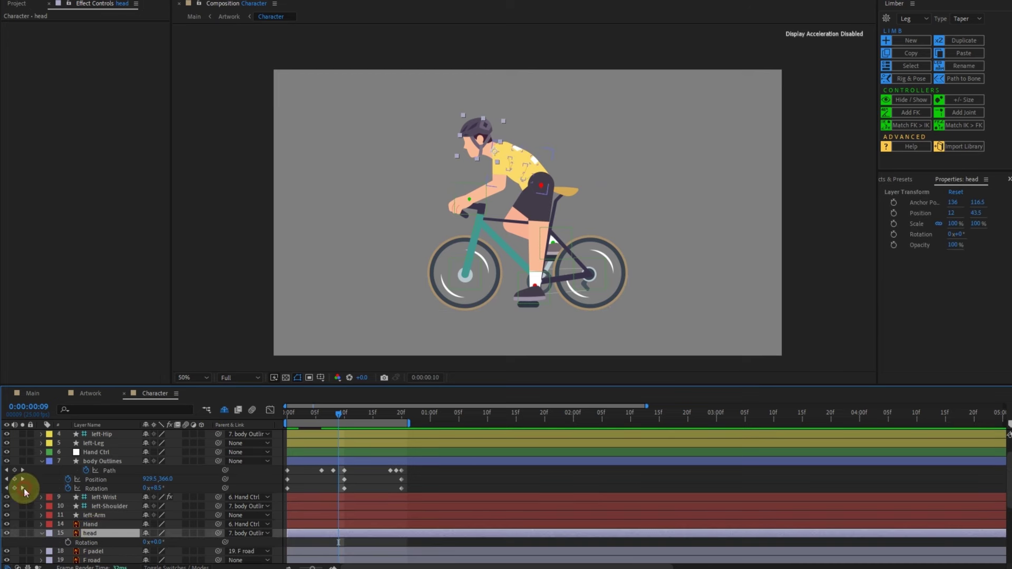
left_click(23, 488)
left_click(67, 543)
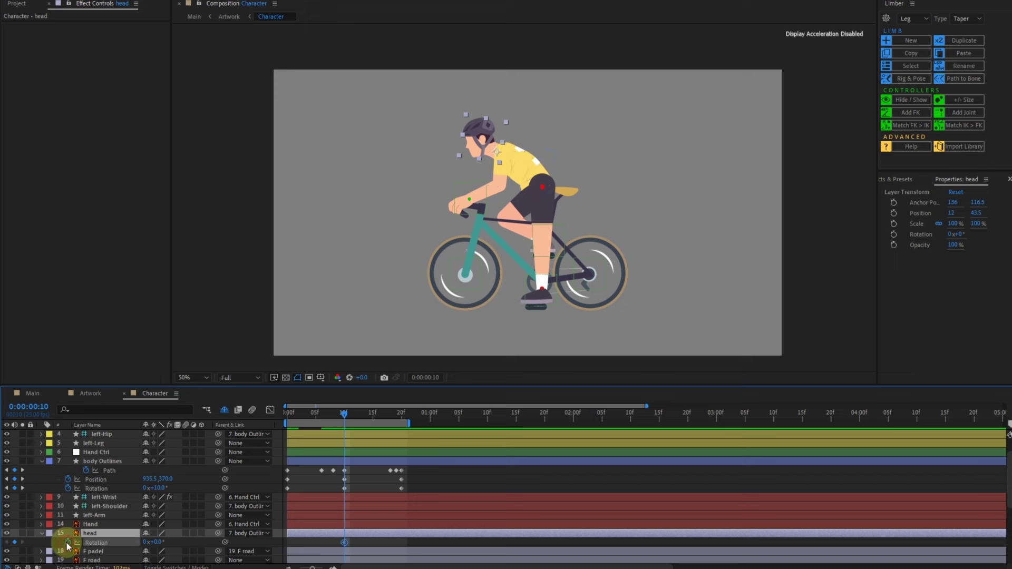
key("Home")
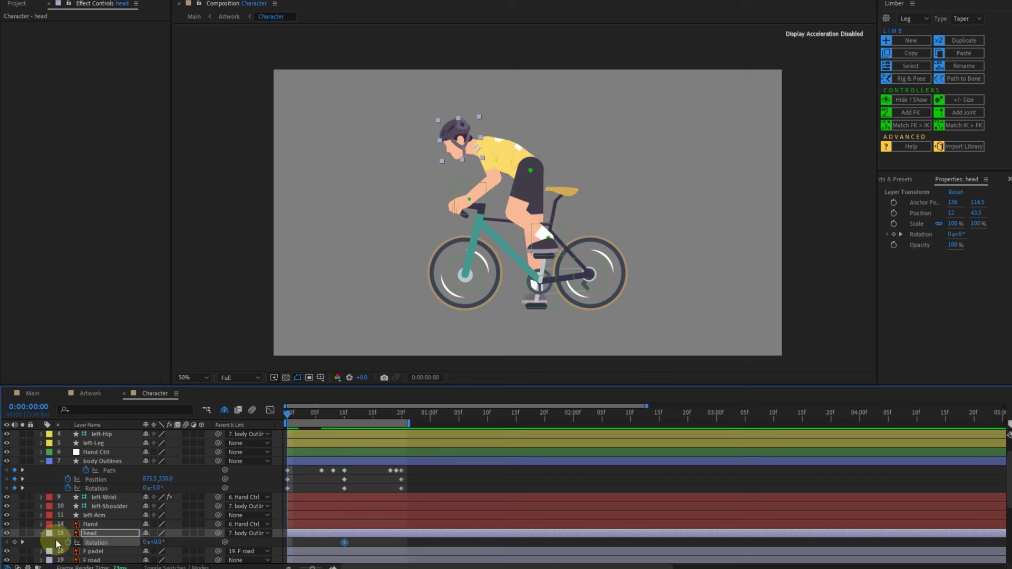
left_click(16, 542)
- Try a 5° head rotation at frame 0, undo it, then set -5° at frame 10
left_click(157, 542)
type("5")
key("Return")
key("ctrl+z")
left_click(21, 542)
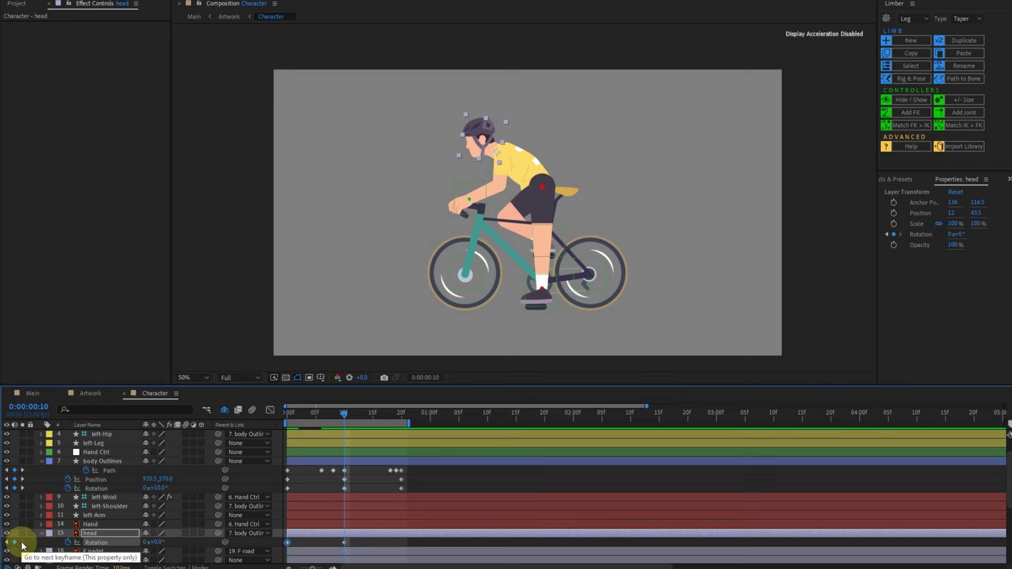
left_click(157, 542)
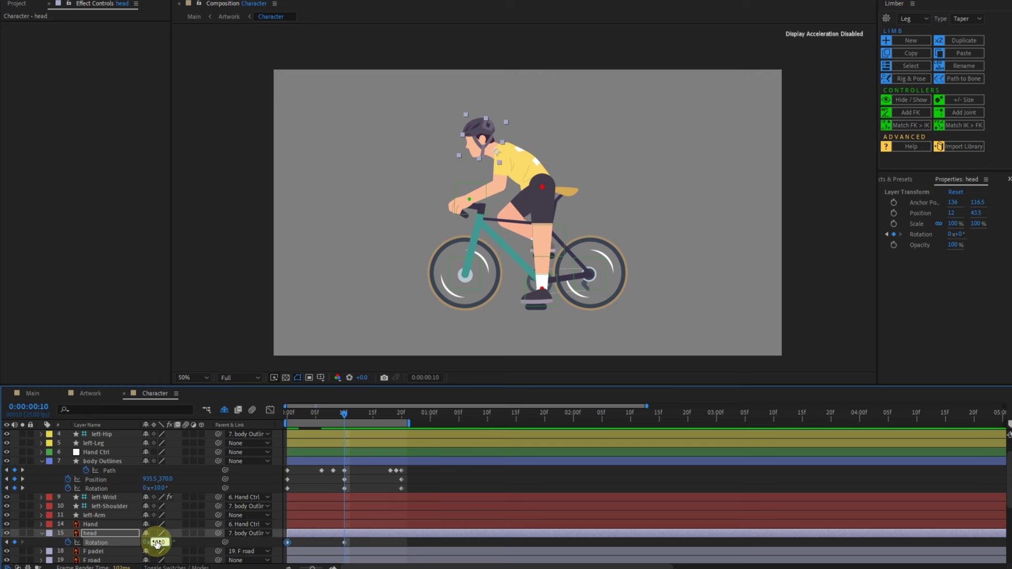
left_click(156, 541)
type("-5")
left_click(156, 542)
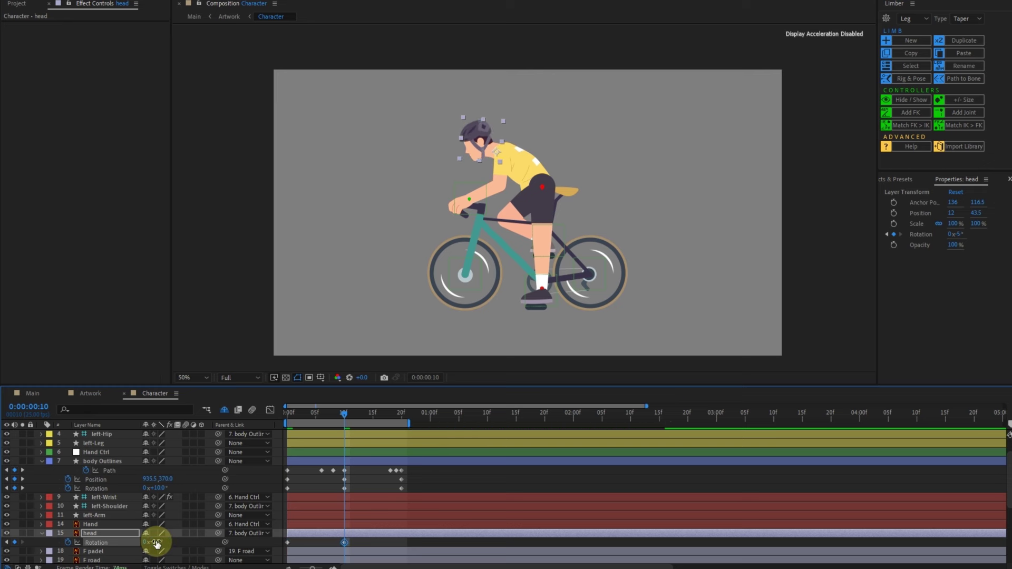
- Copy the level frame-0 head Rotation keyframe to frame 20 and preview the nod
key("shift+Page_Down")
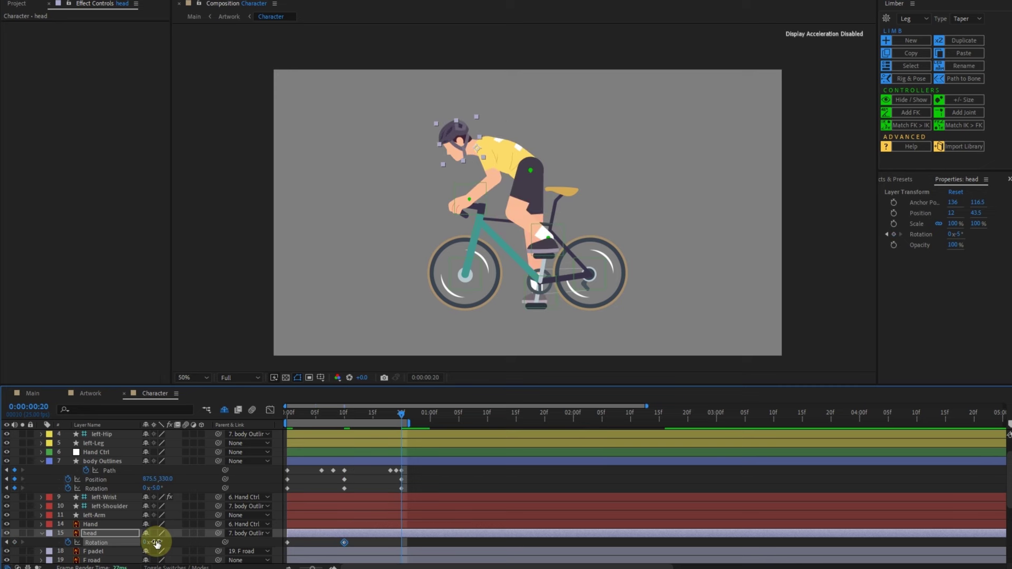
left_click(287, 542)
key("ctrl+c")
key("ctrl+v")
left_click(323, 542)
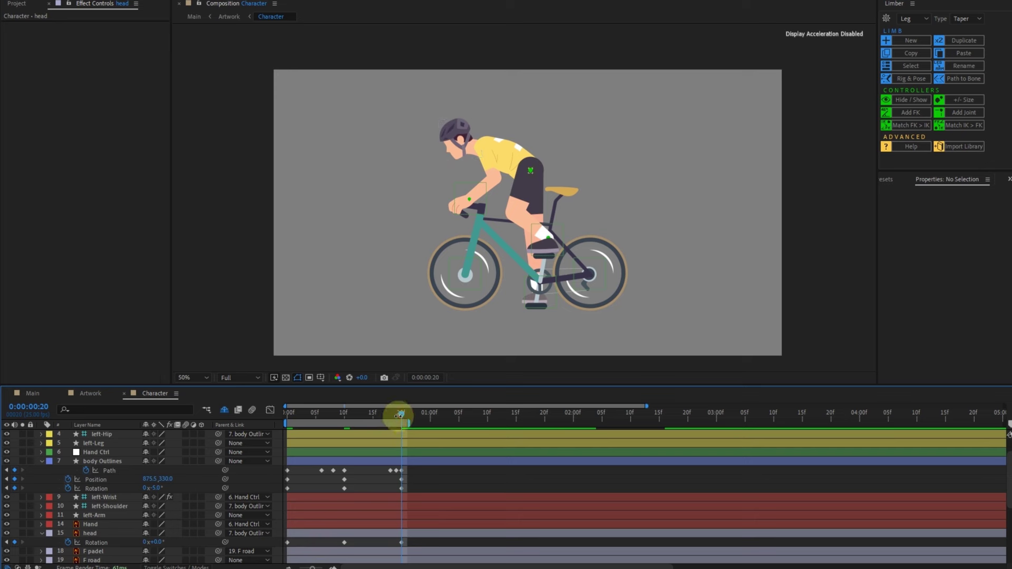
left_click_drag(366, 417, 315, 425)
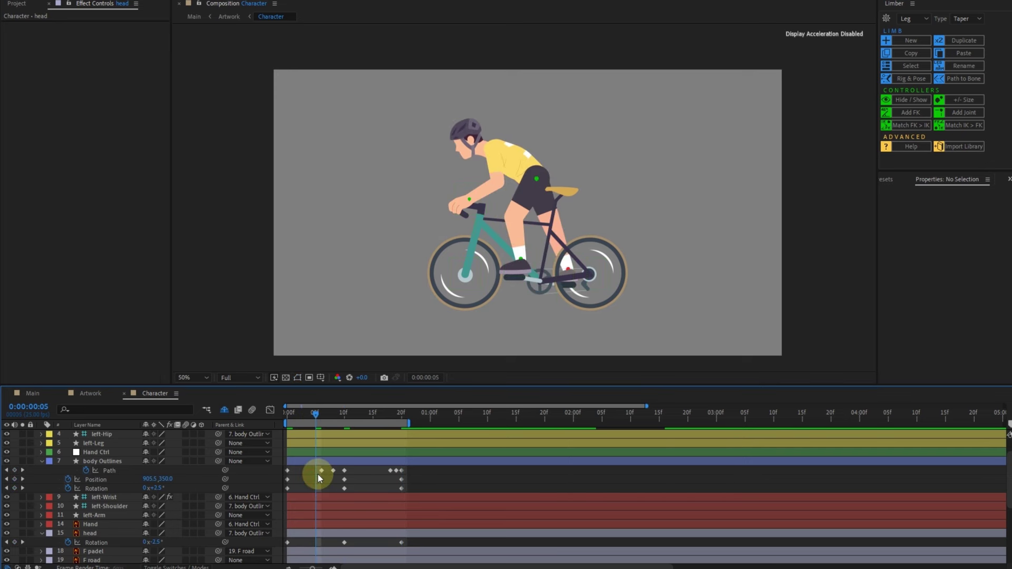
key("space")
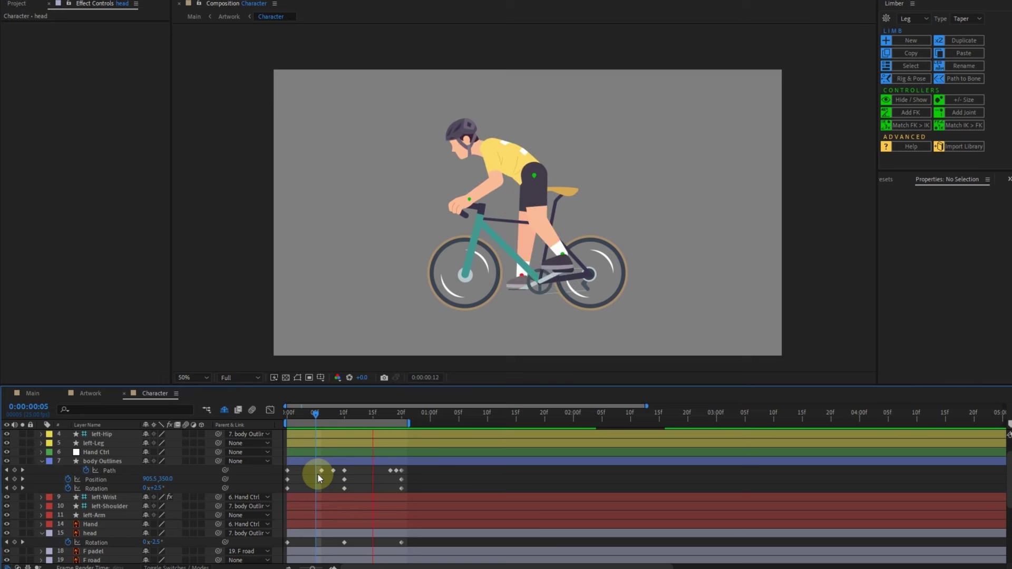
key("space")
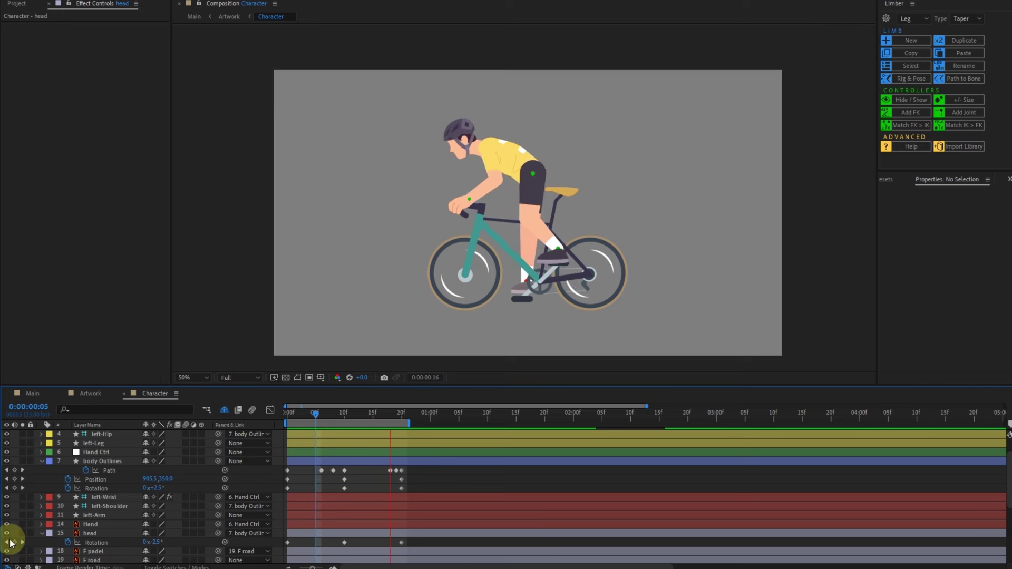
- Set head Rotation to 10° at frame 0 and -15° at frame 10, then preview
key("Home")
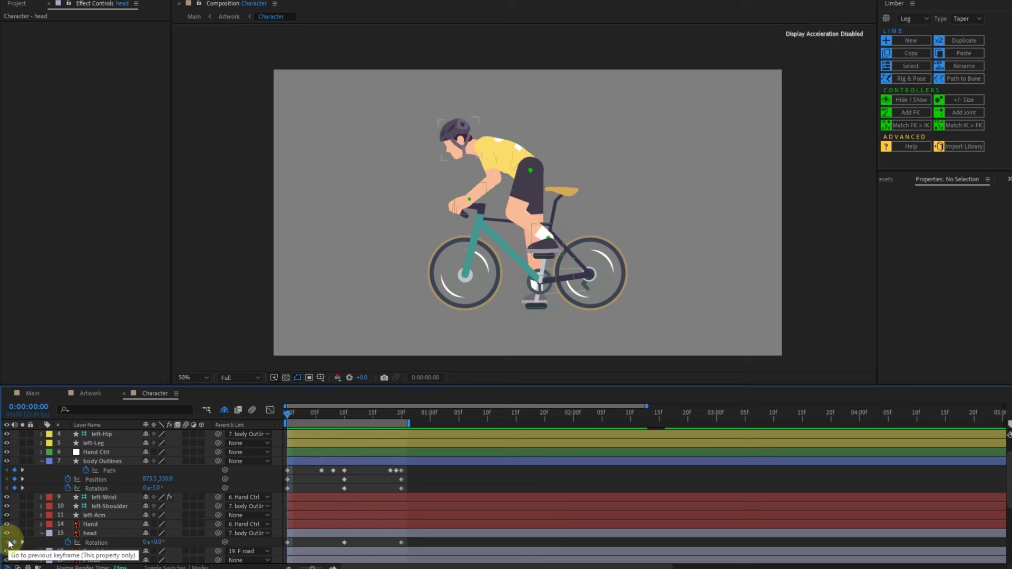
left_click(155, 542)
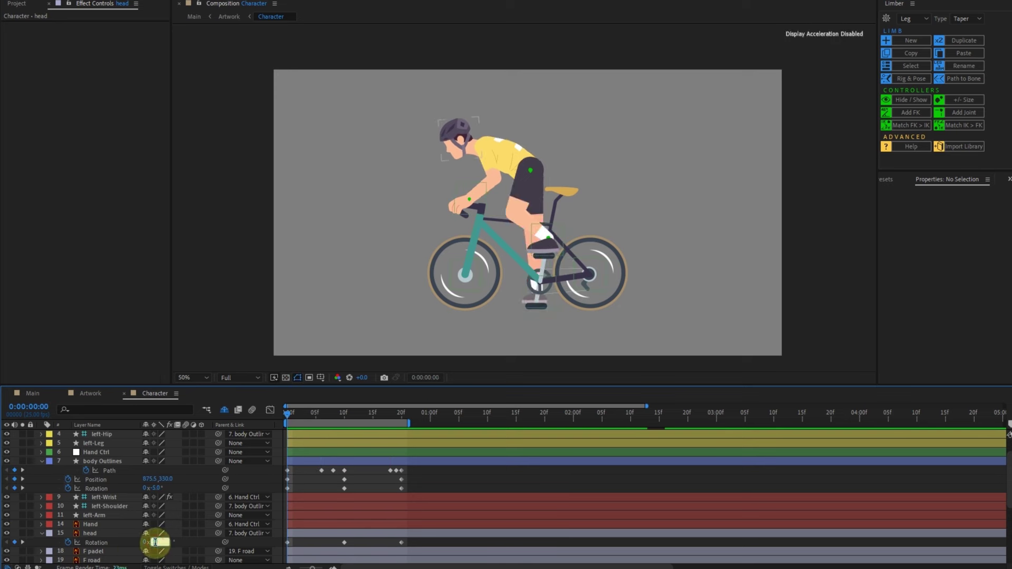
type("10")
key("Return")
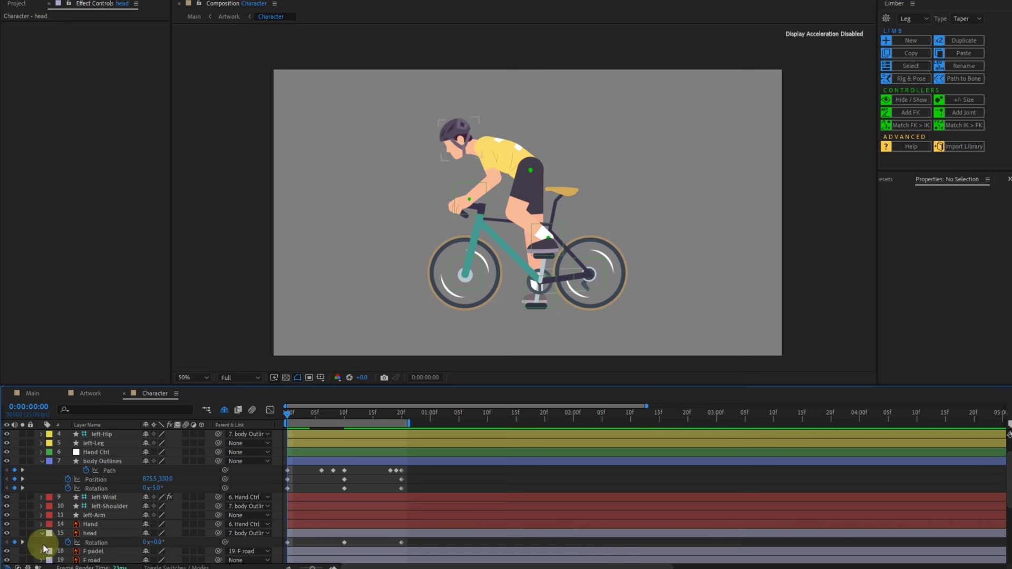
left_click(22, 543)
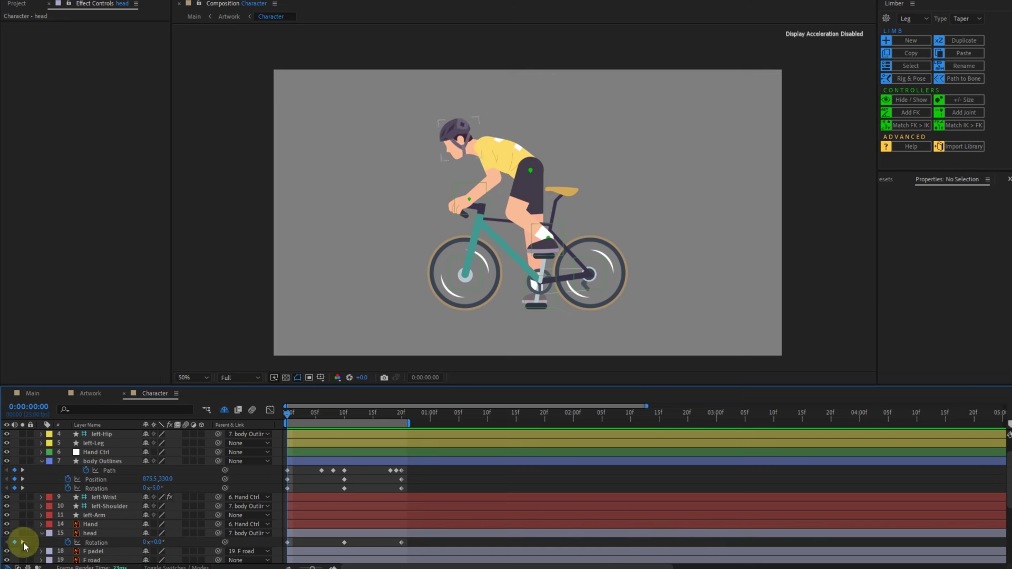
type("-15")
left_click(157, 548)
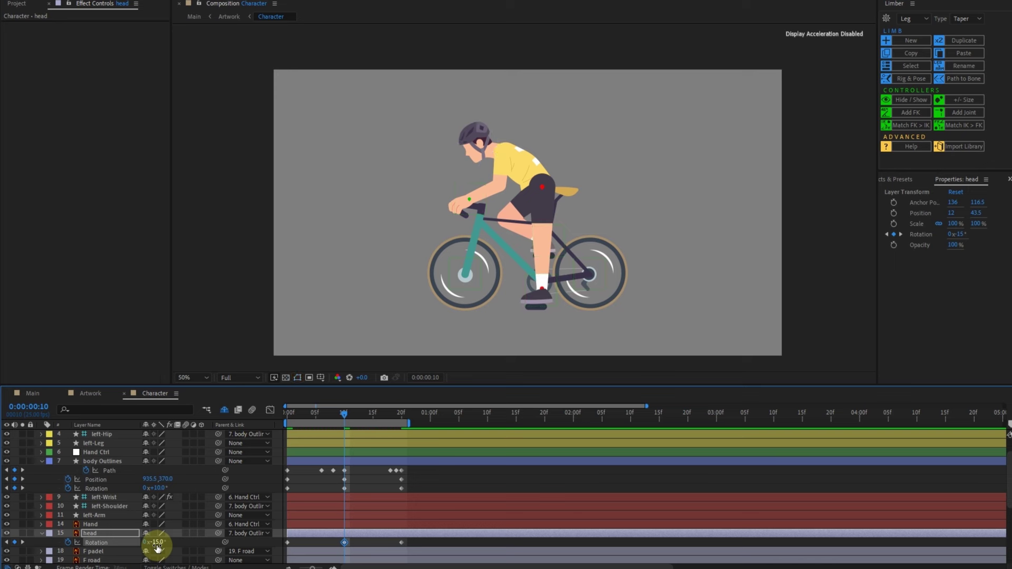
key("space")
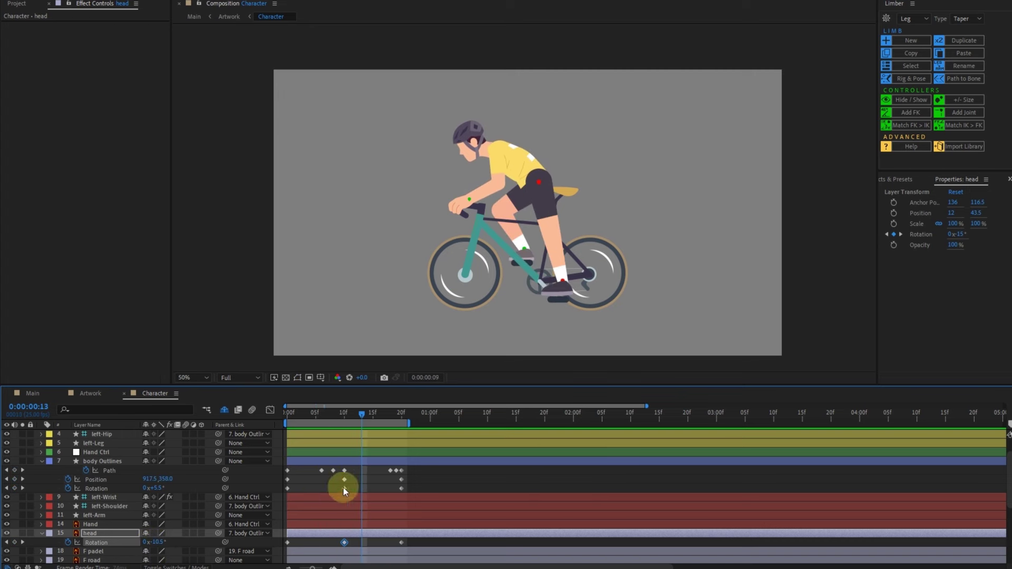
left_click(316, 480)
- Keyframe Back tyre CTRL 2 and Front tyre CTRL Rotation from 0x at frame 0 to -2x at frame 20
scroll(103, 562, "down", 5)
scroll(103, 556, "down", 1)
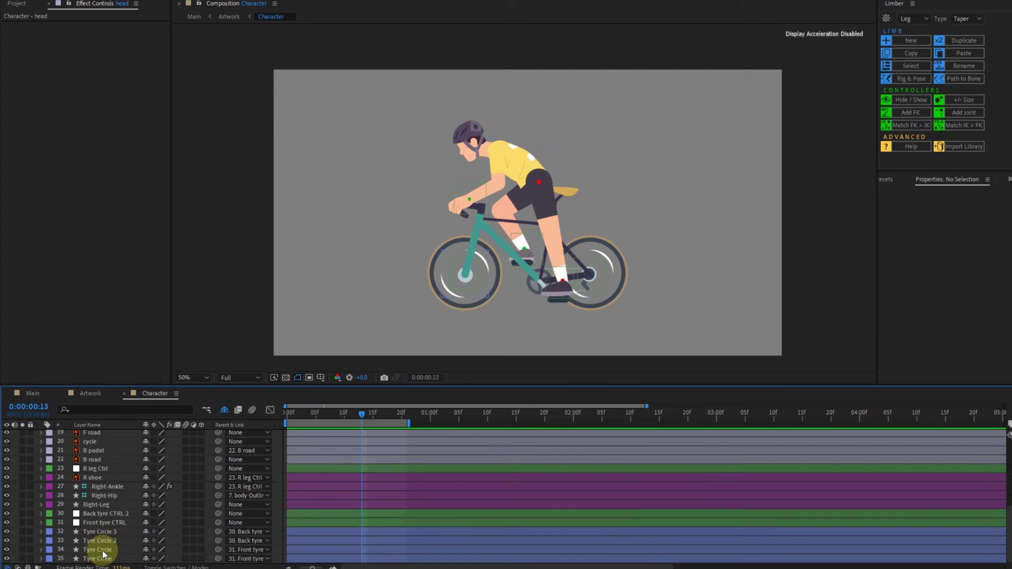
left_click(116, 512)
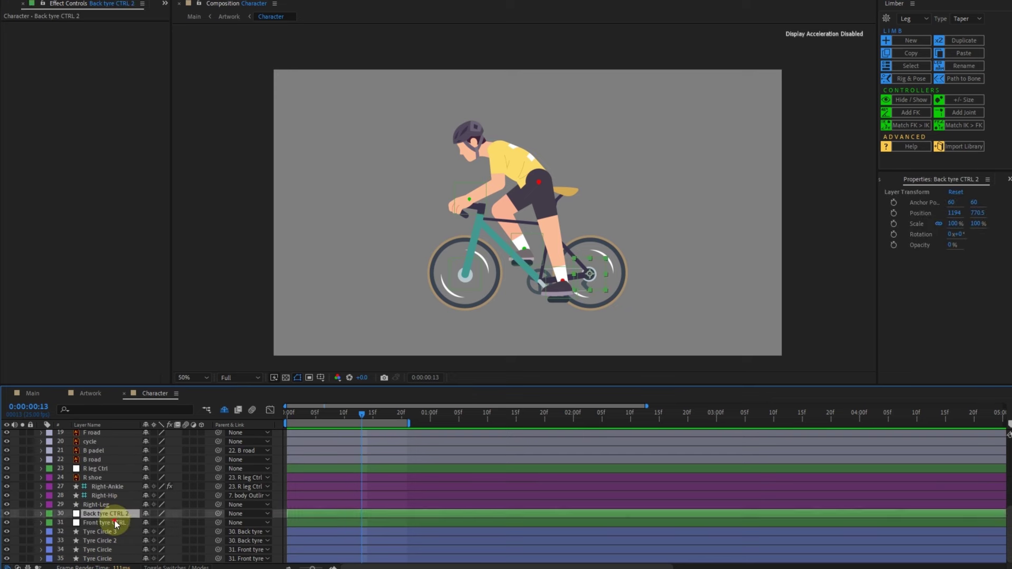
left_click(115, 522, "shift")
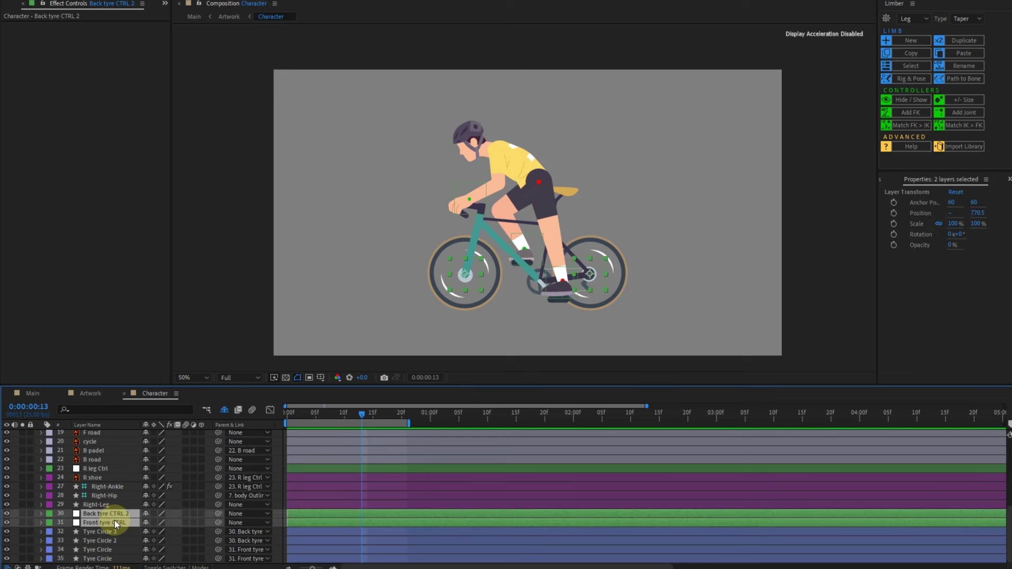
key("r")
key("Home")
left_click(68, 523)
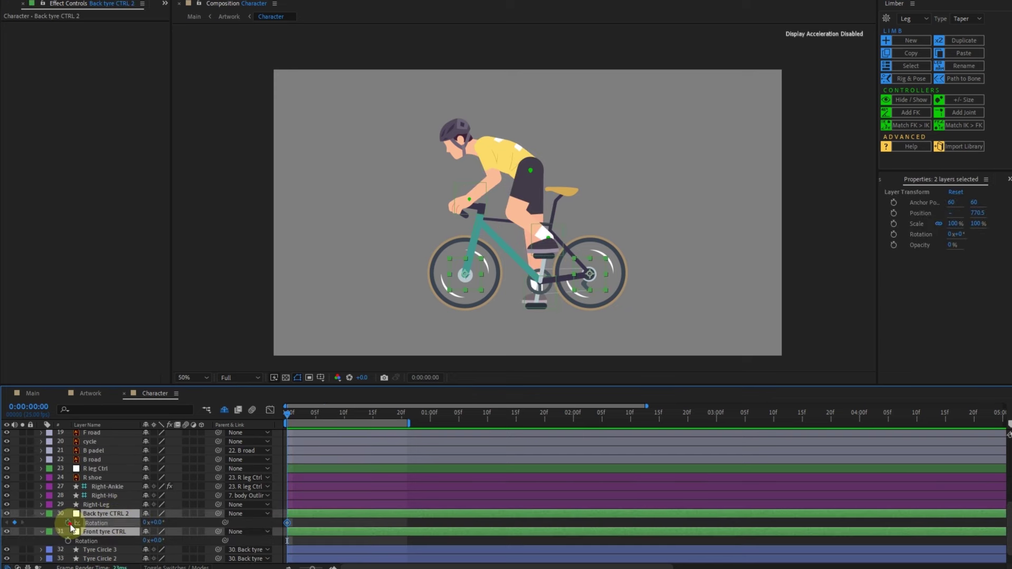
key("shift+Page_Down")
key("shift+Page_Down")
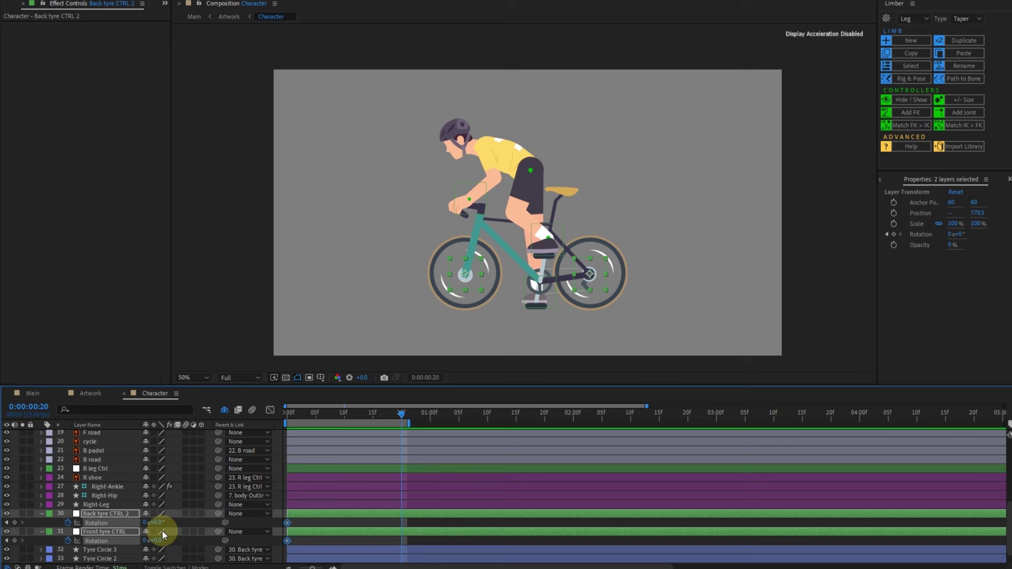
left_click(146, 523)
left_click(146, 527)
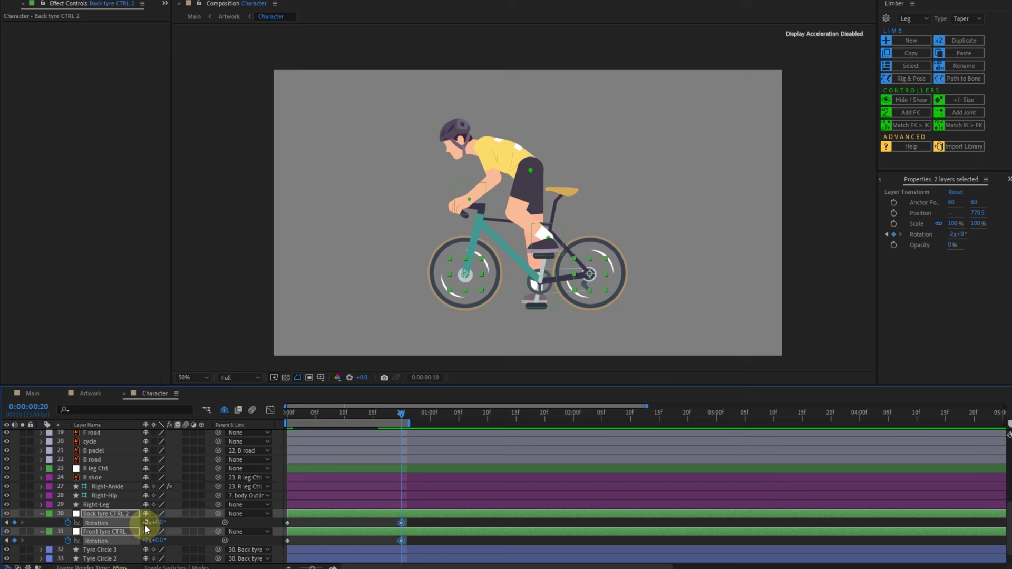
- Step back through frames to check the spin, hide path outlines, and preview the wheels
key("shift+Page_Up")
key("Page_Up")
key("Page_Up")
key("Page_Up")
key("Page_Up")
key("Page_Up")
key("Page_Up")
key("Page_Up")
key("Page_Up")
key("Page_Up")
key("Page_Up")
key("ctrl+shift+h")
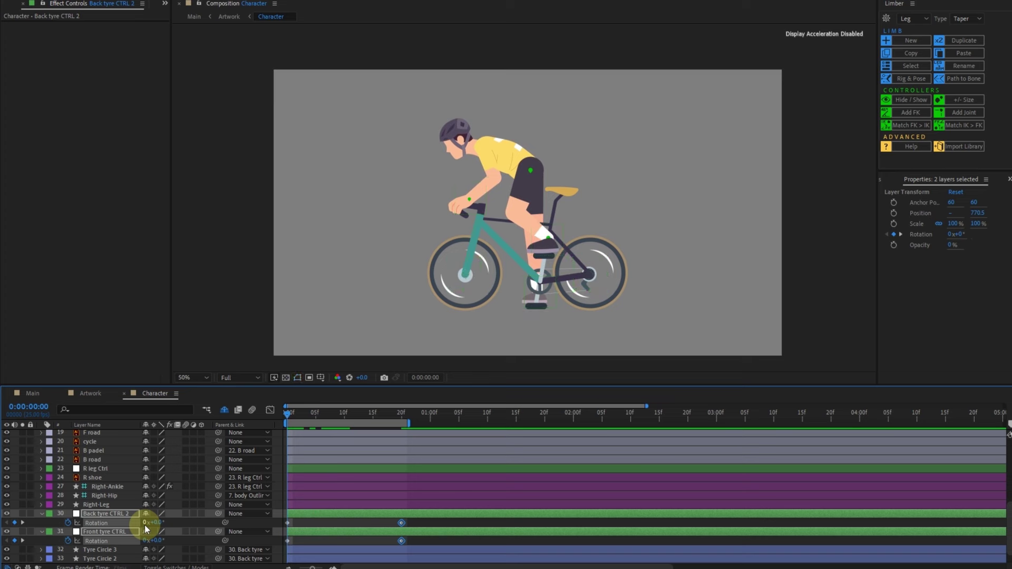
key("space")
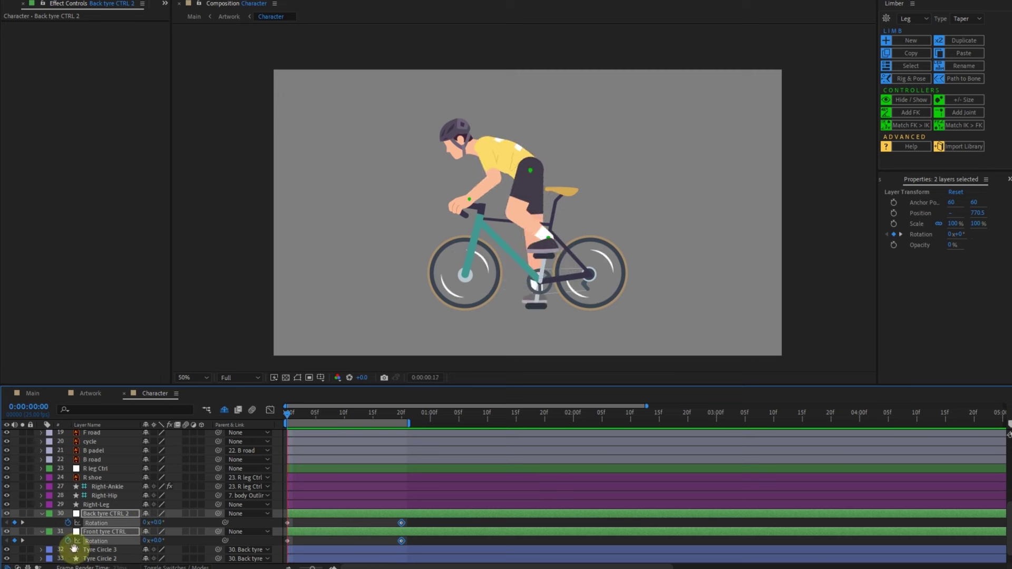
- Convert the Path, Position and Rotation keyframes, including the leg's, to Auto Bezier
left_click(332, 529)
left_click(328, 541)
scroll(327, 541, "up", 5)
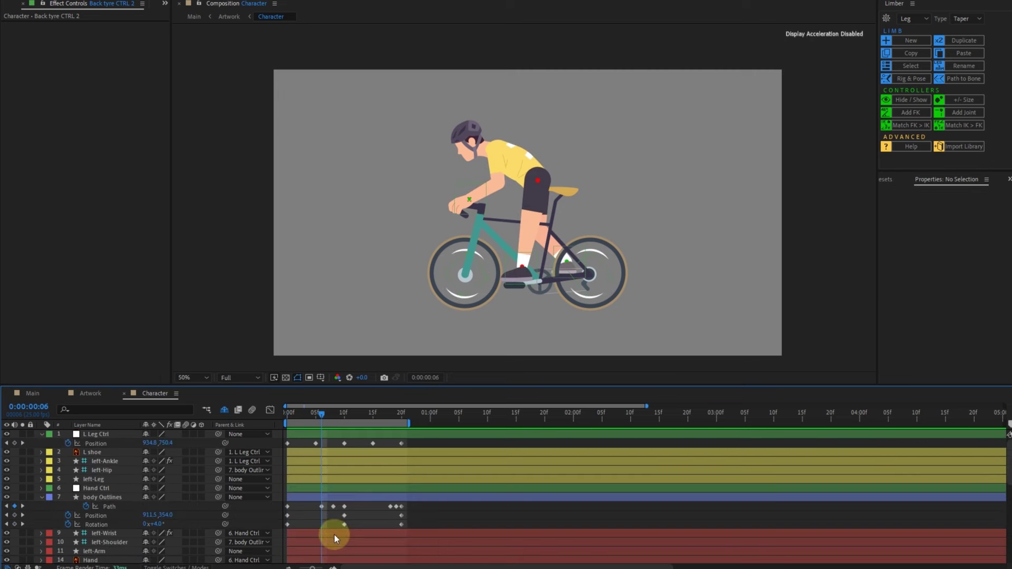
left_click_drag(426, 427, 331, 549)
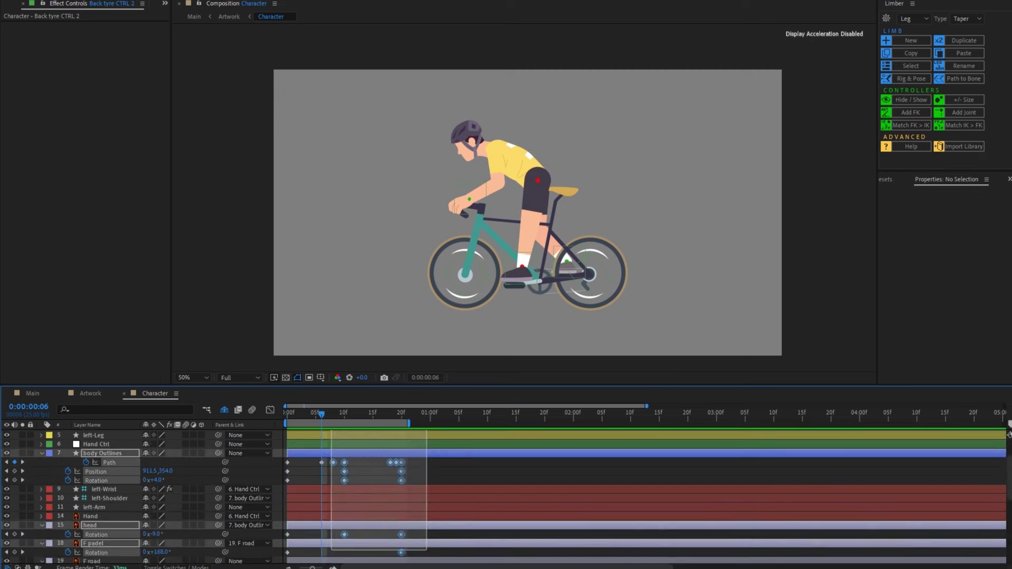
left_click(316, 452)
left_click(317, 453, "ctrl")
left_click(339, 436)
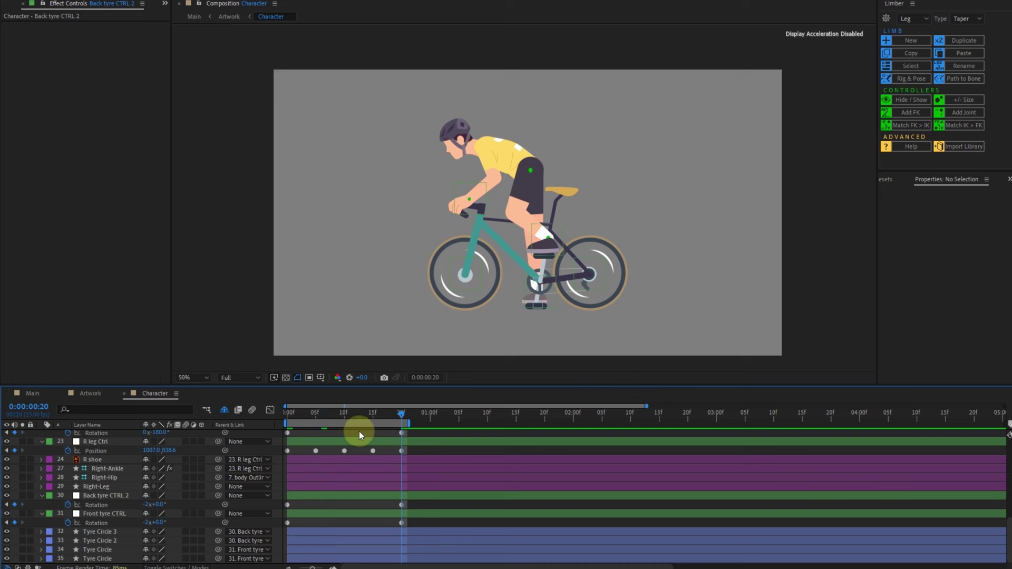
- Select the Right-Leg, Right-Hip and left-Hip layers
left_click(384, 484)
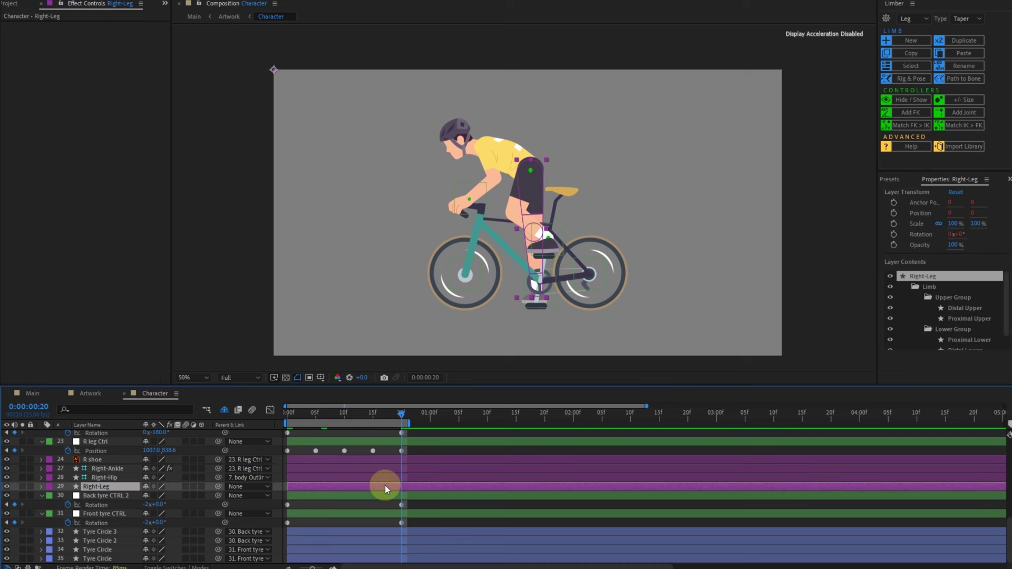
left_click(109, 477)
scroll(327, 485, "up", 2)
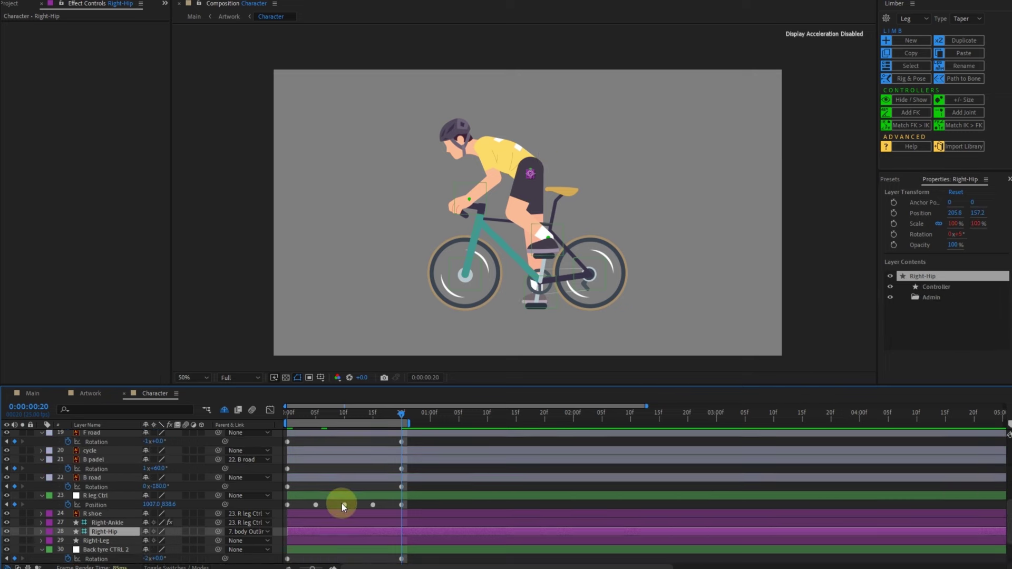
scroll(341, 504, "up", 3)
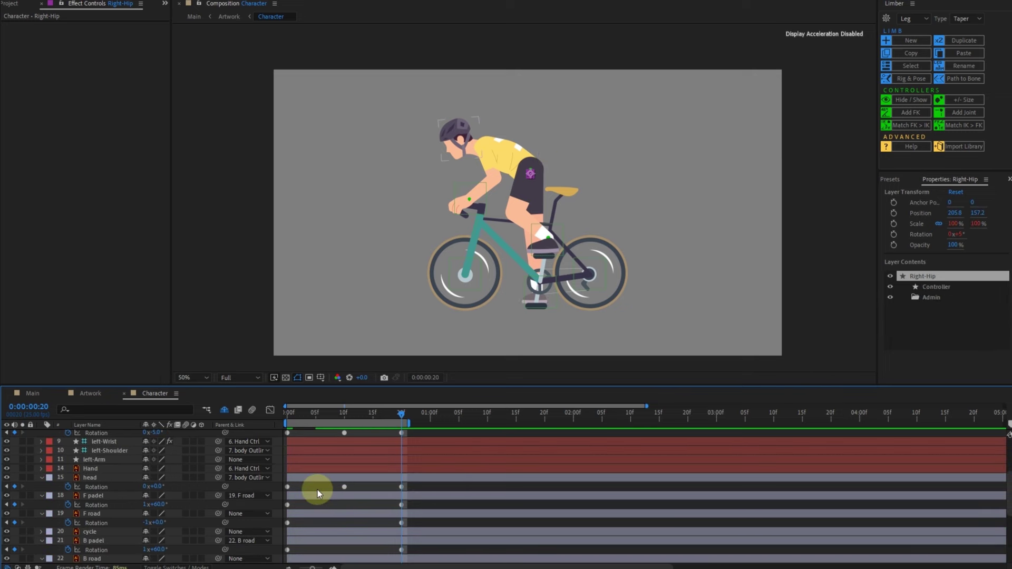
scroll(335, 460, "up", 3)
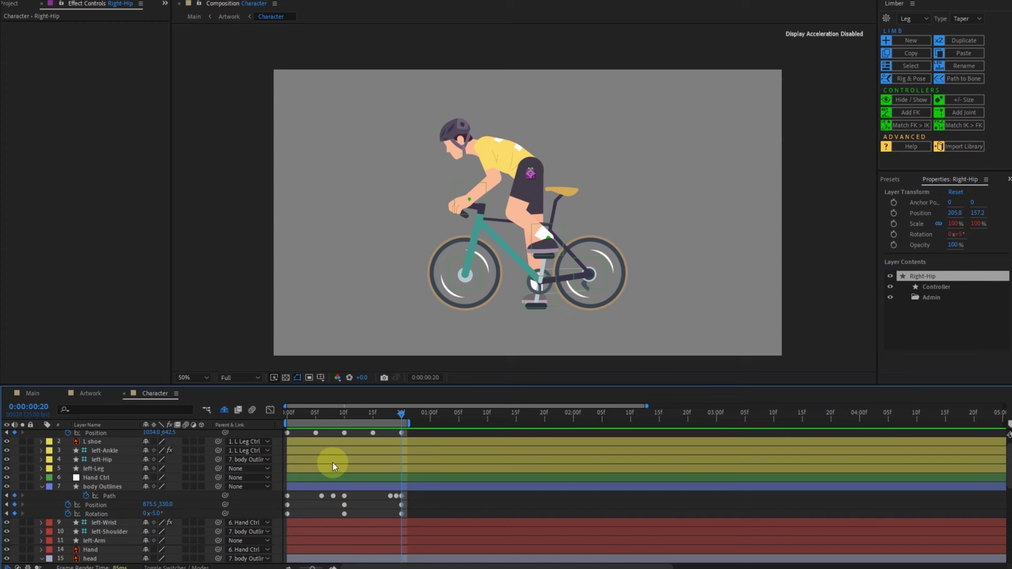
left_click(113, 459)
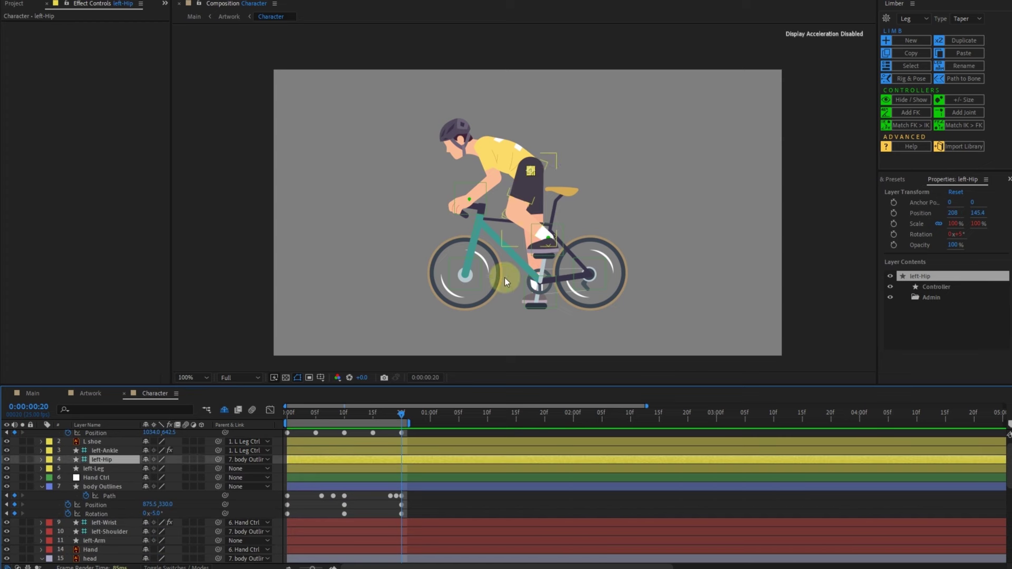
scroll(517, 247, "up", 2)
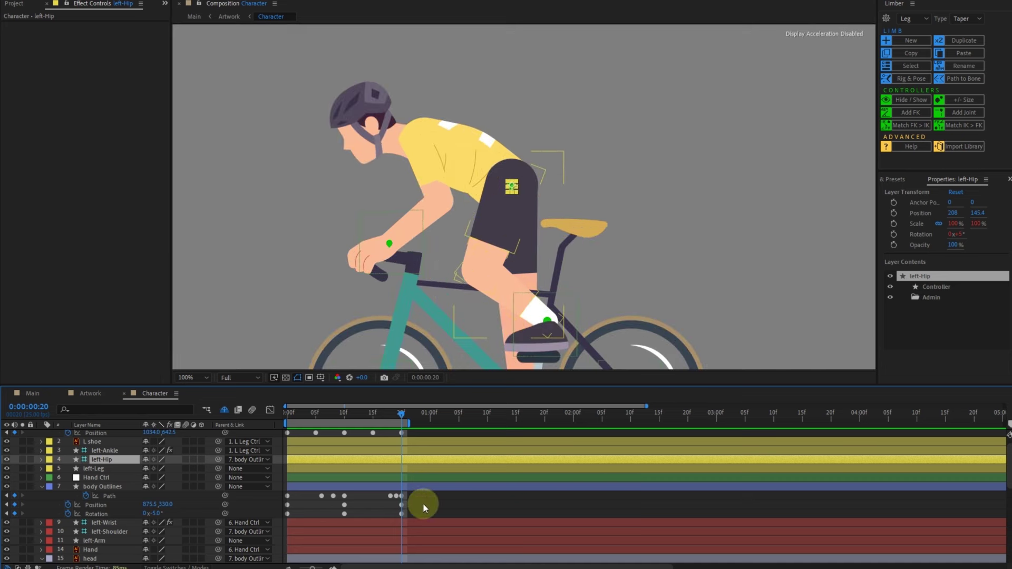
left_click(422, 502)
left_click(418, 457)
scroll(460, 219, "down", 2)
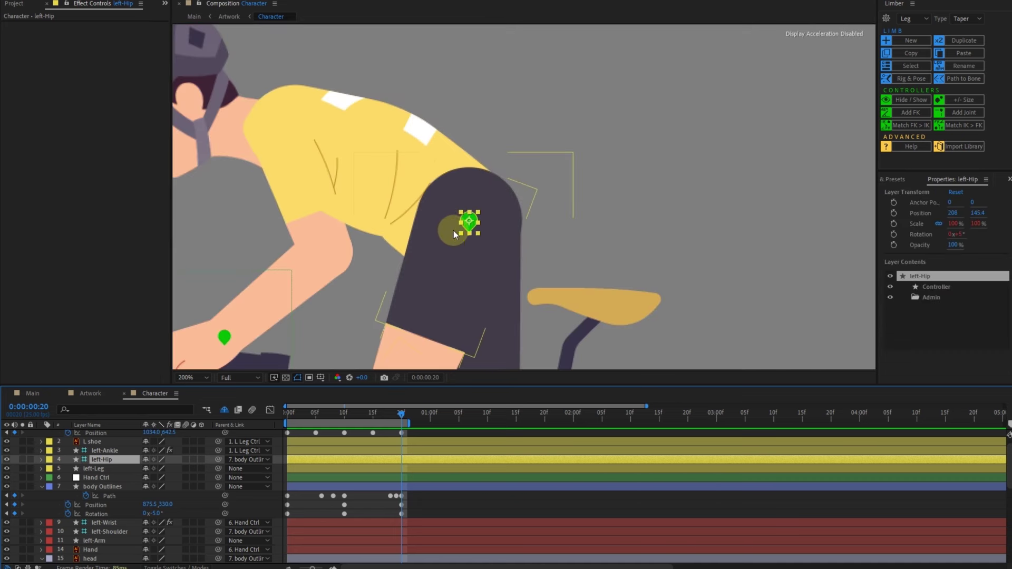
mouse_move(470, 225)
left_mouse_down()
mouse_move(478, 238)
mouse_move(471, 232)
left_mouse_up()
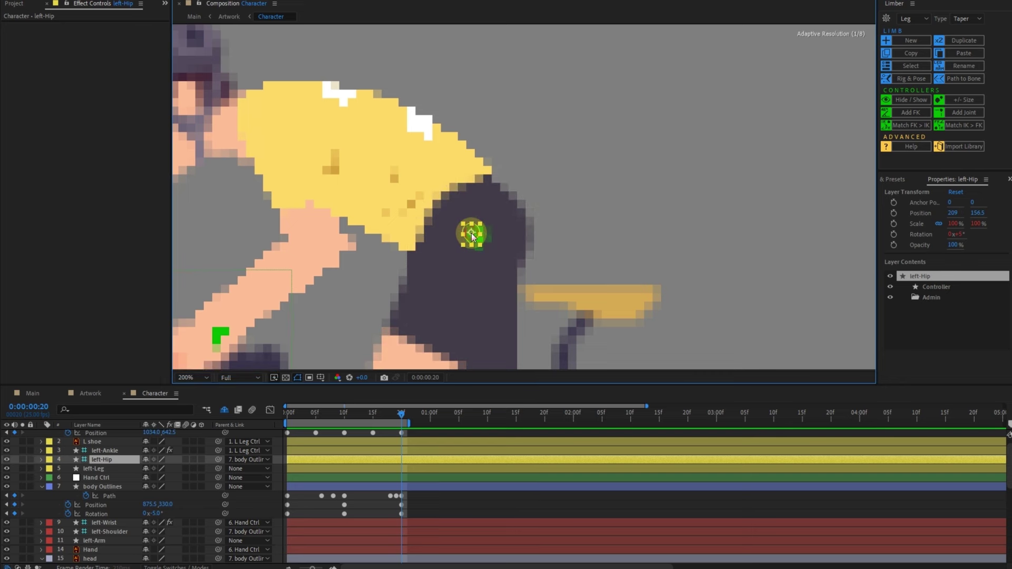
scroll(471, 233, "down", 4)
key("ctrl+z")
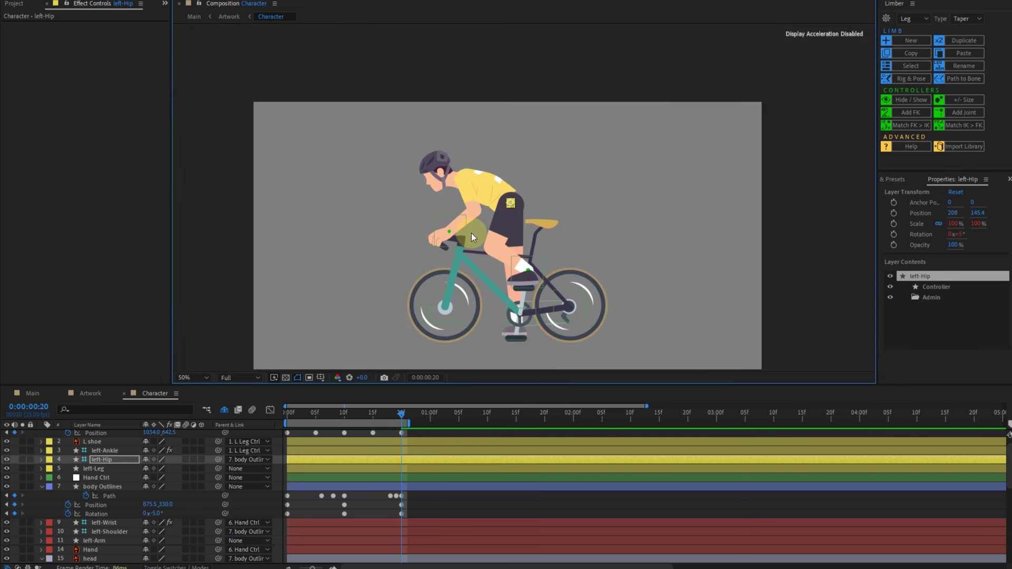
- Set Fast Previews to Final Quality and move the current time to frame 8
left_click(369, 510)
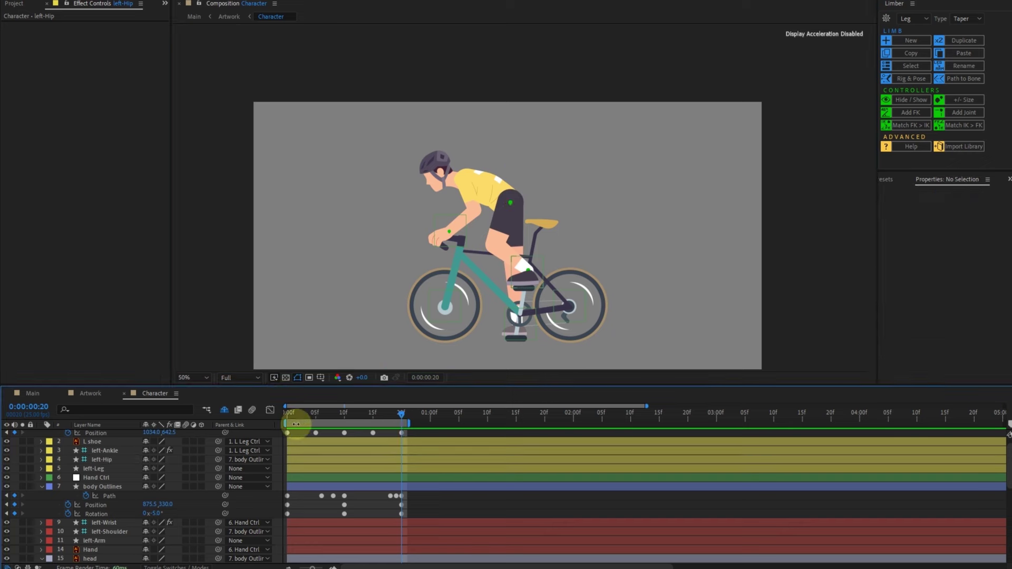
left_click(297, 378)
left_click(298, 390)
left_click(362, 505)
left_click_drag(399, 417, 332, 412)
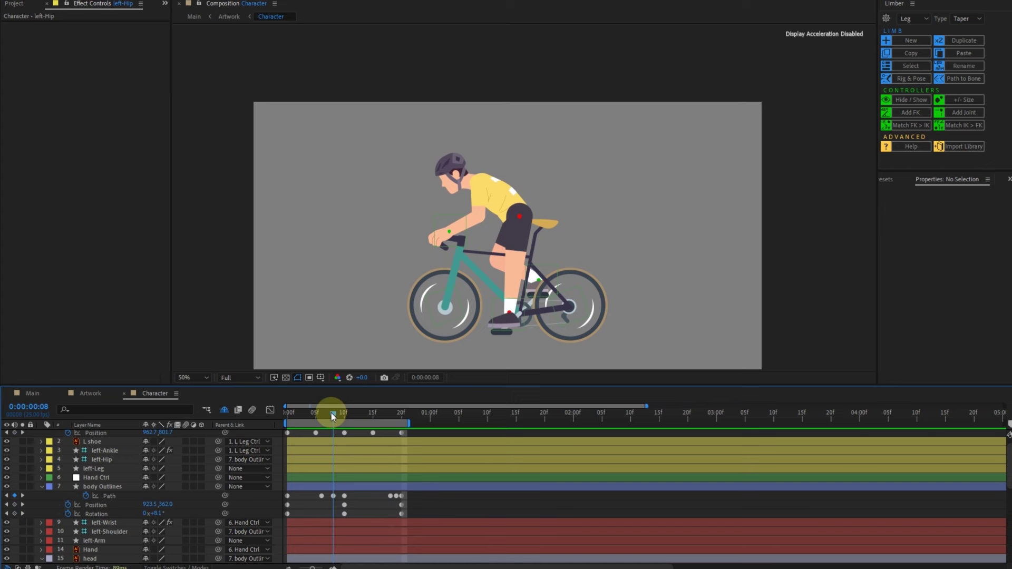
- Collapse layer properties and switch on 3D for every layer in the Character comp
key("u")
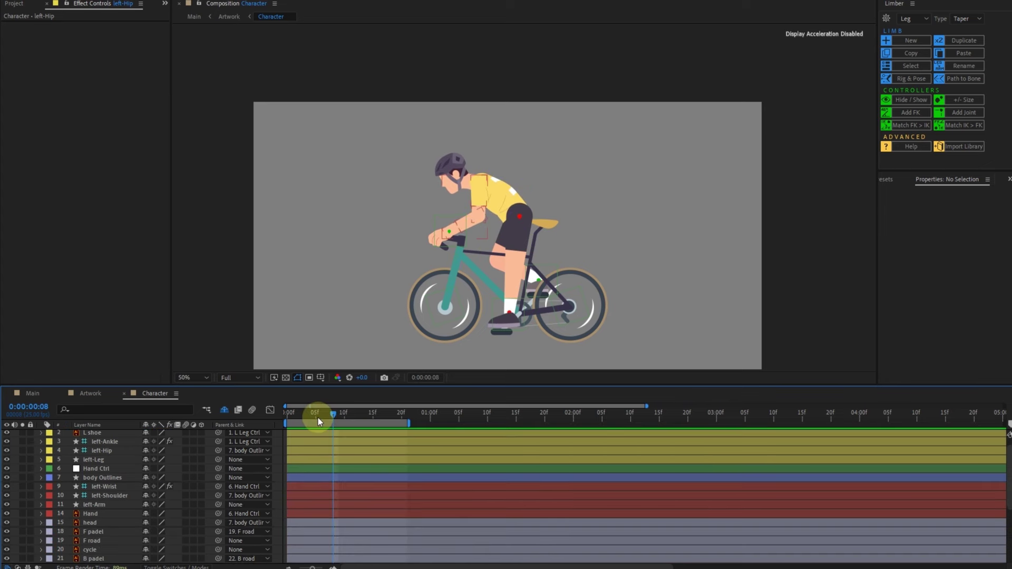
key("ctrl+a")
left_click(157, 519)
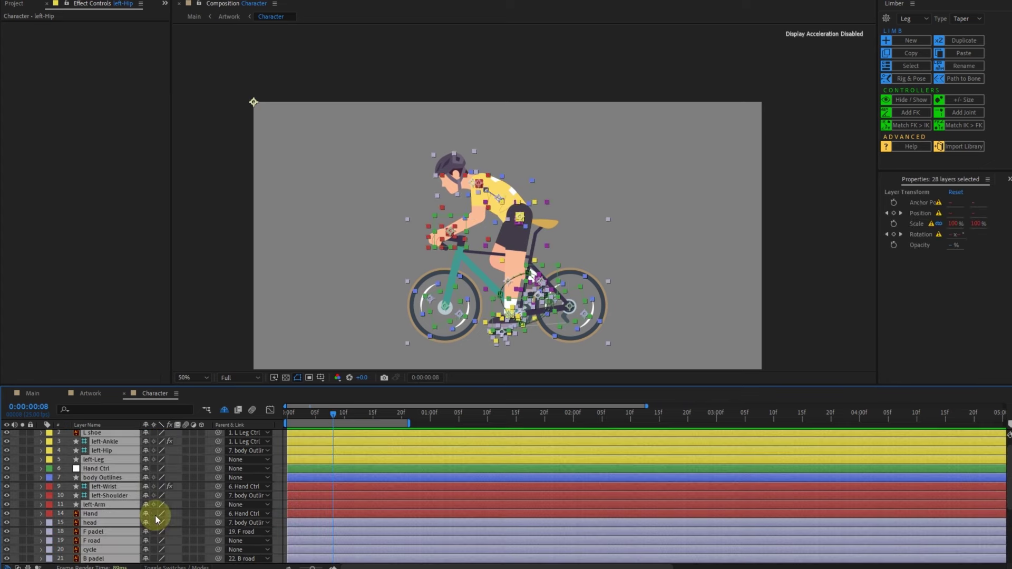
left_click(201, 469)
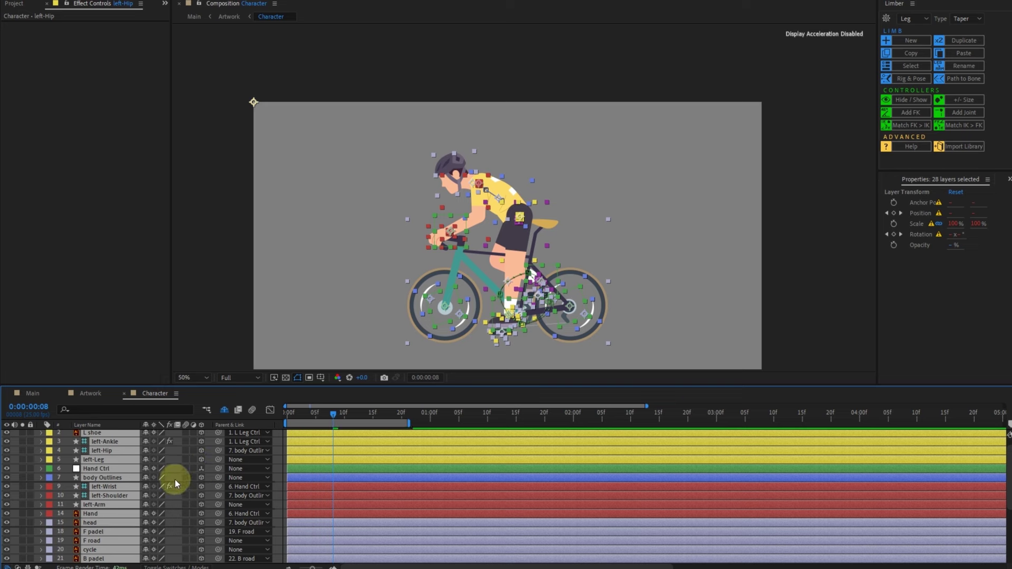
key("ctrl+shift+a")
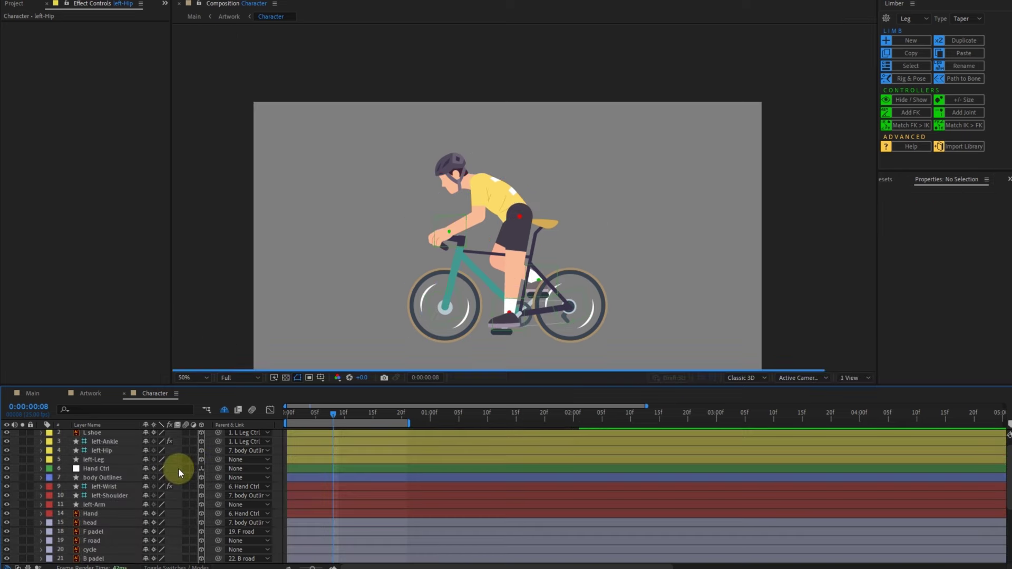
left_click(96, 391)
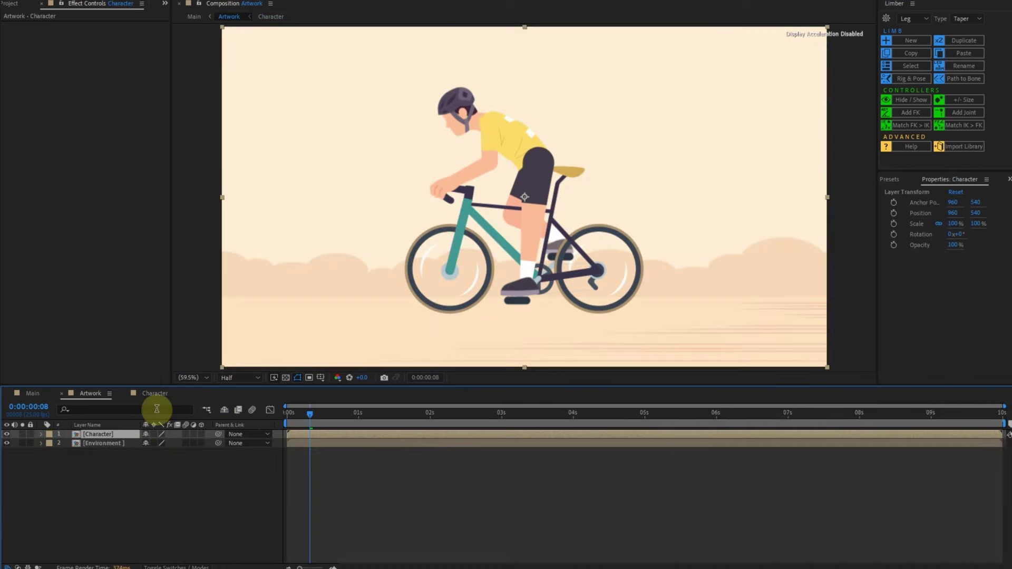
- Trim the Character comp to its 20-frame work area
left_click(156, 396)
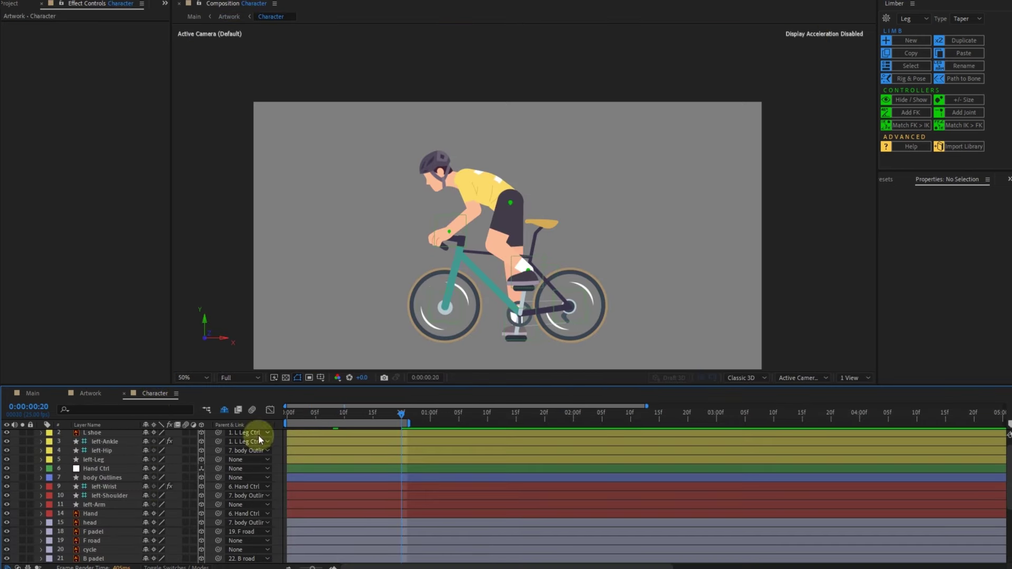
right_click(314, 424)
left_click(363, 454)
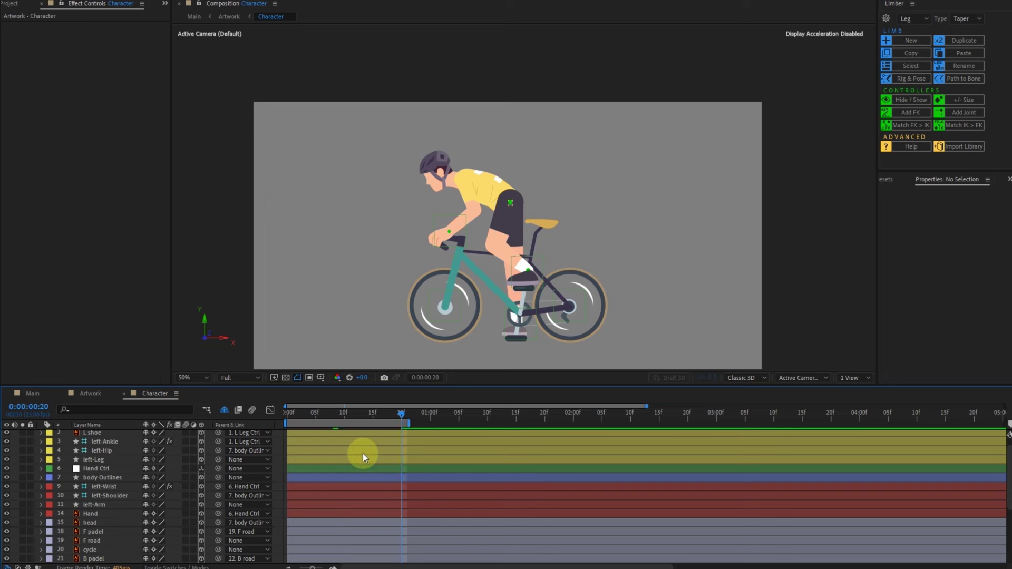
- Enable Time Remapping on the Character layer in the Artwork comp
left_click(95, 396)
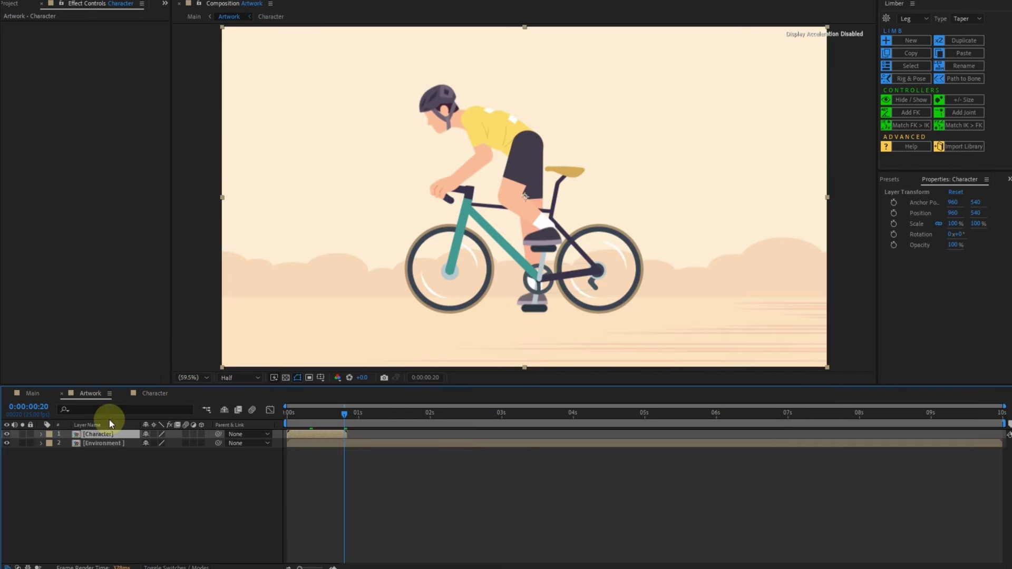
right_click(129, 434)
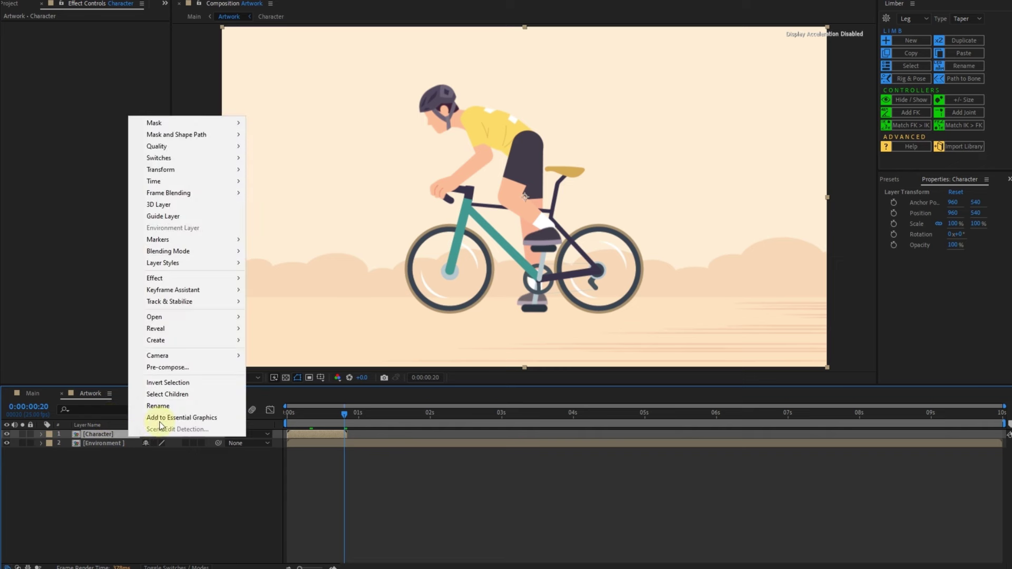
mouse_move(208, 182)
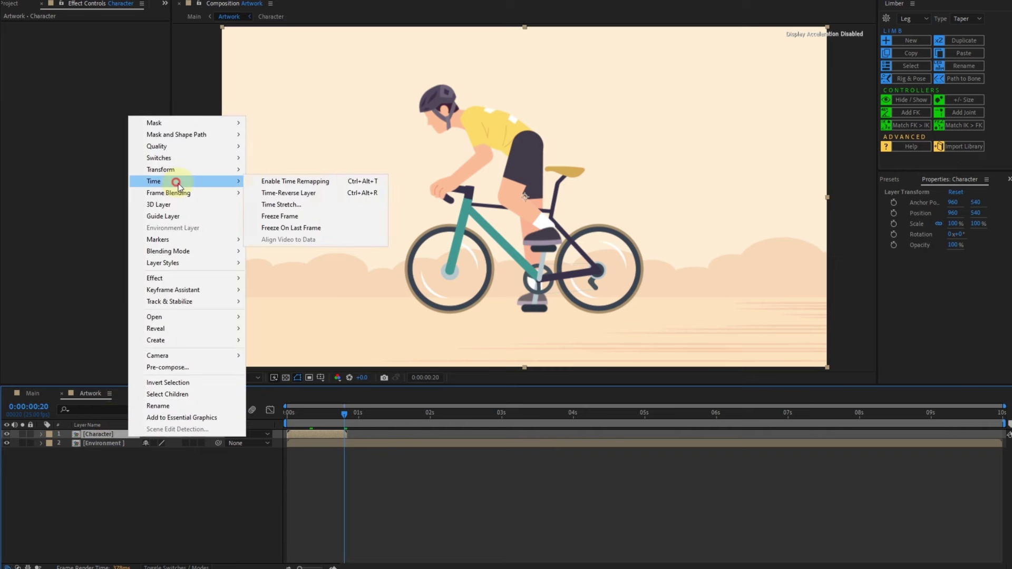
left_click(319, 182)
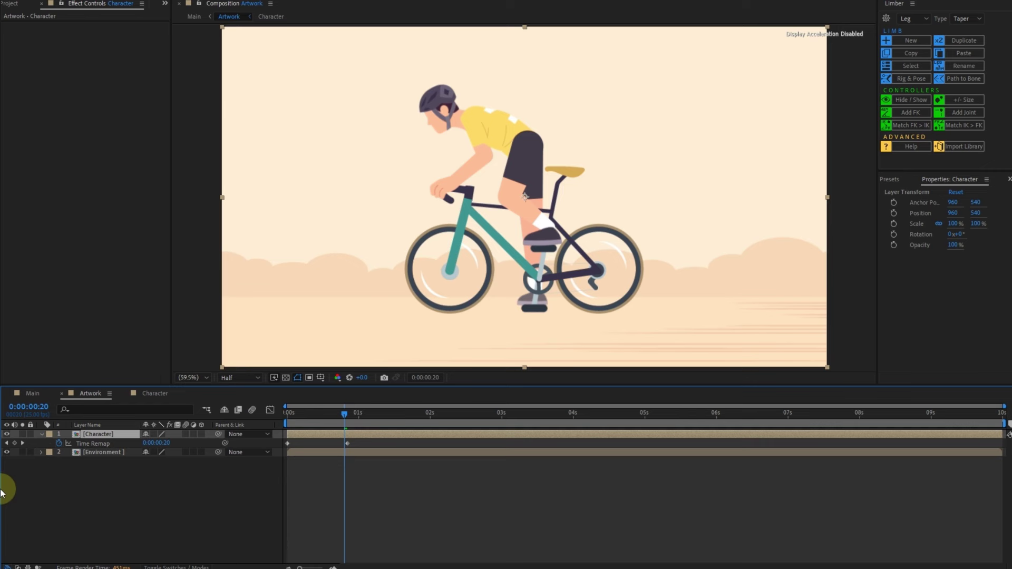
- Add a Time Remap end keyframe and move it from frame 20 back to frame 15
left_click(14, 444)
left_click(348, 437)
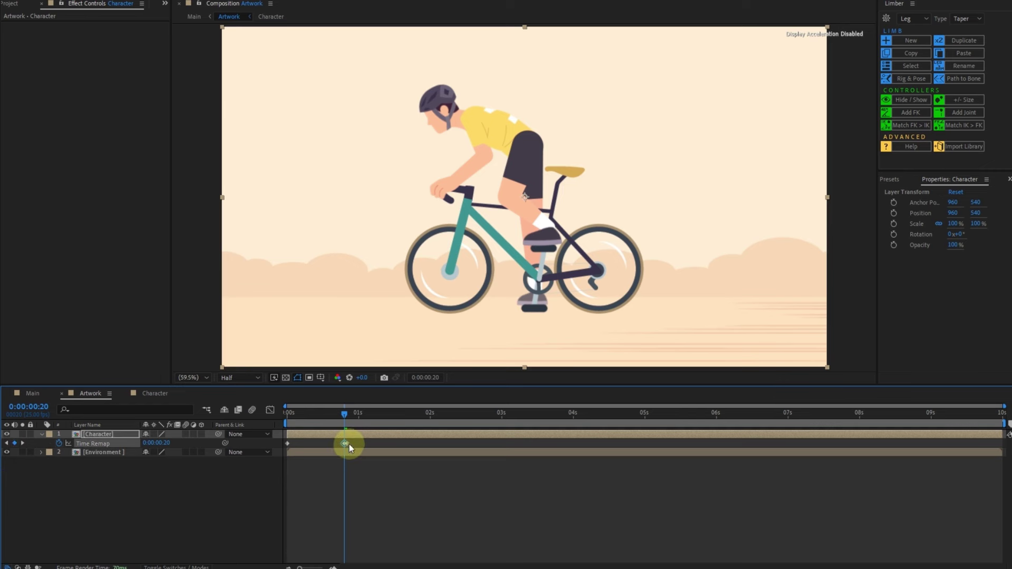
left_click(349, 447)
key("Page_Up")
key("Page_Up")
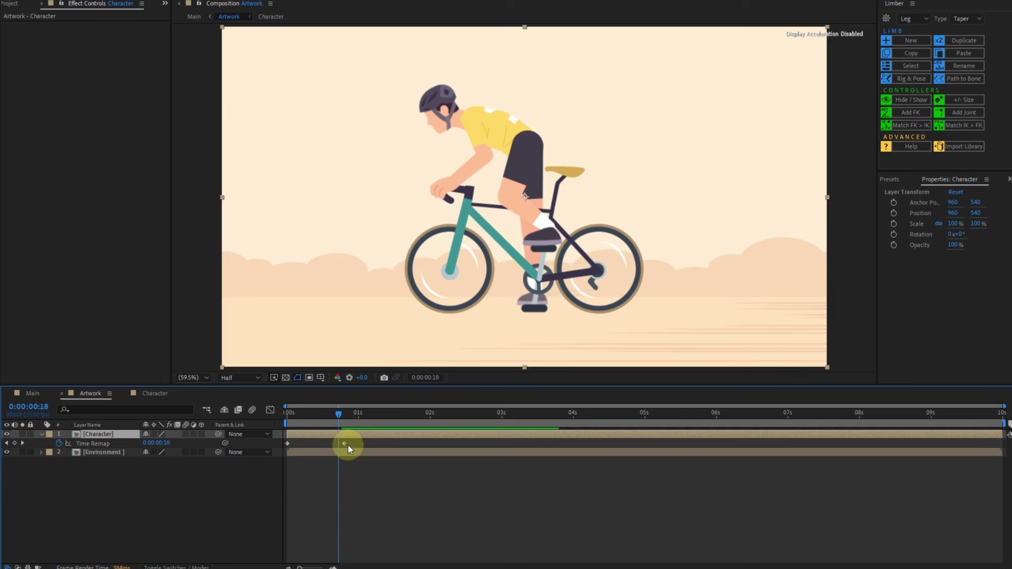
key("Page_Up")
key("Page_Up")
key("Page_Up")
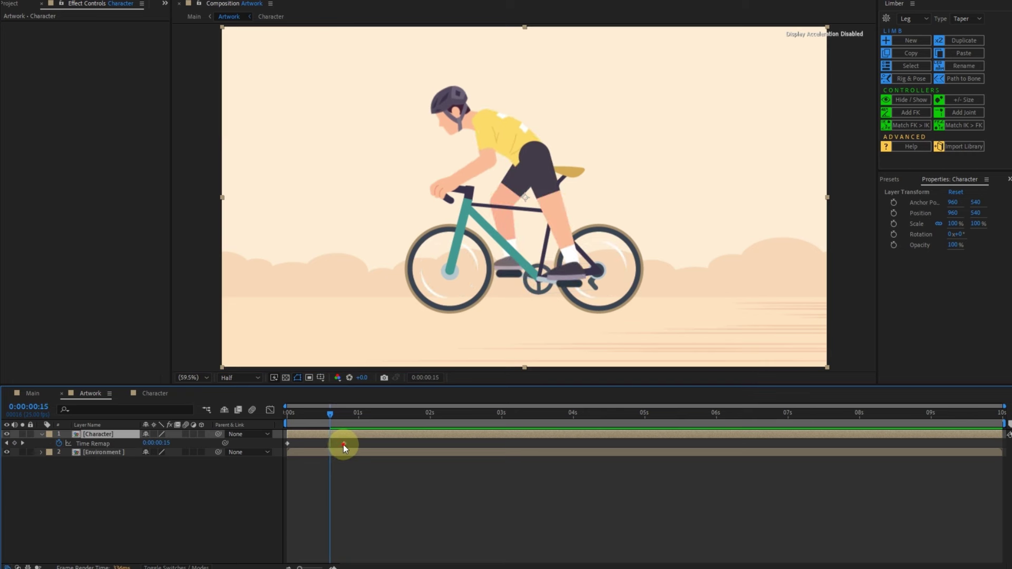
left_click_drag(343, 444, 332, 446)
- Add a loopOutDuration('cycle') expression to the Character layer's Time Remap
left_click(59, 445, "alt")
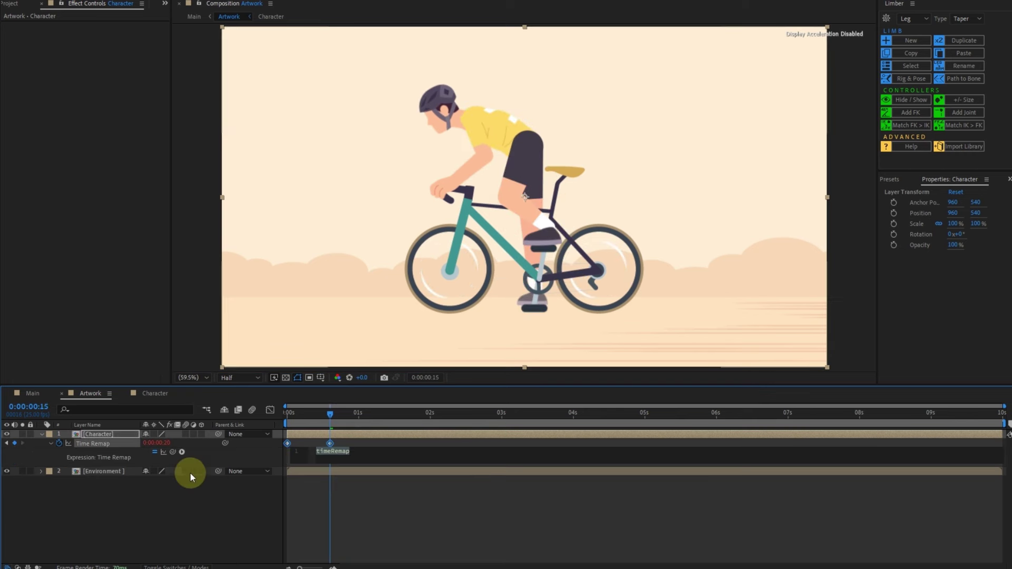
left_click(182, 451)
mouse_move(219, 397)
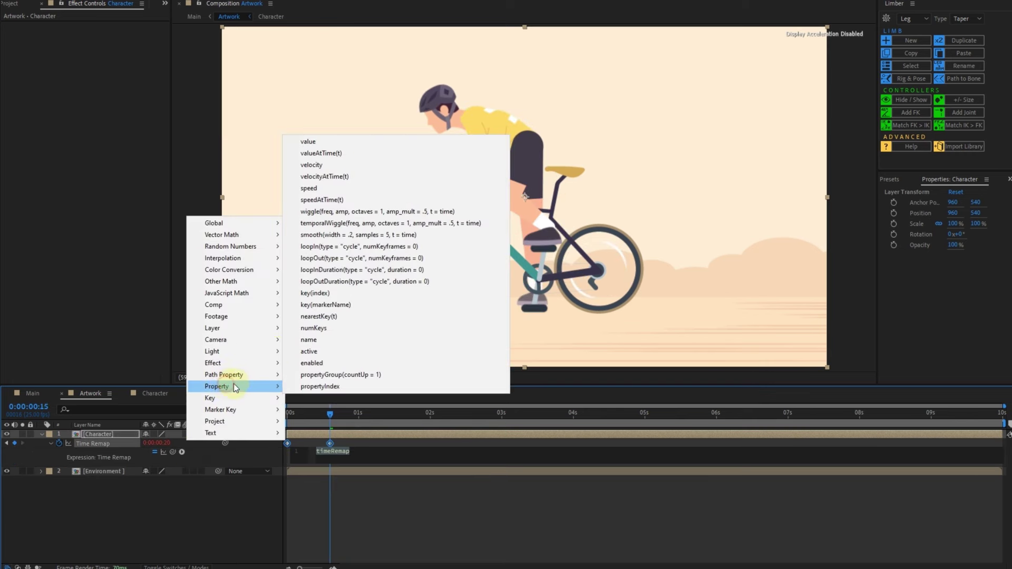
left_click(348, 283)
left_click(444, 507)
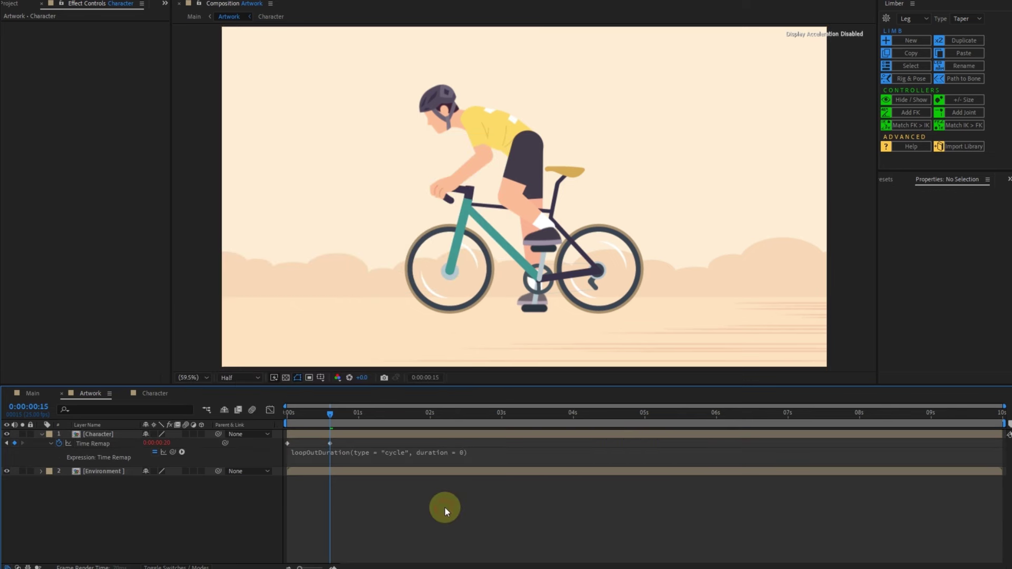
- End the work area at 6 seconds and collapse the Character layer's properties
left_click(715, 413)
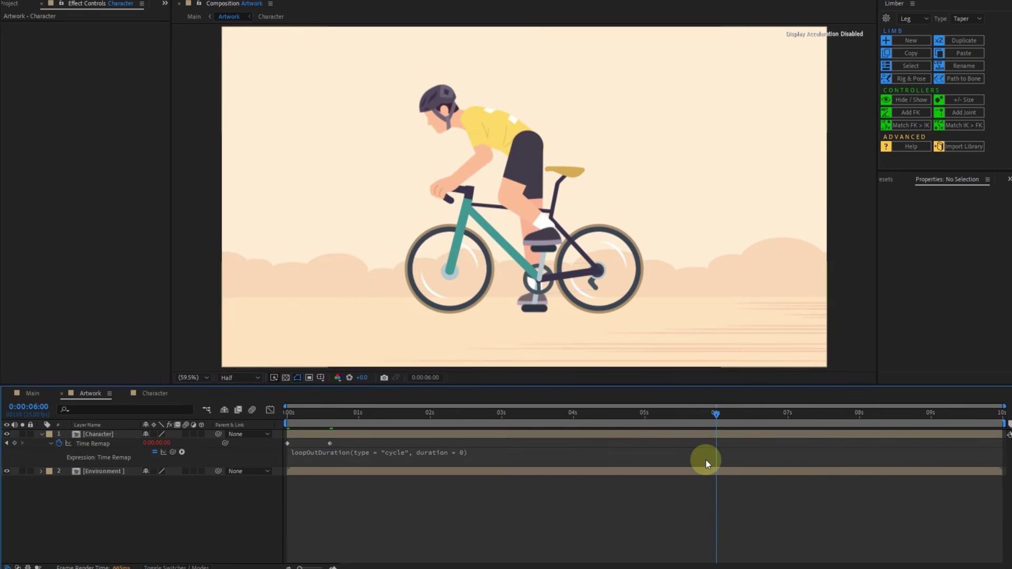
key("n")
key("u")
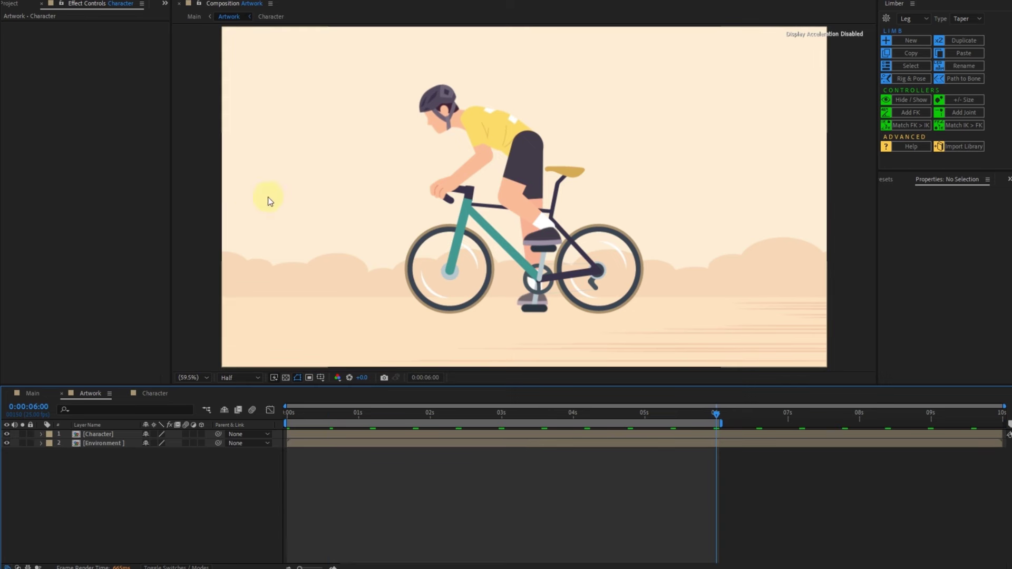
left_click(242, 377)
- Set preview resolution to Full and apply Motion Tile to the Environment layer
left_click(244, 400)
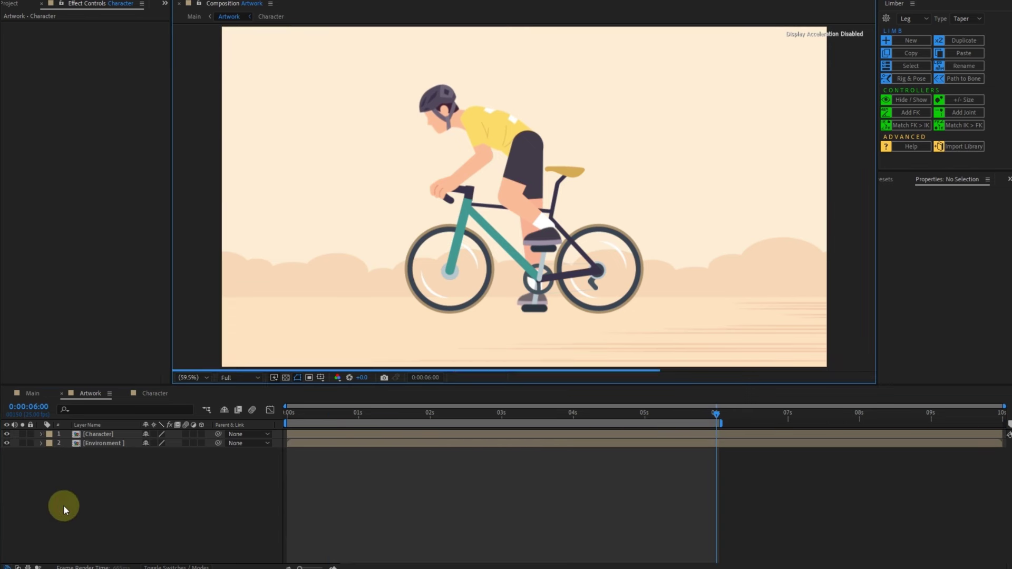
left_click(114, 447)
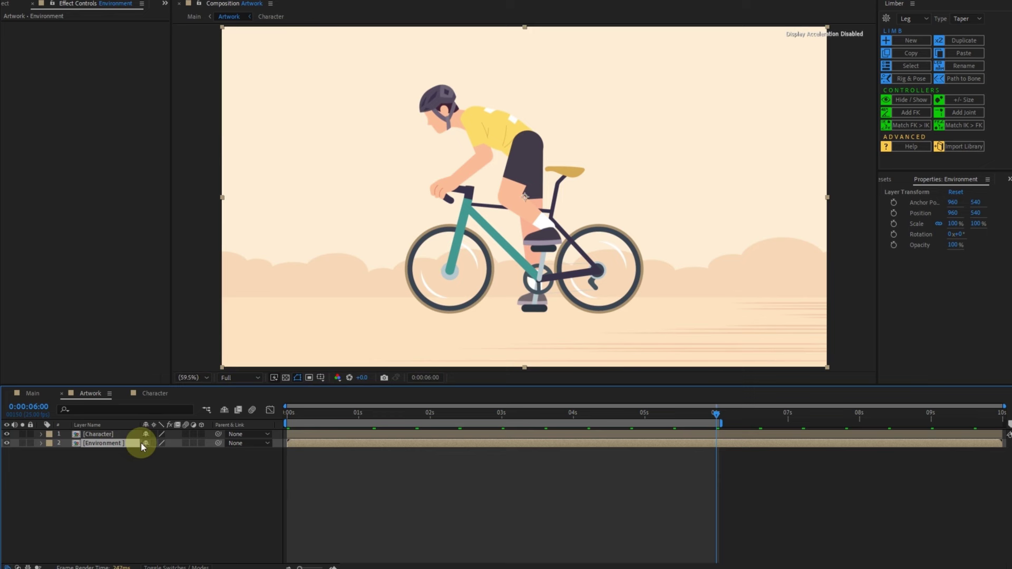
left_click(886, 179)
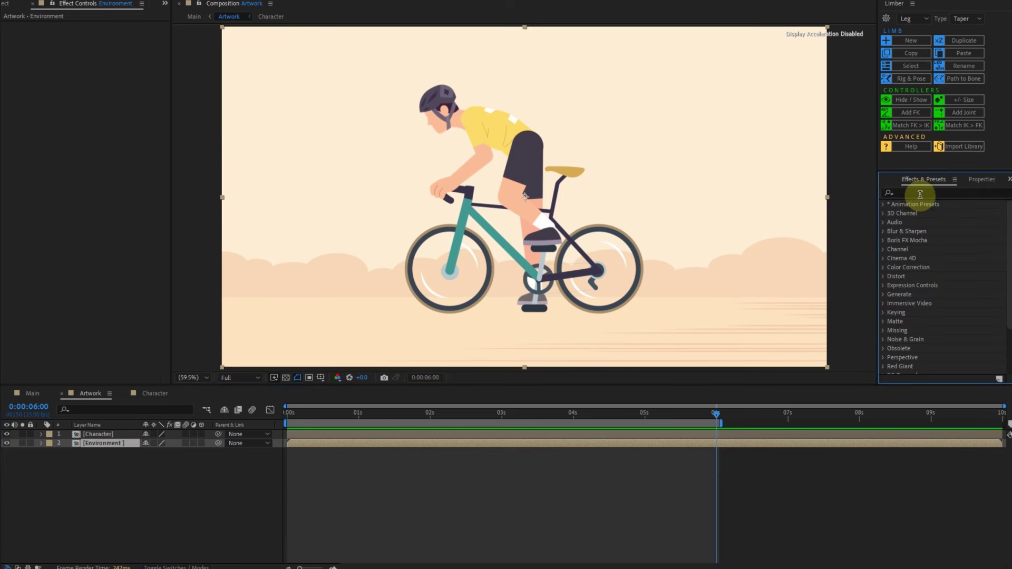
left_click(919, 193)
type("mo")
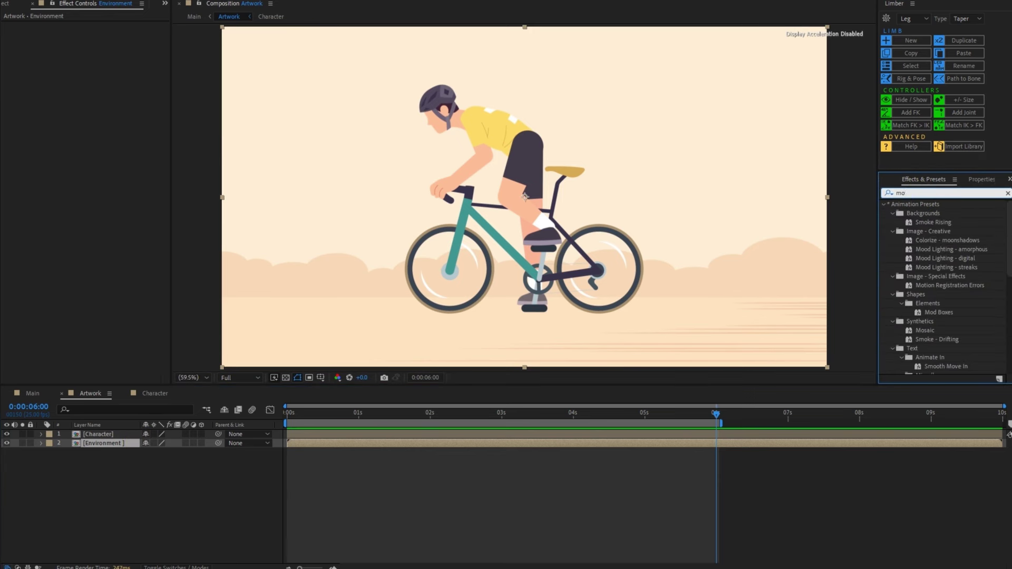
type("t")
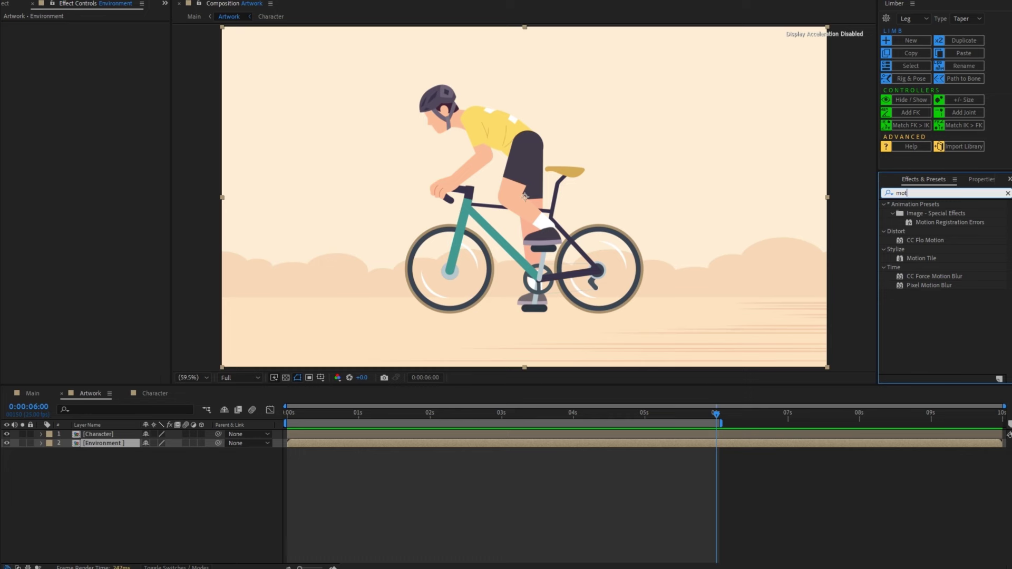
left_click_drag(941, 256, 122, 445)
- Animate Motion Tile's Tile Center X to 11000 at 6 seconds
key("Home")
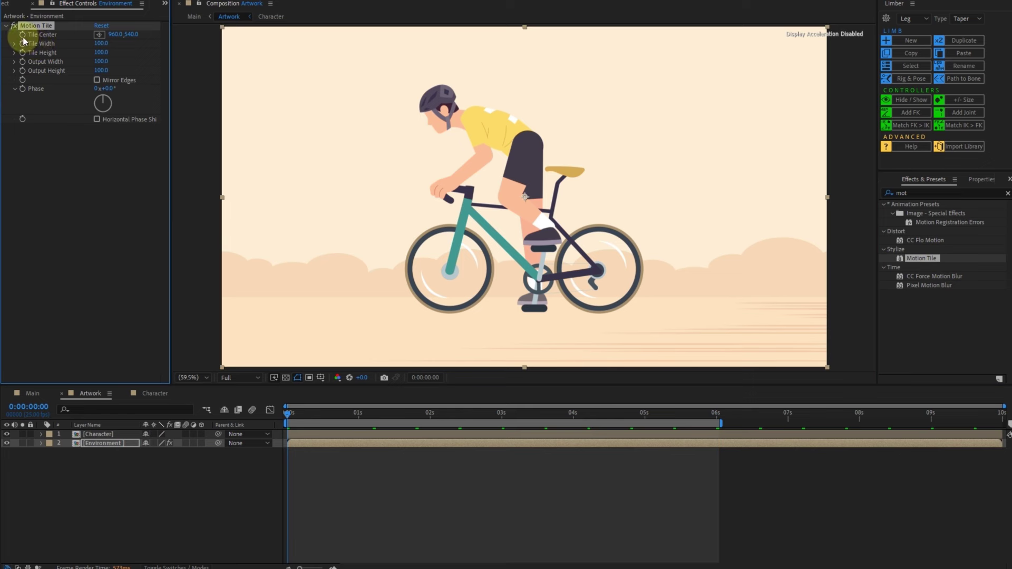
key("shift+End")
left_click(115, 33)
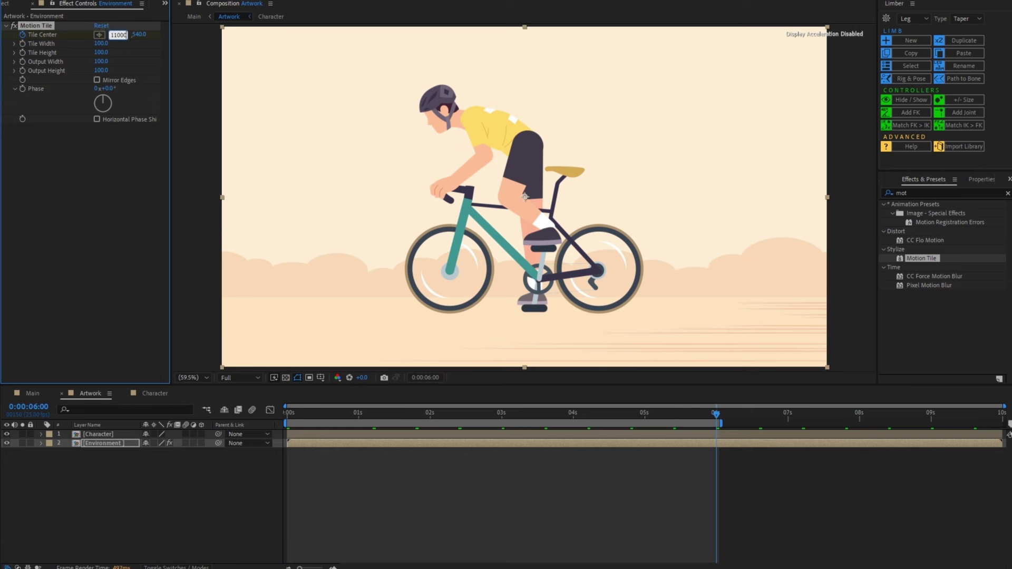
left_click(115, 35)
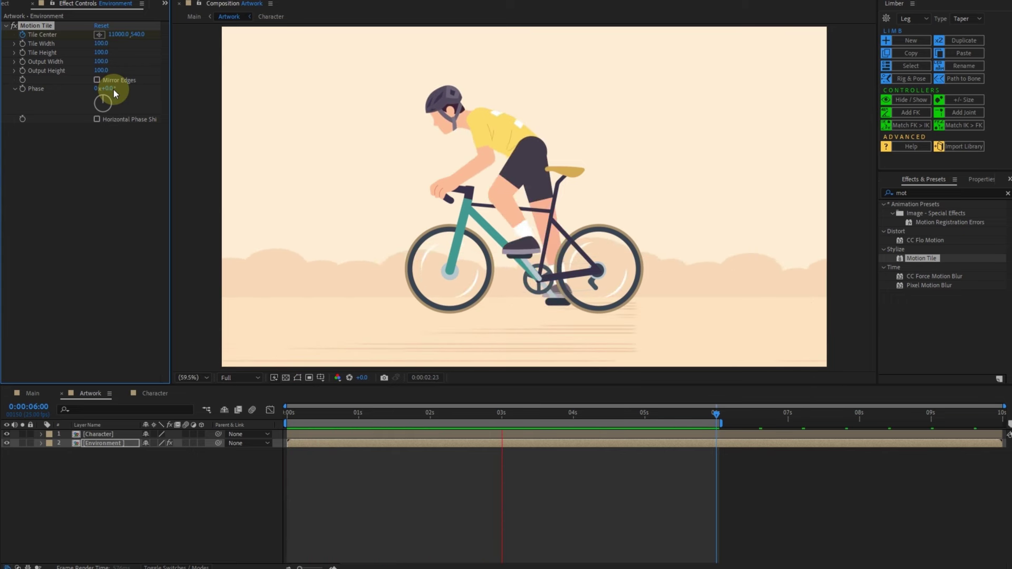
key("space")
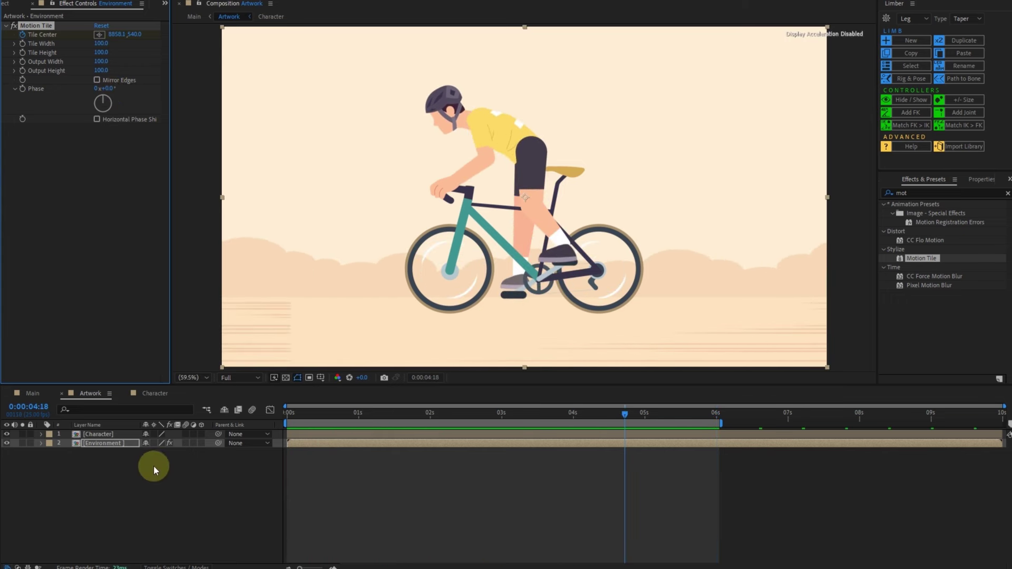
- Make the Environment layer 3D and duplicate the Character layer
left_click(201, 443)
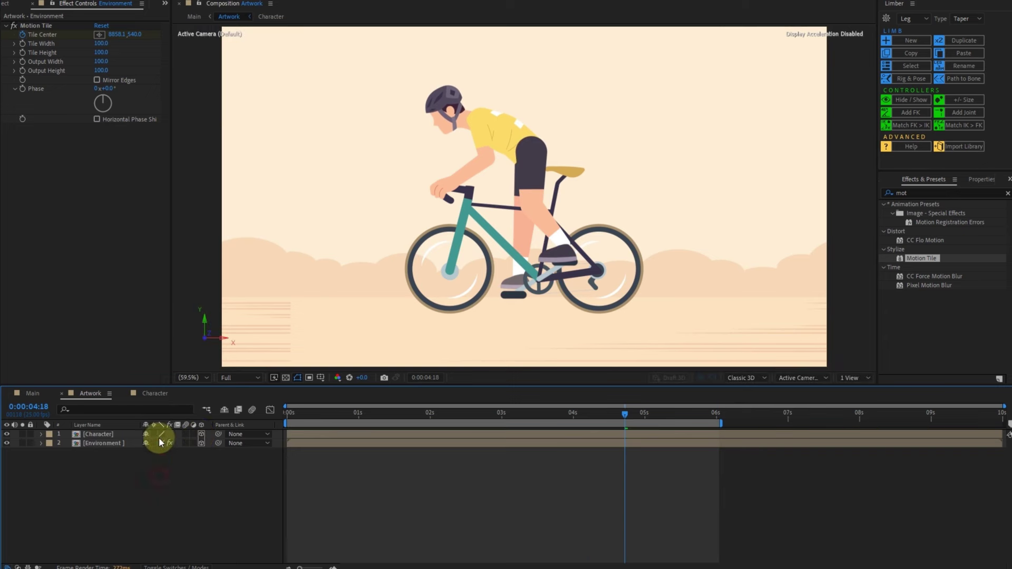
key("Home")
left_click(96, 434)
key("ctrl+d")
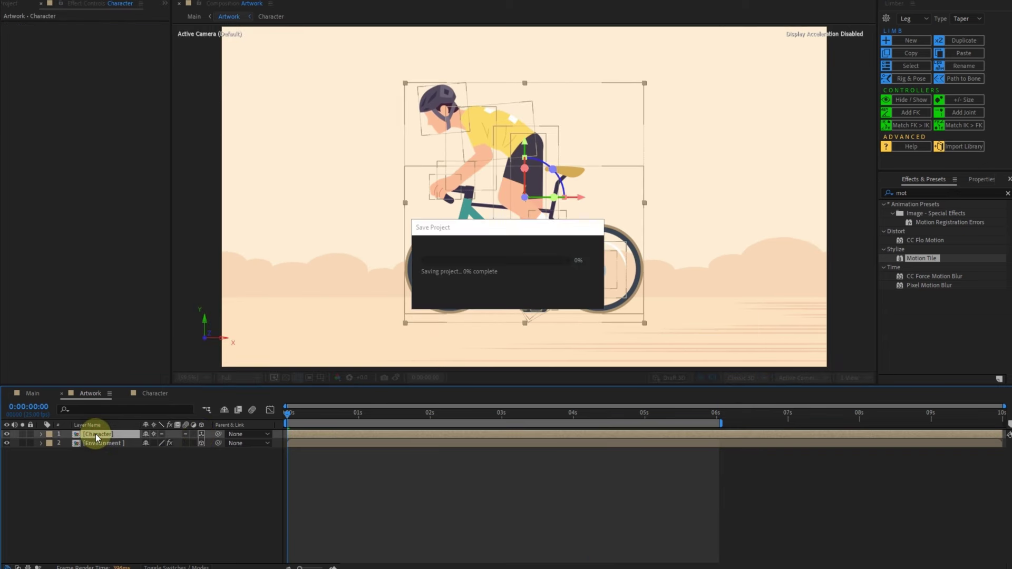
left_click(91, 444)
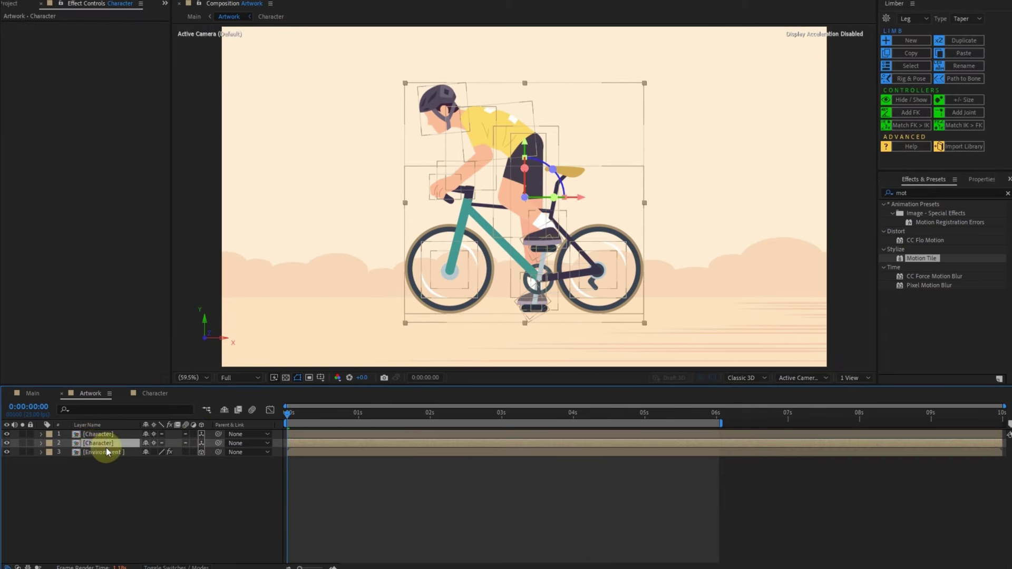
- Solo the duplicate Character layer, make it 3D, and set its X Rotation to -90°
left_click(181, 444)
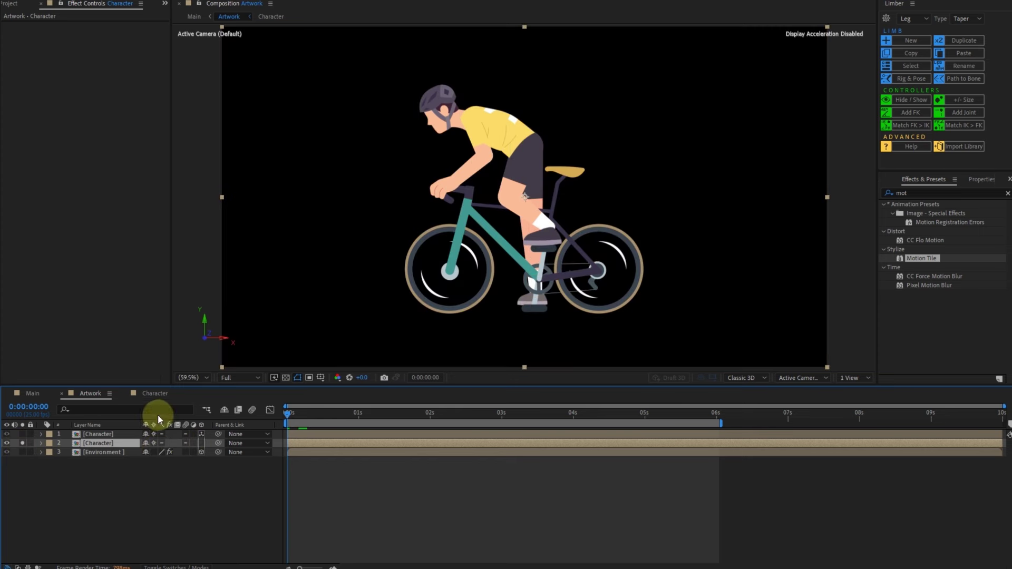
left_click(532, 310)
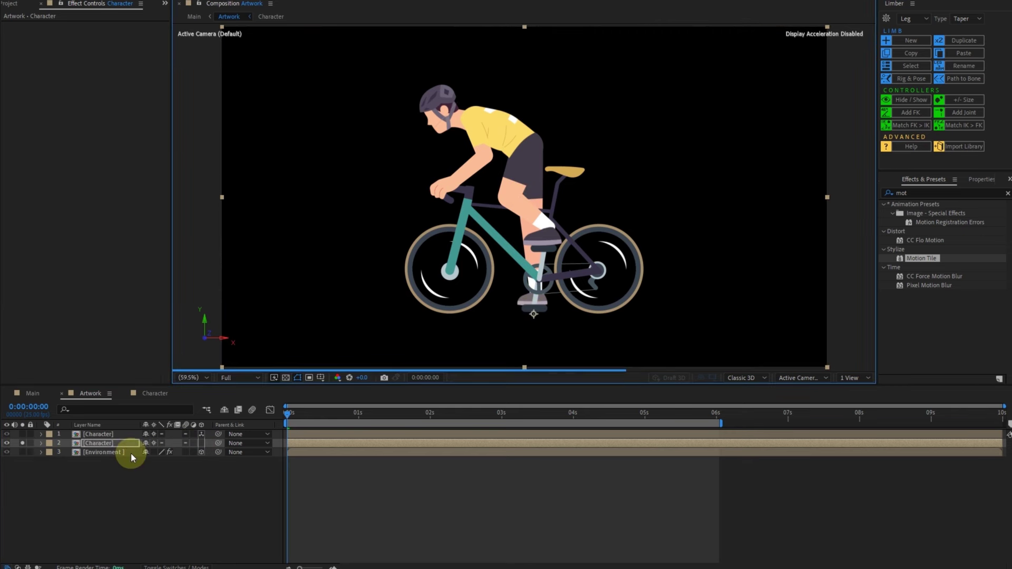
key("r")
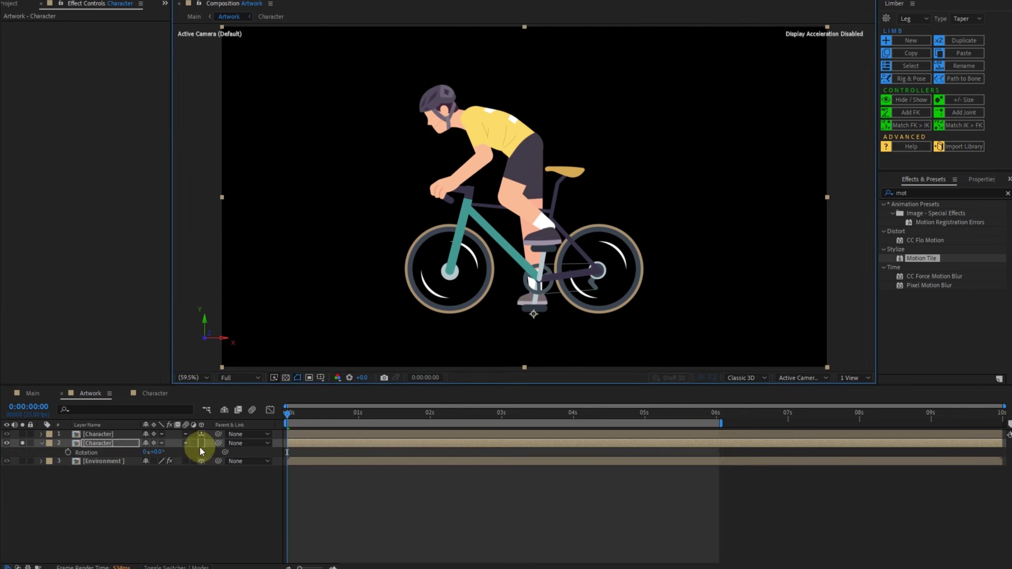
left_click(200, 444)
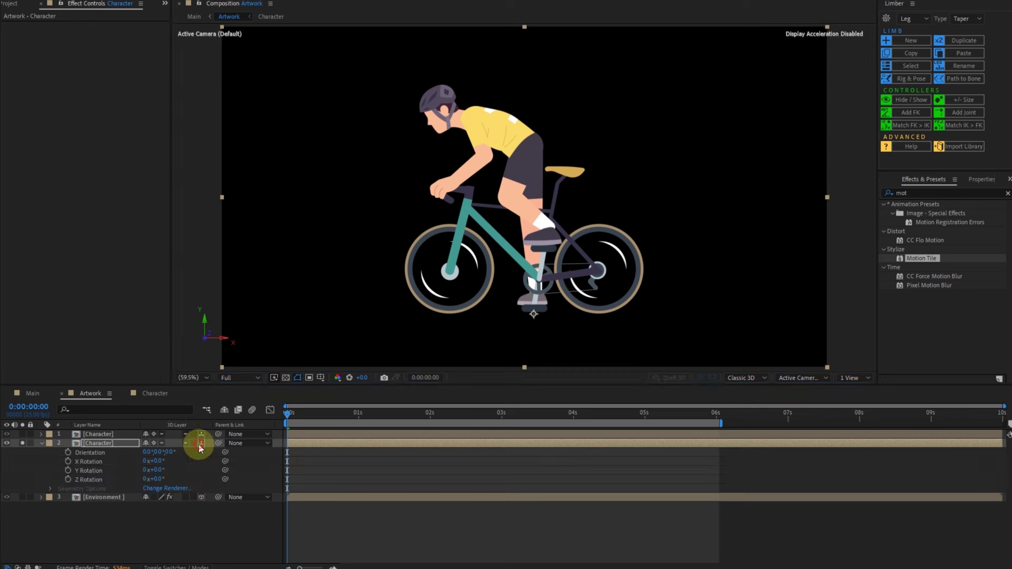
left_click(160, 462)
type("90")
key("Return")
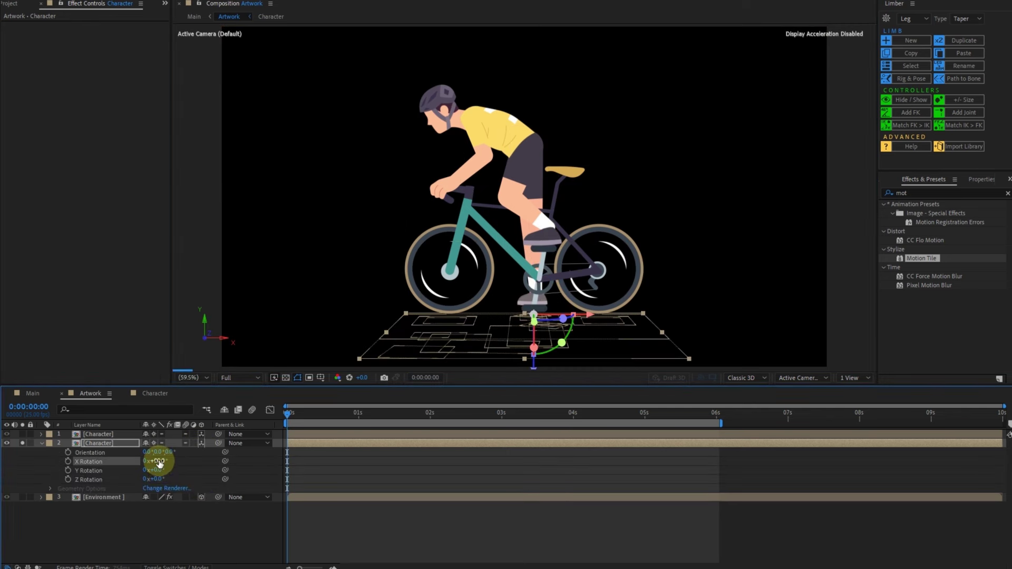
left_click(158, 461)
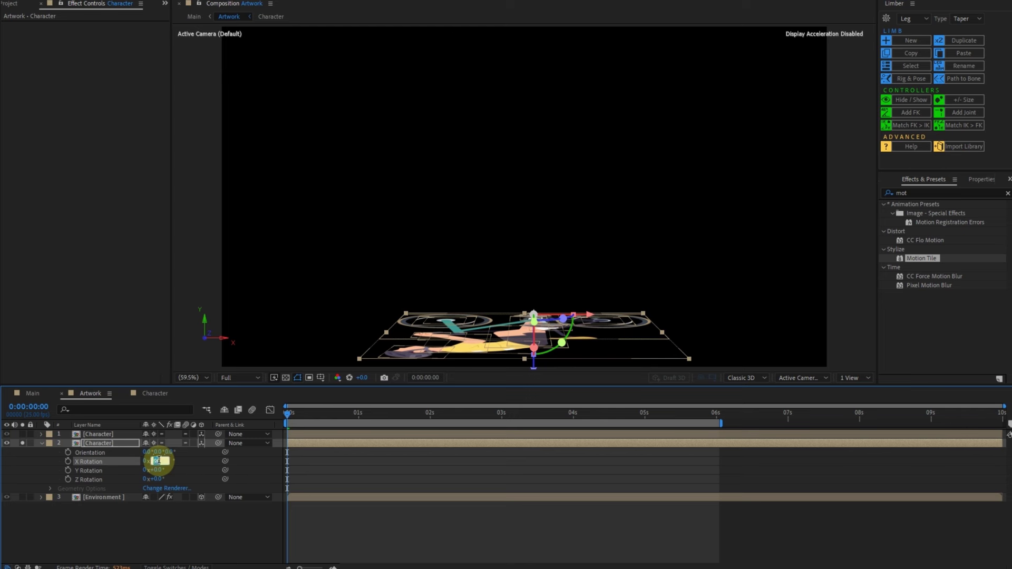
type("-90")
key("Return")
- Unsolo the layer and create a new adjustment layer
left_click(22, 442)
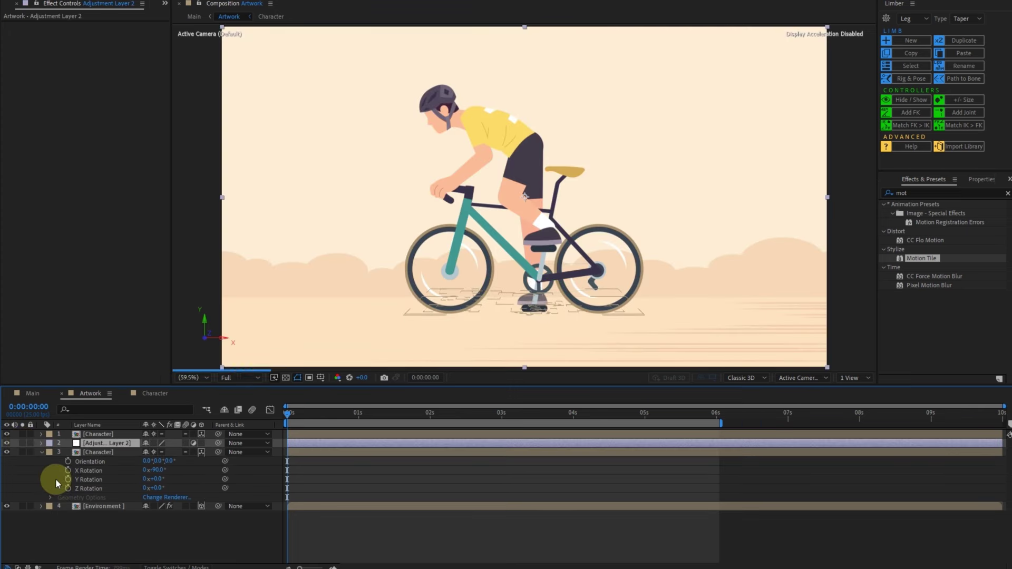
key("ctrl+alt+y")
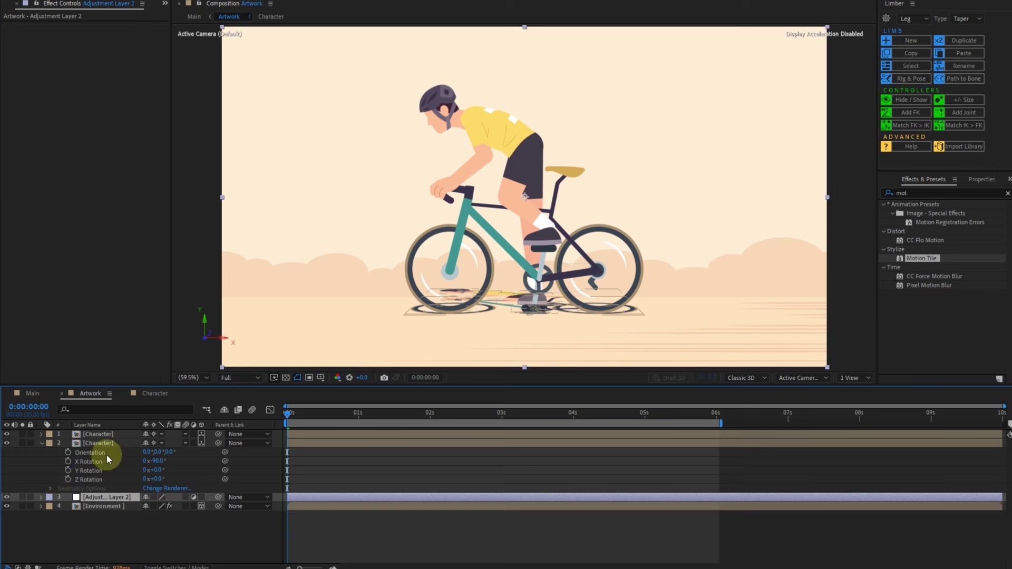
left_click(102, 445)
- Apply a Fill effect to the character copy and set its colour to black
key("r")
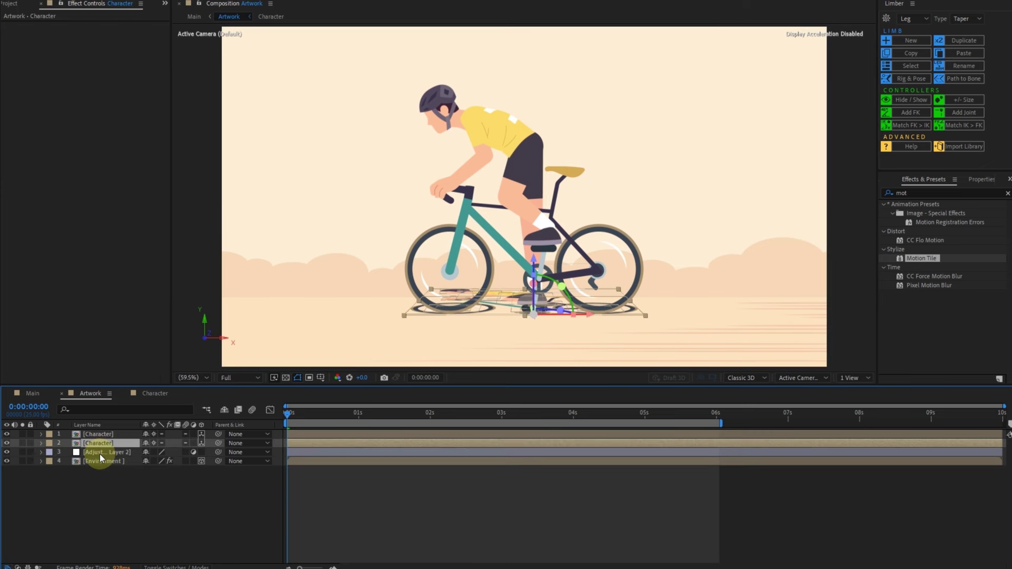
left_click(923, 193)
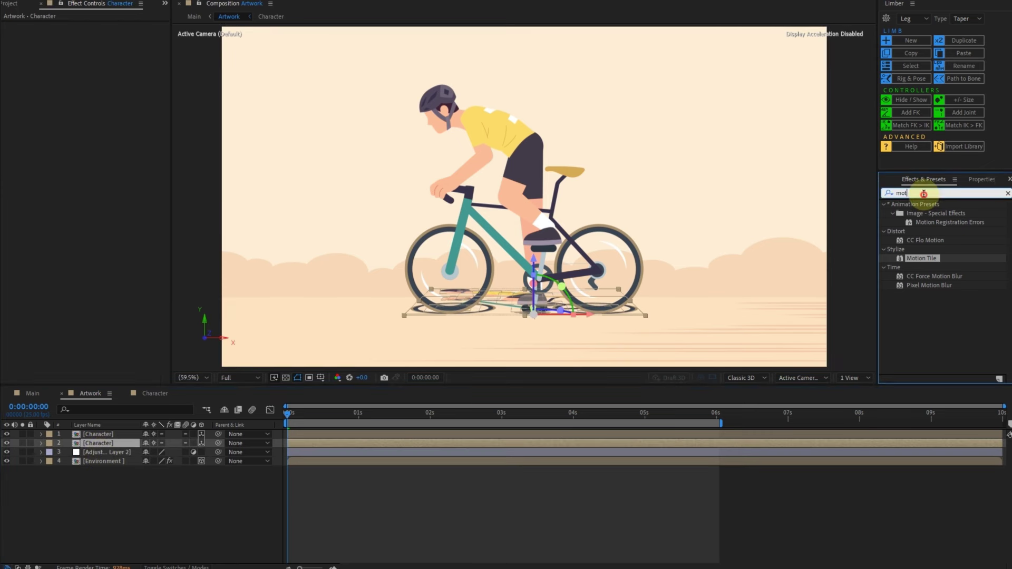
type("fil")
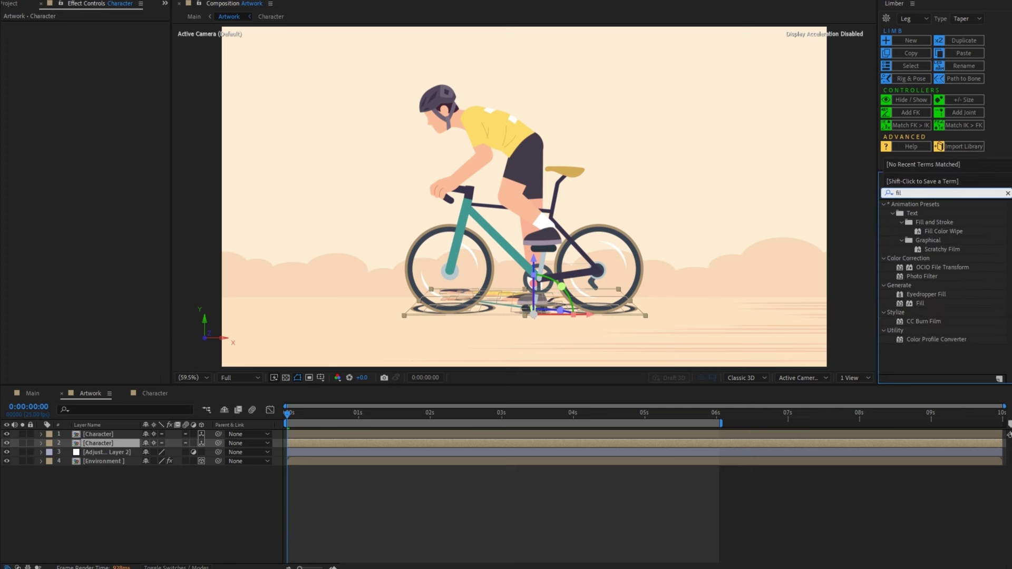
type("l")
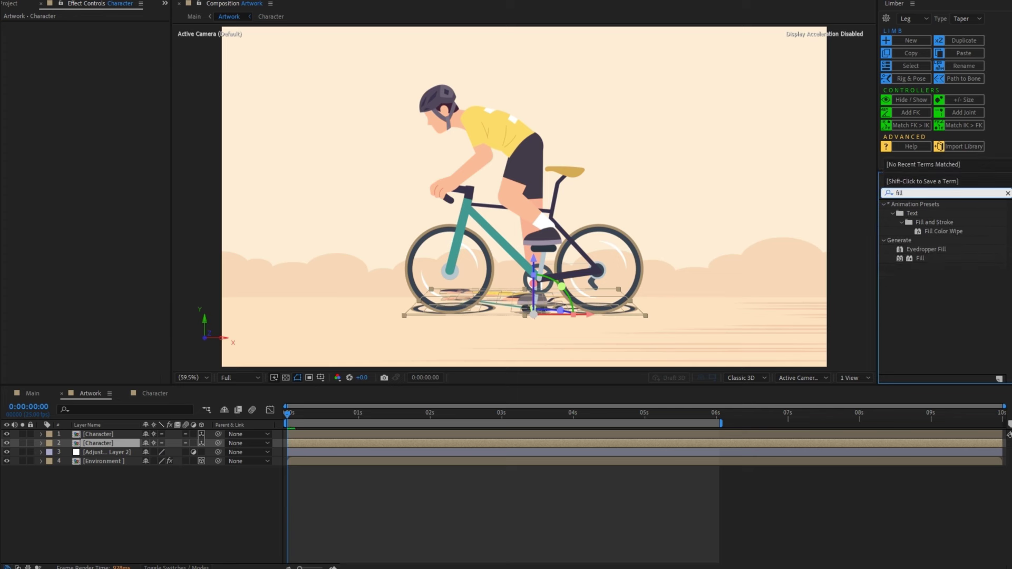
mouse_move(920, 259)
left_mouse_down()
mouse_move(120, 490)
mouse_move(100, 443)
left_mouse_up()
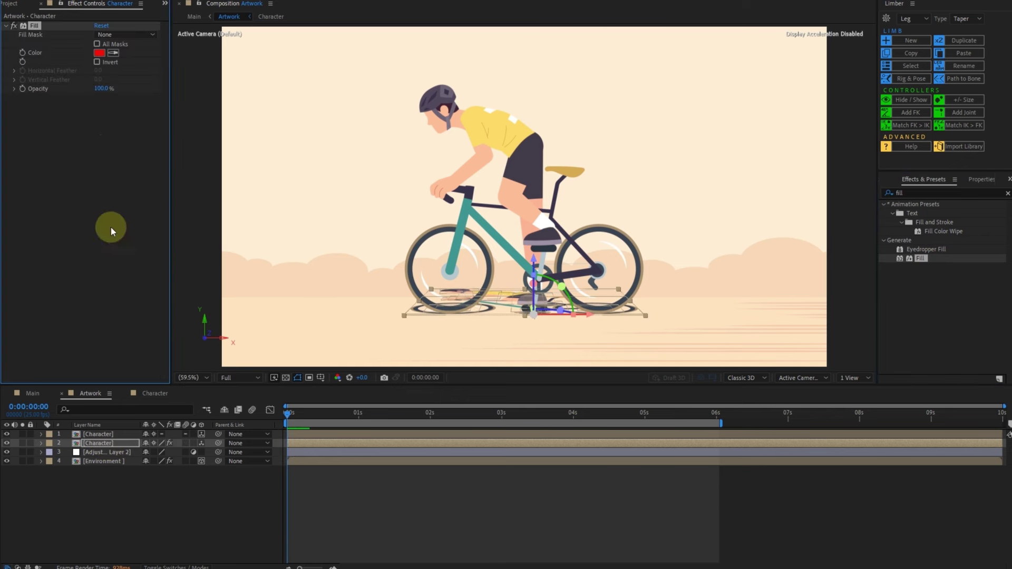
left_click(100, 53)
left_click(428, 240)
left_click_drag(361, 371, 355, 372)
left_click(611, 207)
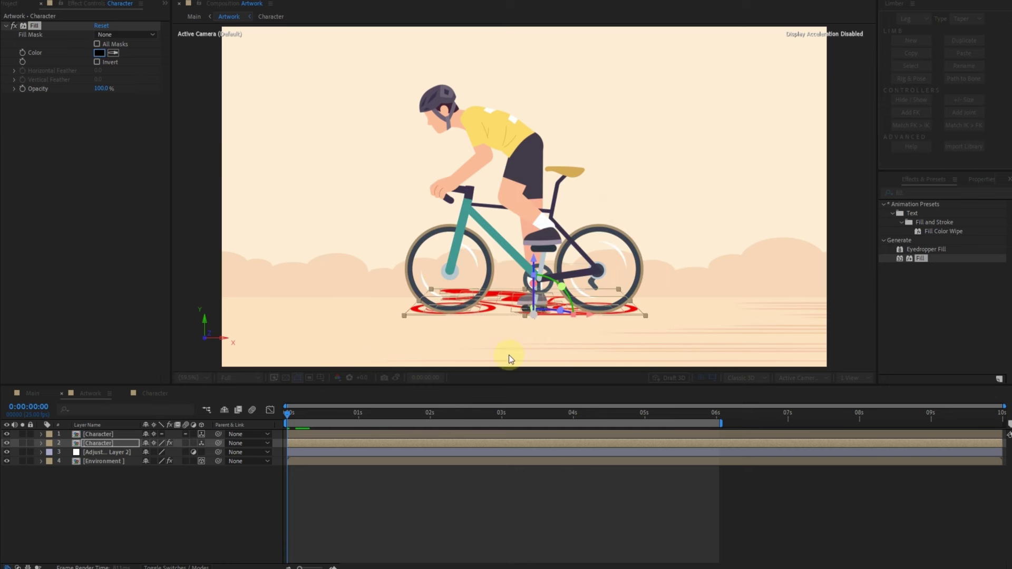
- Set the shadow Character layer's Opacity to 30%
left_click(94, 502)
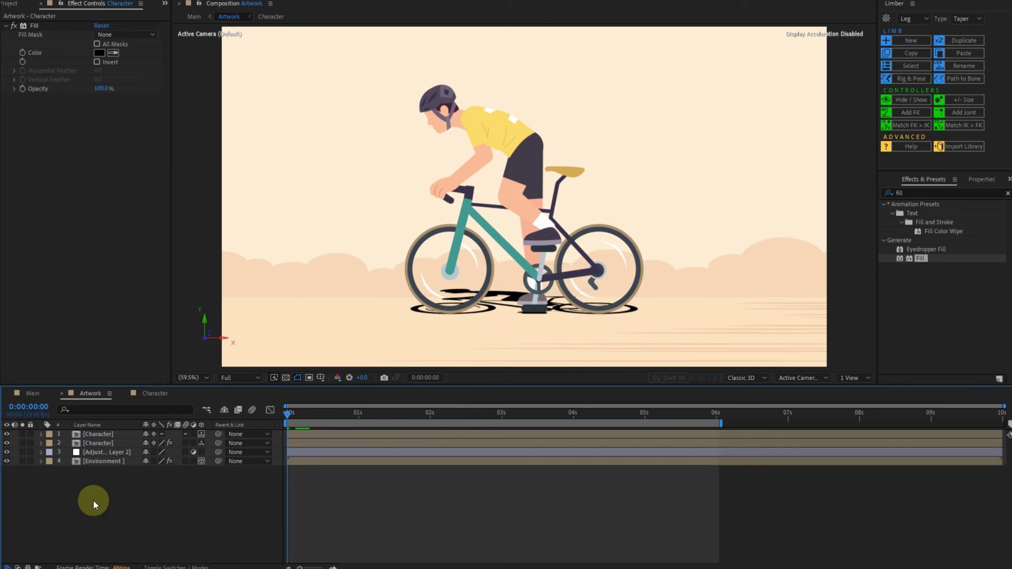
left_click(110, 443)
key("t")
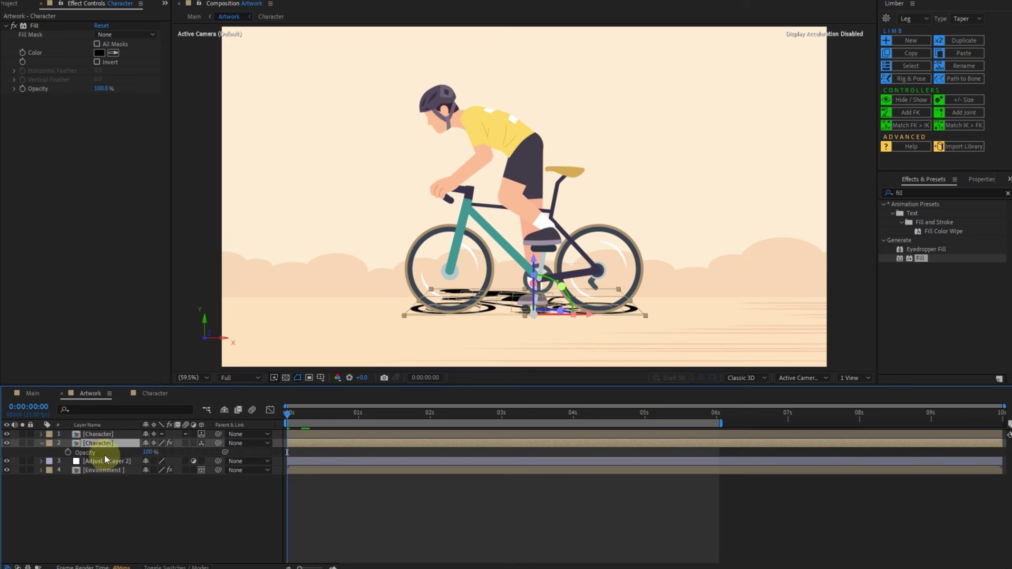
left_click(151, 452)
type("30")
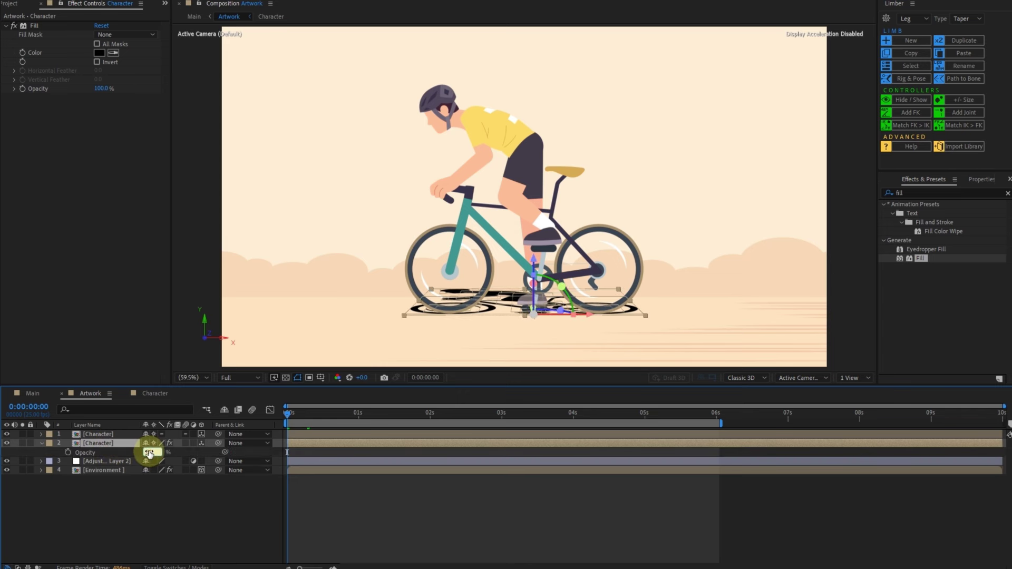
key("Return")
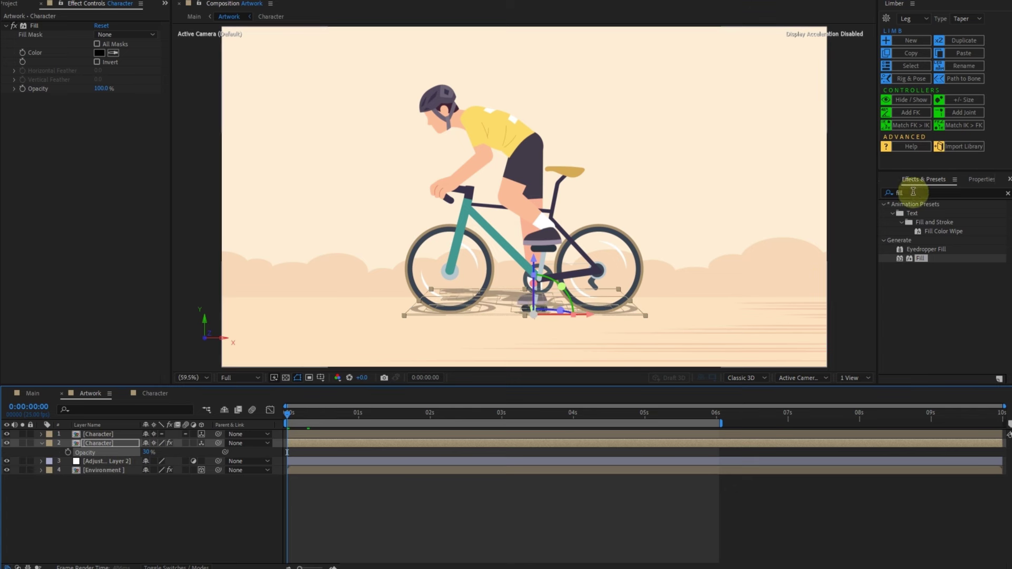
- Add Fast Box Blur to the shadow layer with a blur radius of 4.0
left_click(914, 192)
type("fast")
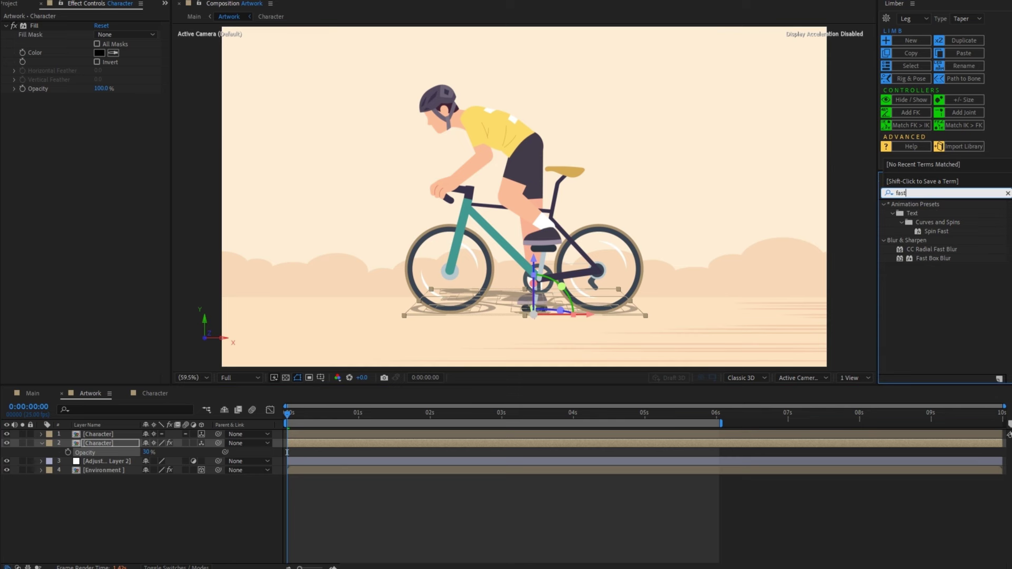
left_click_drag(917, 259, 100, 448)
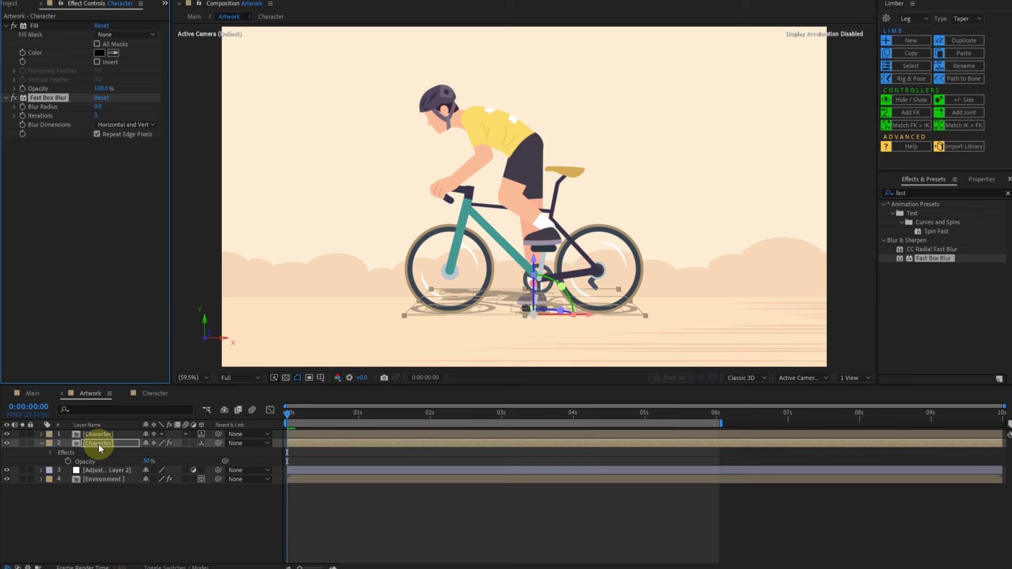
key("Return")
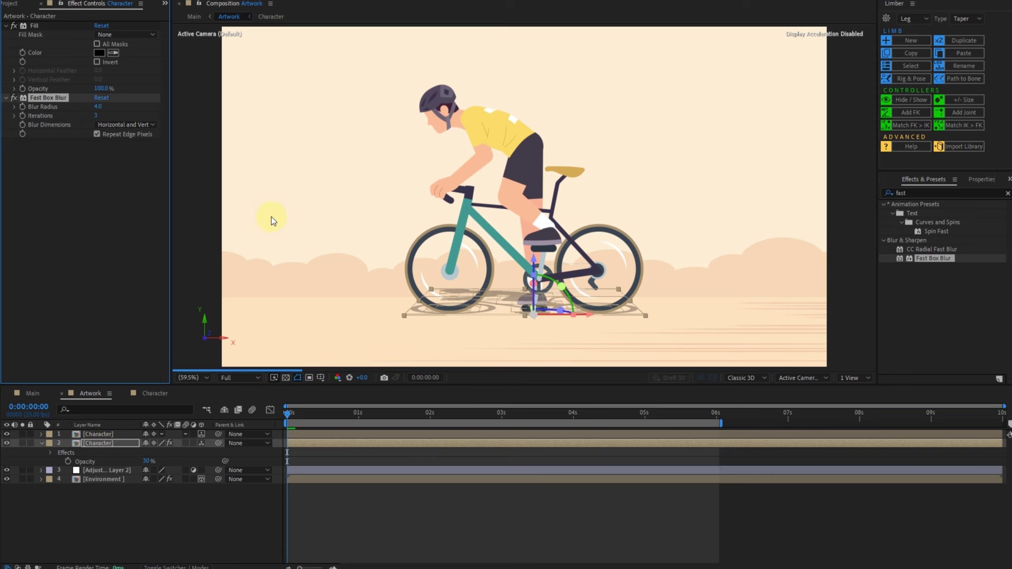
- Parent the shadow layer to the Character layer and add a new camera
left_click(302, 511)
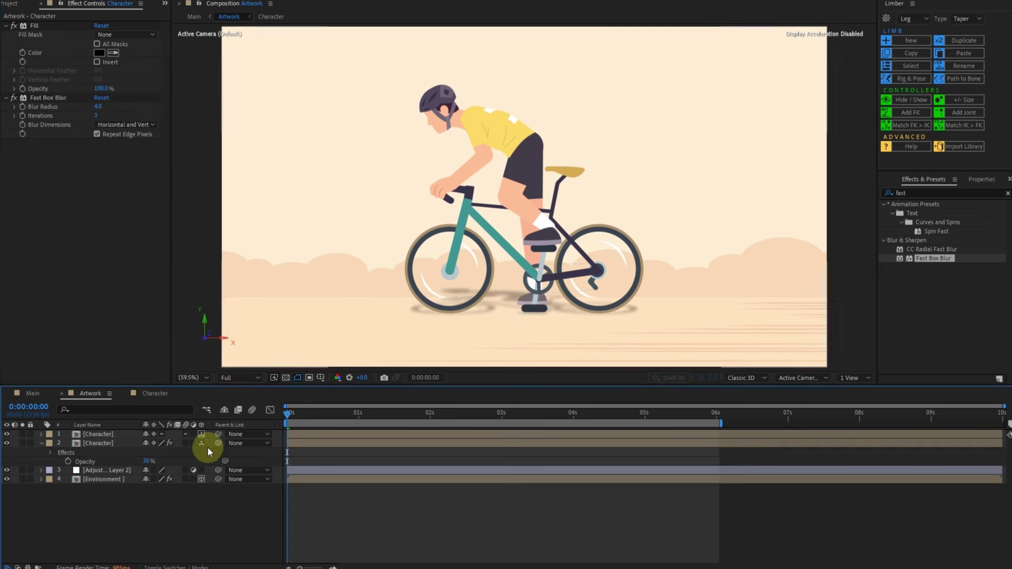
left_click_drag(218, 443, 106, 434)
right_click(94, 505)
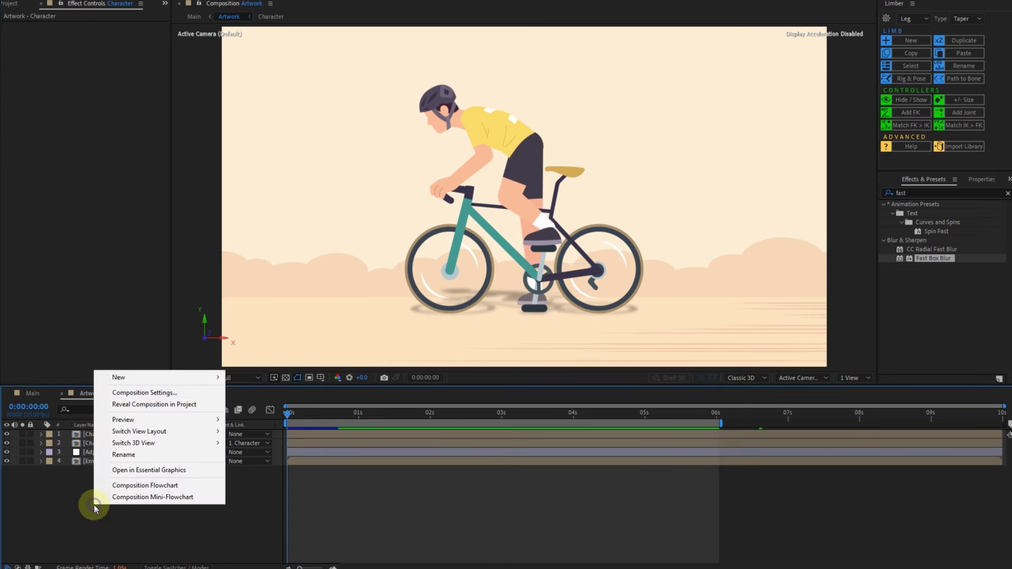
left_click(284, 433)
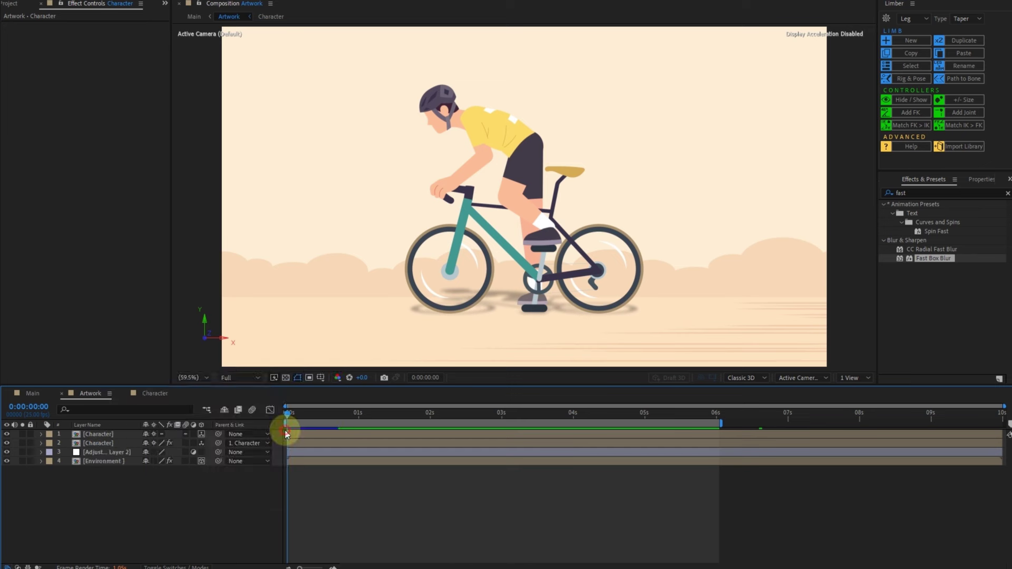
left_click(603, 385)
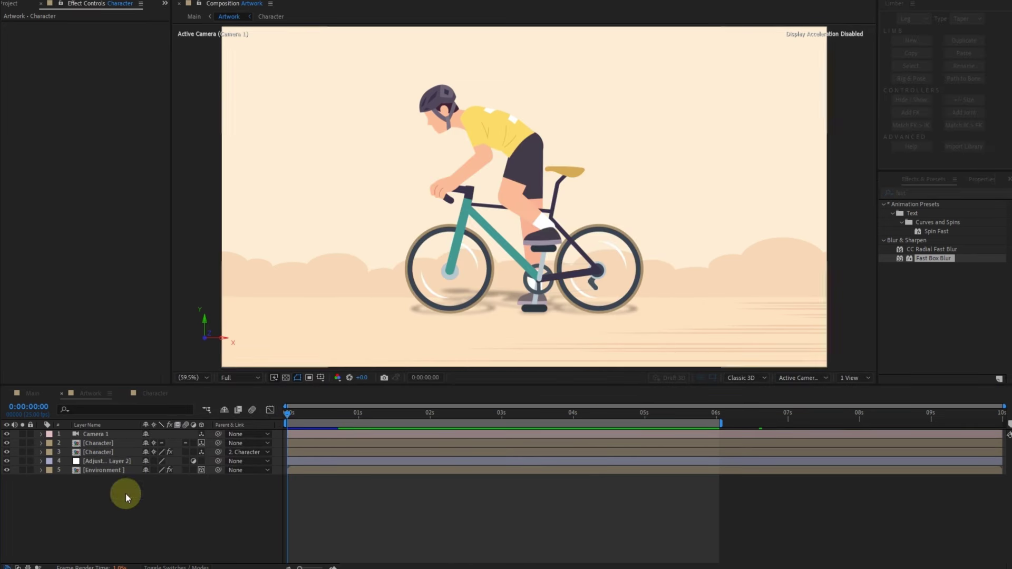
- Create a NULL with Motion 2 and parent Camera 1 to it
left_click(885, 178)
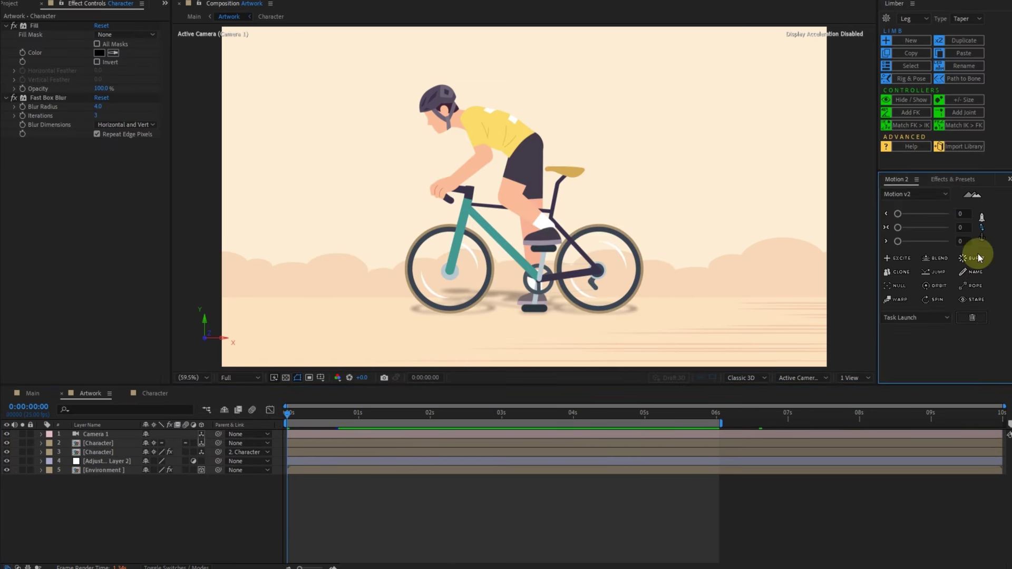
left_click(897, 287)
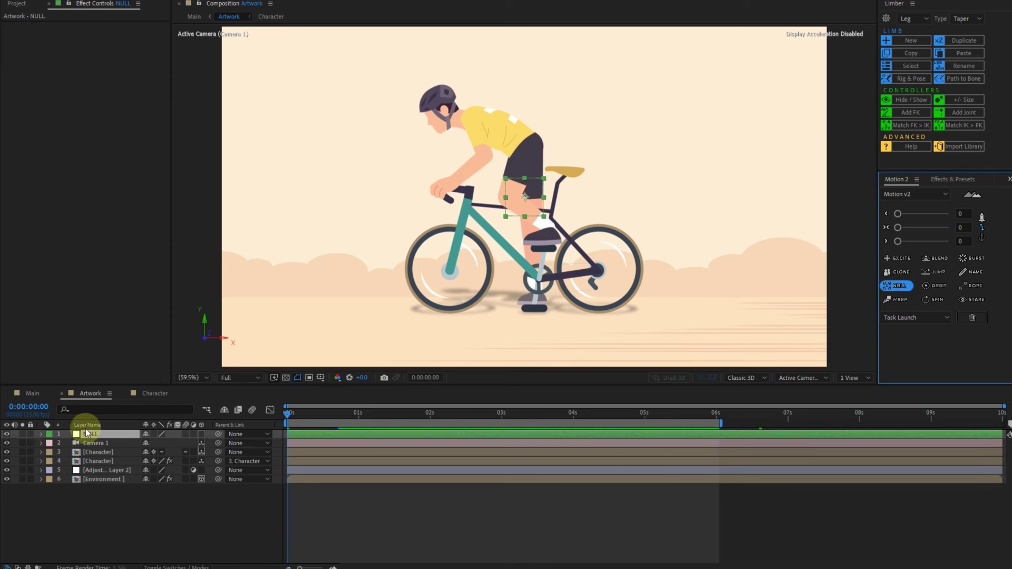
left_click_drag(211, 444, 90, 431)
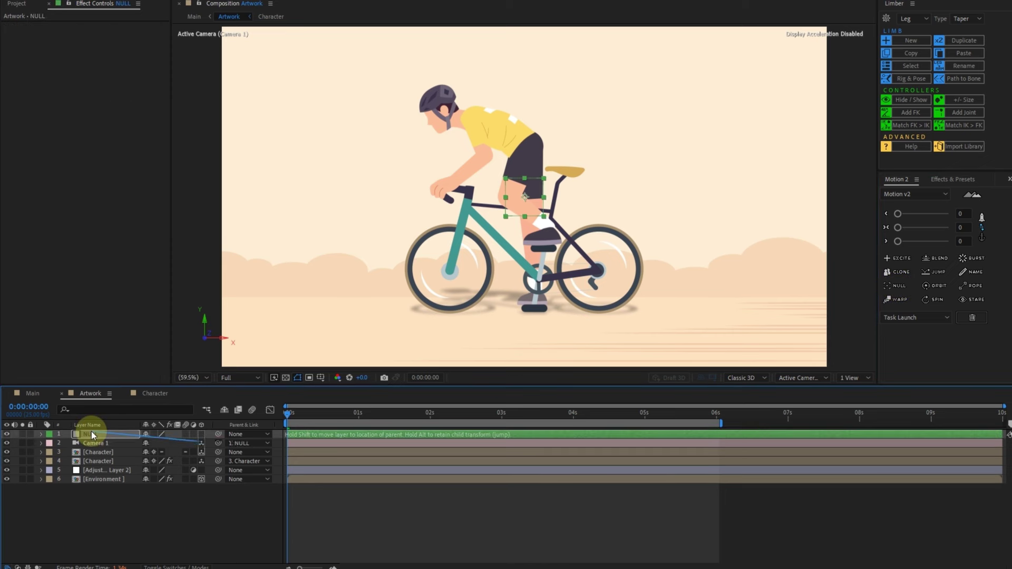
- Keyframe the NULL's Position and Rotation at 0, 3 and 6 seconds
key("r")
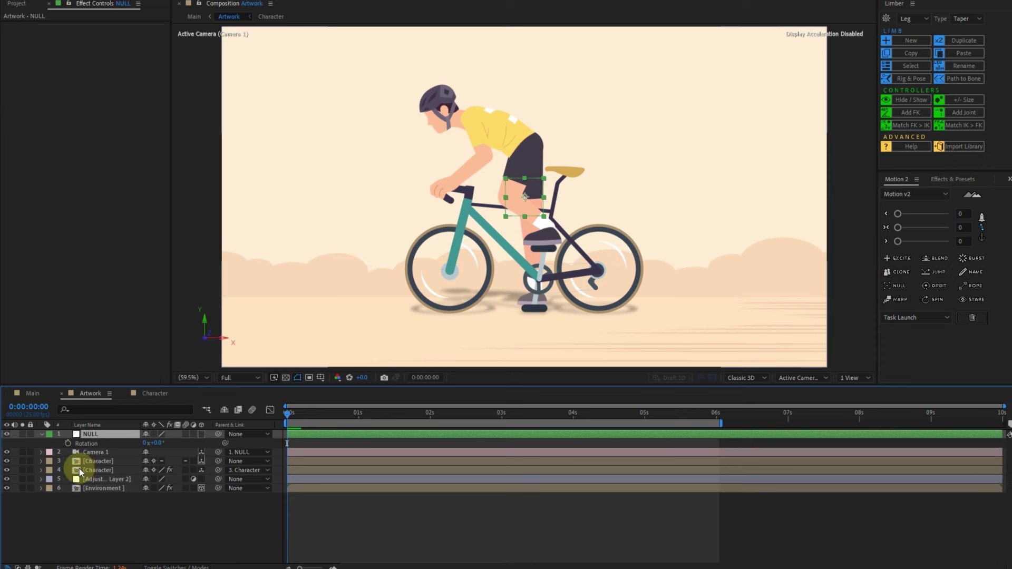
key("shift+p")
left_click(68, 443)
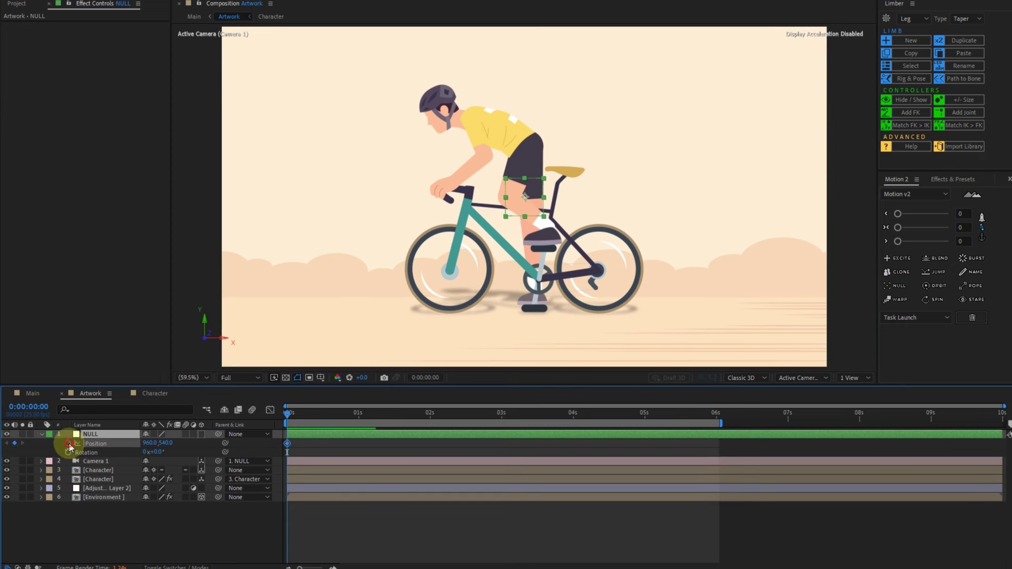
left_click(68, 452)
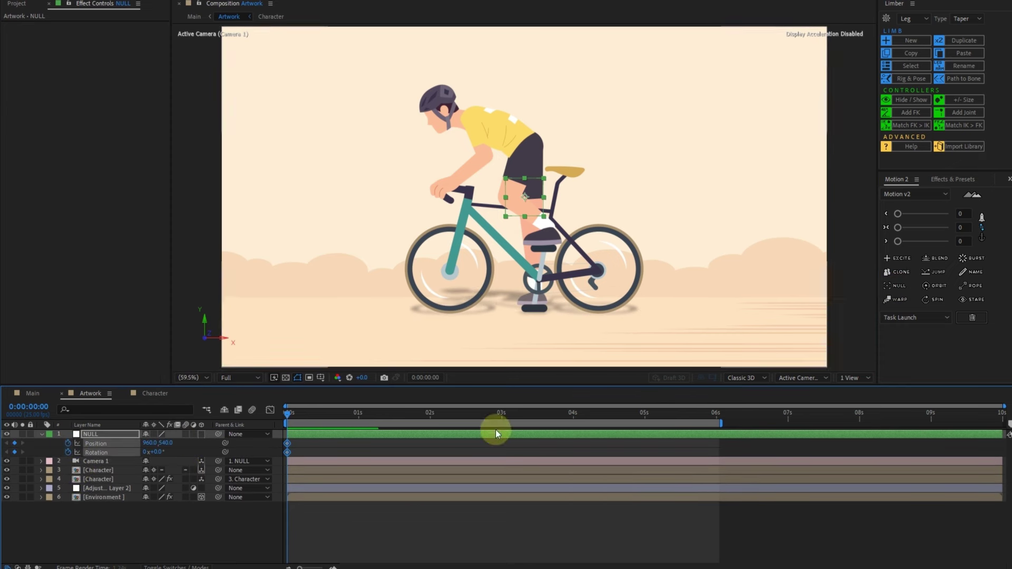
left_click(502, 413)
left_click(14, 443)
left_click(14, 452)
key("shift+End")
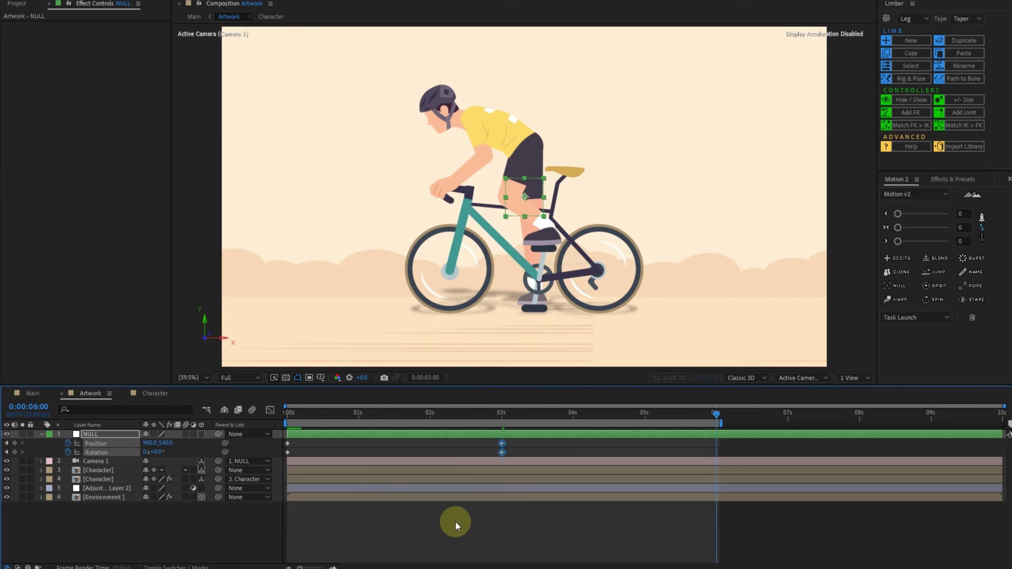
left_click(14, 443)
left_click(14, 452)
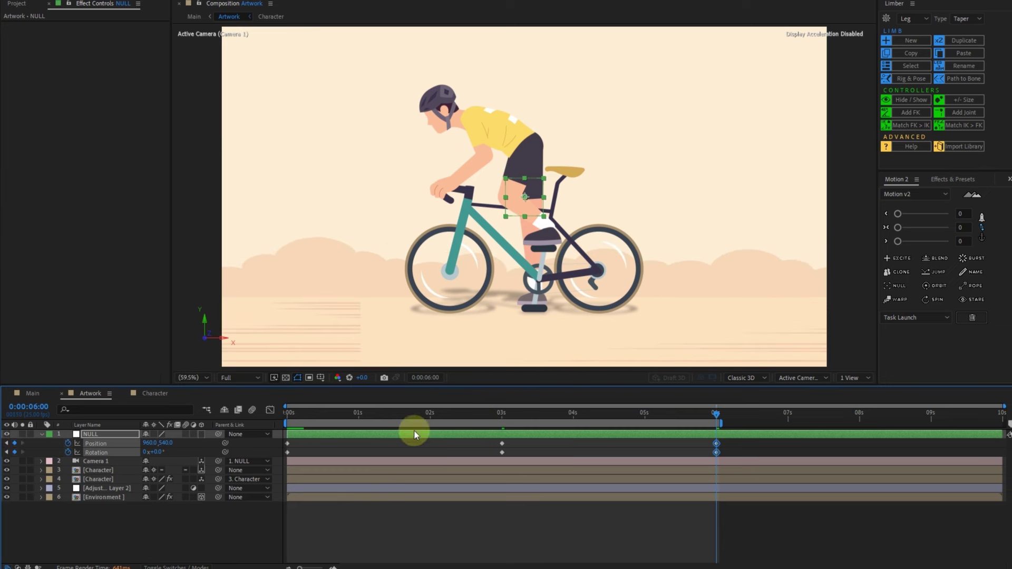
- At about 1:12, tilt the NULL's Rotation to -15°
left_click(393, 411)
left_click(158, 452)
type("15")
key("Return")
key("Return")
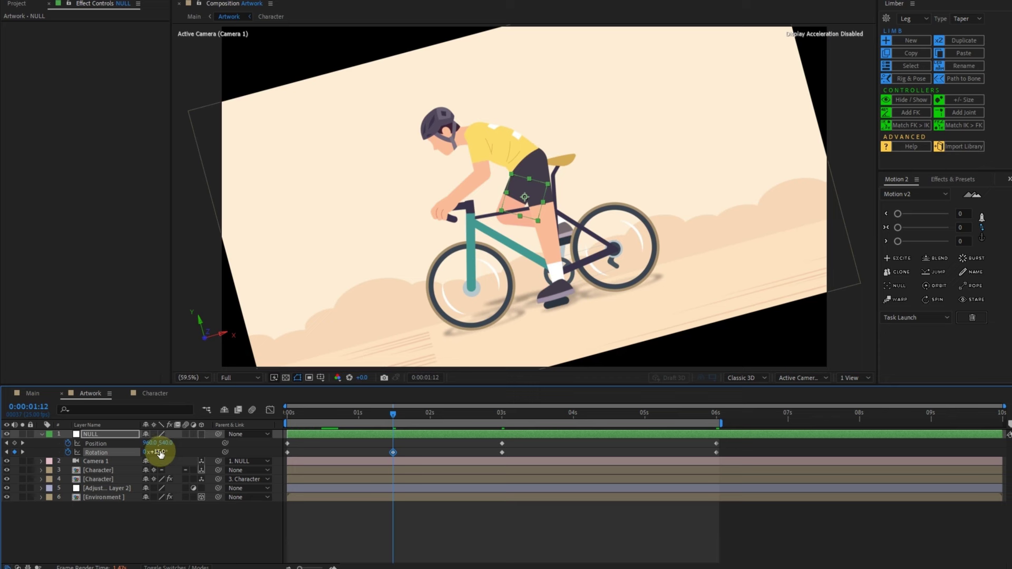
left_click(158, 452)
type("-15")
key("Return")
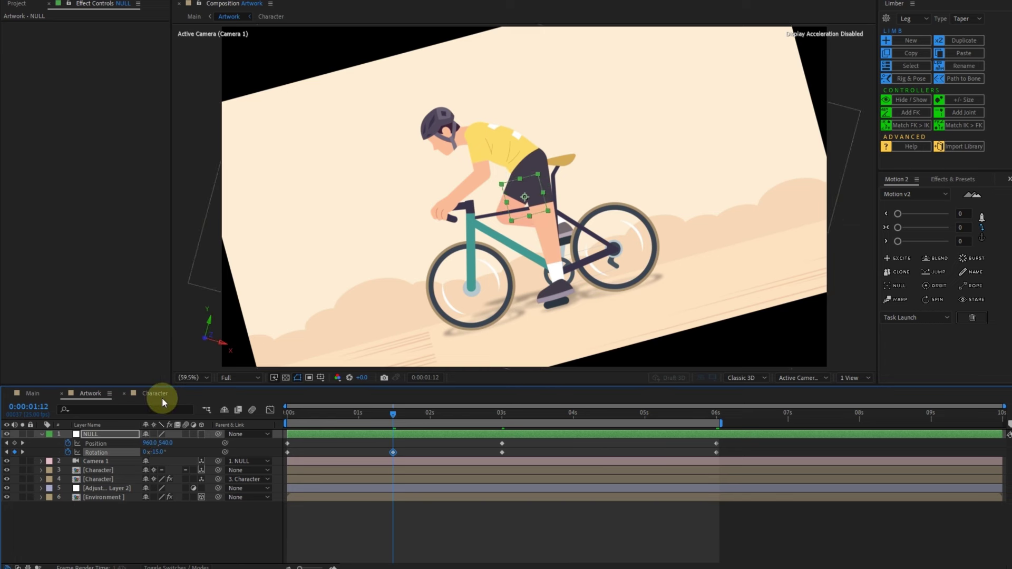
- Keyframe the NULL's Scale at 100% at 0s and 70% at 1:12, shifting Position to x 1000
key("shift+s")
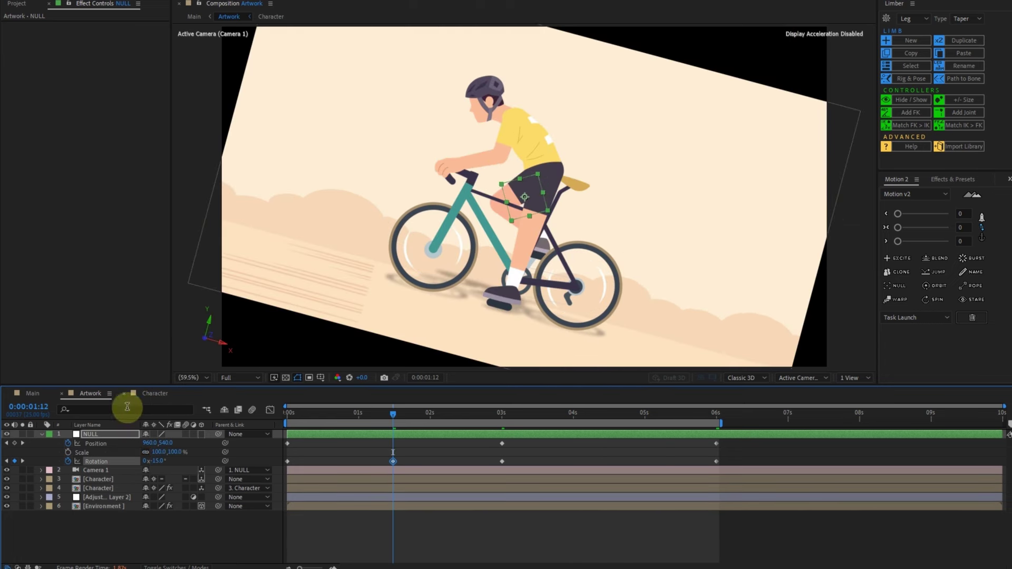
left_click(69, 452)
left_click(6, 461)
left_click(14, 452)
left_click(22, 452)
left_click(178, 451)
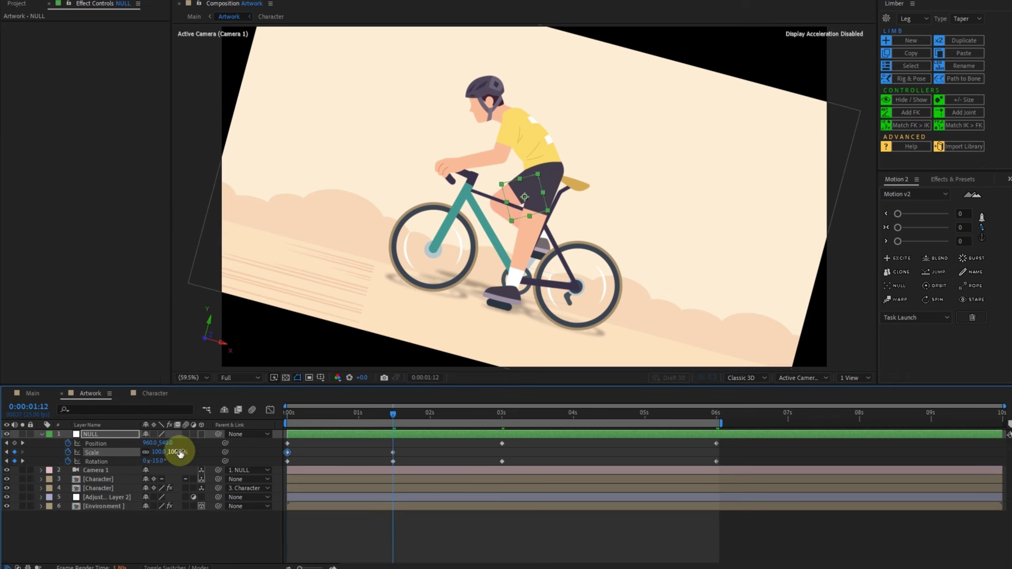
type("75")
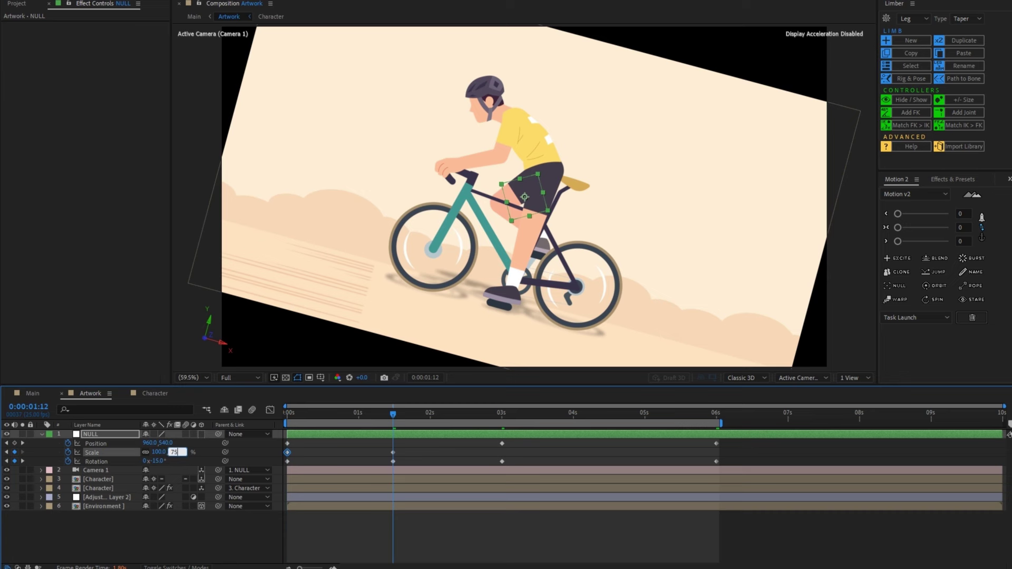
key("Return")
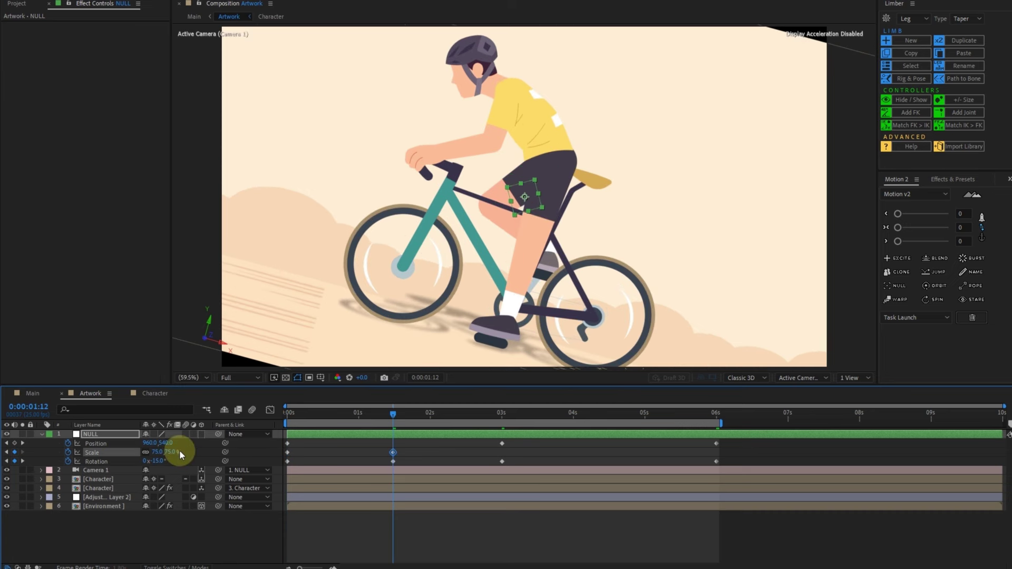
left_click(171, 452)
type("70")
key("Return")
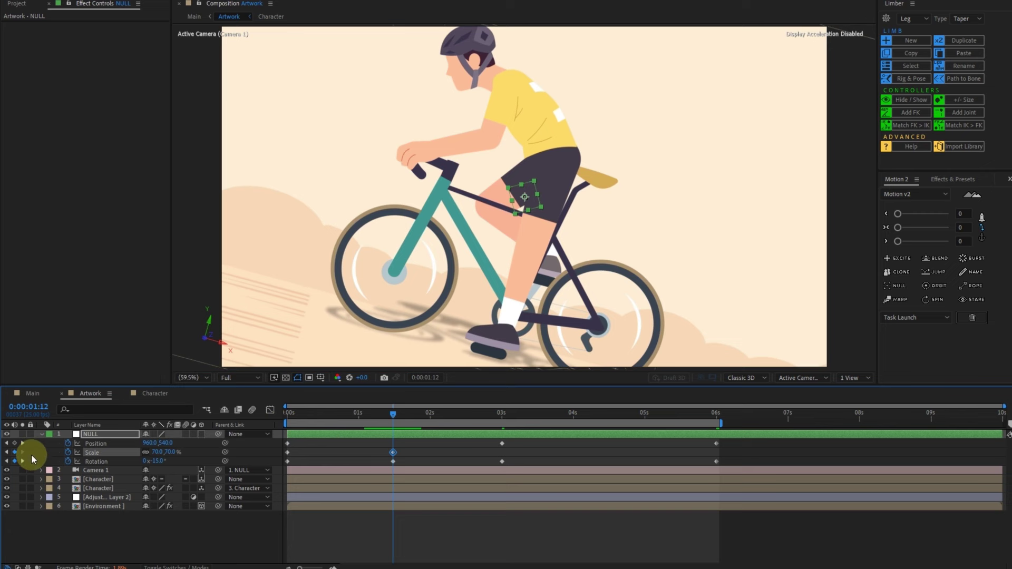
key("shift+Left")
key("shift+Left")
key("shift+Left")
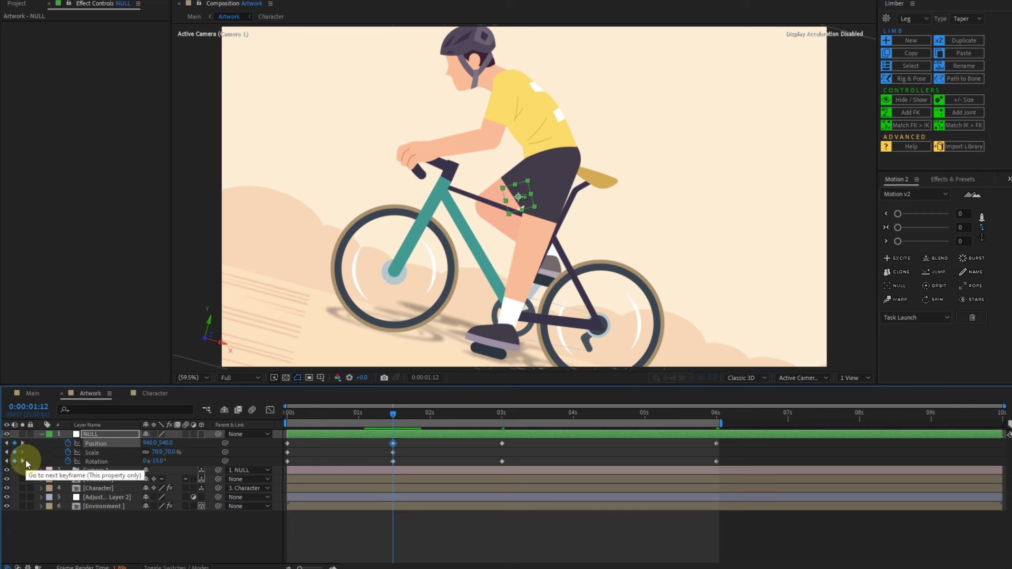
key("shift+Right")
key("shift+Right")
key("shift+Right")
key("shift+Right")
key("shift+Right")
key("shift+Right")
key("shift+Right")
key("shift+Right")
key("shift+Right")
key("shift+Right")
key("shift+Right")
key("shift+Right")
key("shift+Right")
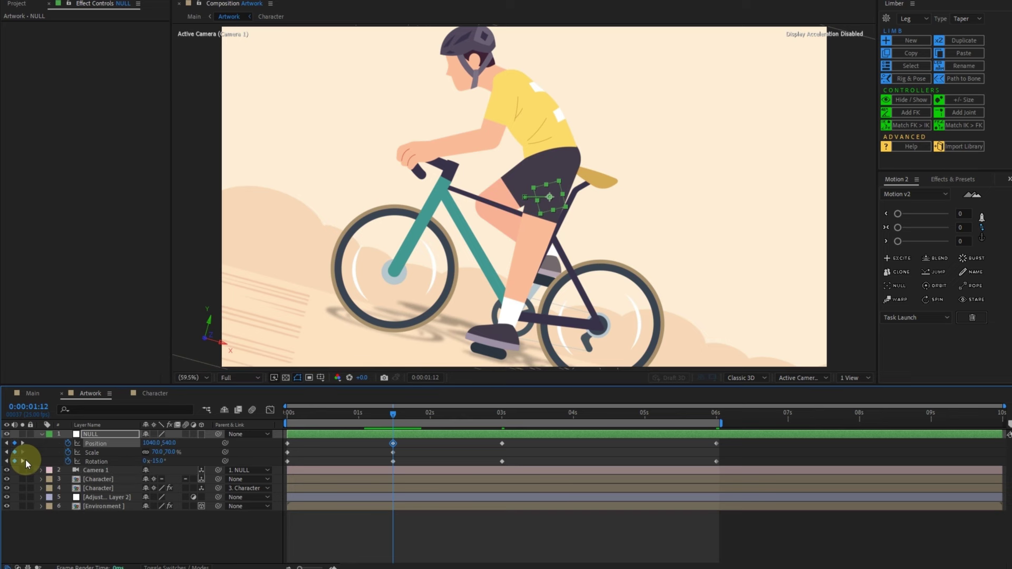
- Set the NULL's Scale back to 100% at the 3-second keyframe
left_click(429, 448)
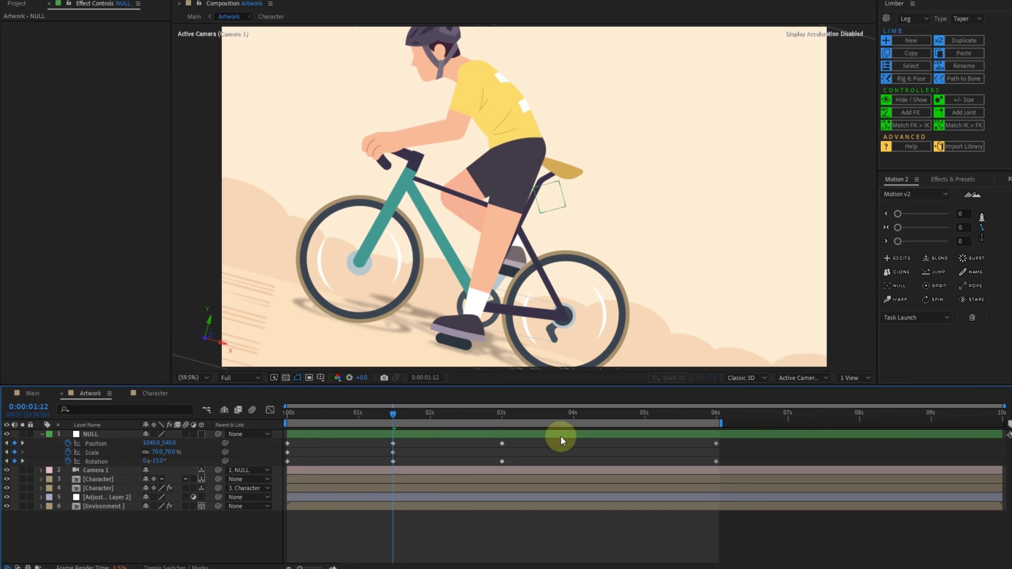
left_click(611, 412)
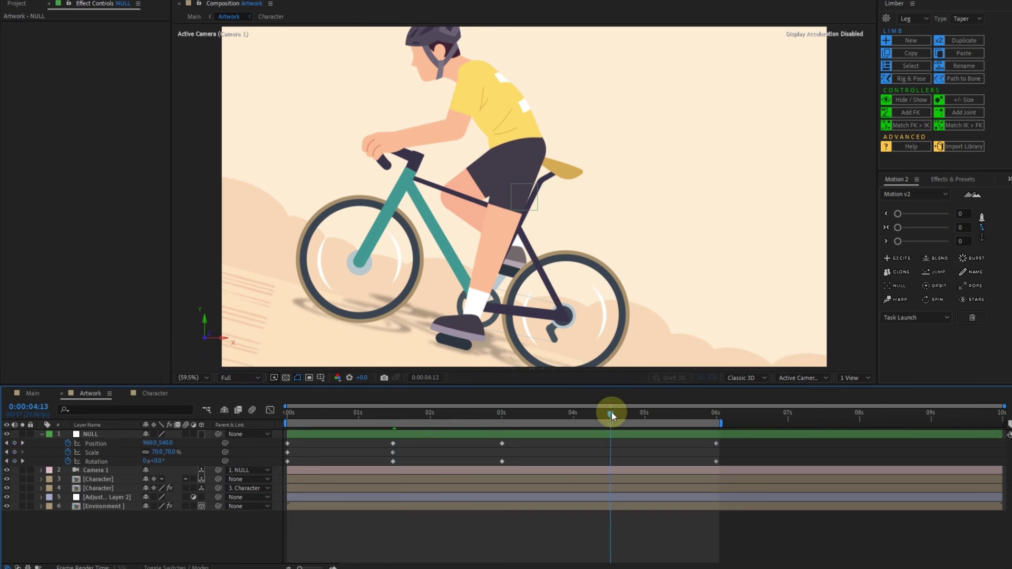
left_click(6, 443)
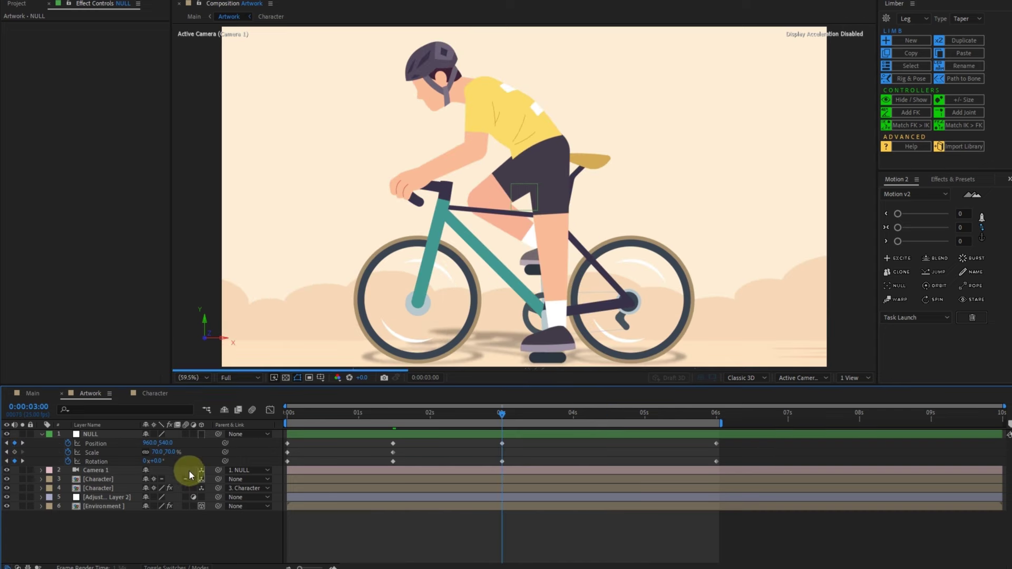
left_click(170, 452)
type("00")
key("Return")
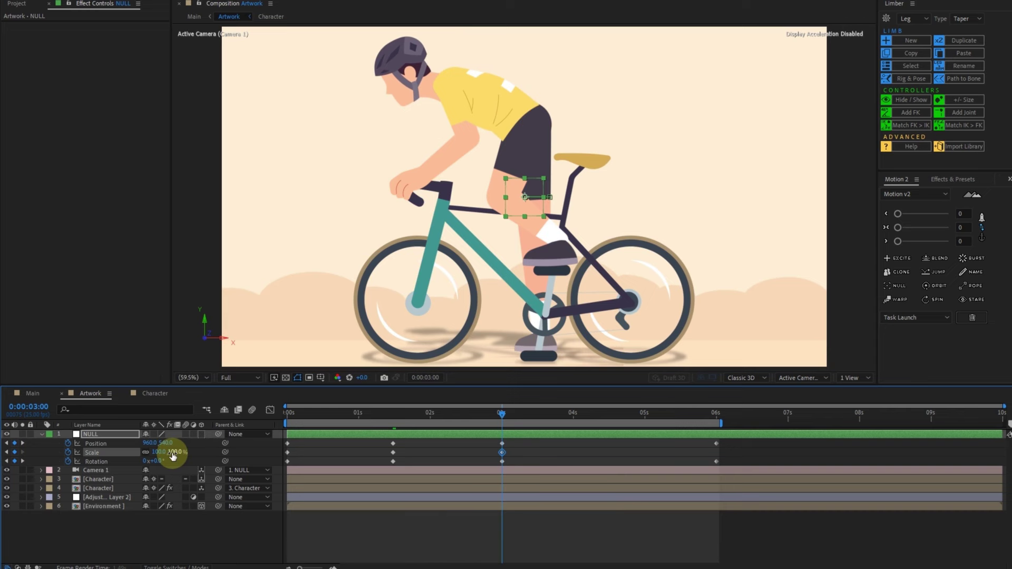
- At 4:14, set Scale to 70%, Rotation to 15° and nudge Position to x 880
left_click(613, 413)
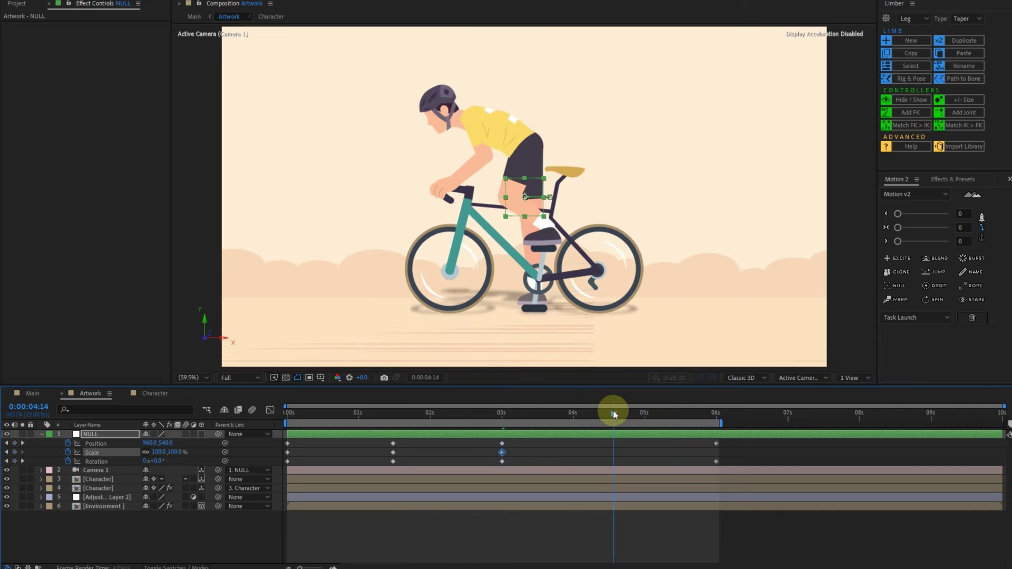
left_click(394, 452)
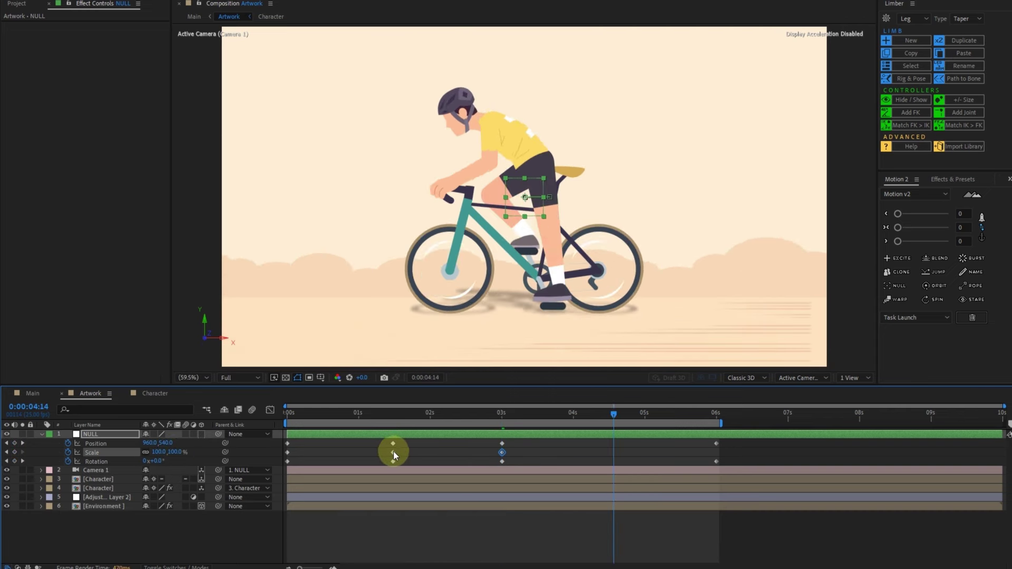
left_click(174, 452)
type("70")
key("Return")
left_click(158, 462)
right_click(159, 461)
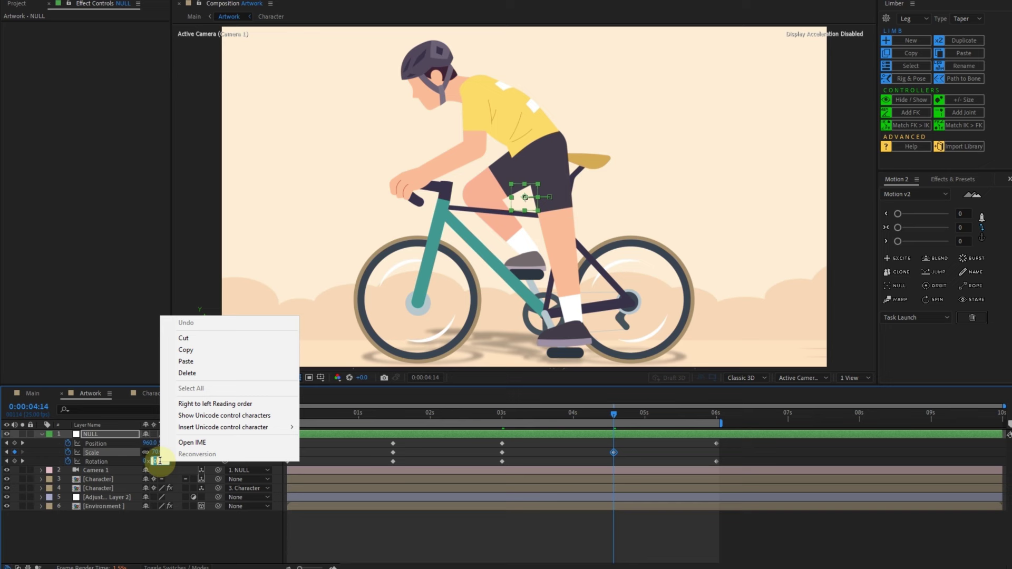
key("Escape")
type("15")
key("Return")
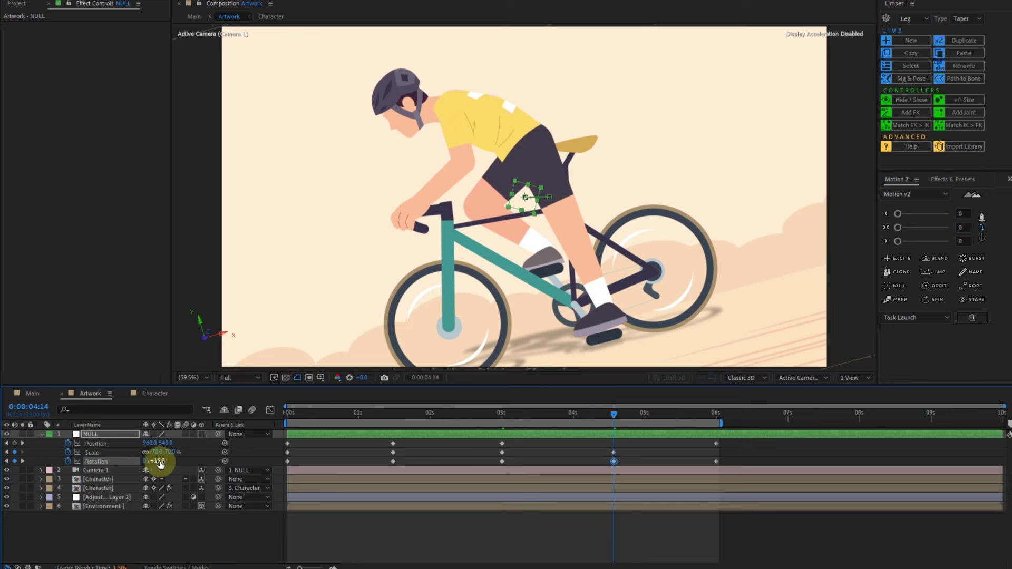
key("shift+Left")
key("shift+Left")
key("shift+Left")
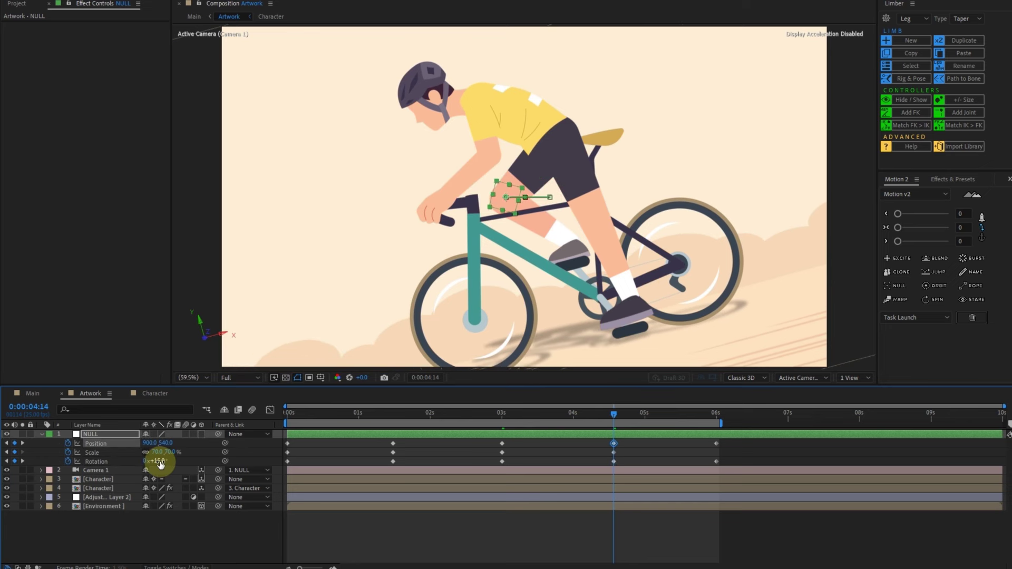
key("shift+Left")
key("shift+Left")
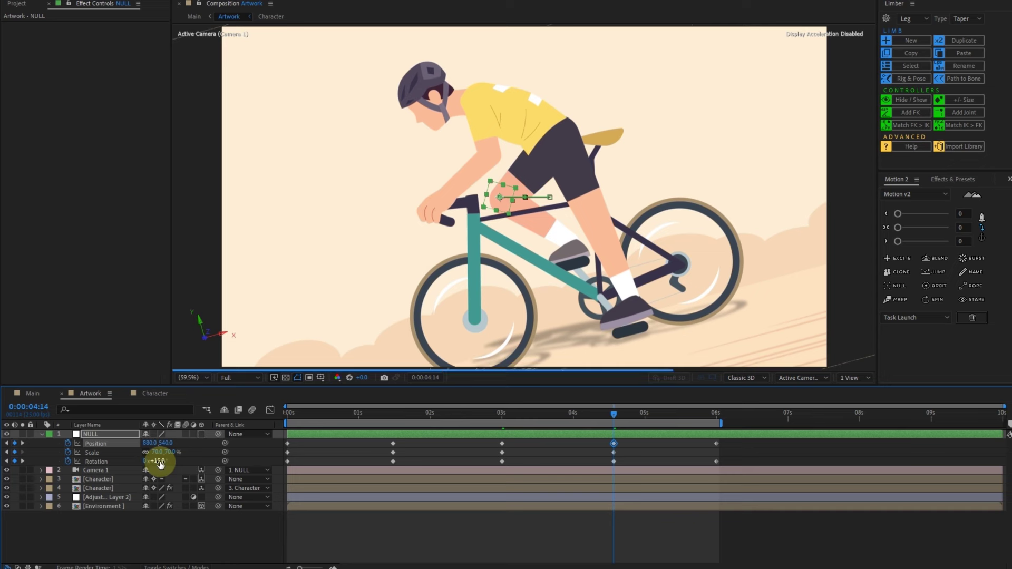
- Set the NULL's Scale back to 100% at 6 seconds
left_click(22, 461)
left_click(172, 451)
type("100")
key("Return")
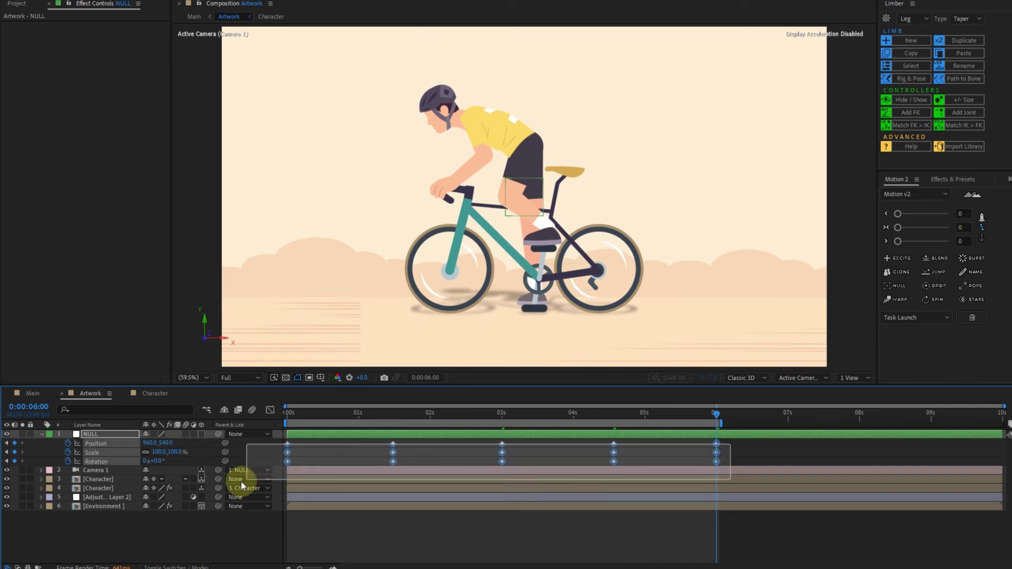
- Ease all of the NULL's keyframes with Motion 2 at strength 75
left_click_drag(730, 441, 241, 482)
left_click_drag(898, 227, 936, 235)
left_click(885, 226)
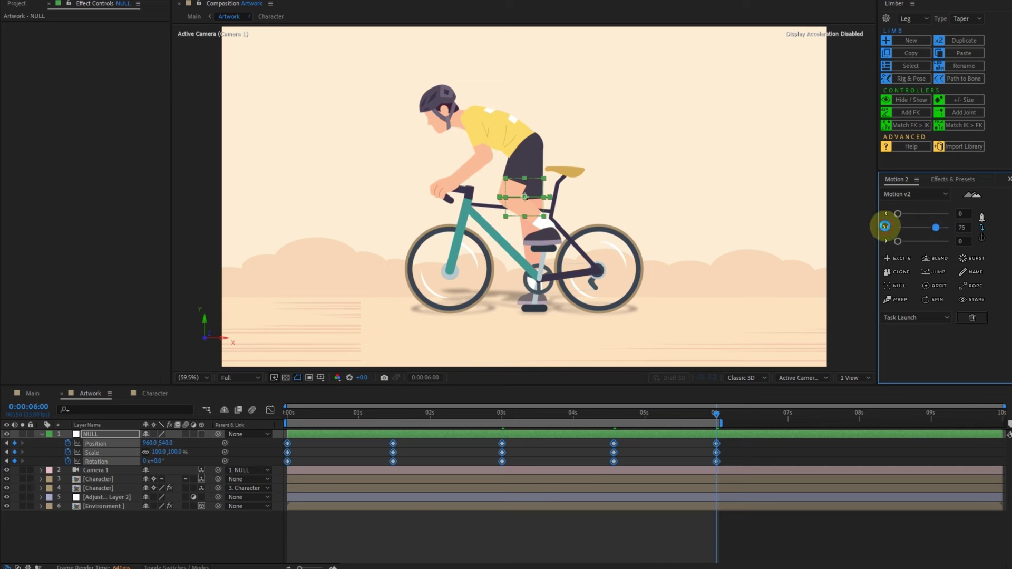
left_click(885, 226)
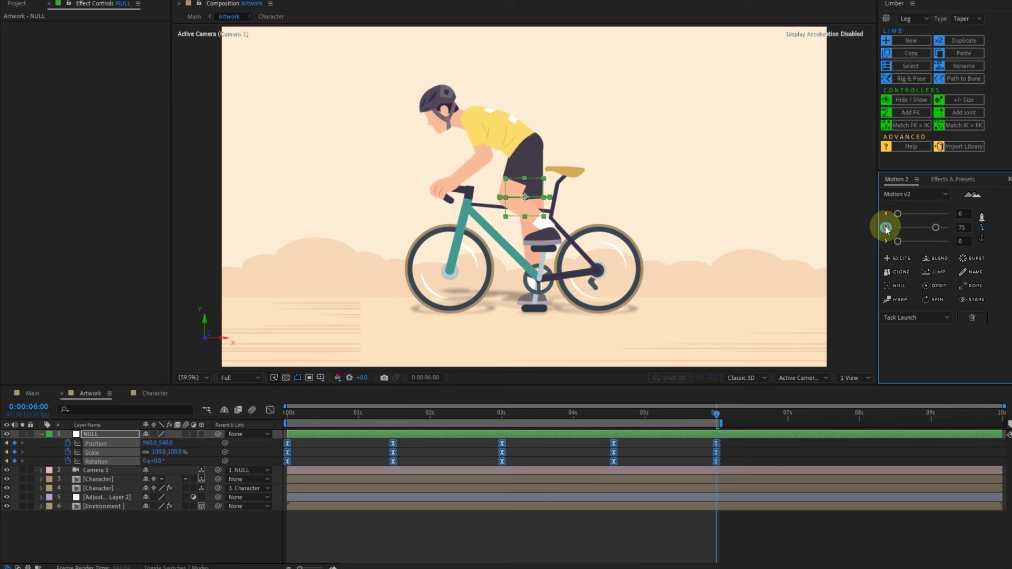
- Return to the start and set the preview resolution to Half
left_click(599, 523)
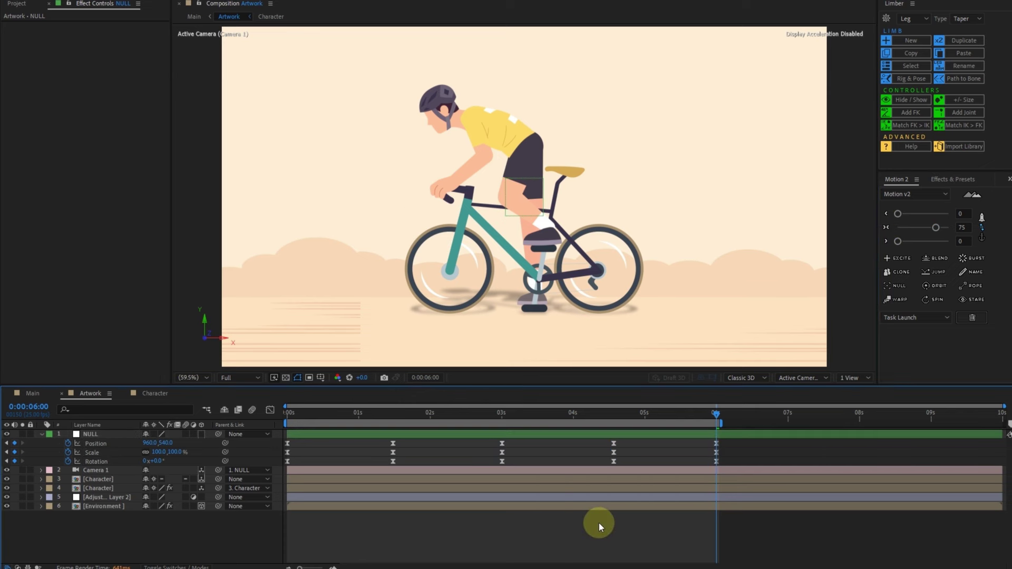
key("Home")
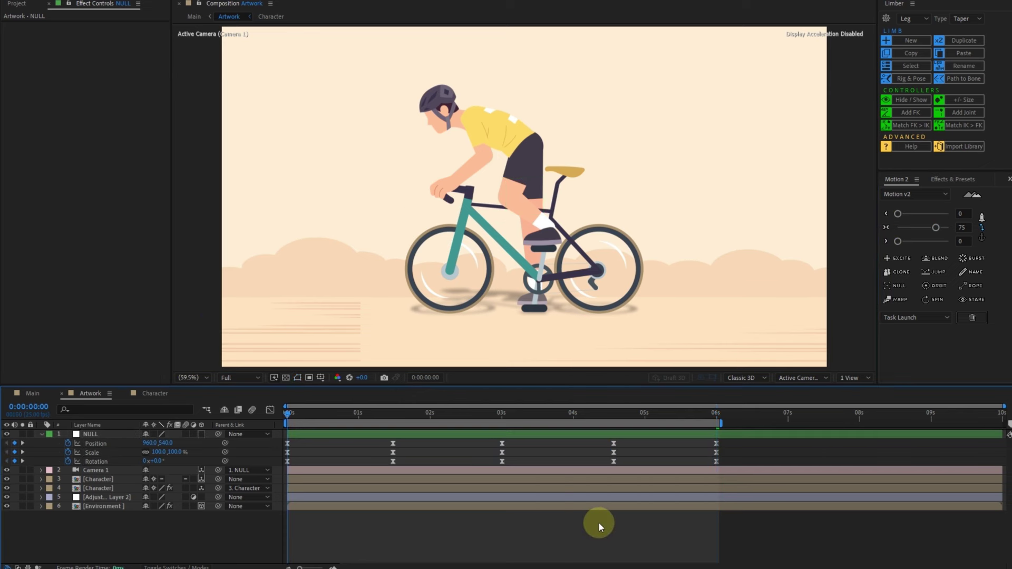
left_click(248, 378)
left_click(249, 416)
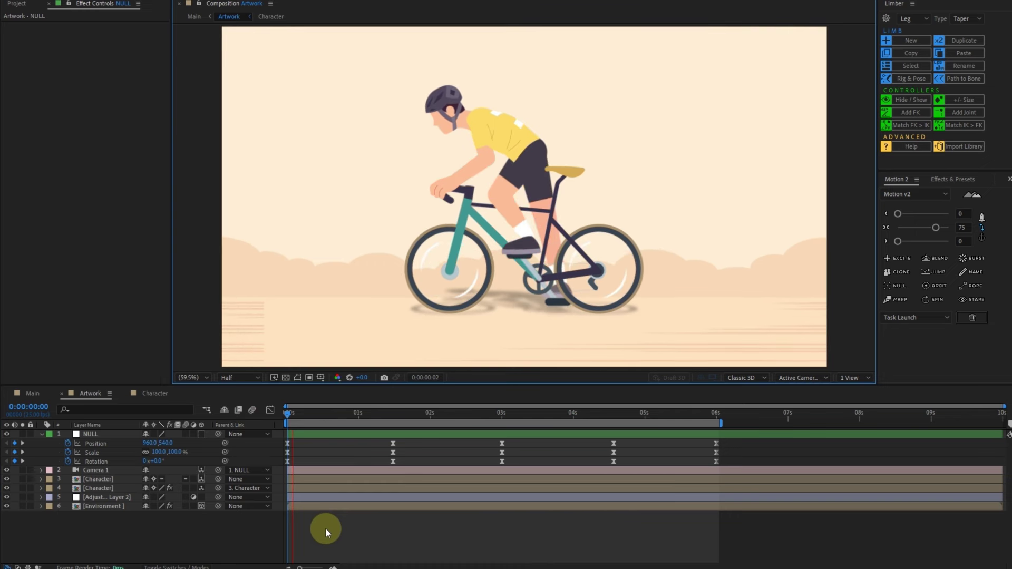
- Play the Artwork composition preview to watch the camera zoom and tilt
key("space")
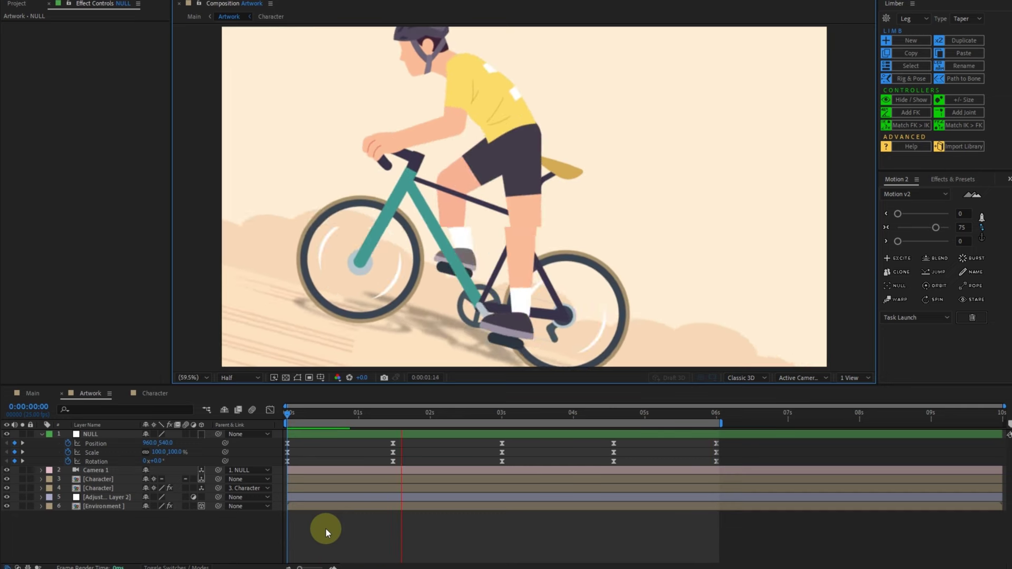
- Stop playback and change the NULL's Scale keyframes at 0s and 6s to 90%
key("space")
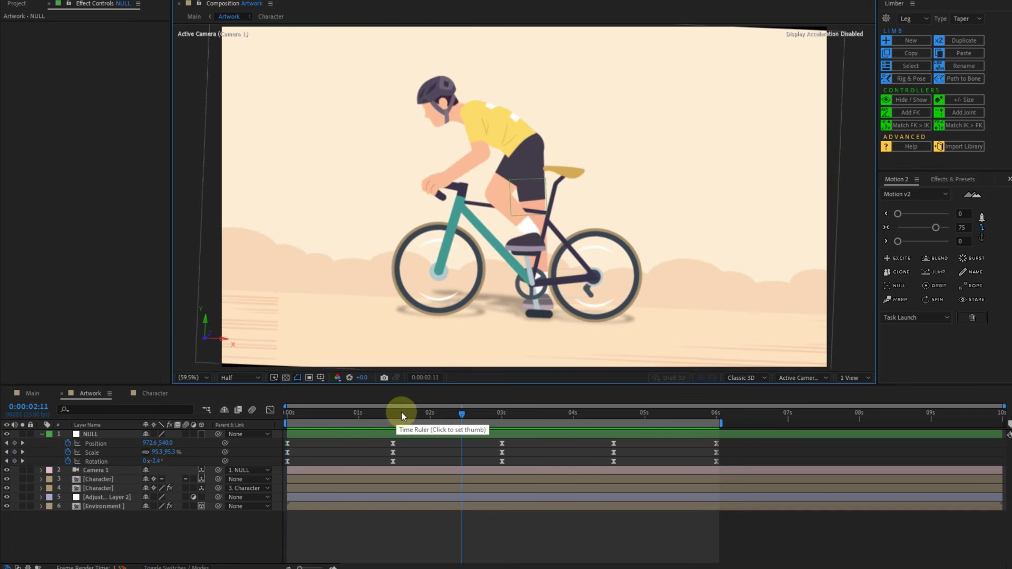
left_click(393, 412)
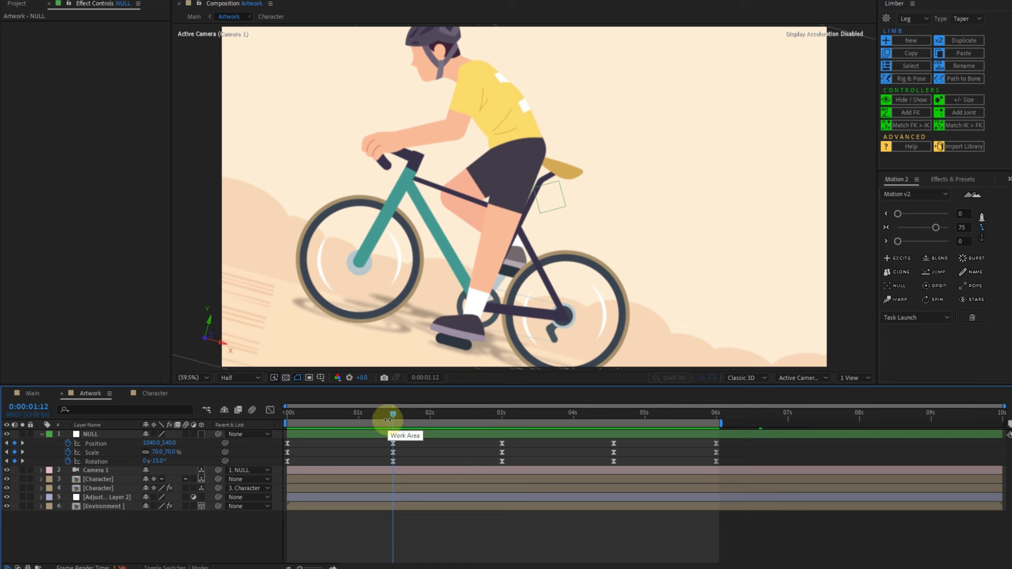
key("Home")
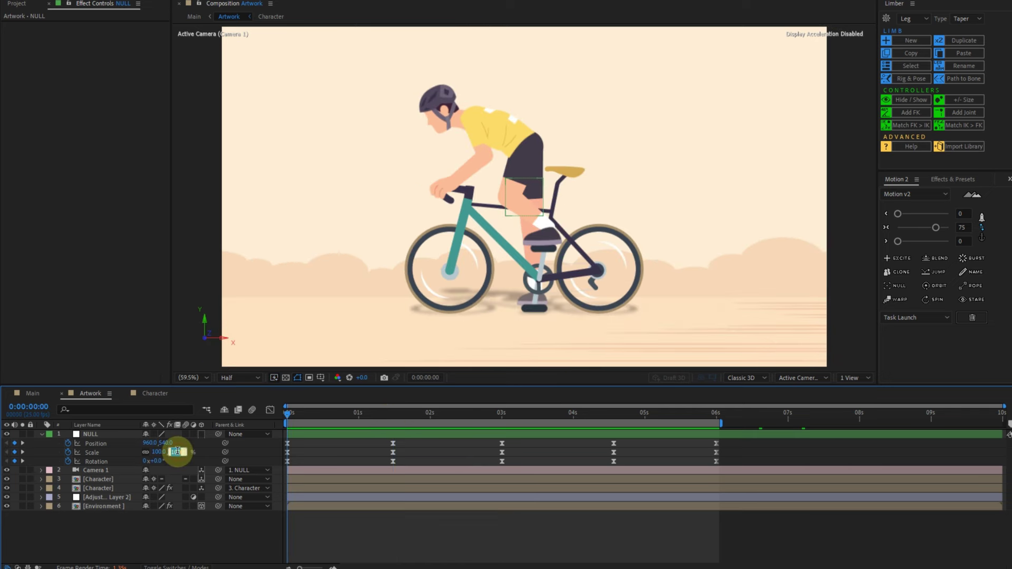
type("90")
key("Return")
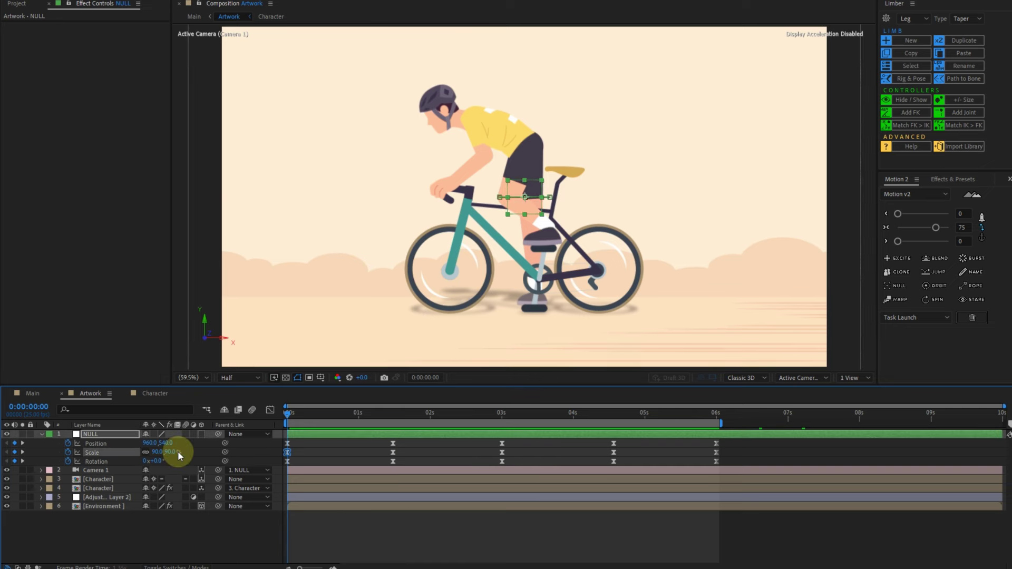
left_click(24, 453)
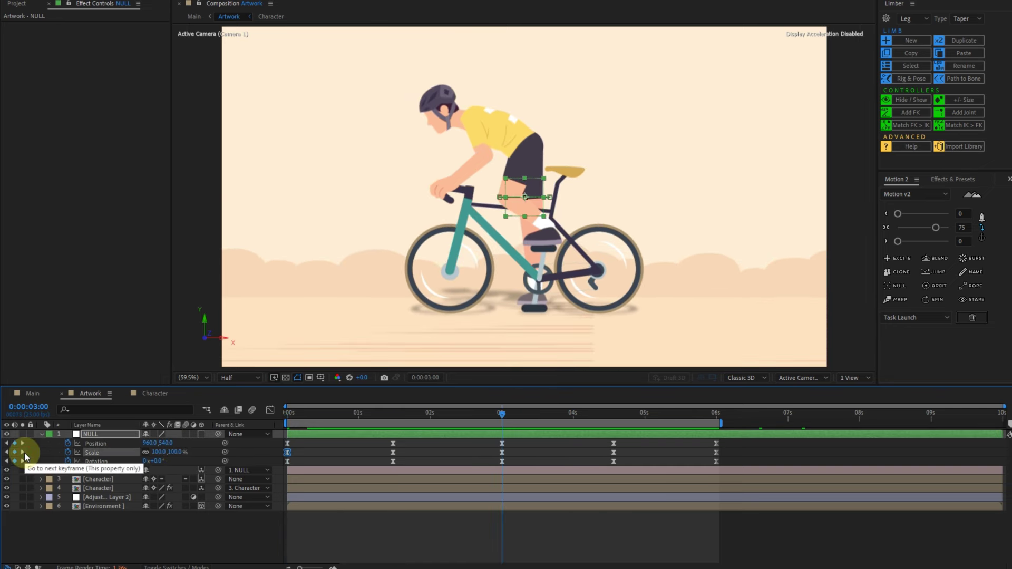
left_click(24, 453)
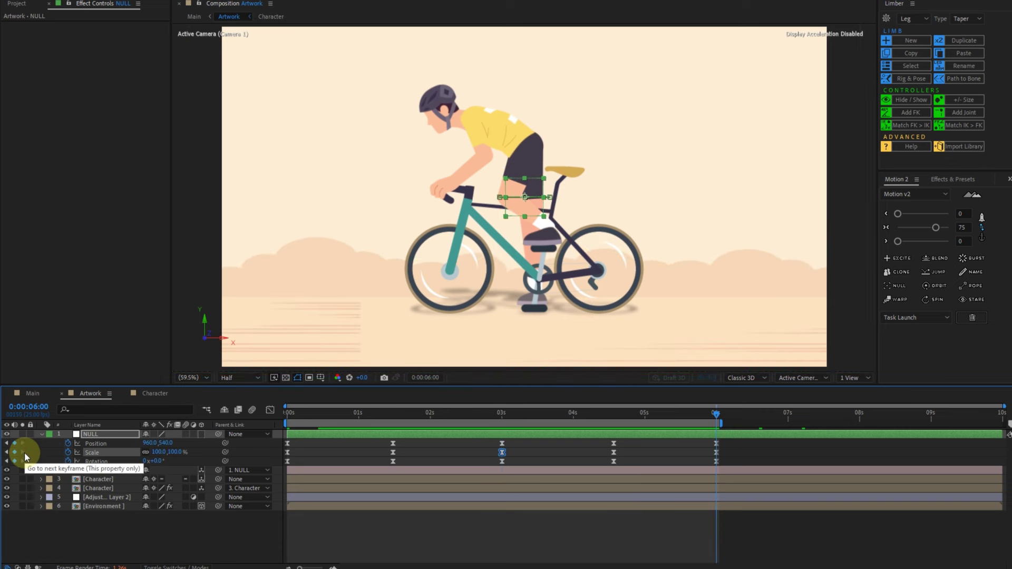
key("ctrl+v")
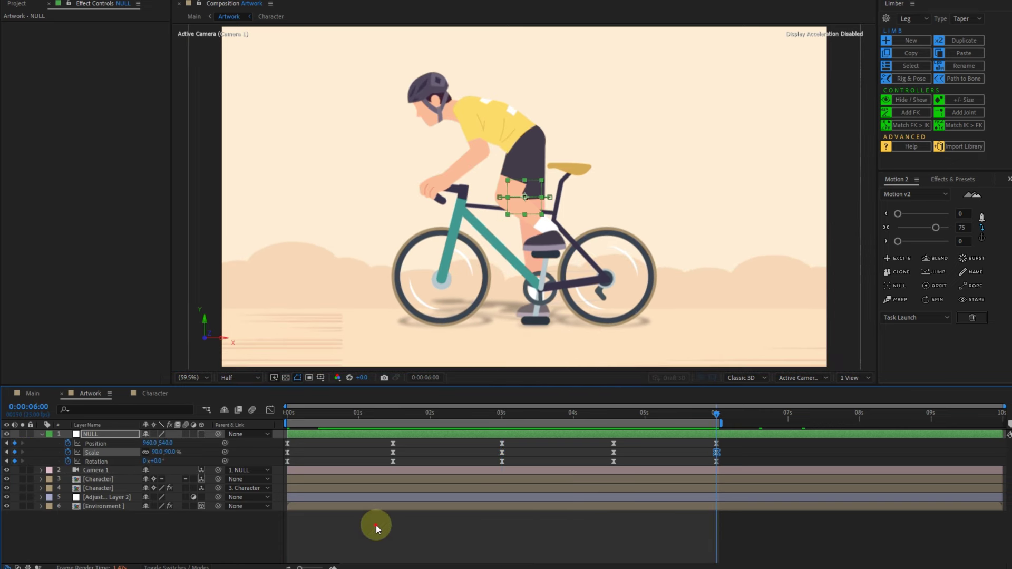
left_click(375, 525)
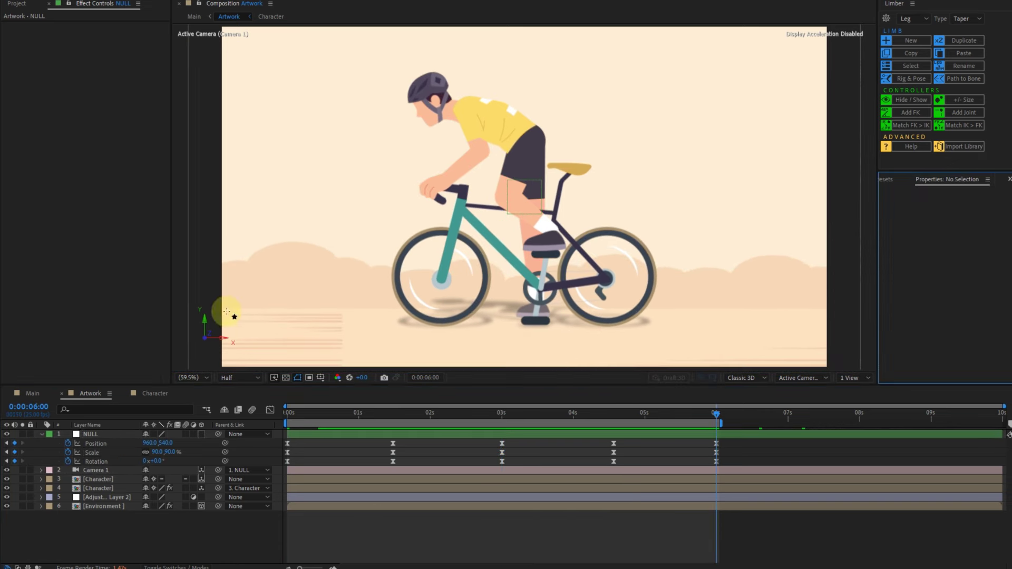
- Draw a full-width rectangle across the lower frame and send Shape Layer 1 to the bottom
left_click(324, 4)
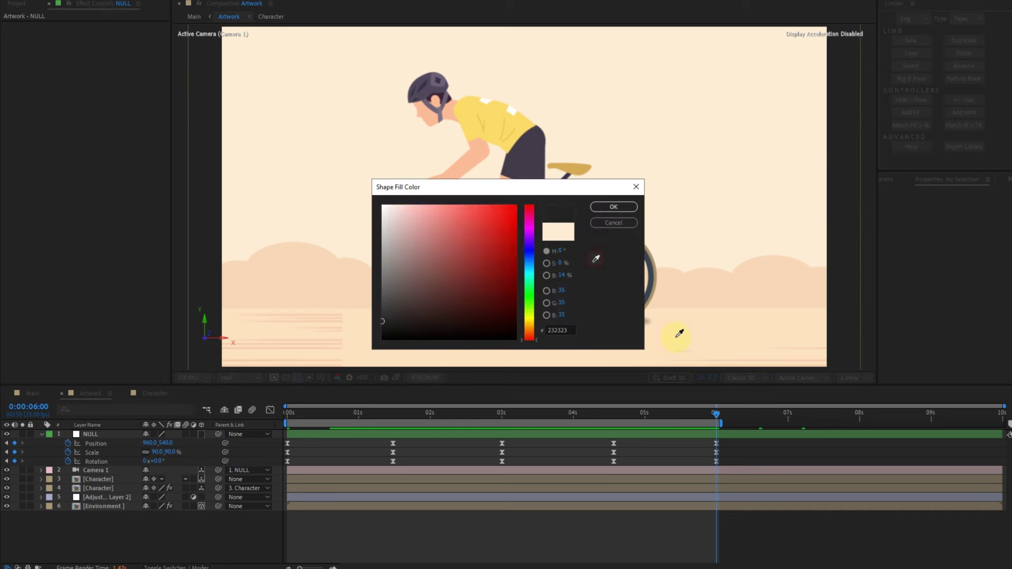
left_click(622, 207)
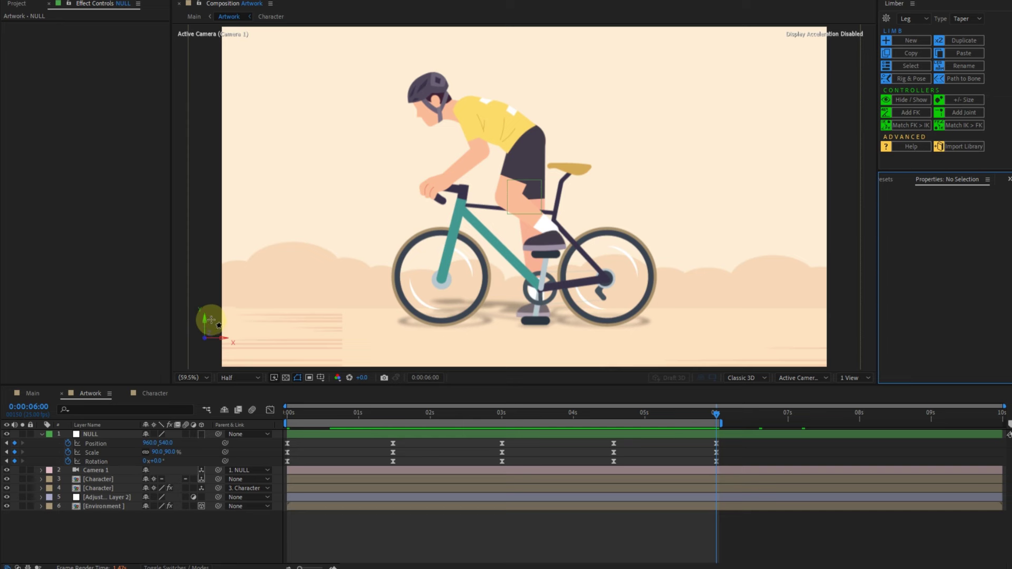
left_click_drag(209, 314, 501, 362)
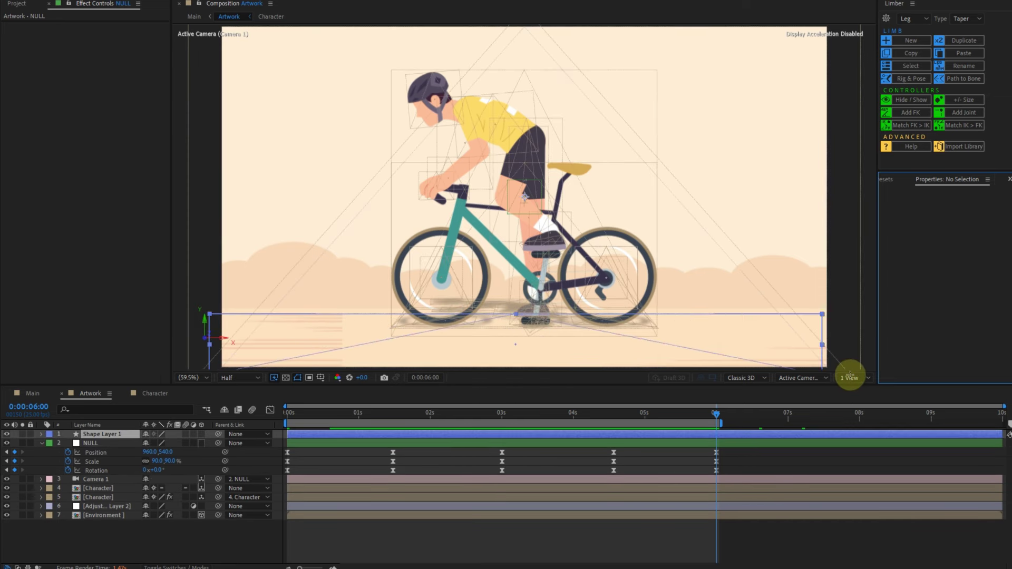
left_click_drag(742, 376, 850, 375)
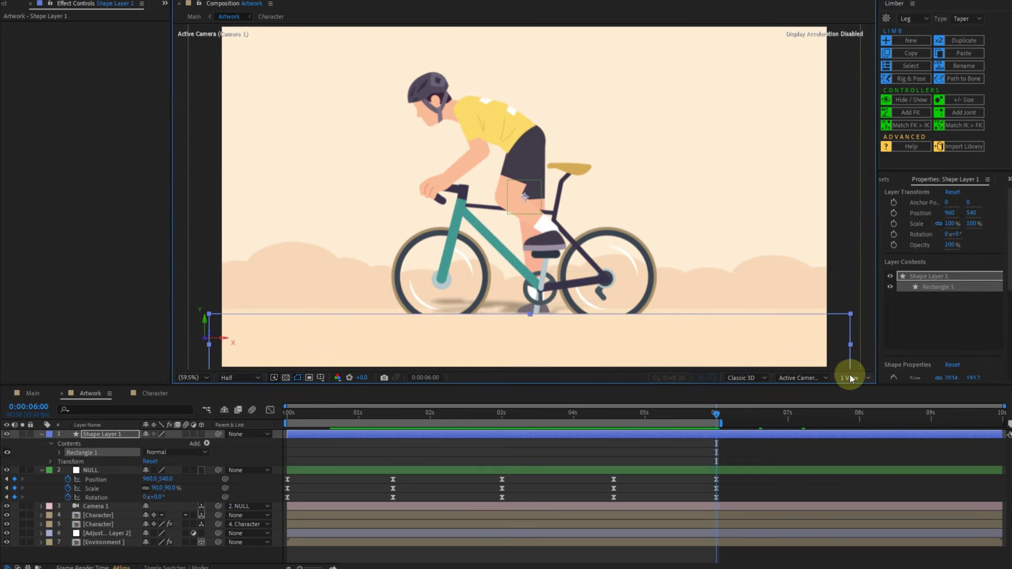
key("ctrl+bracketleft")
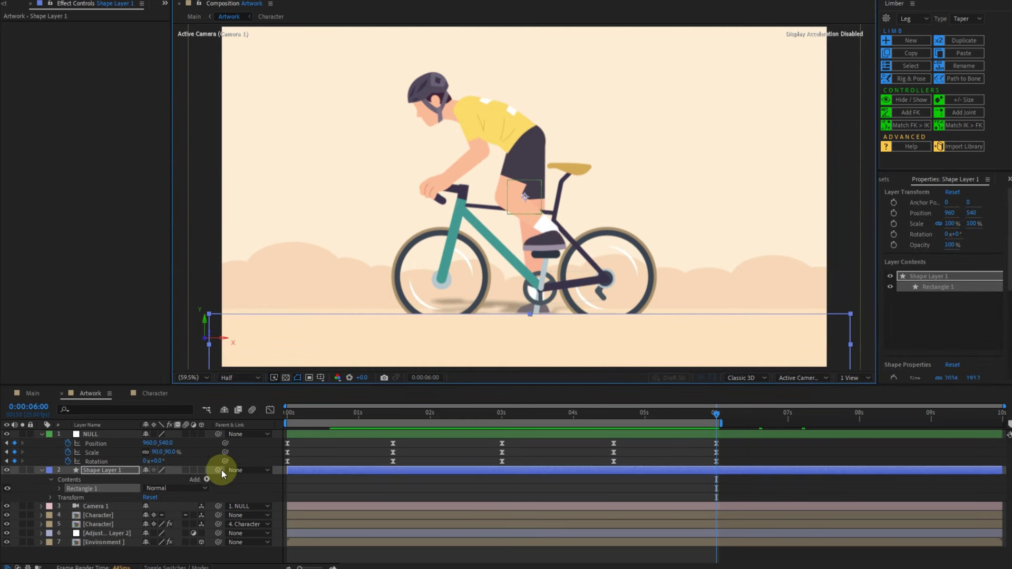
key("ctrl+bracketleft")
key("ctrl+bracketleft")
key("ctrl+bracketleft")
key("ctrl+bracketleft")
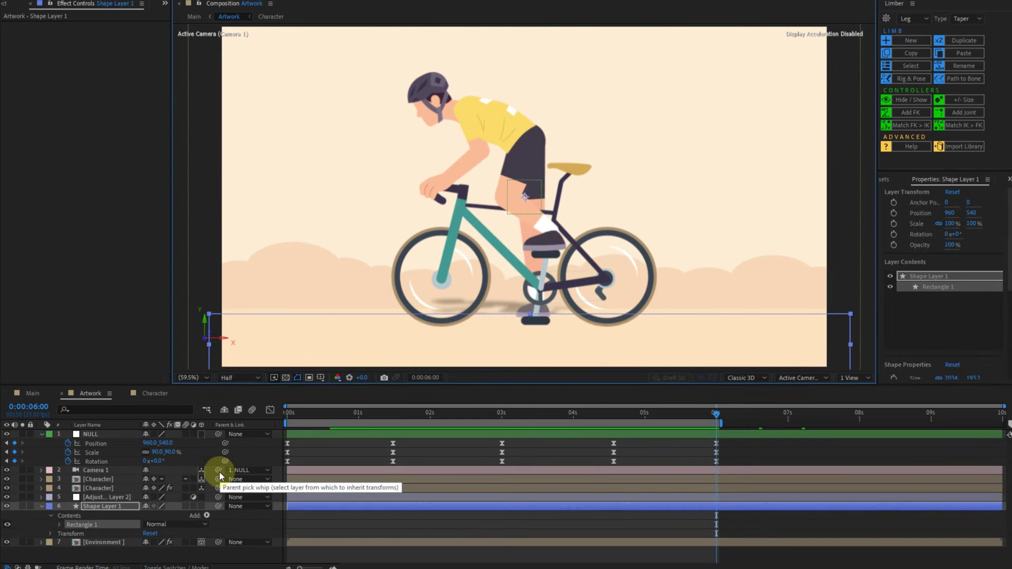
key("ctrl+bracketleft")
- Preview the animation from the first frame
left_click(303, 460)
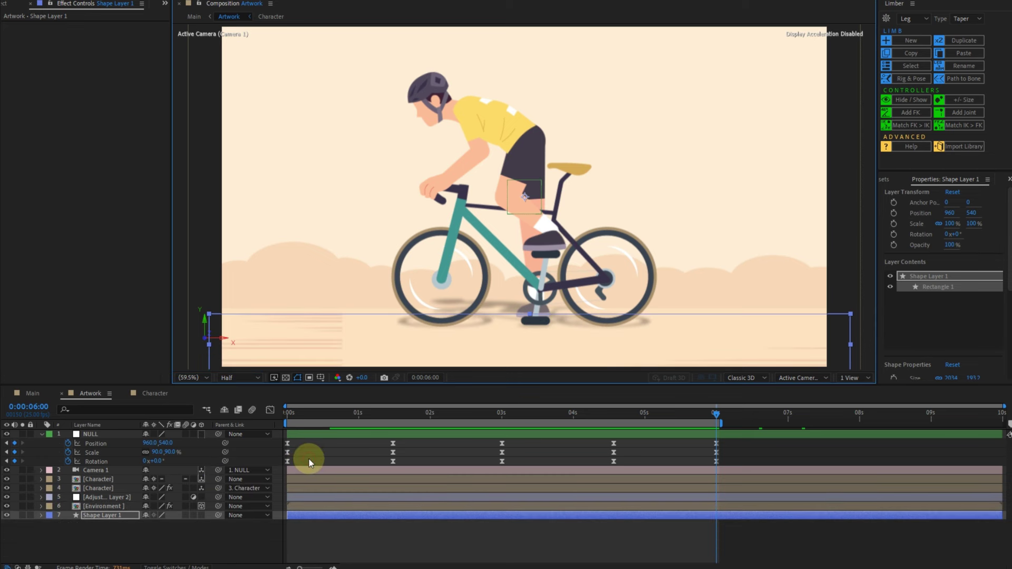
key("Home")
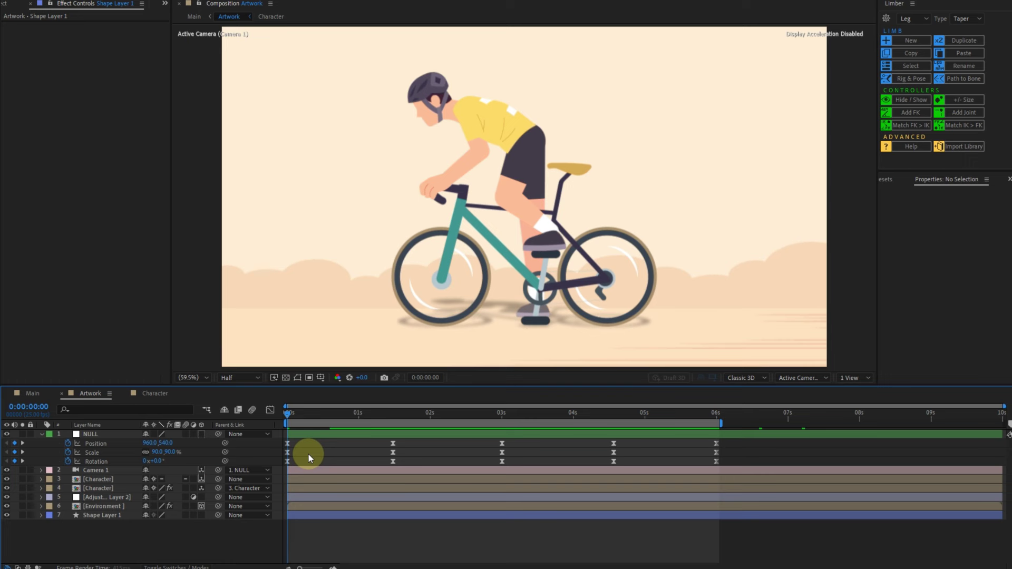
key("space")
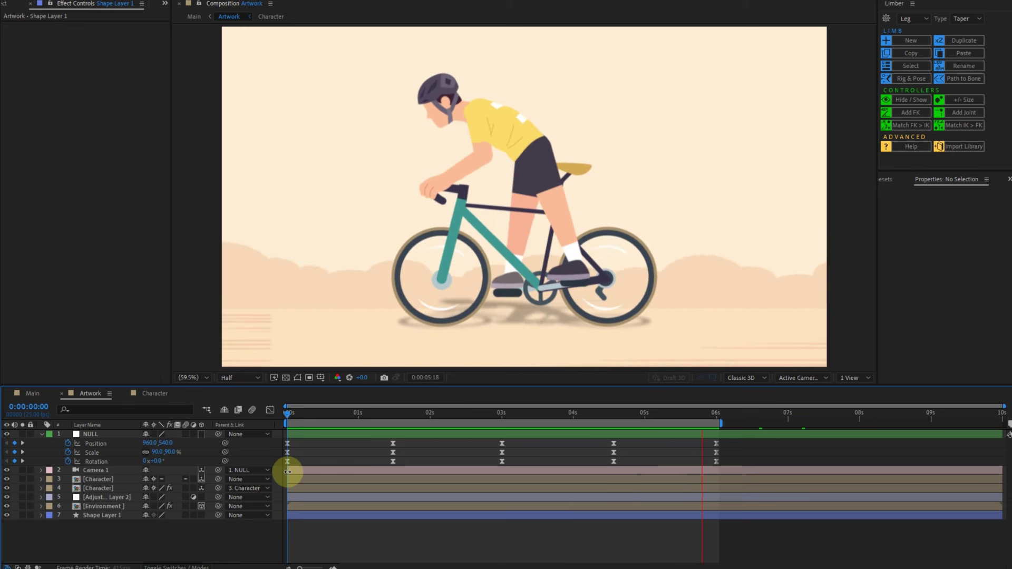
- Ease all NULL keyframes with Motion 2 strengths of 50 and 75
key("space")
left_click(892, 181)
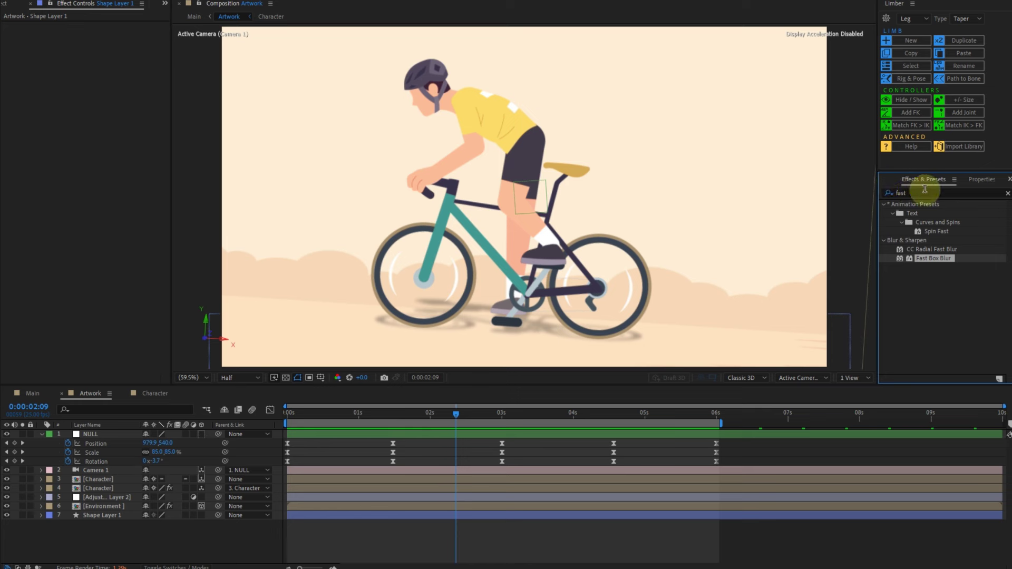
left_click(886, 178)
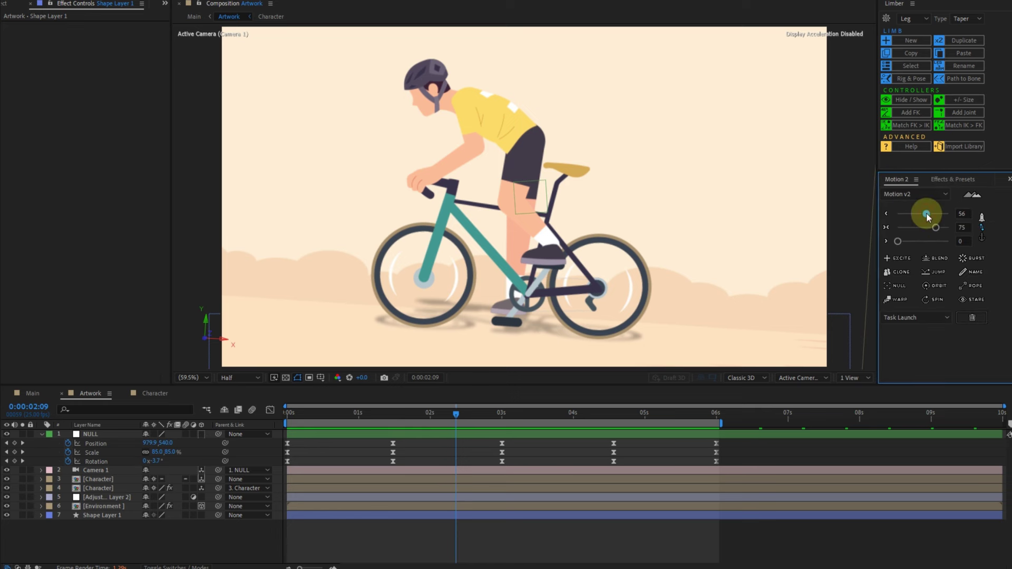
left_click(922, 214)
left_click_drag(923, 215, 921, 214)
left_click(921, 241)
left_click_drag(936, 247, 936, 243)
left_click_drag(772, 553, 283, 363)
left_click(886, 213)
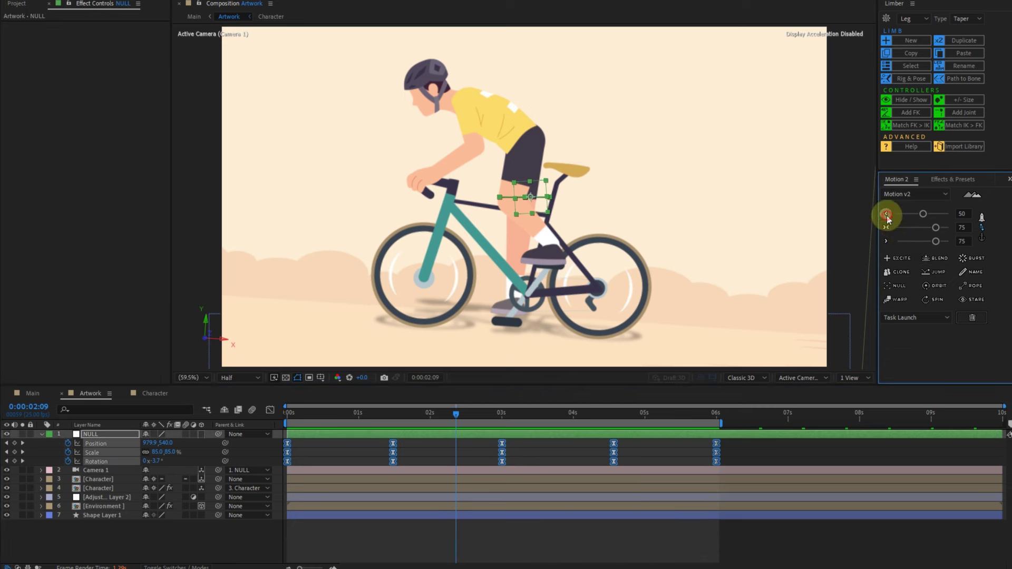
left_click(886, 241)
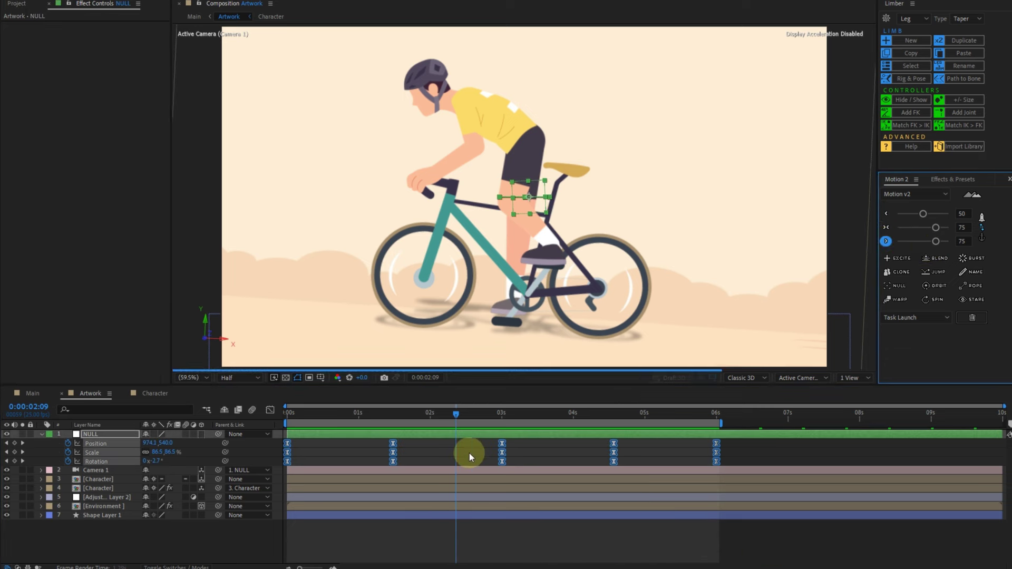
- Preview the eased camera move from the start
left_click(445, 453)
key("Home")
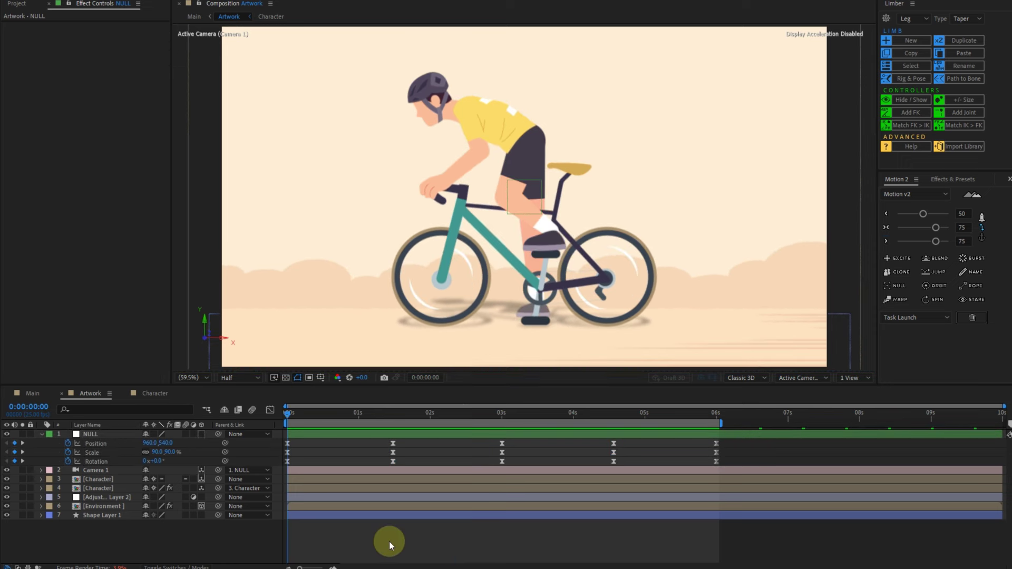
left_click(362, 539)
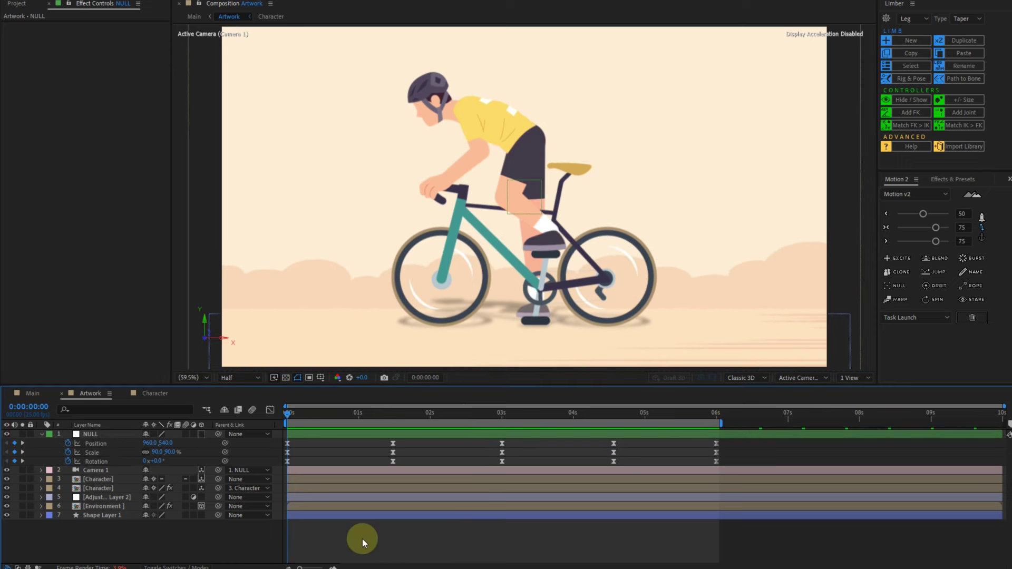
key("space")
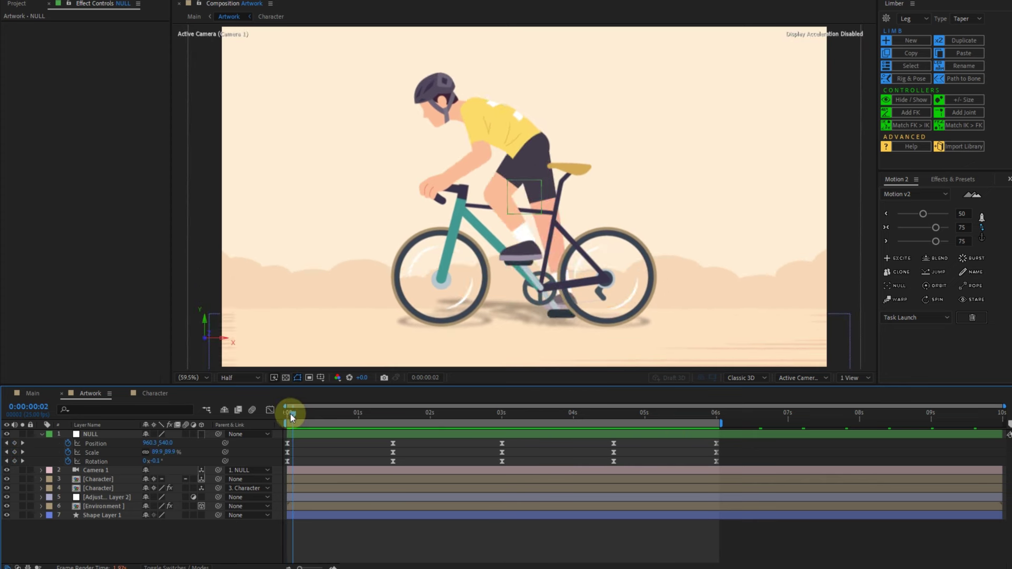
- Inspect the Environment precomp and preview its scrolling solo, then unsolo it
double_click(103, 506)
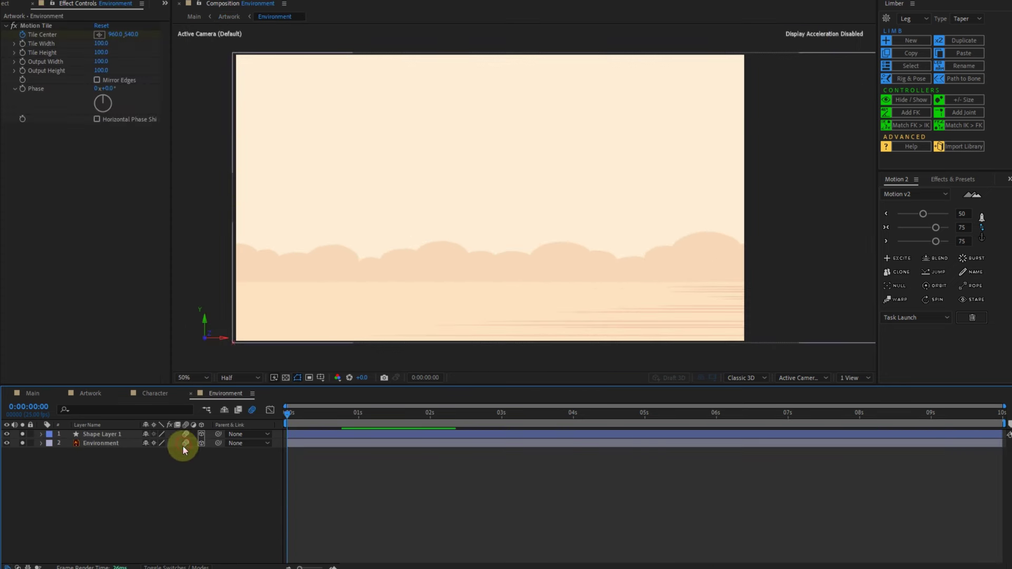
left_click(84, 393)
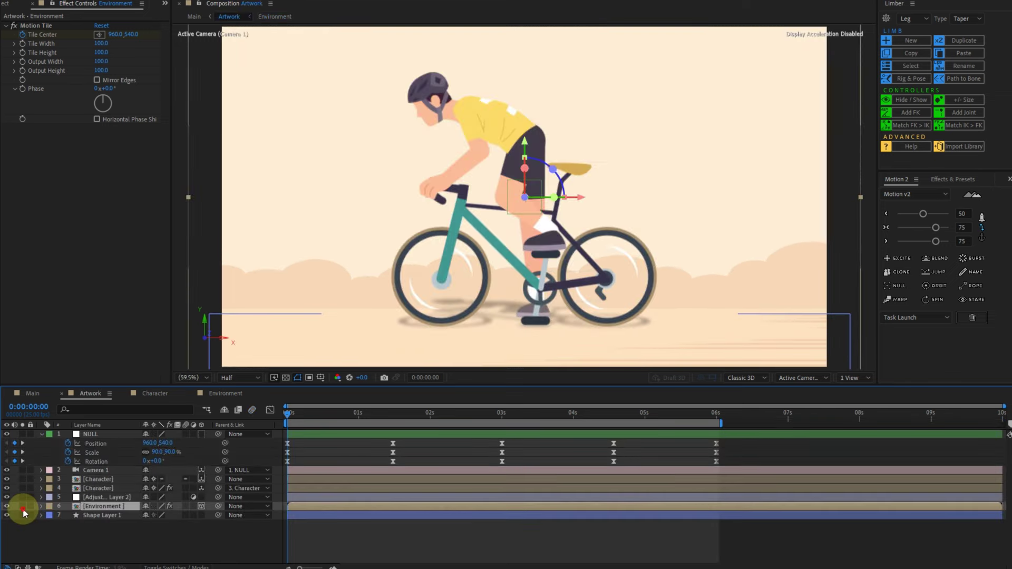
left_click(22, 507)
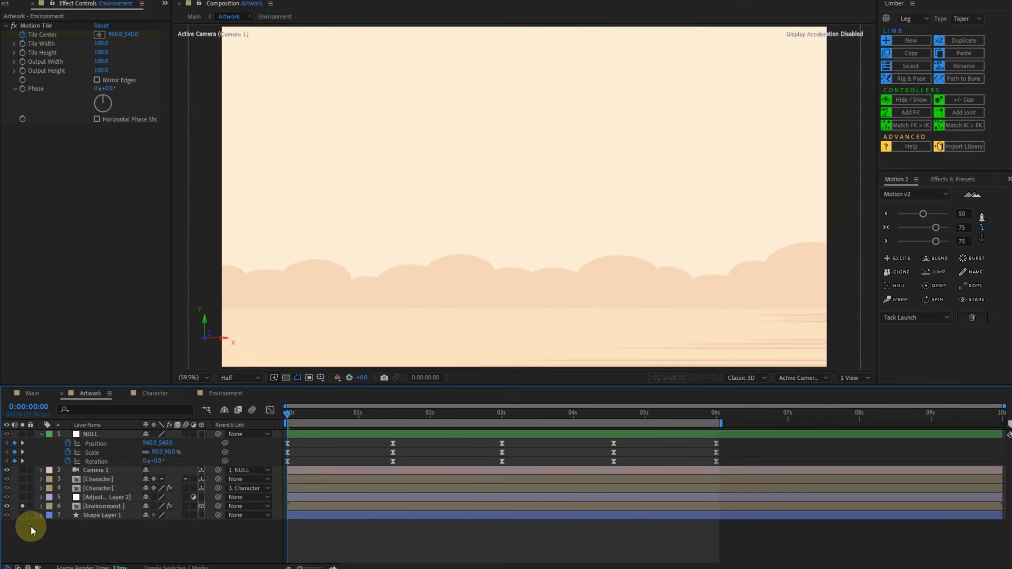
key("space")
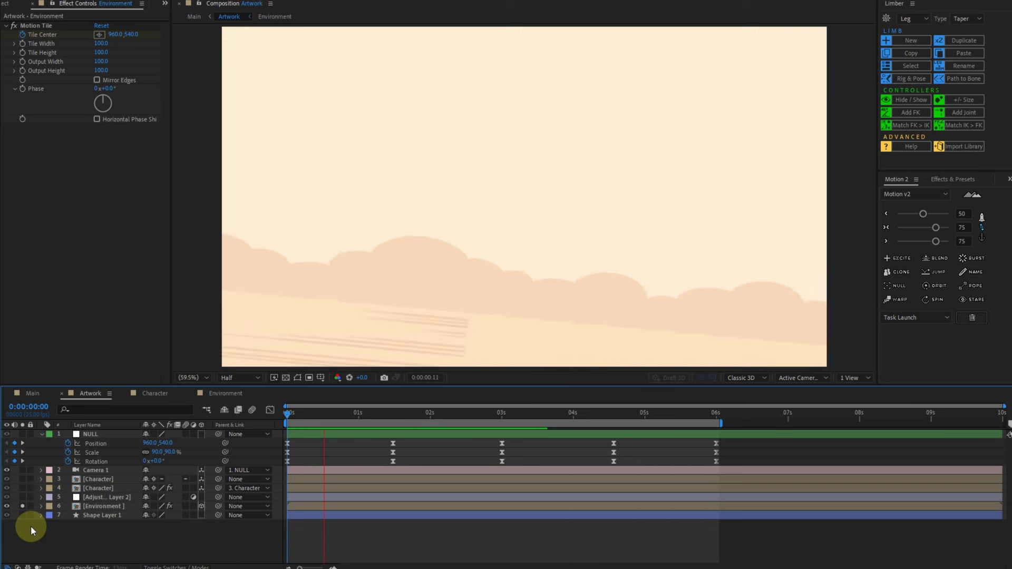
key("space")
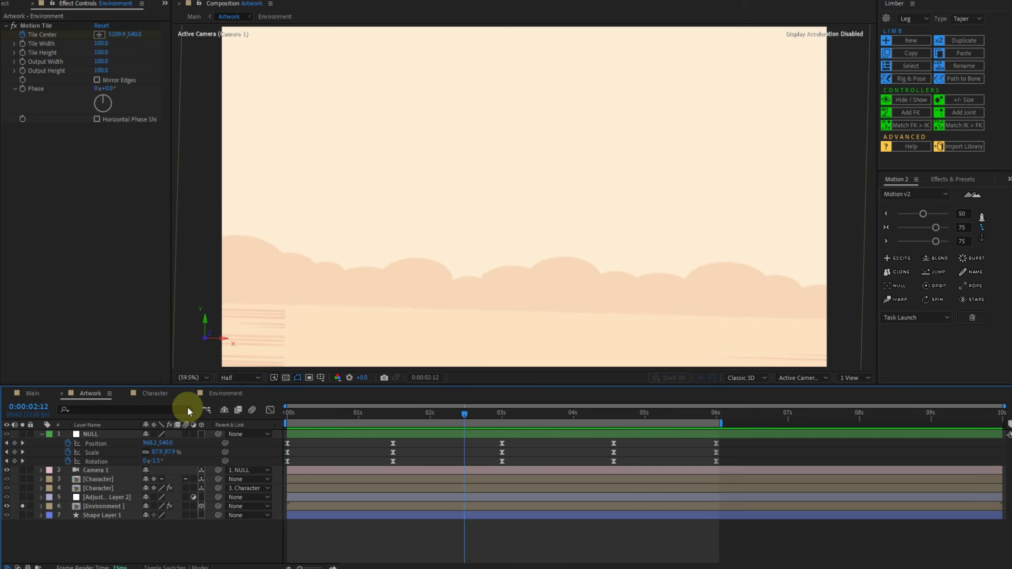
left_click(22, 505)
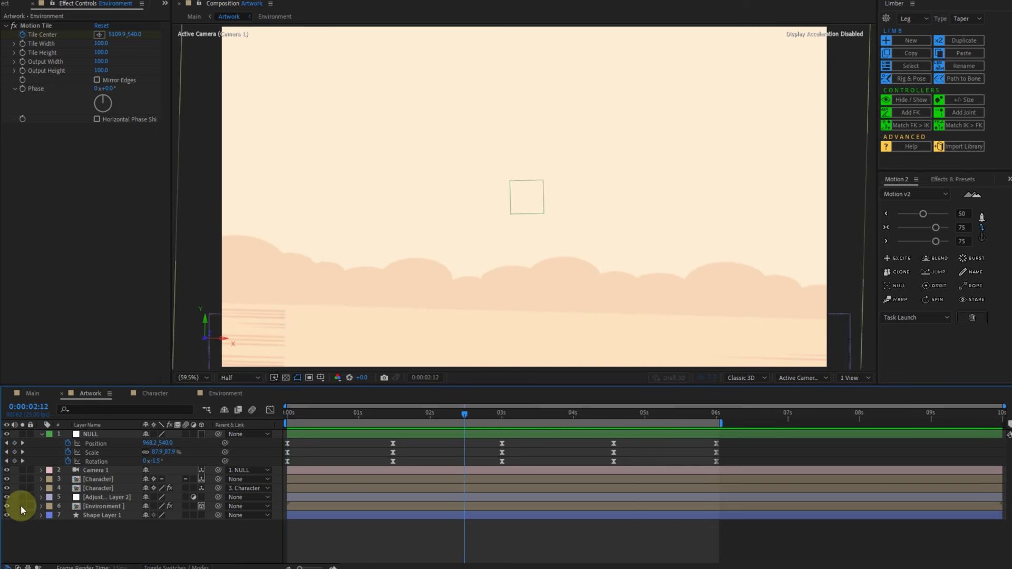
- Enable motion blur on the Environment layer and preview from the start at Full resolution
left_click(153, 506)
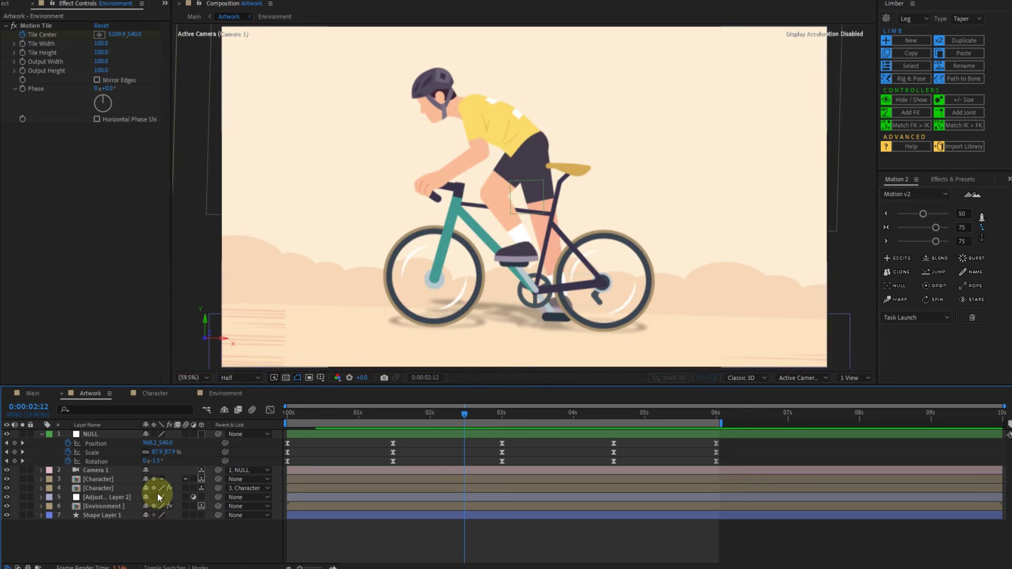
left_click(153, 506)
left_click(186, 506)
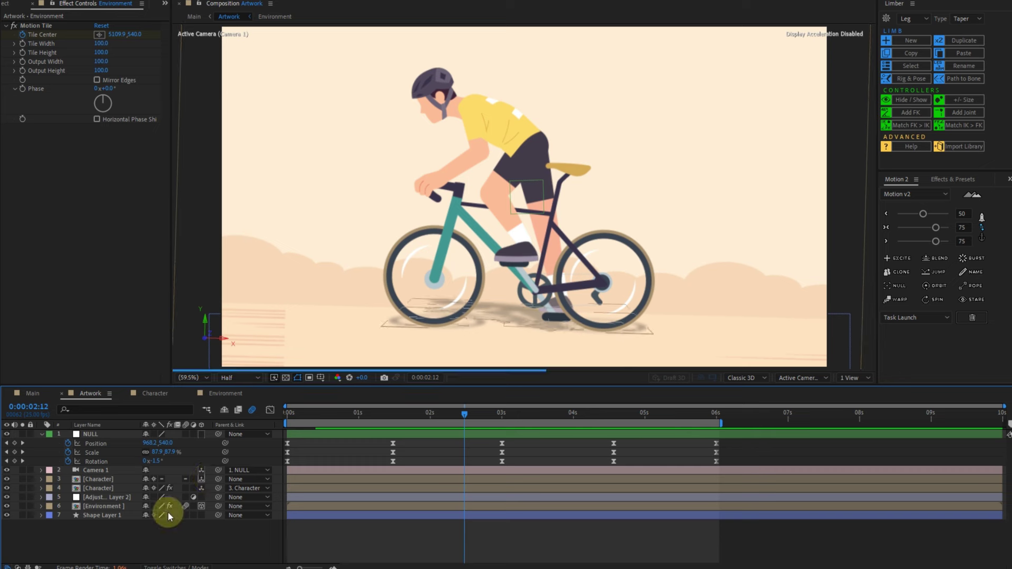
left_click(238, 378)
left_click(235, 403)
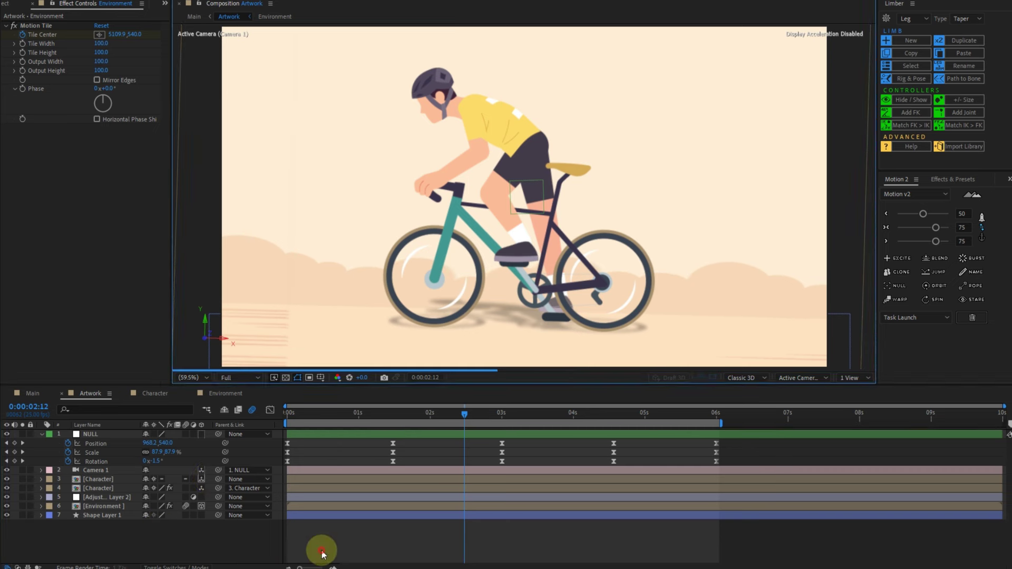
key("Home")
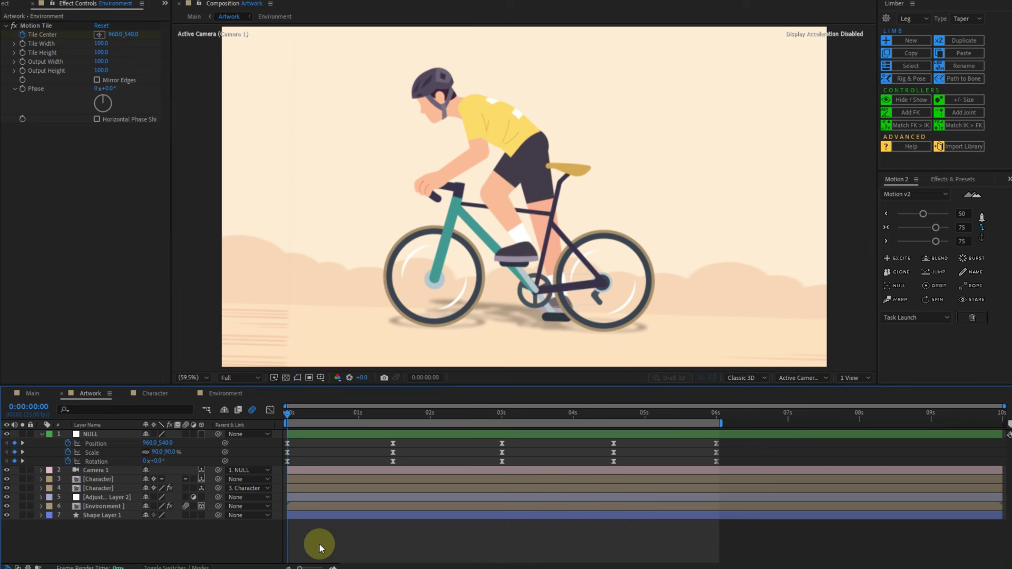
key("space")
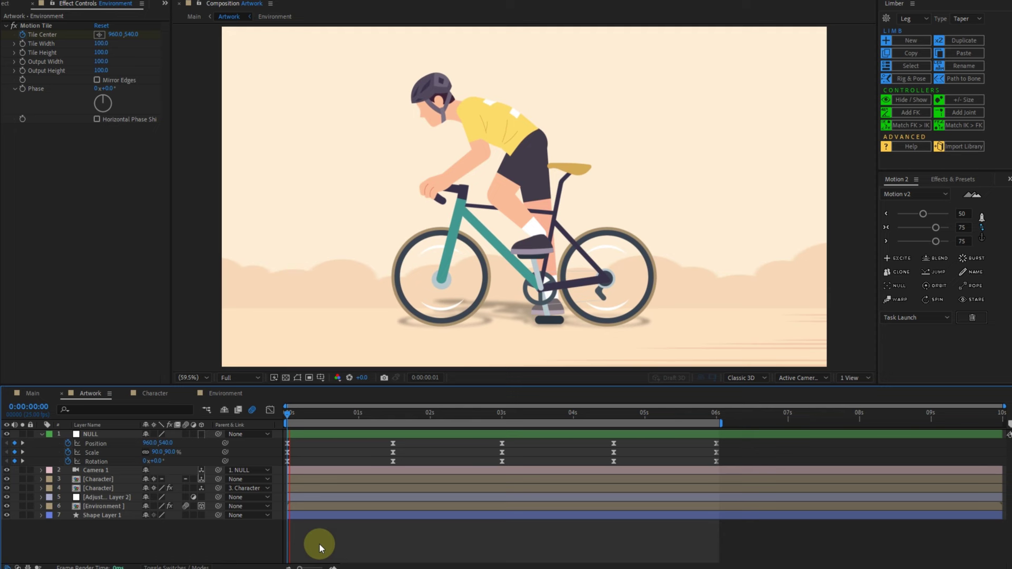